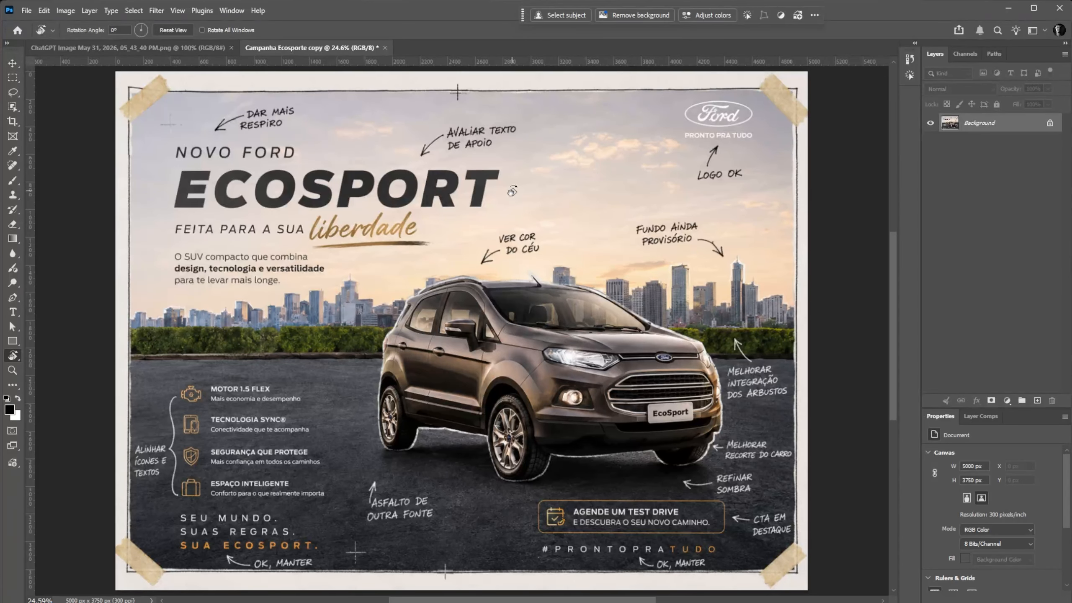
# Check the mood board document, then switch to Adobe Bridge and open the Cliente folder inside Memphis > EcoSport 2026
pyautogui.hotkey('ctrl', 'Tab')
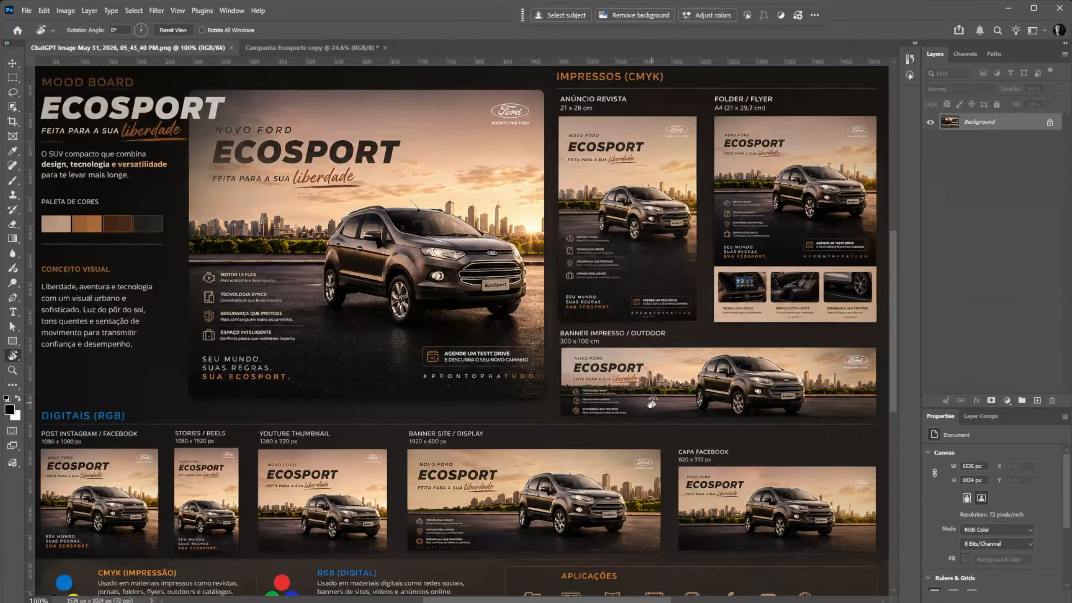
pyautogui.hotkey('alt', 'Tab')
pyautogui.hotkey('alt', 'Tab')
pyautogui.hotkey('alt', 'Tab')
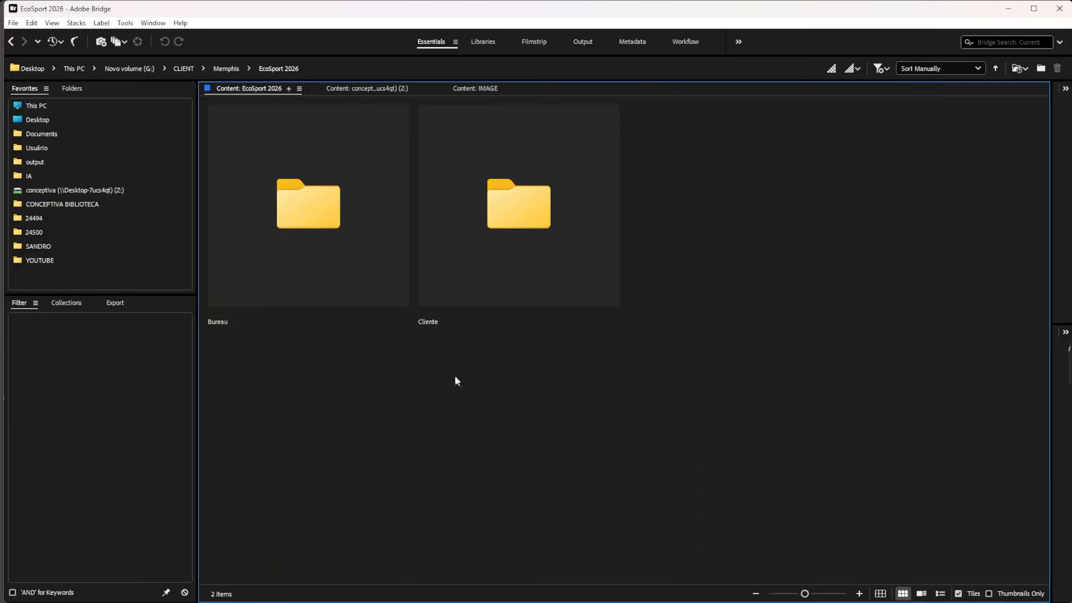
pyautogui.click(226, 68)
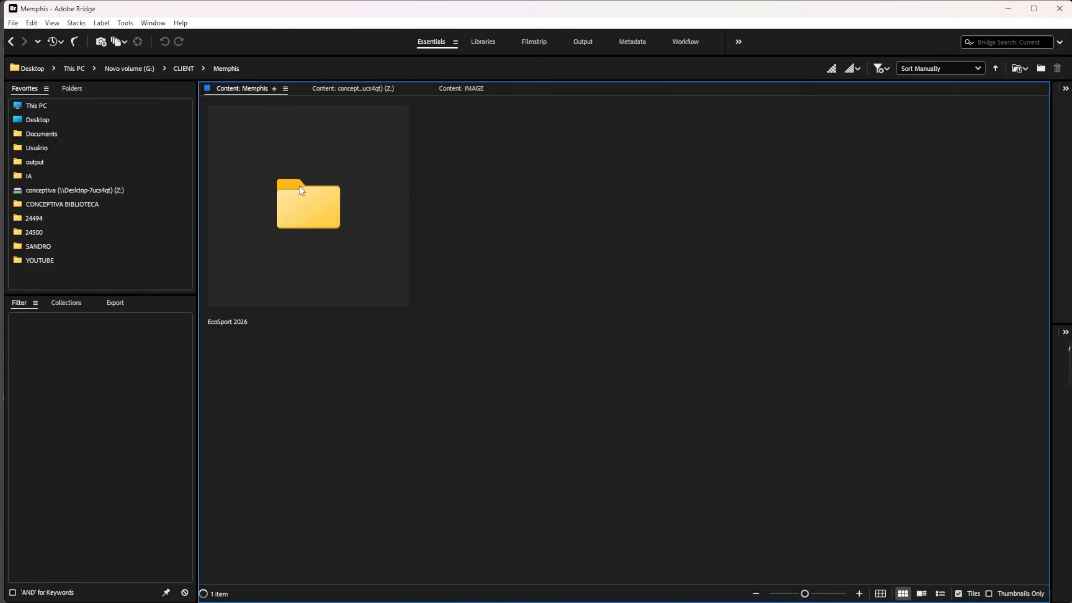
pyautogui.doubleClick(317, 205)
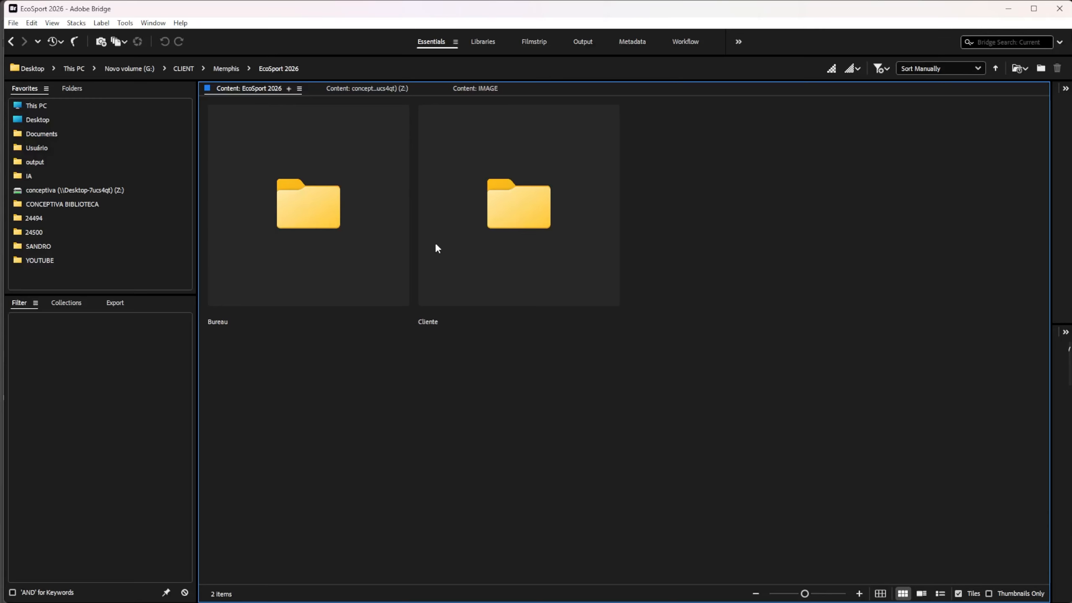
pyautogui.doubleClick(509, 203)
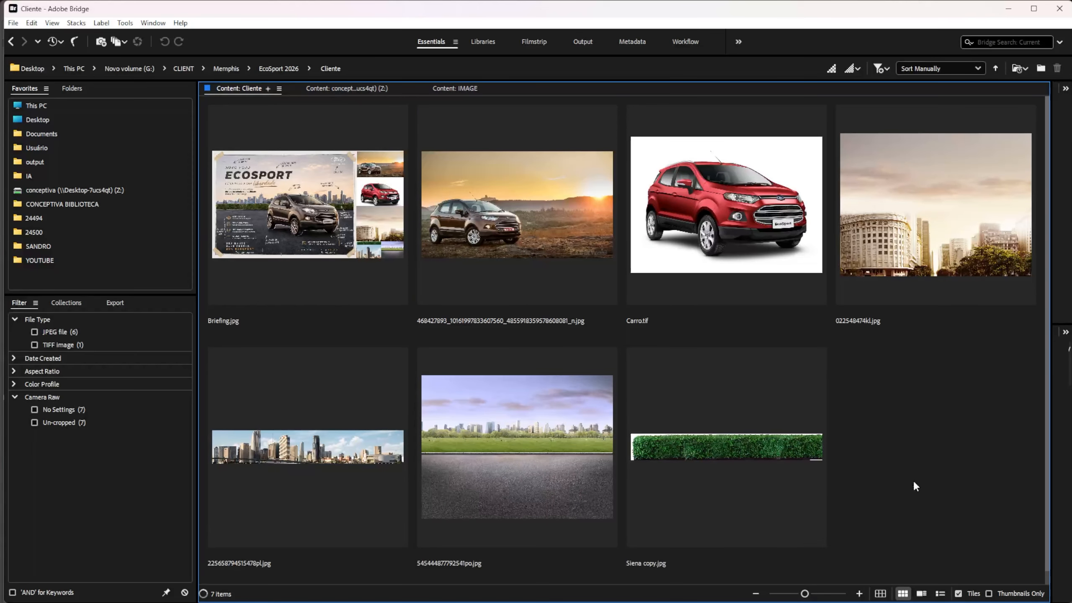
# Preview the client's images full screen one by one, from Briefing.jpg through to Siena copy.jpg
pyautogui.click(342, 209)
pyautogui.press('space')
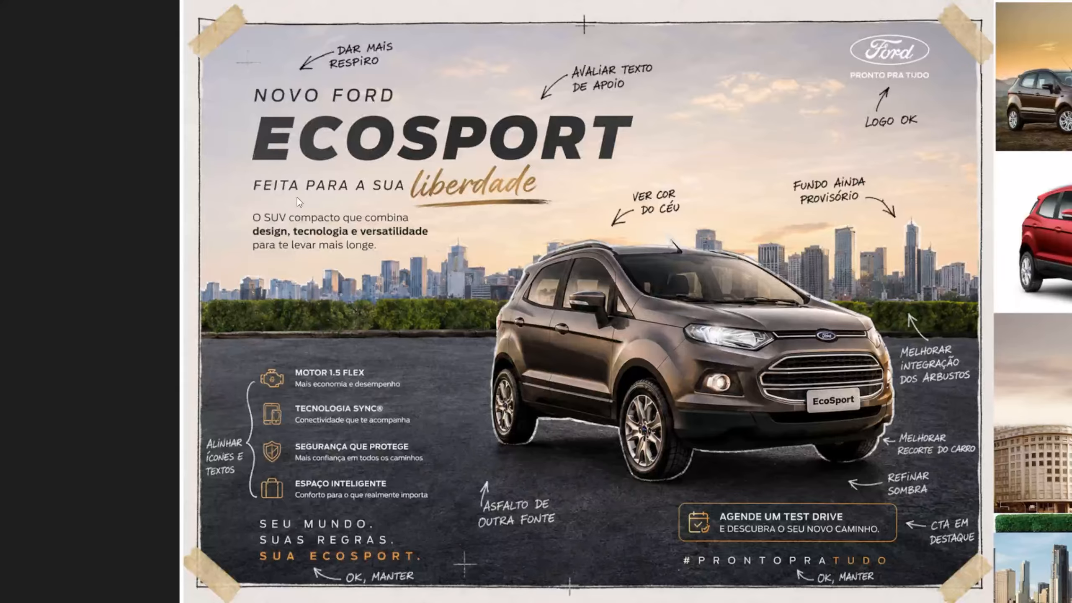
pyautogui.press('Right')
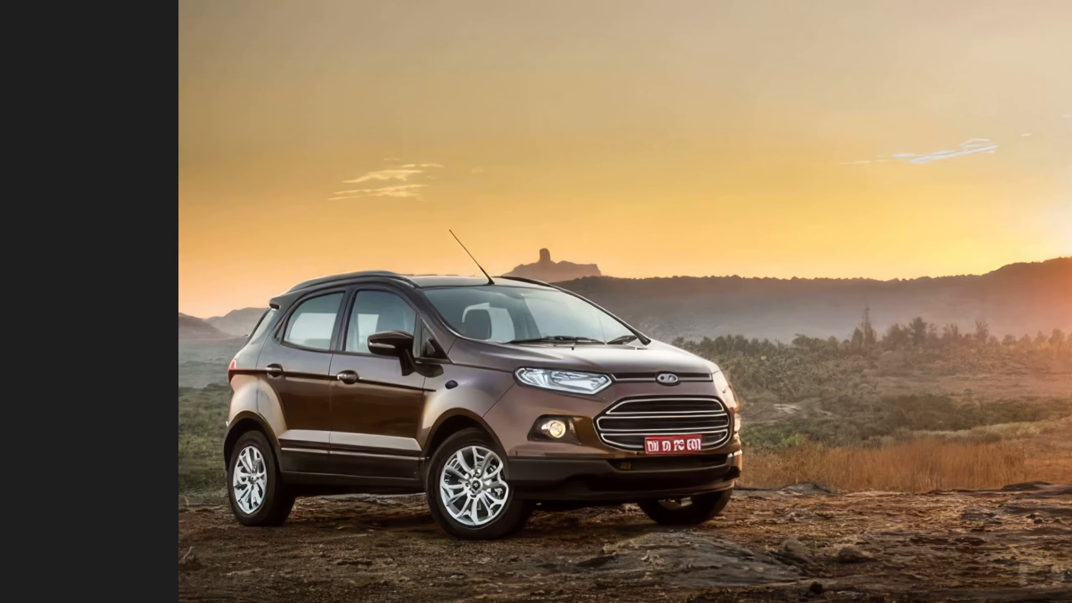
pyautogui.press('Right')
pyautogui.press('Right')
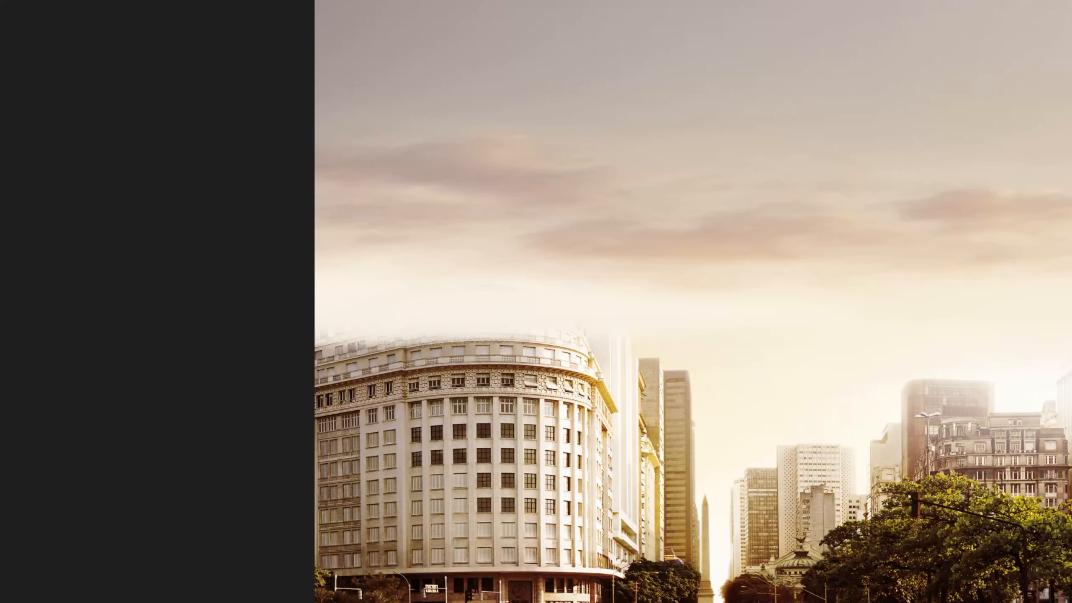
pyautogui.press('Right')
pyautogui.press('Right')
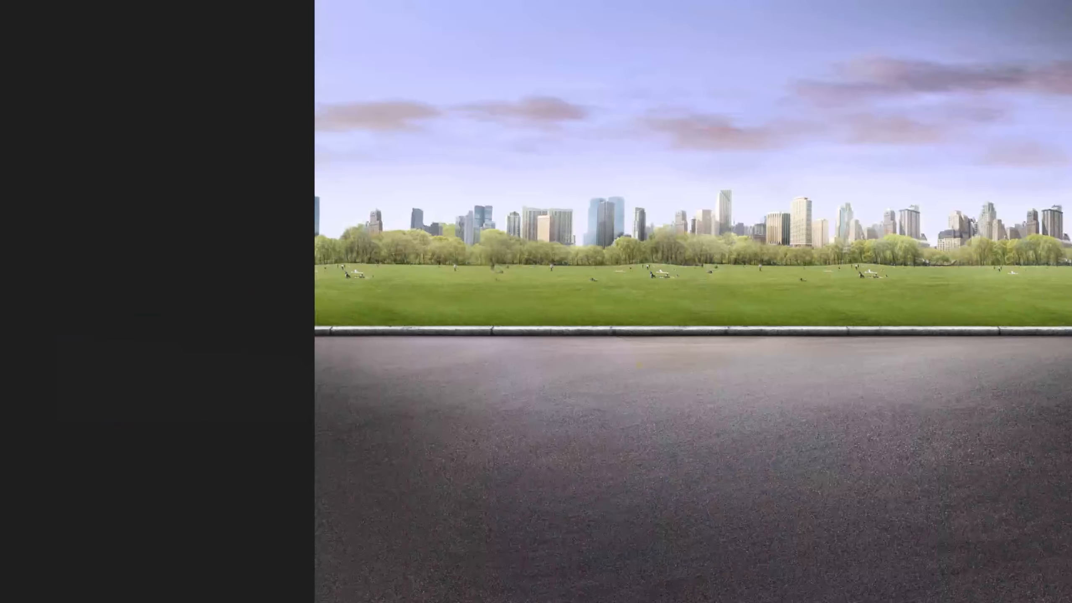
pyautogui.press('Right')
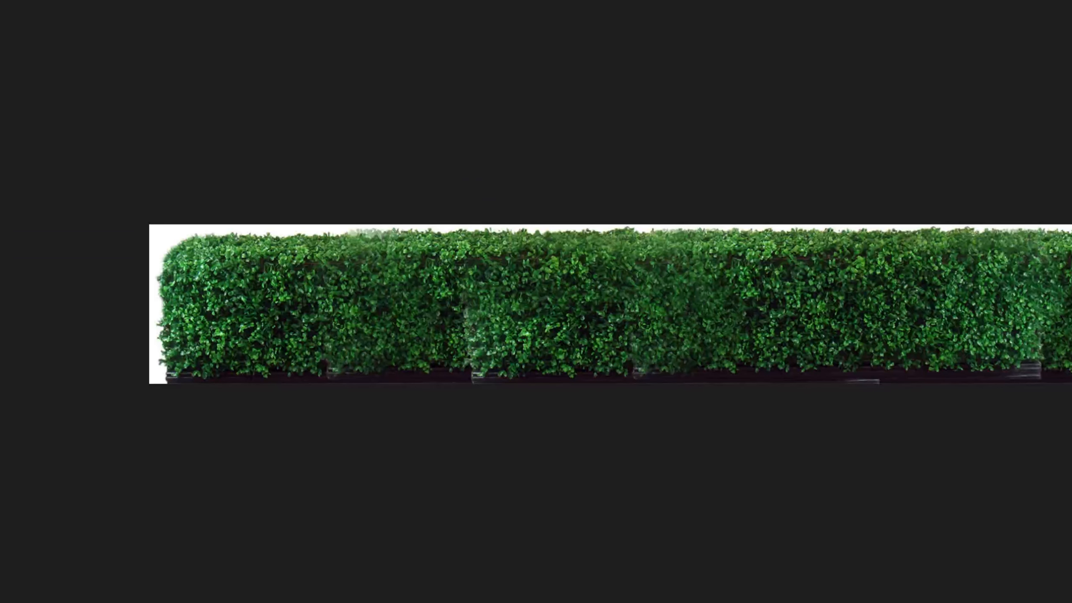
pyautogui.press('space')
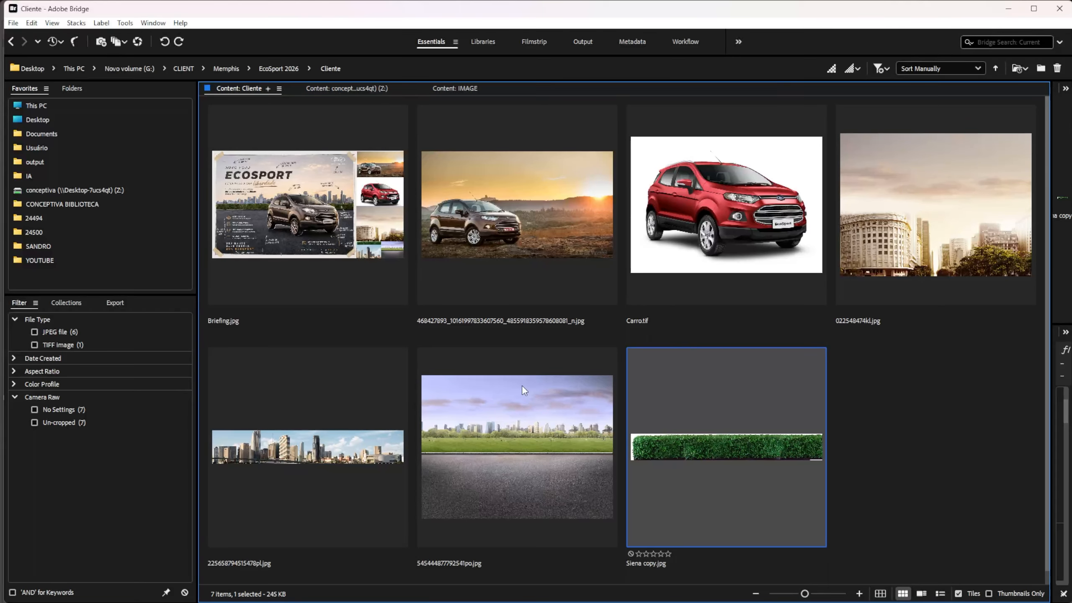
# Switch to Photoshop and run the 004 - Fusão action on Campanha Ecosporte.psd
pyautogui.hotkey('alt', 'Tab')
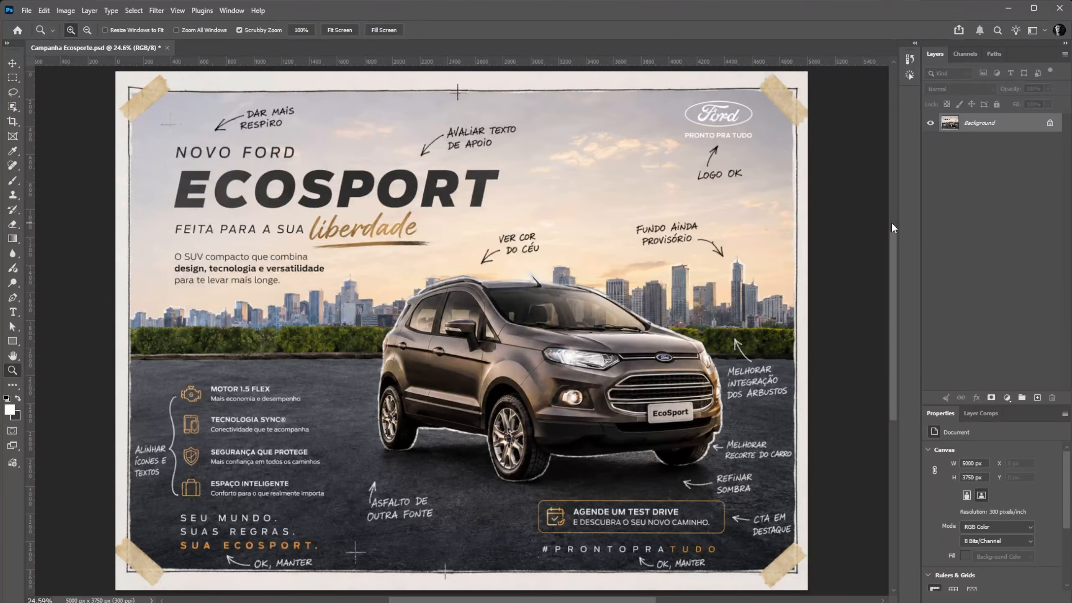
pyautogui.click(910, 74)
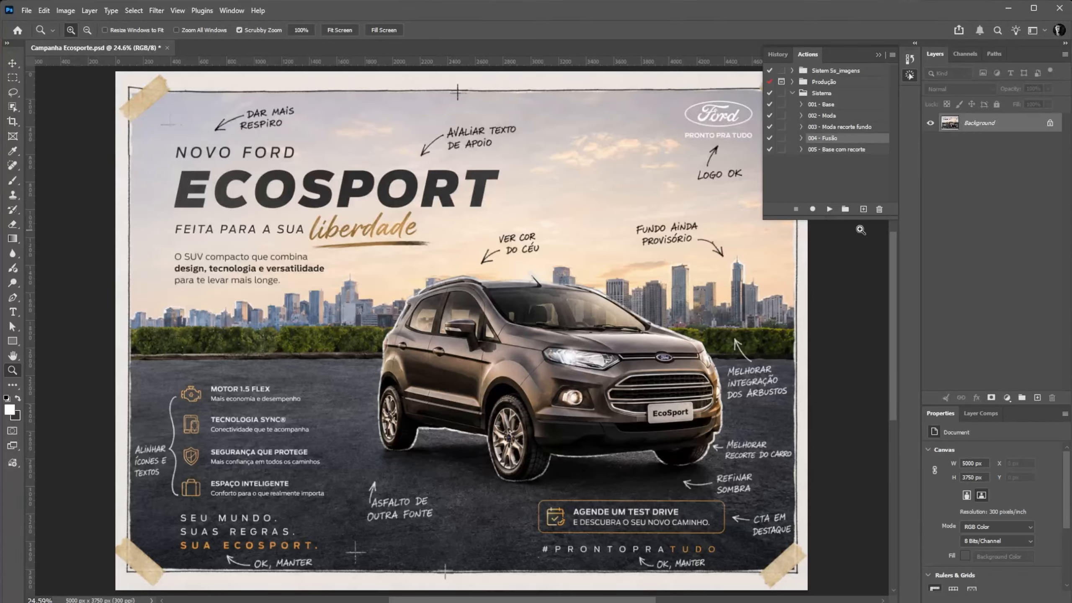
pyautogui.click(830, 210)
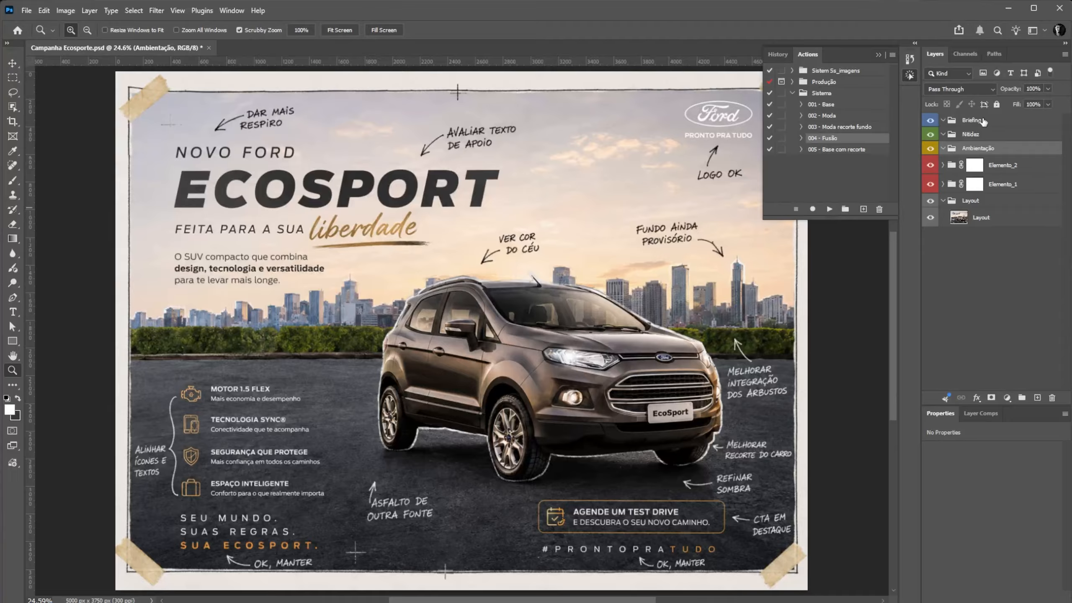
# Delete the Elemento_2 and Elemento_1 groups from the layer structure
pyautogui.click(1012, 166)
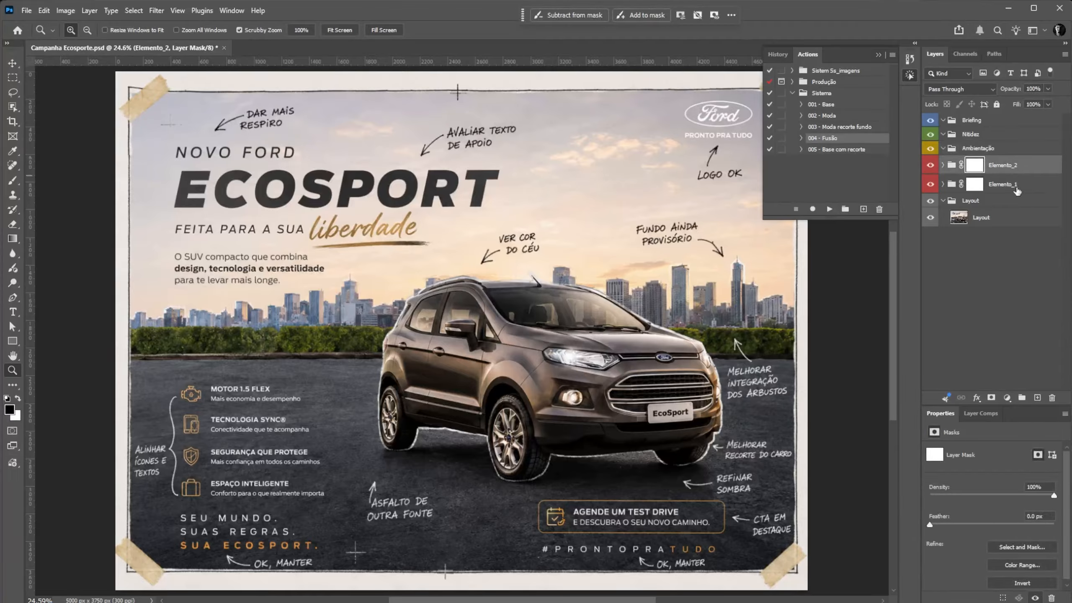
pyautogui.keyDown('shift'); pyautogui.click(1017, 188); pyautogui.keyUp('shift')
pyautogui.click(1052, 398)
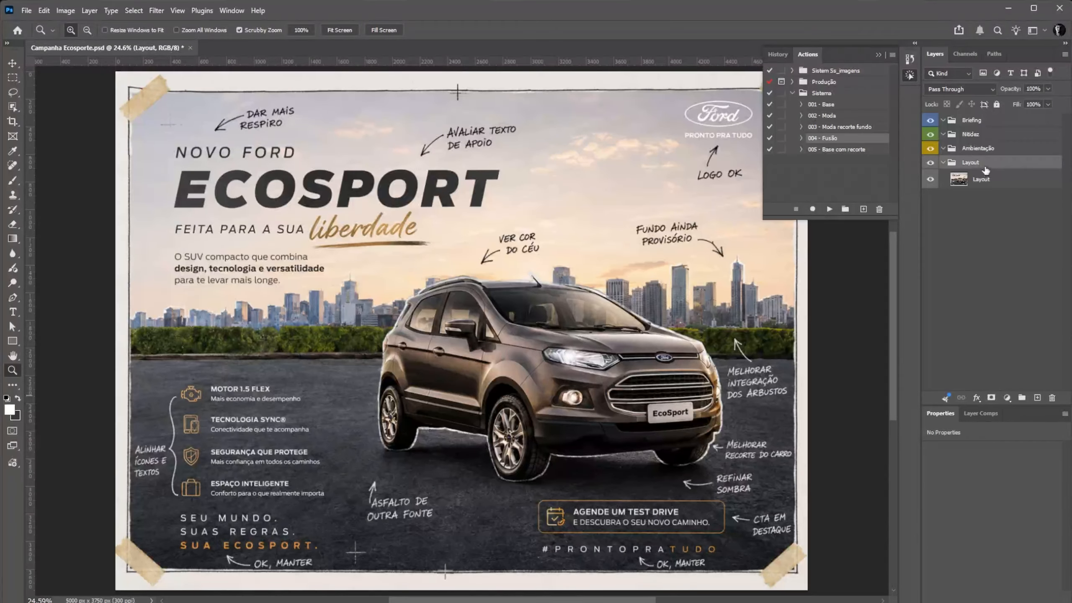
# Place 022548474kl.jpg from the EcoSport 2026 Cliente folder as a linked smart object
pyautogui.click(977, 149)
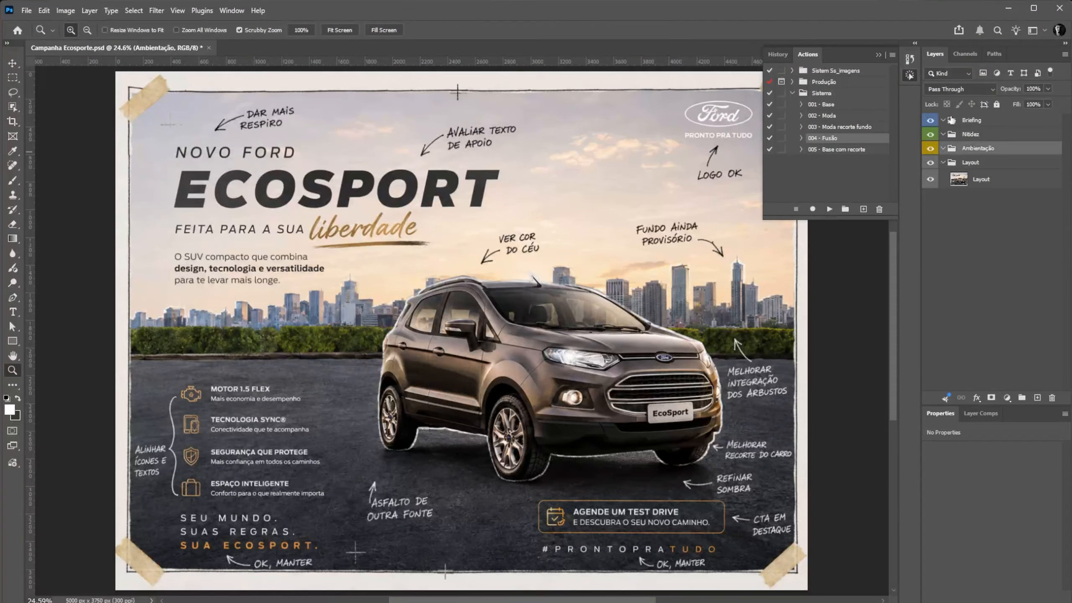
pyautogui.click(26, 10)
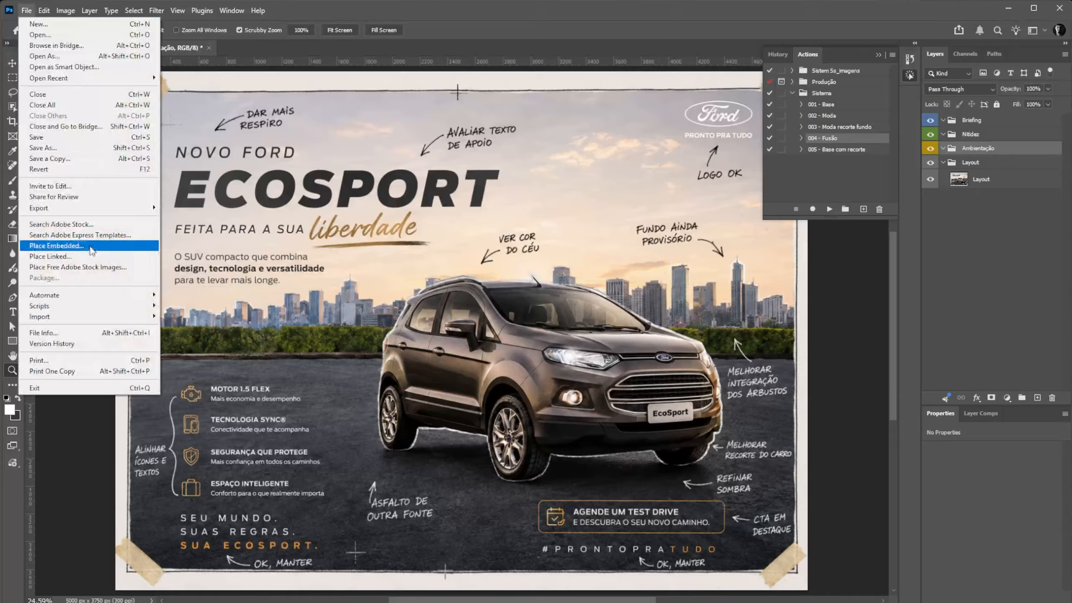
pyautogui.click(73, 257)
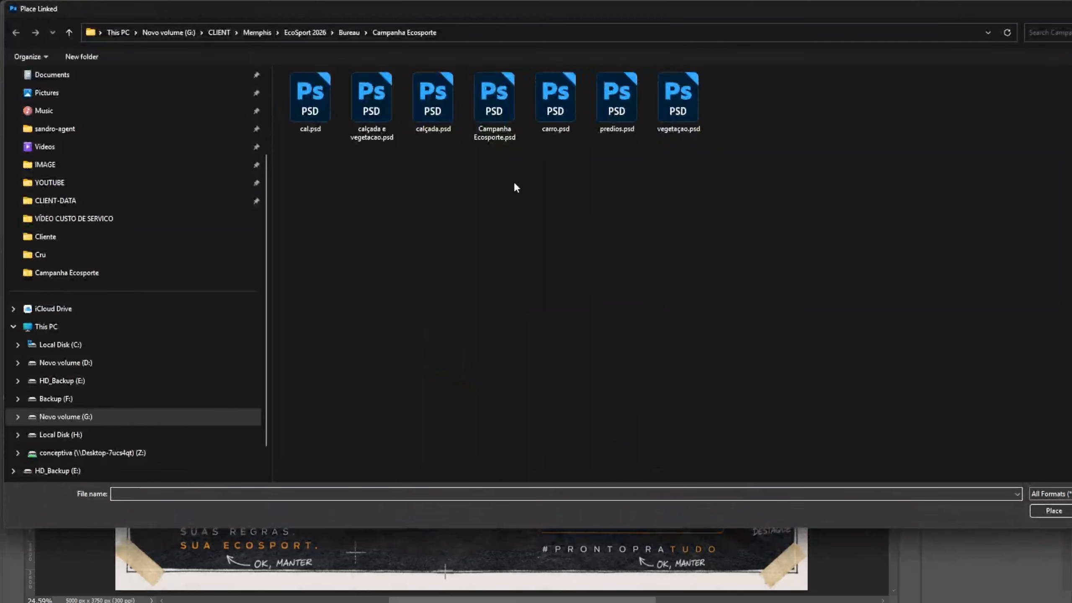
pyautogui.click(305, 32)
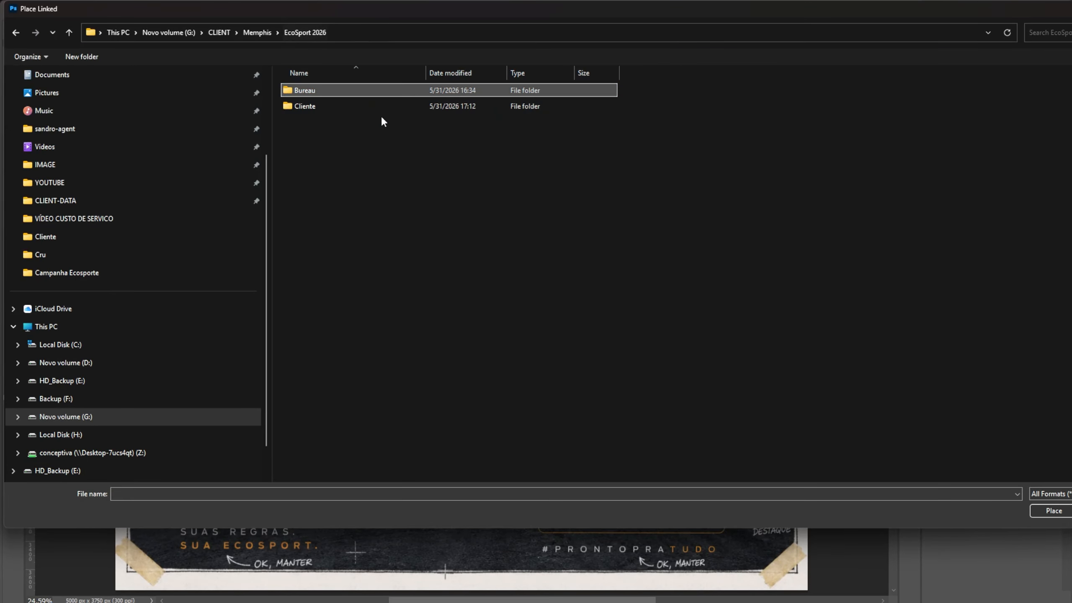
pyautogui.doubleClick(321, 106)
pyautogui.doubleClick(321, 104)
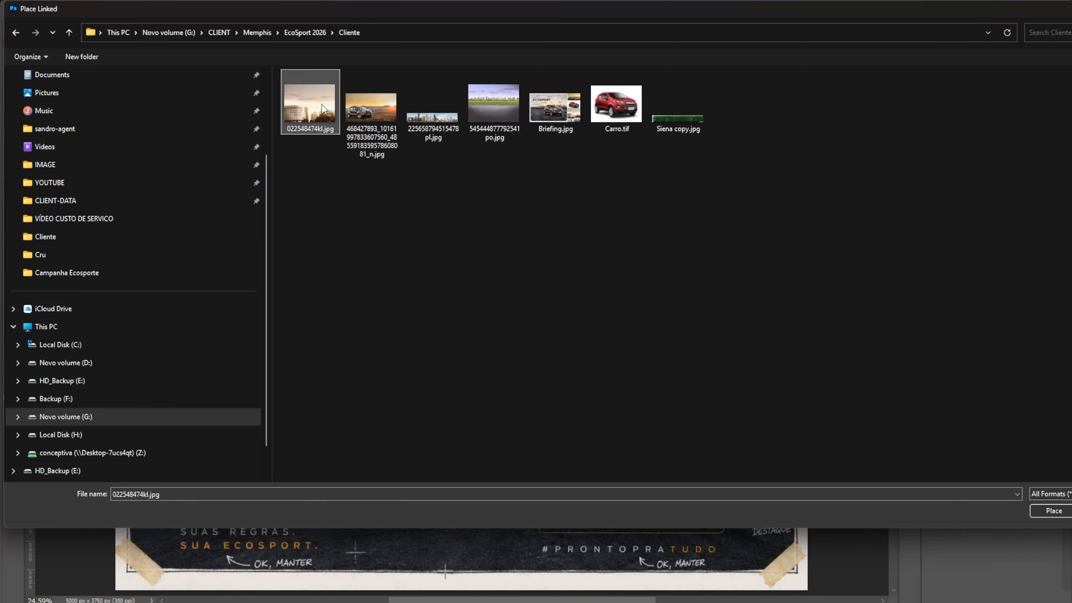
pyautogui.press('Return')
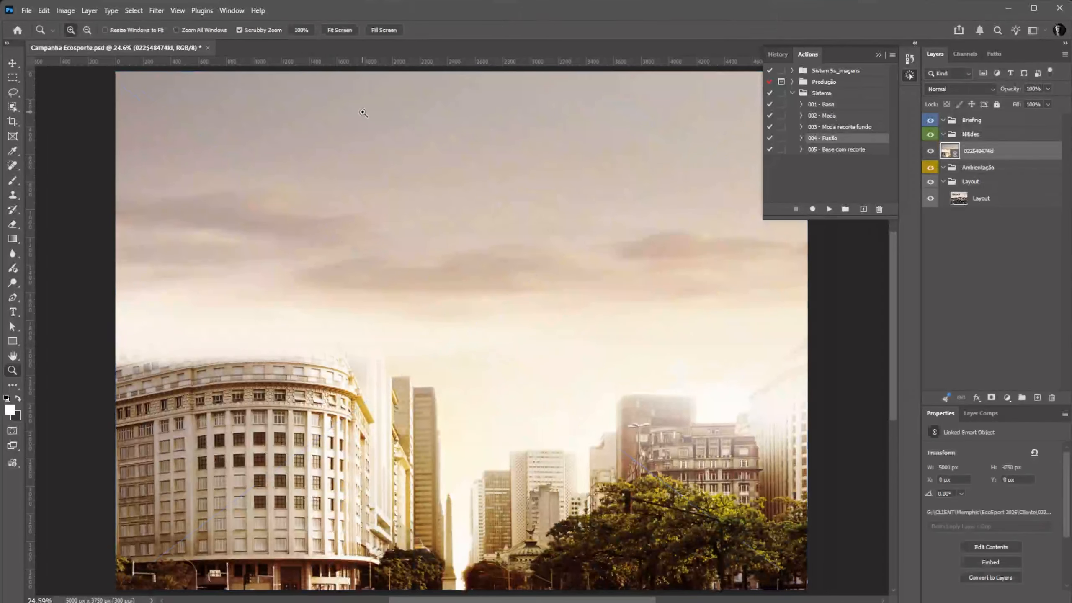
# Move the 022548474kl layer into the Ambientação group
pyautogui.press('z')
pyautogui.keyDown('alt'); pyautogui.click(590, 295); pyautogui.keyUp('alt')
pyautogui.moveTo(990, 149); pyautogui.dragTo(987, 174)
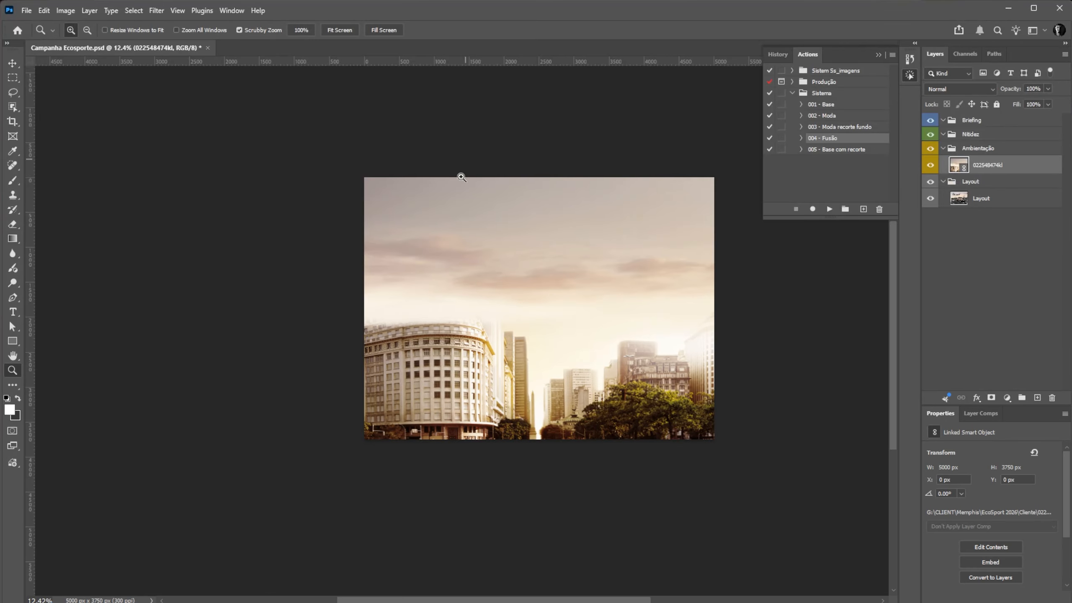
pyautogui.click(26, 10)
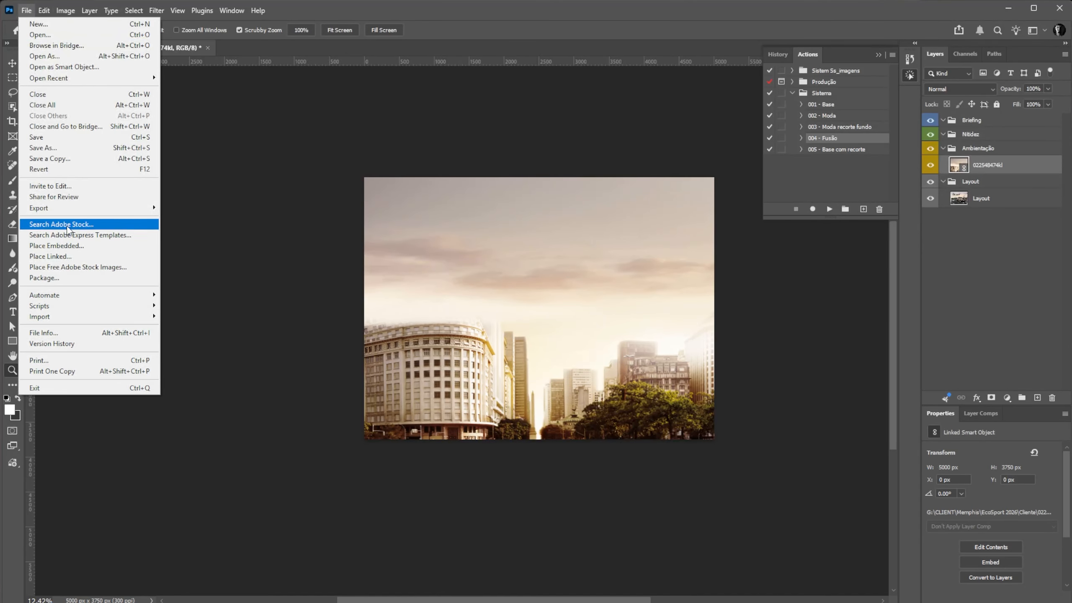
pyautogui.click(71, 257)
pyautogui.doubleClick(481, 112)
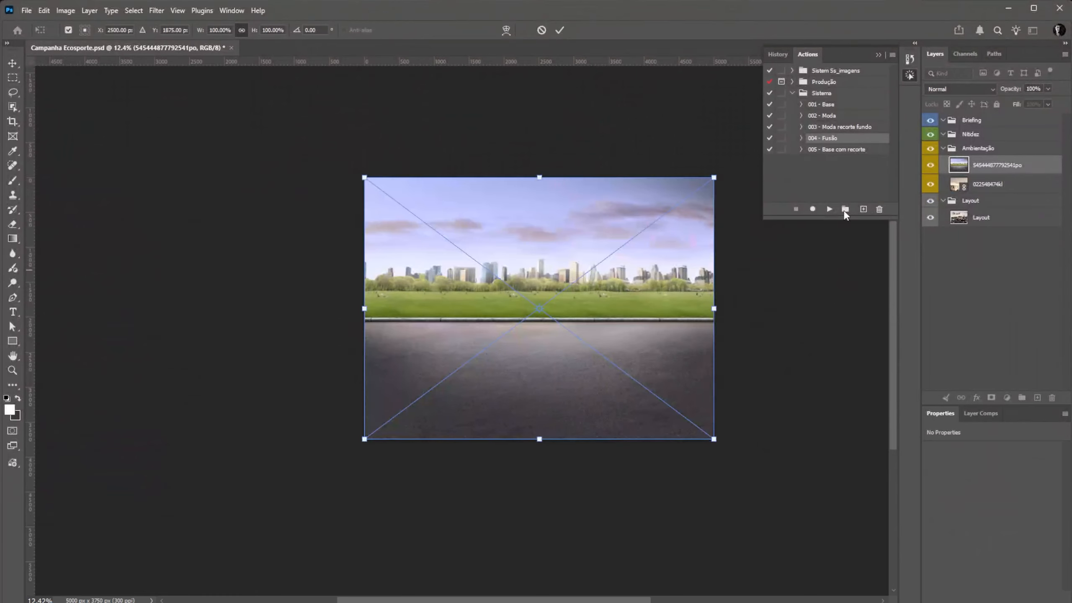
pyautogui.press('Return')
pyautogui.hotkey('ctrl', ';')
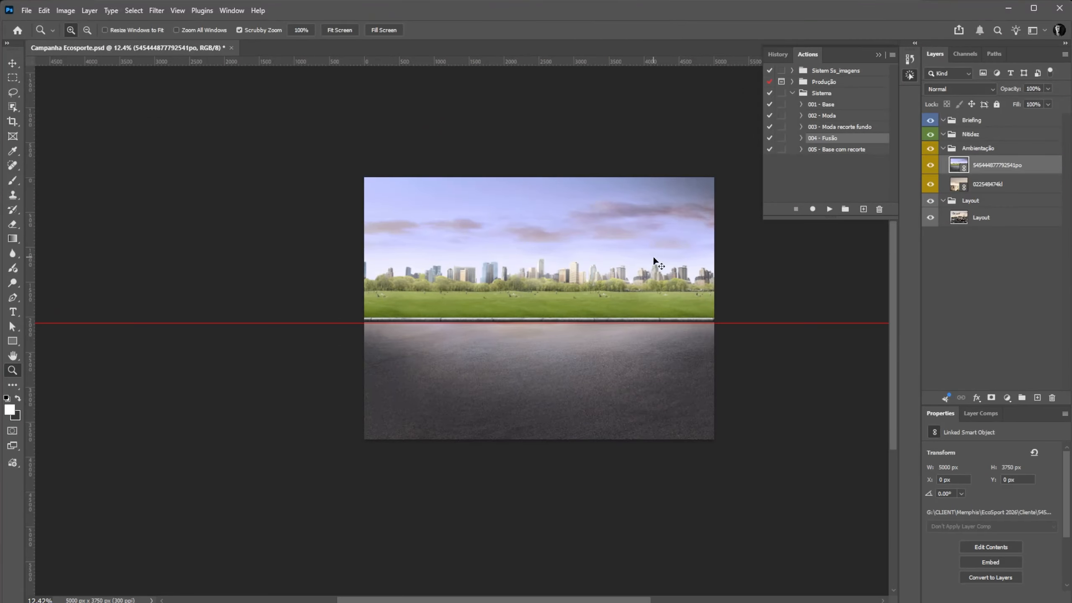
pyautogui.moveTo(991, 167); pyautogui.dragTo(993, 193)
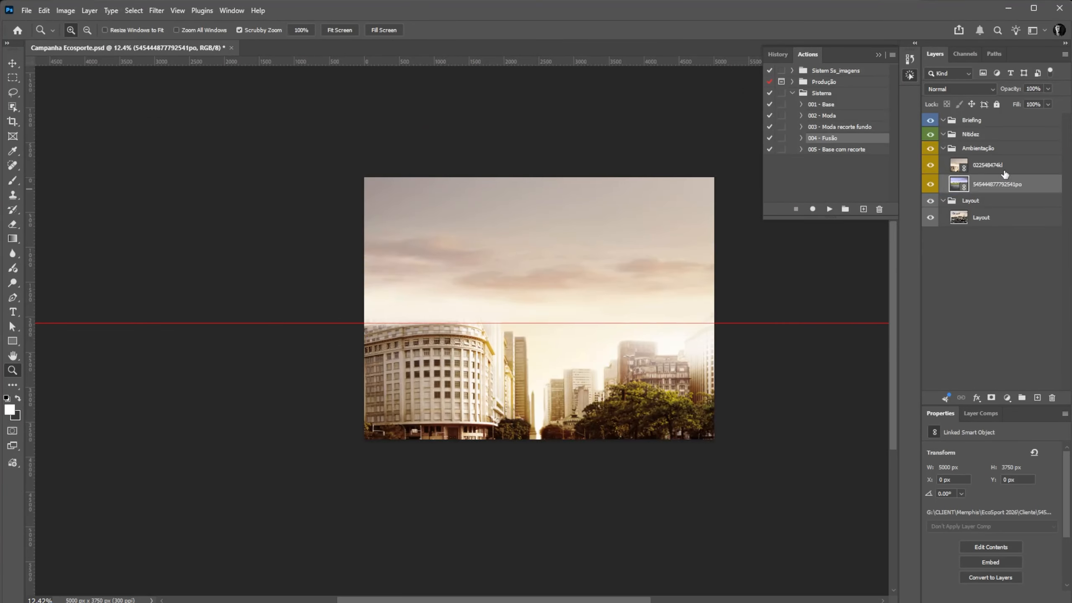
pyautogui.doubleClick(987, 165)
pyautogui.write('Ce')
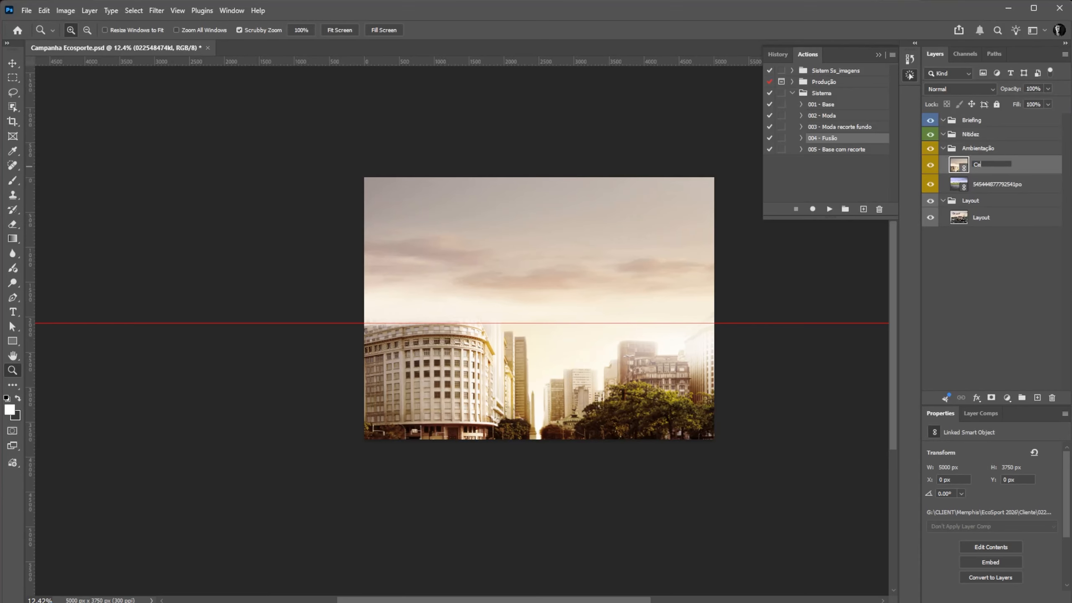
pyautogui.write('u')
pyautogui.press('Return')
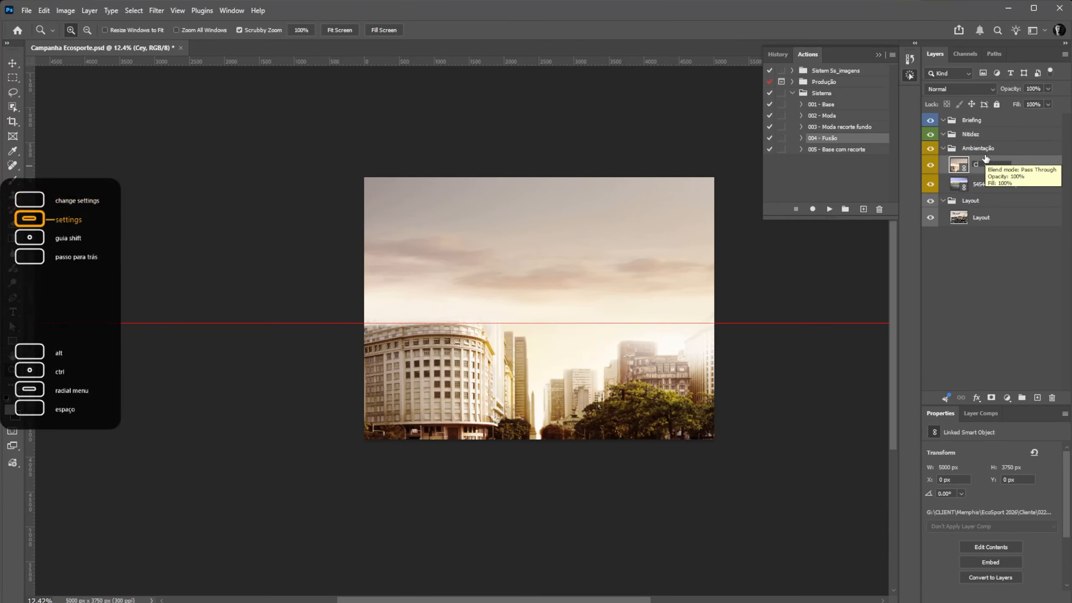
pyautogui.doubleClick(992, 183)
pyautogui.write('asfalto')
pyautogui.press('Return')
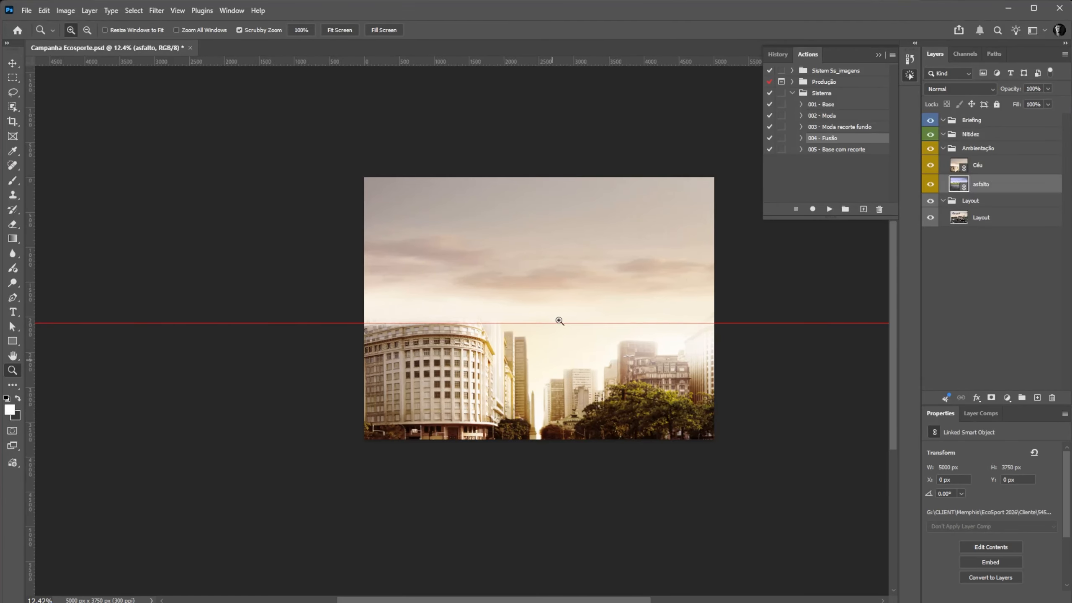
# Open the asfalto smart object's linked source image to examine it, then close it
pyautogui.doubleClick(963, 185)
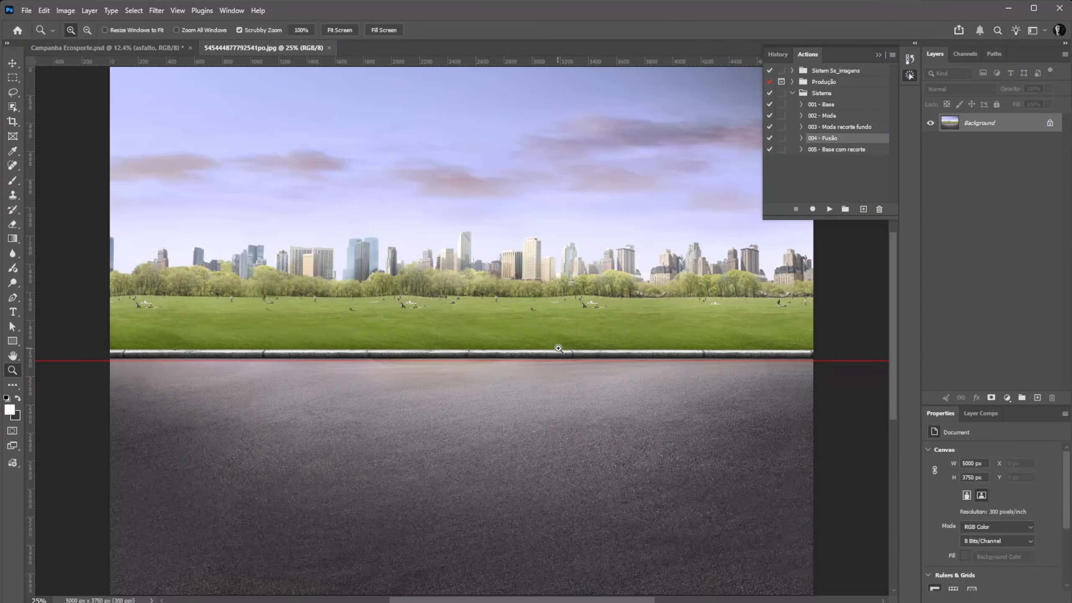
pyautogui.hotkey('ctrl', 'w')
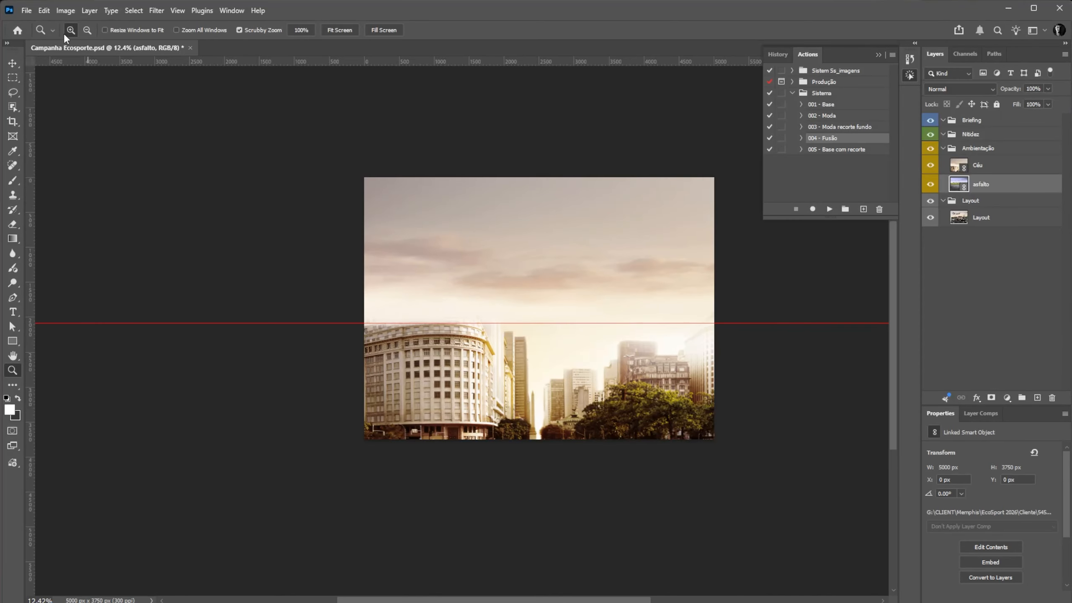
# Place calçada e vegetacao.psd from the Bureau > Campanha Ecosporte folder as a linked smart object and move it above the Céu layer
pyautogui.click(25, 11)
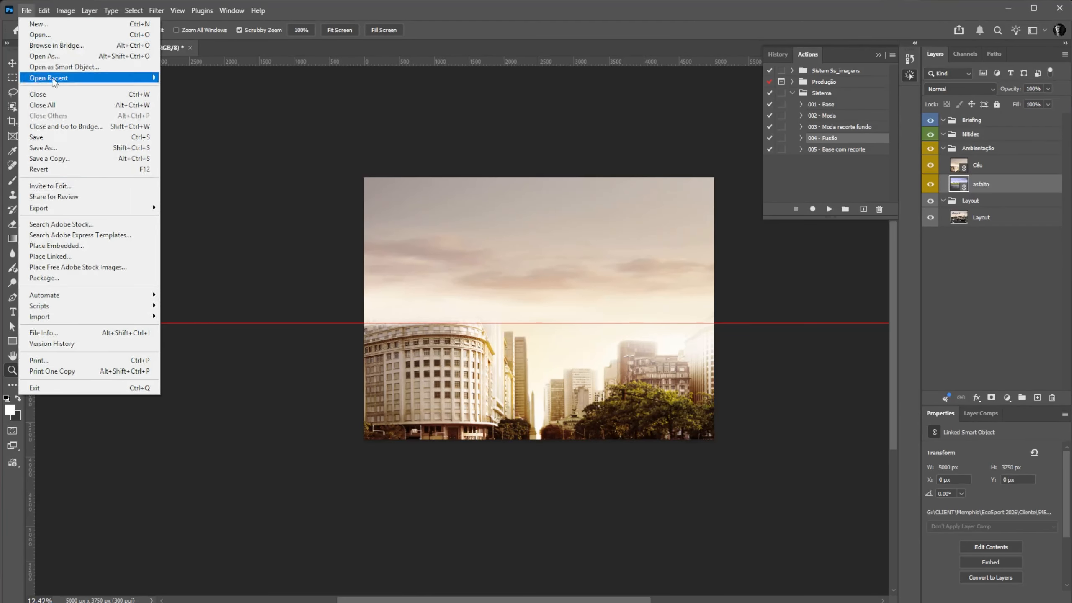
pyautogui.click(65, 256)
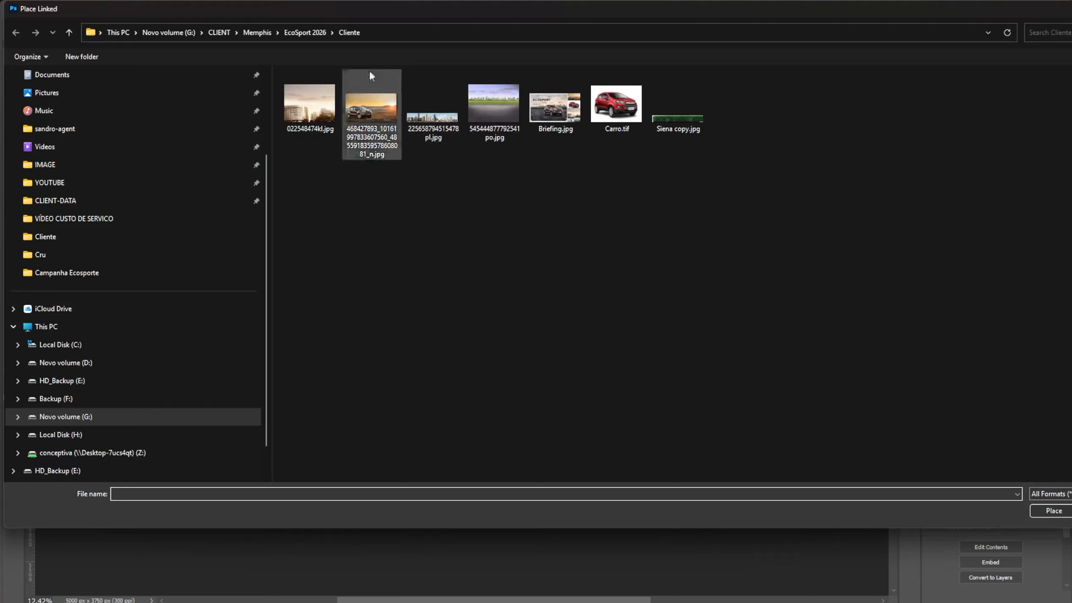
pyautogui.click(305, 32)
pyautogui.doubleClick(324, 91)
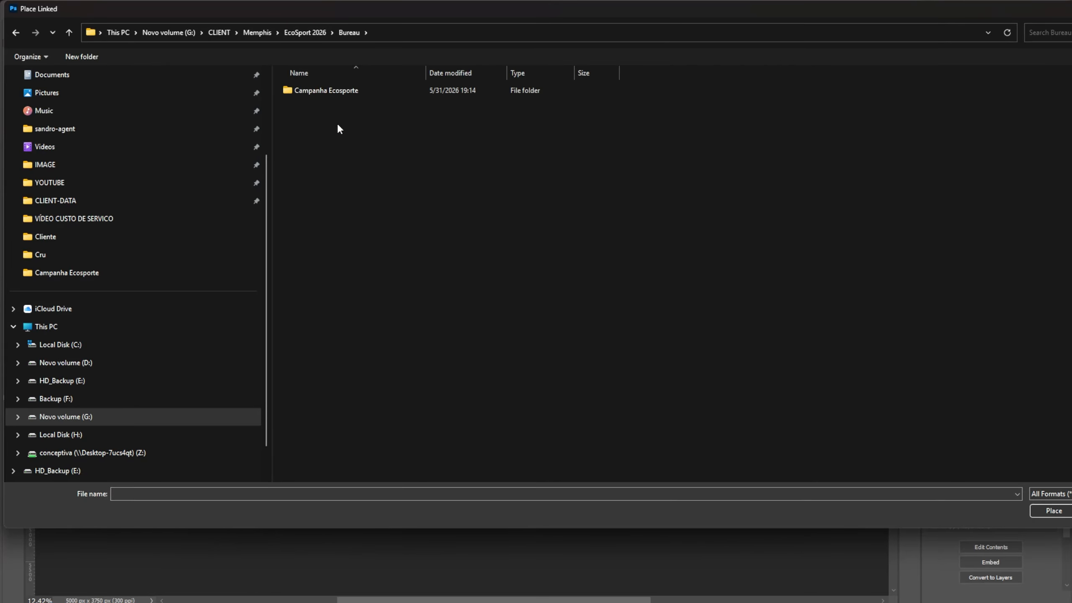
pyautogui.doubleClick(331, 92)
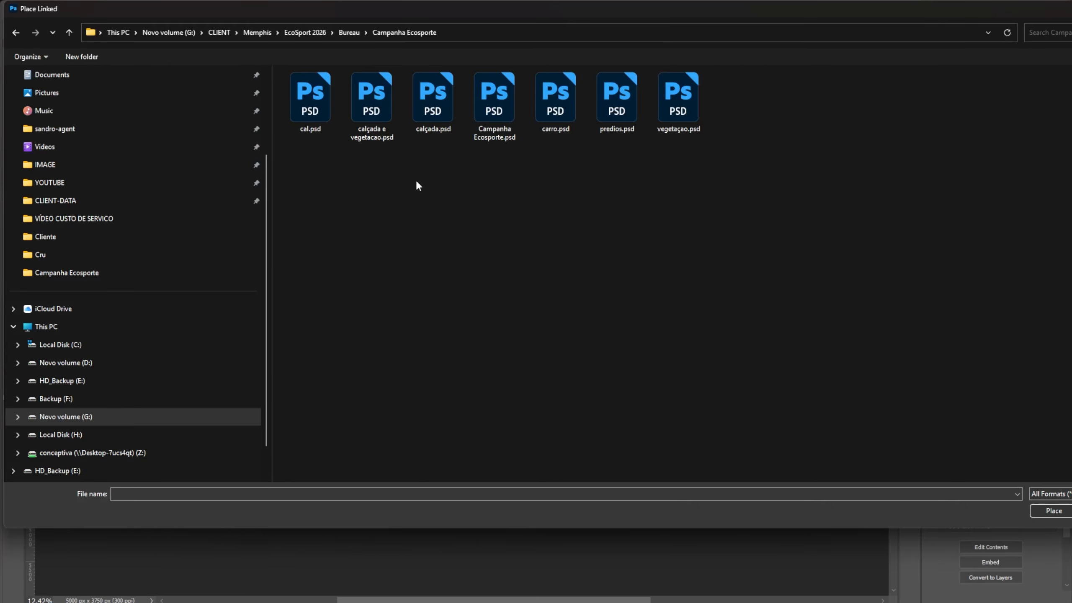
pyautogui.doubleClick(378, 111)
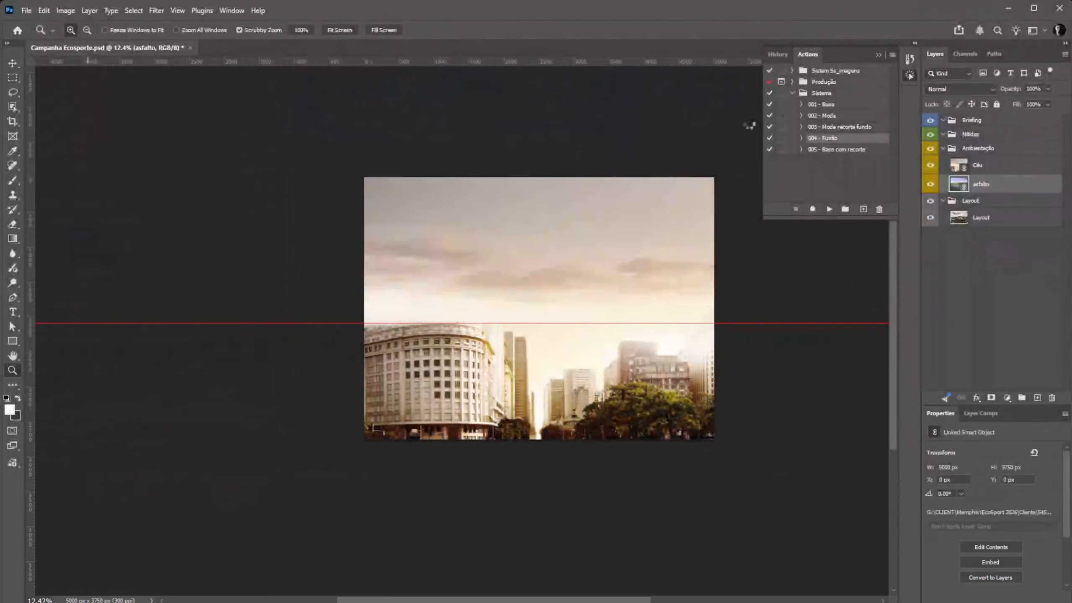
pyautogui.press('Return')
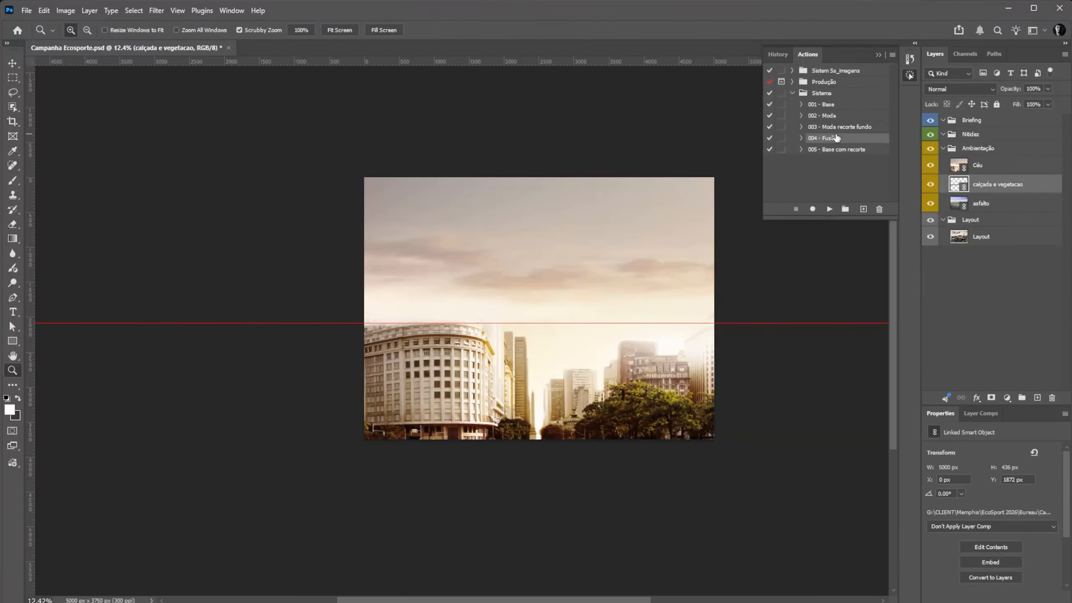
pyautogui.moveTo(1003, 185); pyautogui.dragTo(971, 160)
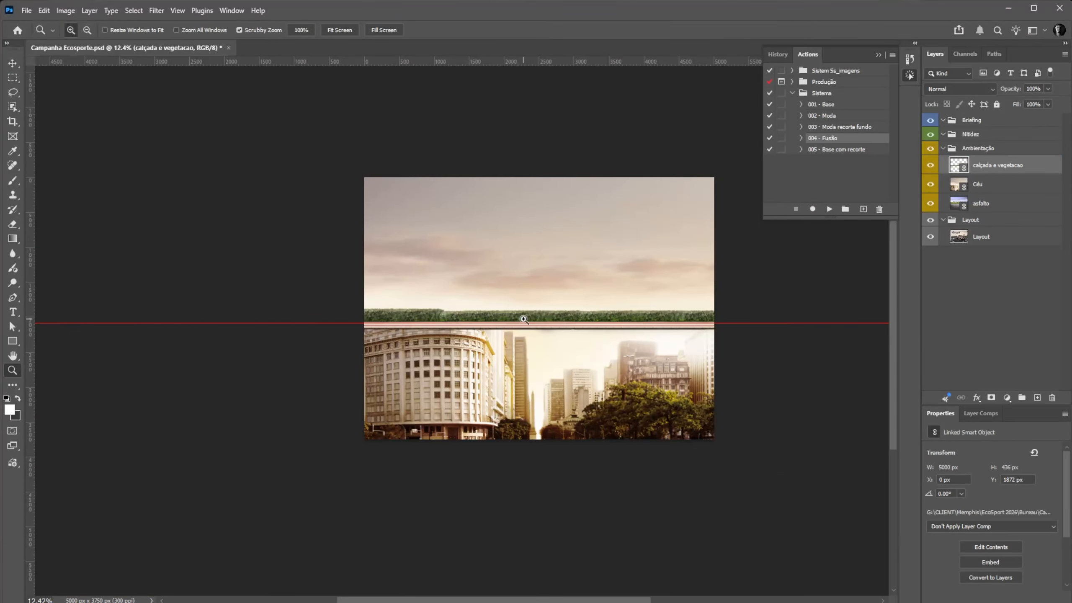
pyautogui.moveTo(524, 320); pyautogui.dragTo(597, 302)
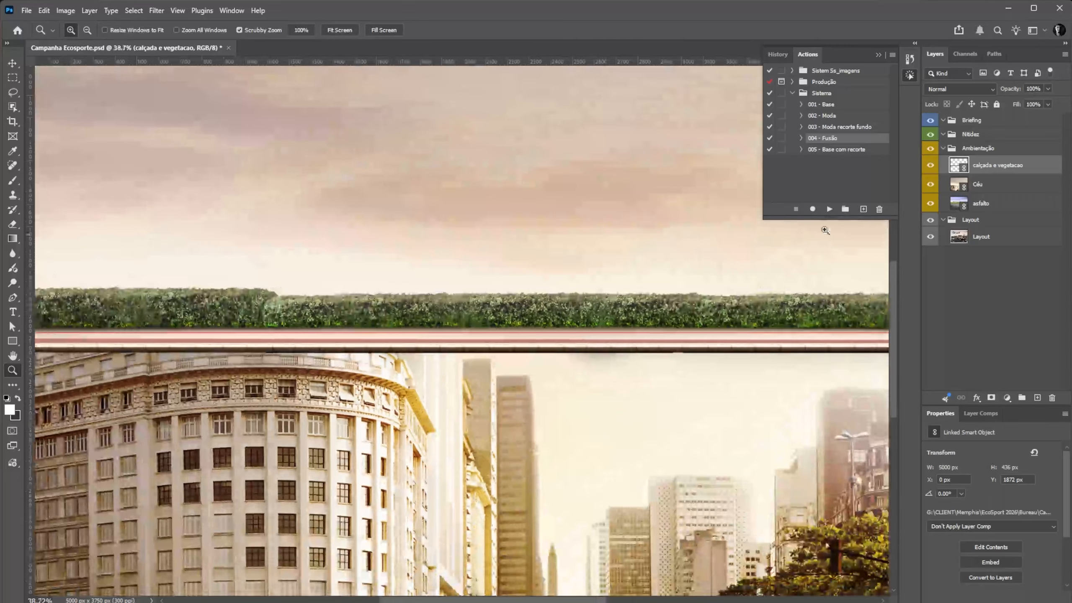
# Place predios.psd from the Campanha Ecosporte folder as a linked smart object and move it below the calçada e vegetacao layer
pyautogui.click(26, 10)
pyautogui.click(73, 256)
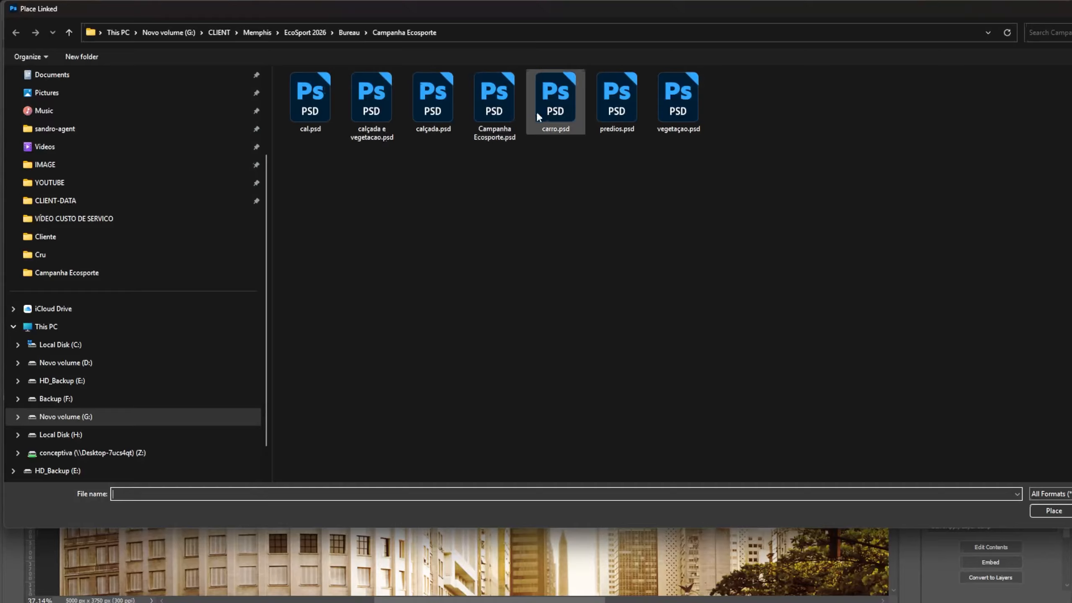
pyautogui.doubleClick(615, 112)
pyautogui.press('Return')
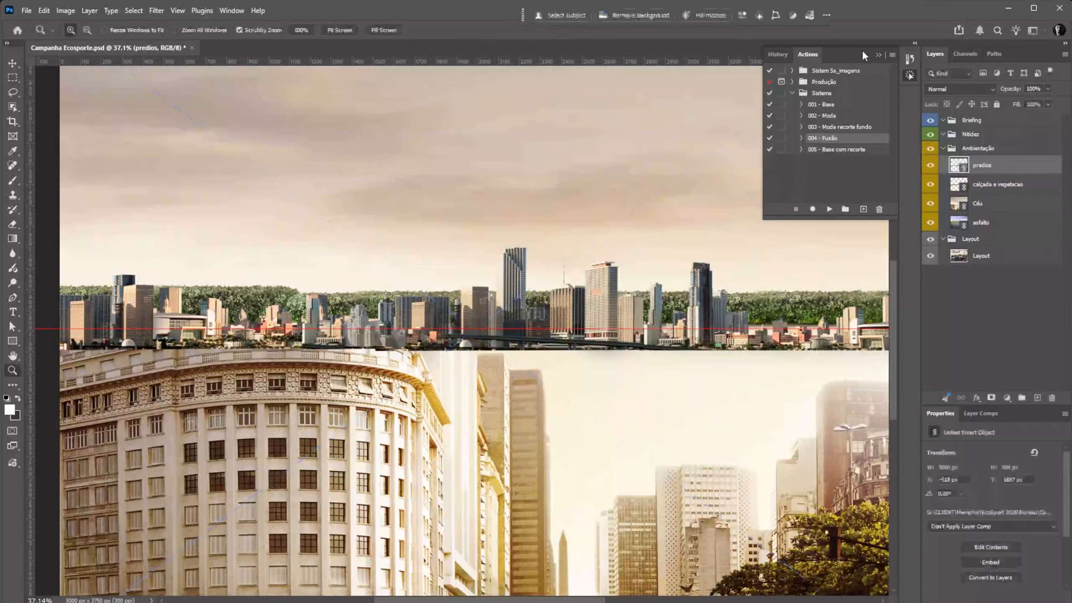
pyautogui.press('z')
pyautogui.moveTo(995, 169); pyautogui.dragTo(995, 191)
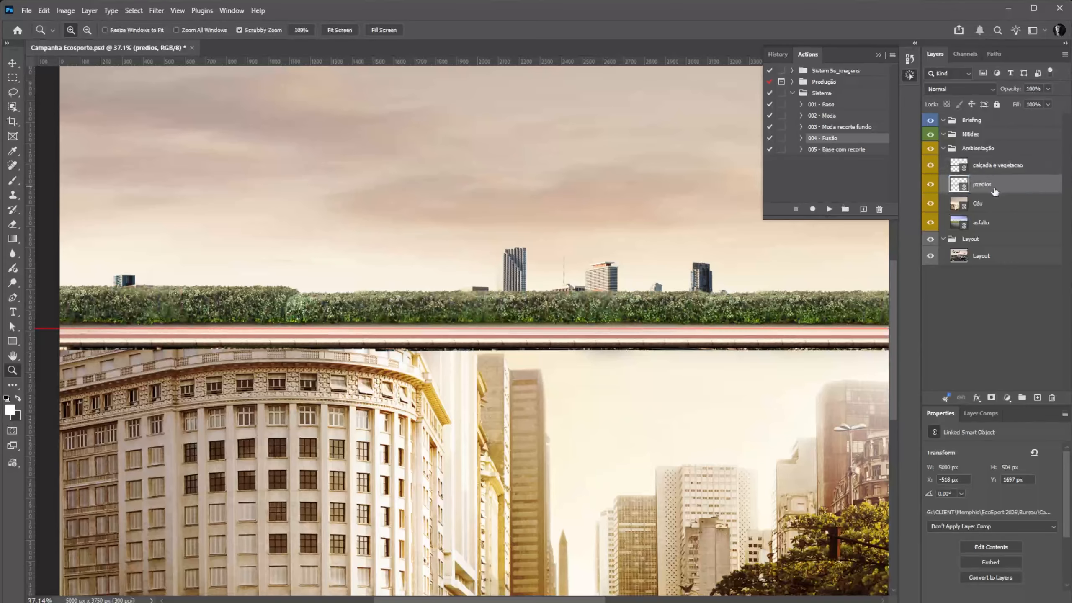
# Move the predios skyline up to about Y 1489 px so the buildings rise behind the hedge
pyautogui.moveTo(675, 293); pyautogui.dragTo(649, 319)
pyautogui.press('v')
pyautogui.keyDown('ctrl'); pyautogui.click(593, 344); pyautogui.keyUp('ctrl')
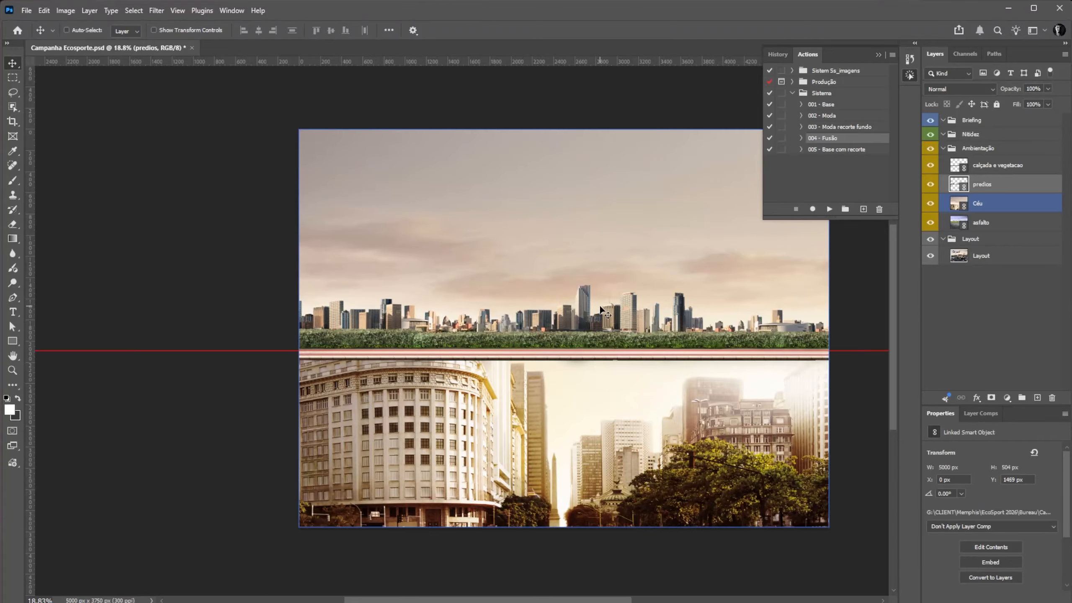
# Move the asfalto layer above the Céu layer and mask it to a rectangular selection below the horizon guide
pyautogui.hotkey('alt', '[')
pyautogui.hotkey('alt', '[')
pyautogui.hotkey('ctrl', ']')
pyautogui.press('m')
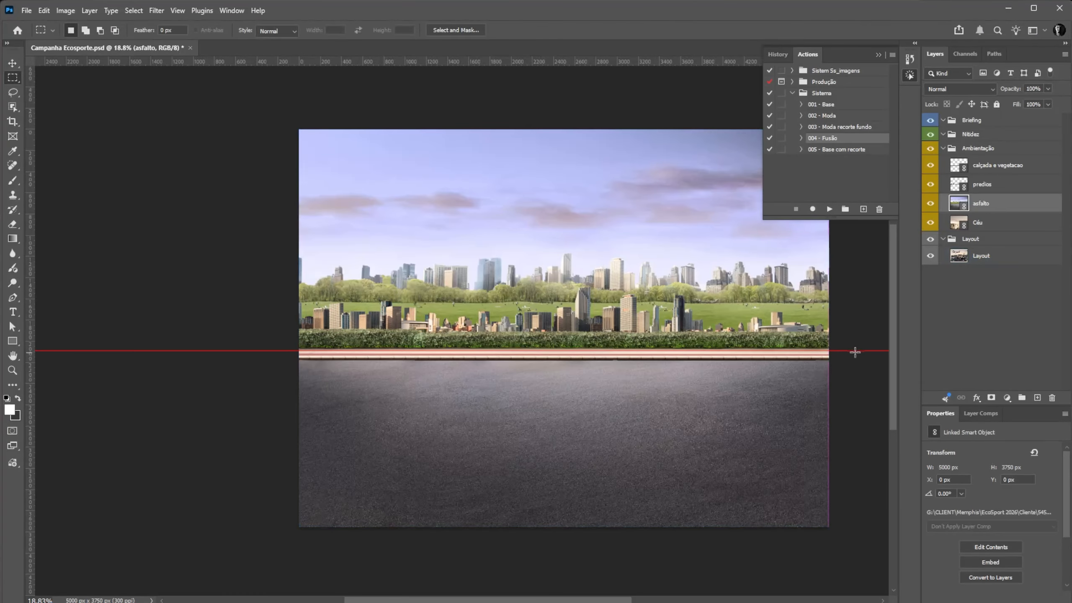
pyautogui.moveTo(854, 352); pyautogui.dragTo(235, 558)
pyautogui.click(991, 398)
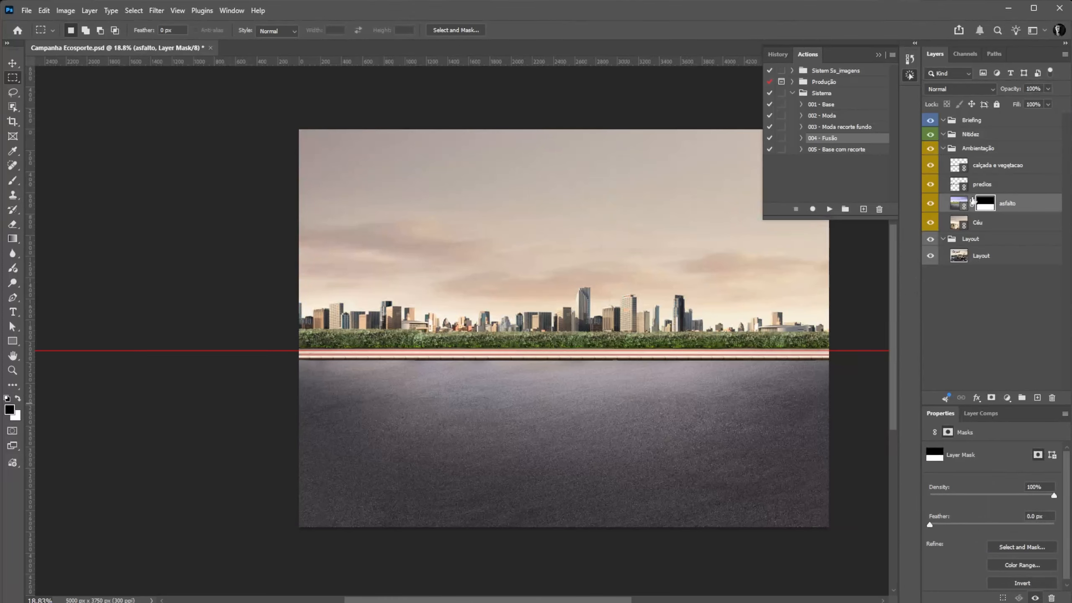
# Examine the layers of the Ambientação group one by one and inspect the edge where the sidewalk meets the asphalt
pyautogui.click(961, 226)
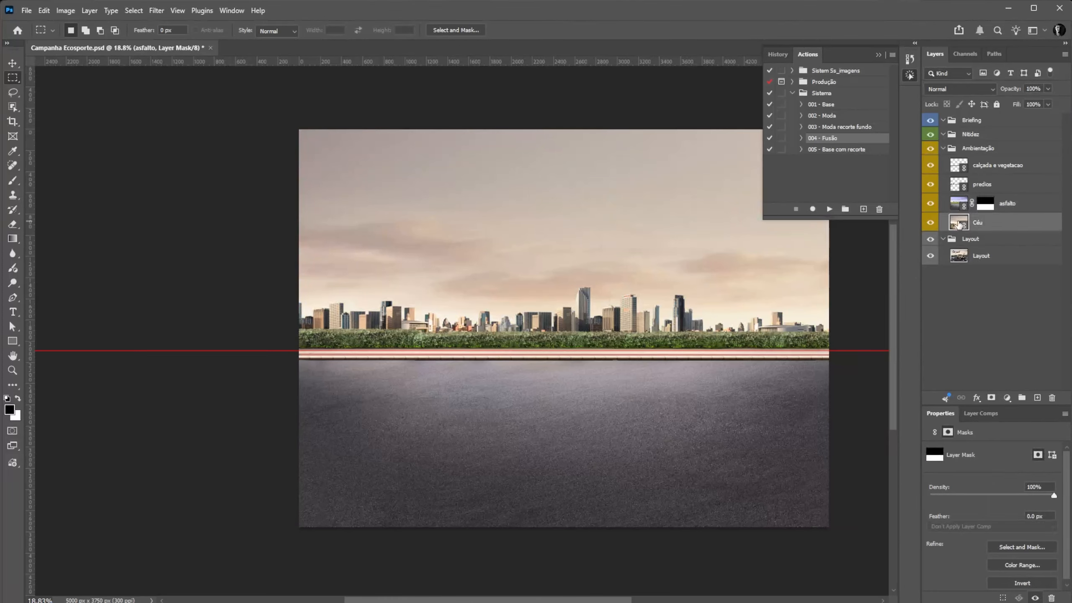
pyautogui.click(959, 205)
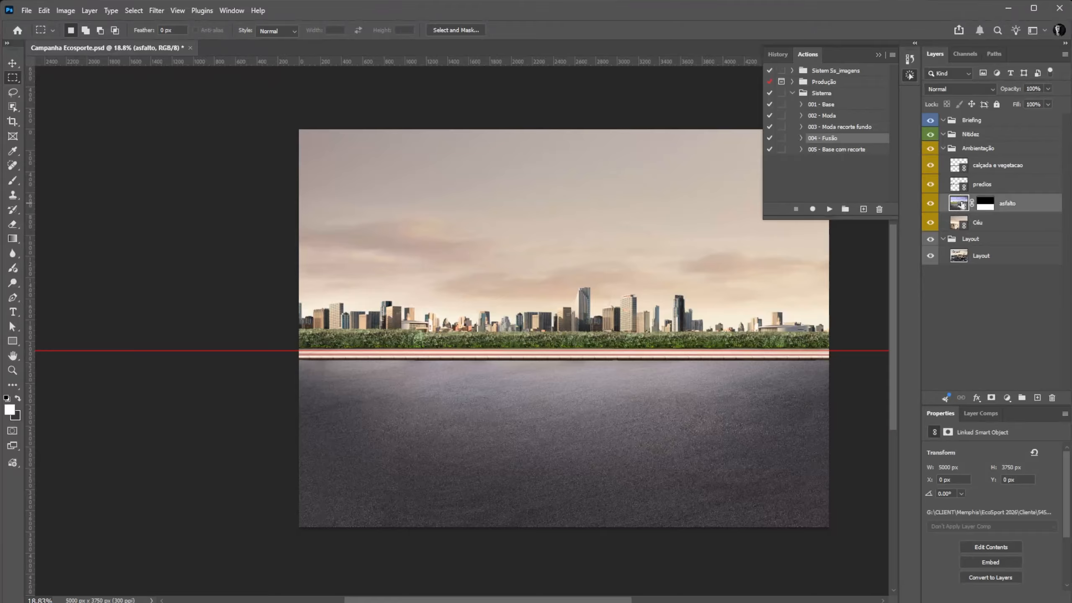
pyautogui.click(958, 185)
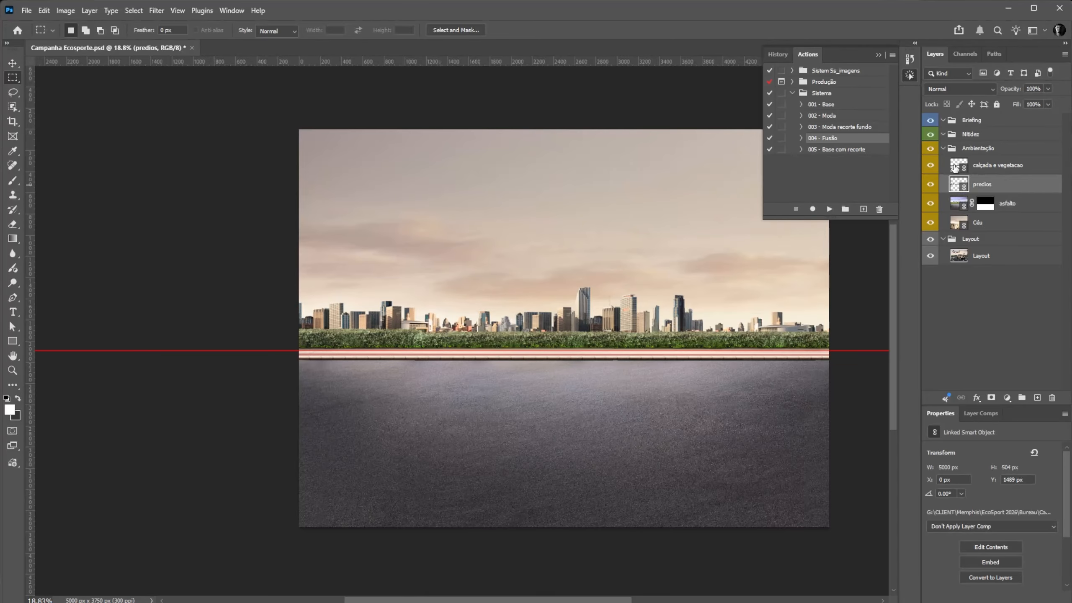
pyautogui.click(955, 168)
pyautogui.click(744, 270)
pyautogui.hotkey('ctrl', '0')
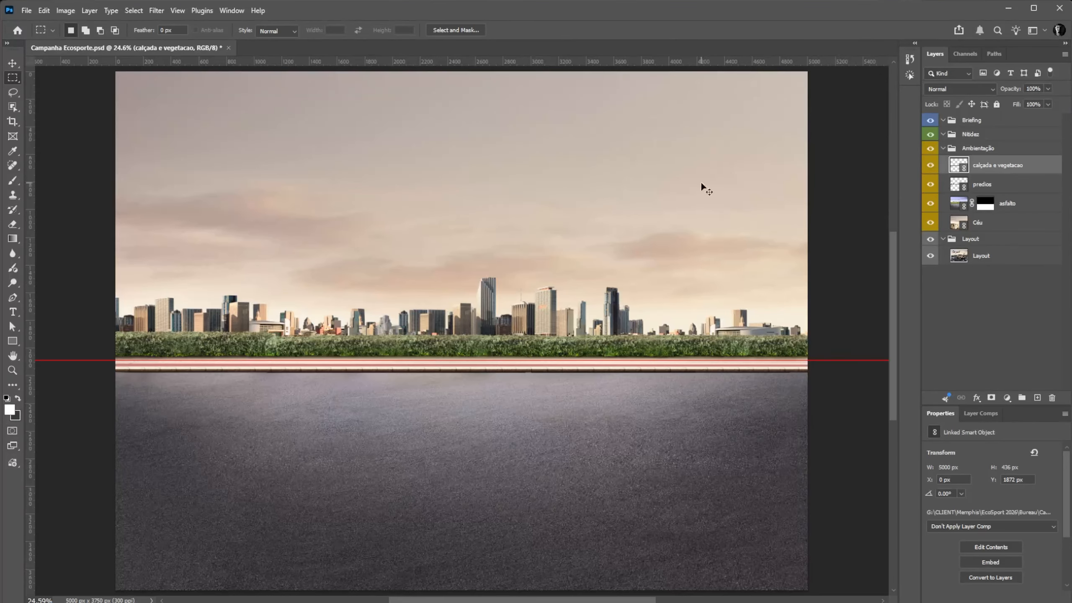
pyautogui.press('z')
pyautogui.moveTo(508, 374); pyautogui.dragTo(616, 346)
pyautogui.click(967, 186)
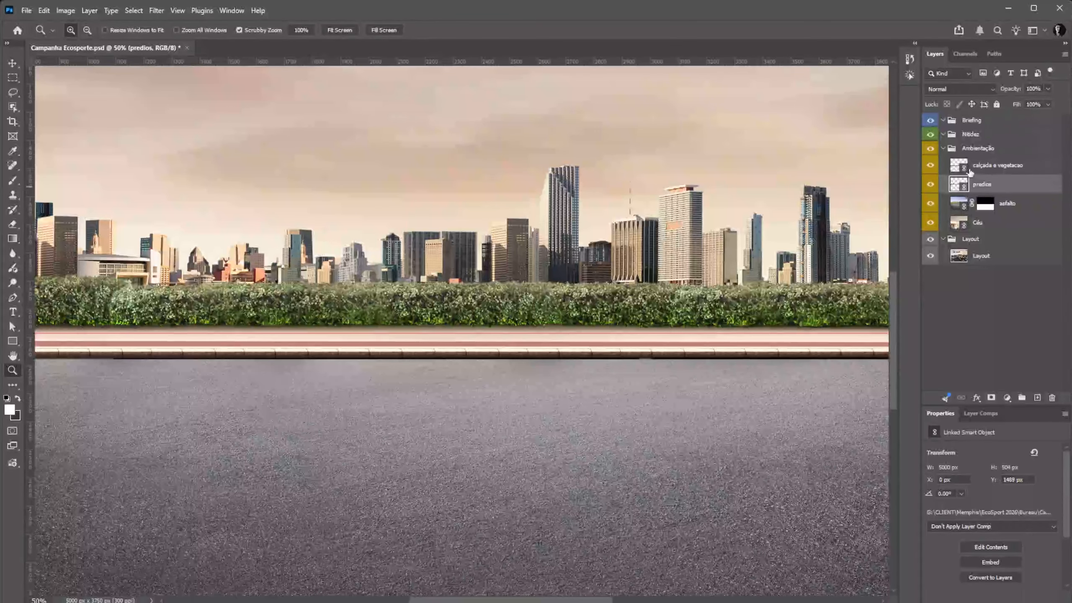
# Add a black Multiply drop shadow to the calçada e vegetacao layer with distance 16 px and size 21 px, and collapse its effects
pyautogui.click(969, 171)
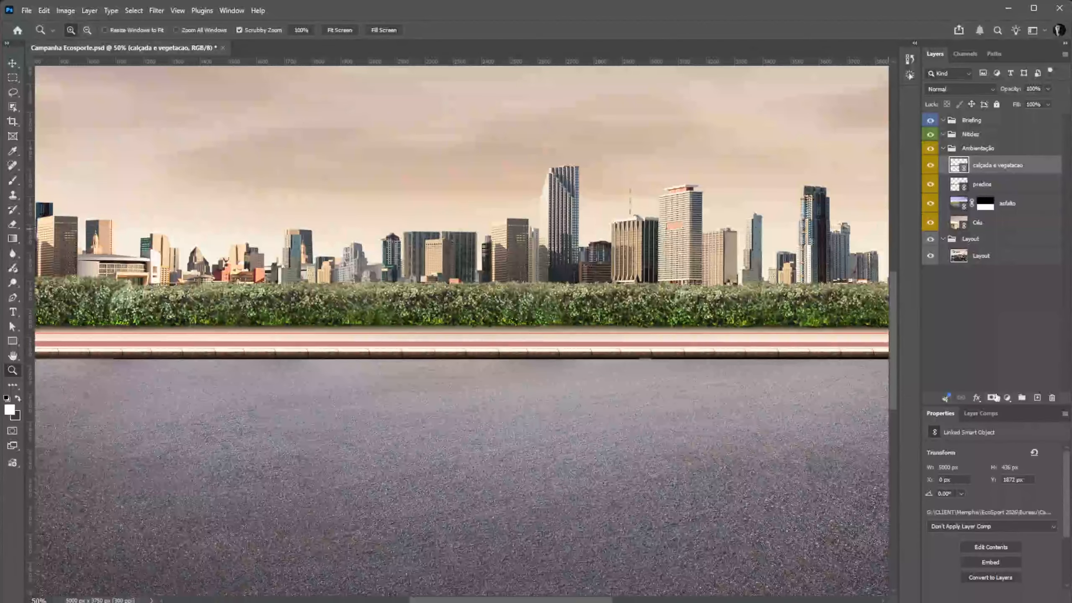
pyautogui.click(976, 398)
pyautogui.click(987, 509)
pyautogui.moveTo(540, 344); pyautogui.dragTo(543, 341)
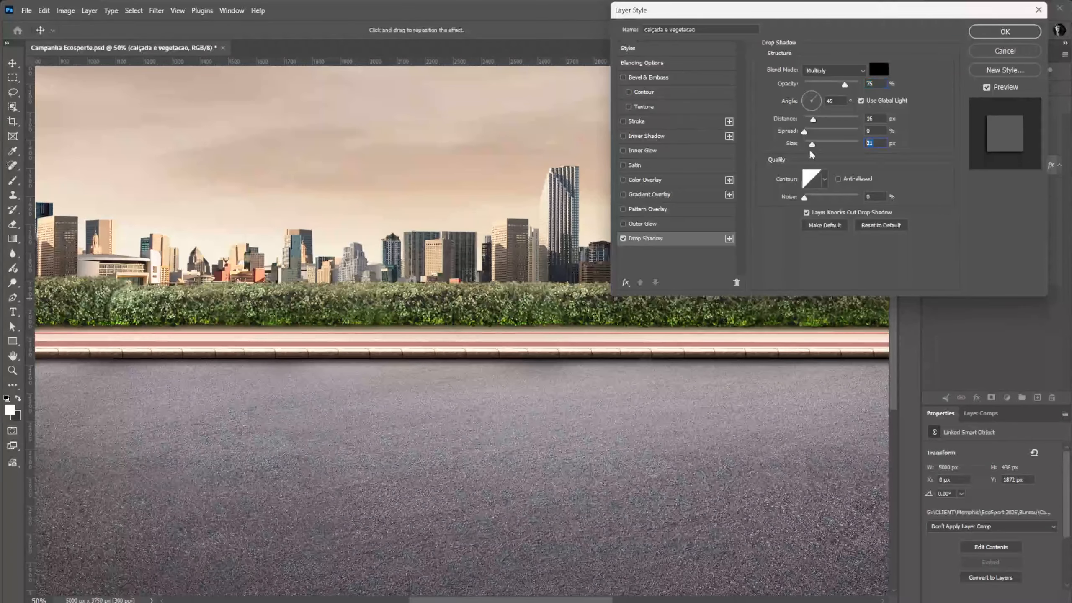
pyautogui.click(882, 85)
pyautogui.click(1018, 31)
pyautogui.hotkey('ctrl', 'space')
pyautogui.moveTo(655, 248); pyautogui.dragTo(617, 237)
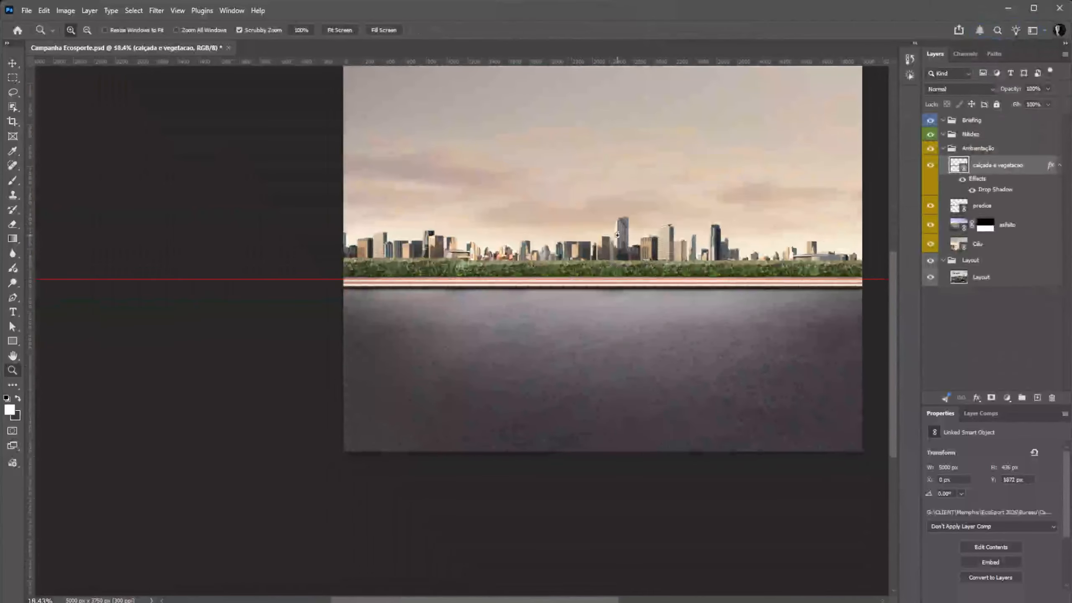
pyautogui.hotkey('ctrl', '0')
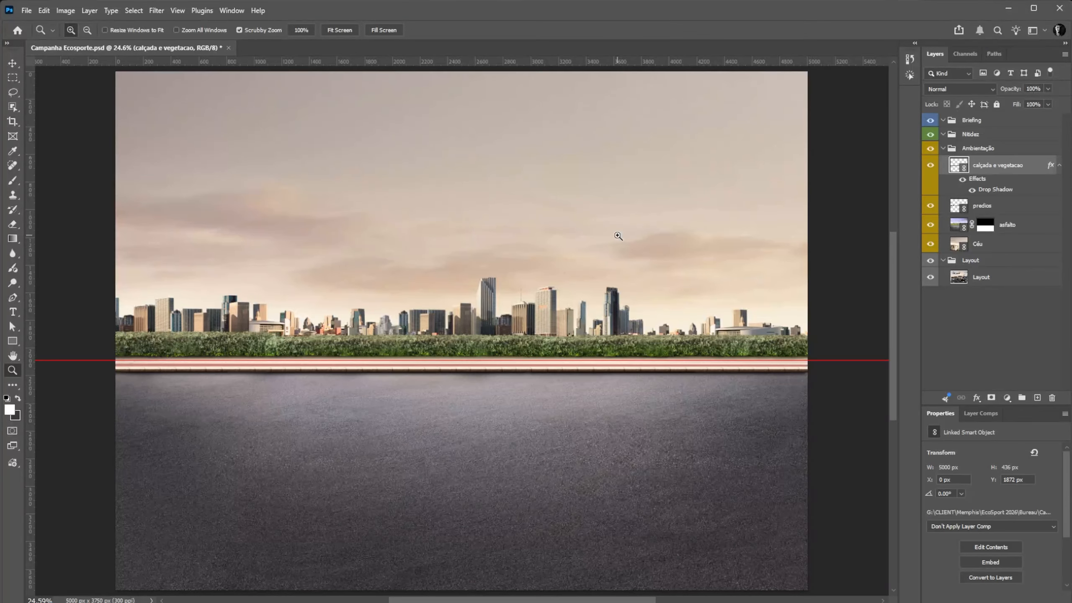
pyautogui.click(1058, 165)
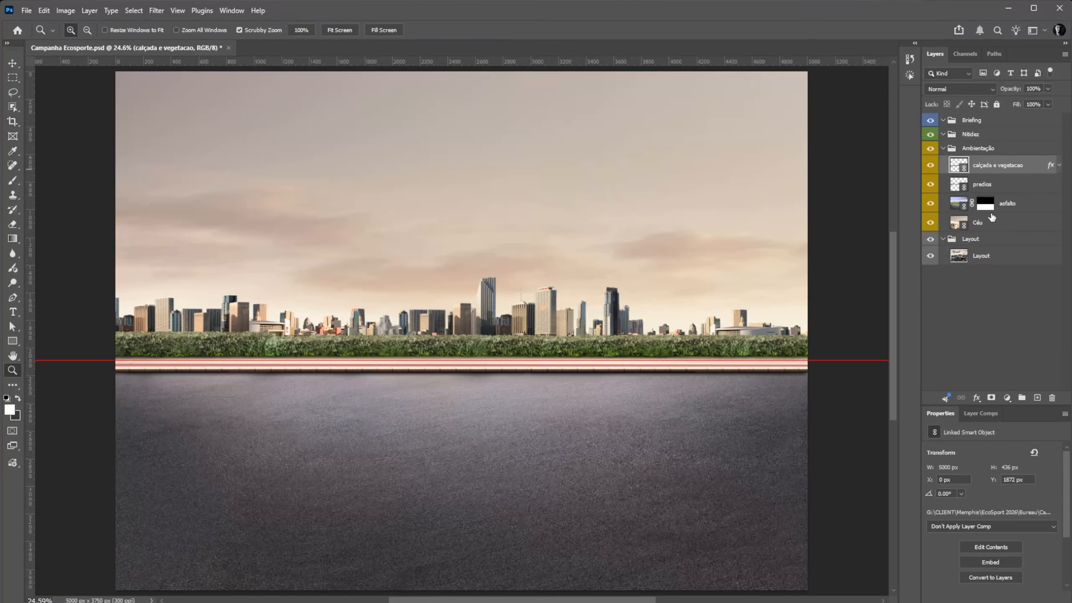
# Place carro.psd from the Campanha Ecosporte folder as a linked smart object above the calçada e vegetacao layer
pyautogui.click(29, 11)
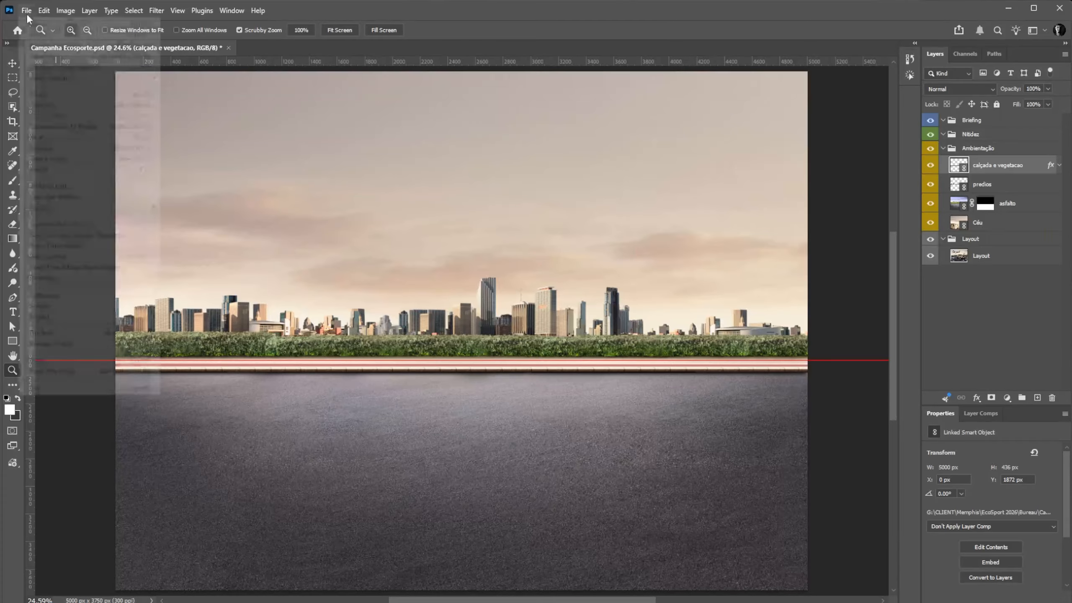
pyautogui.click(66, 256)
pyautogui.doubleClick(555, 105)
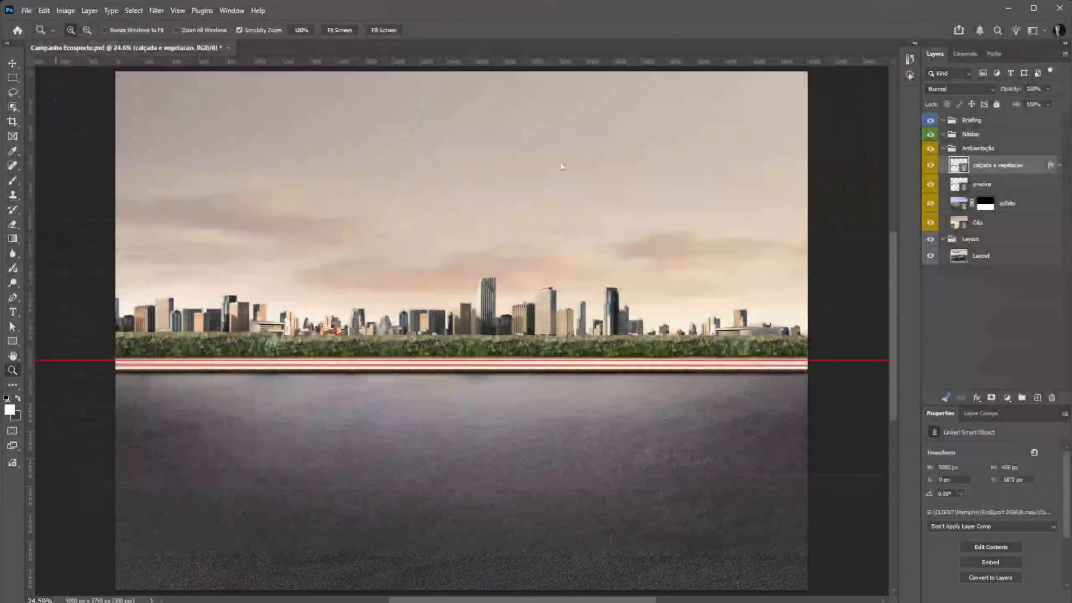
pyautogui.press('Return')
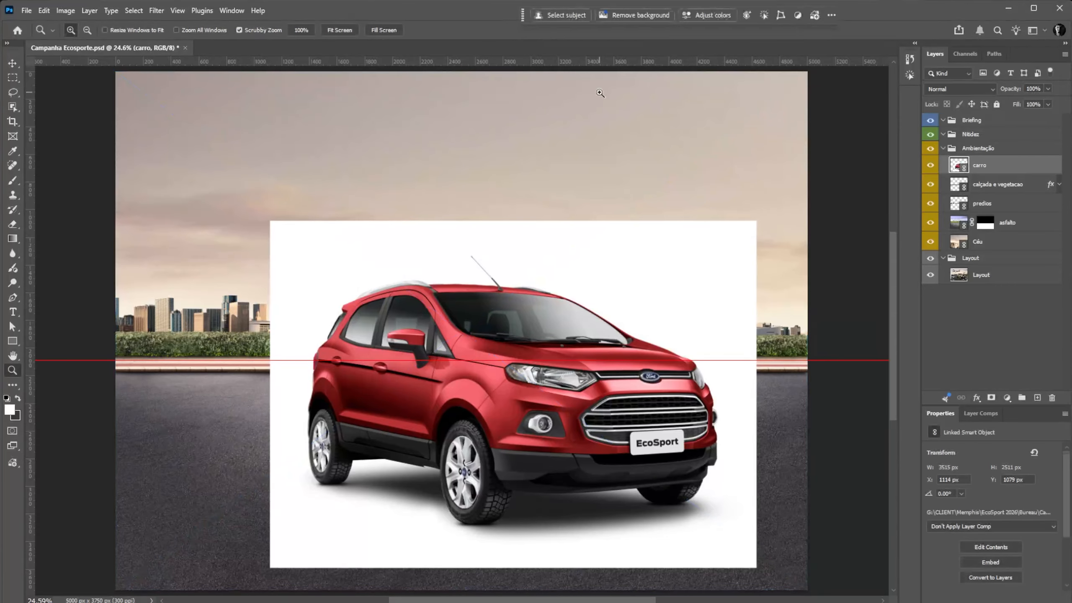
pyautogui.press('z')
pyautogui.keyDown('alt'); pyautogui.click(585, 353); pyautogui.keyUp('alt')
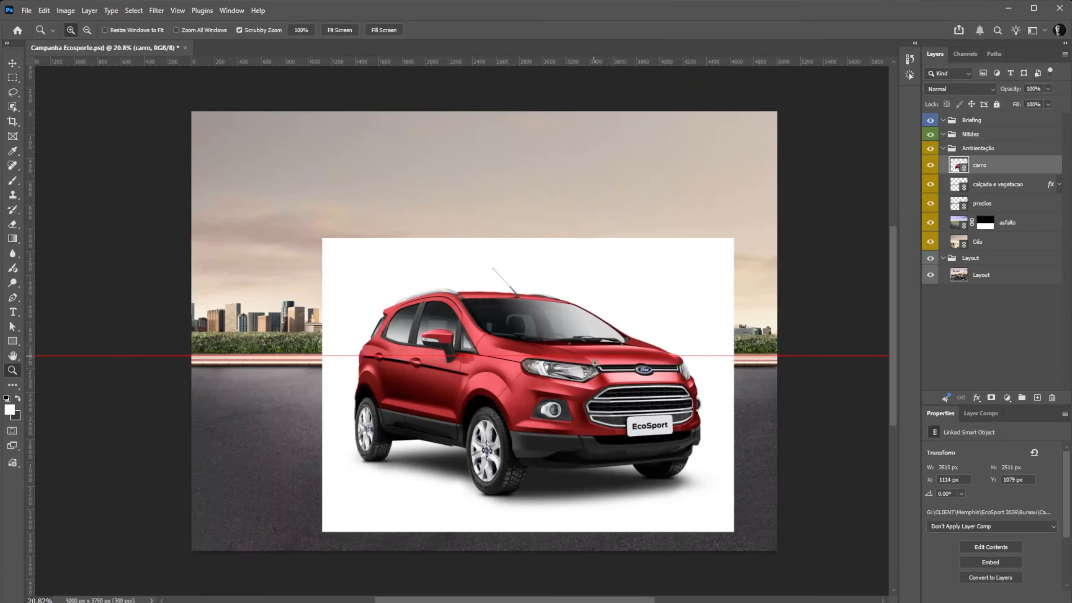
pyautogui.click(590, 313)
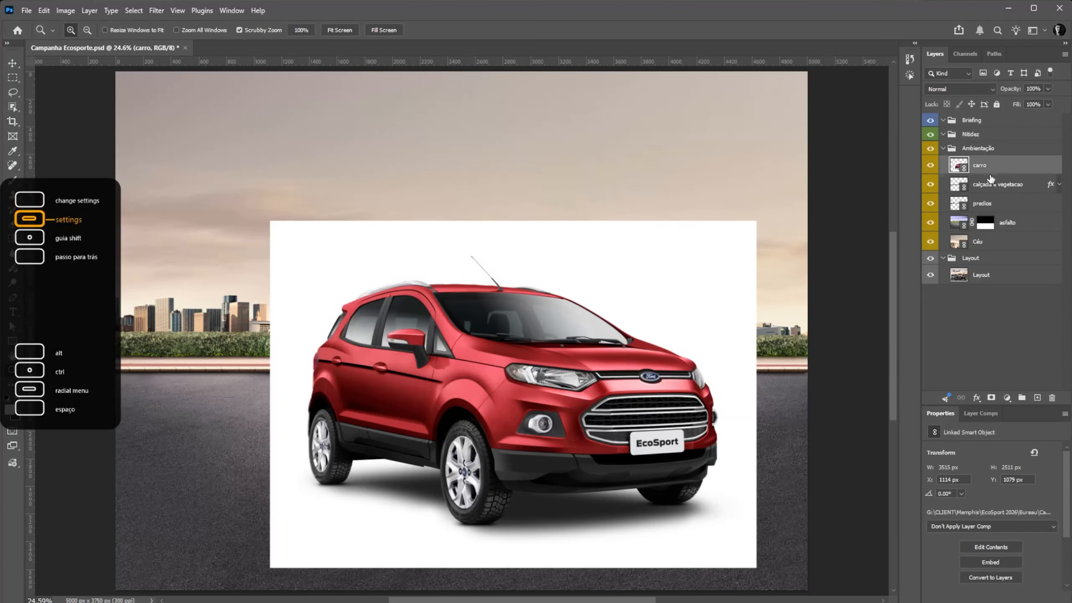
# Create groups named Carro and Calçada inside the Ambientação group for the carro and calçada e vegetacao layers
pyautogui.click(1022, 398)
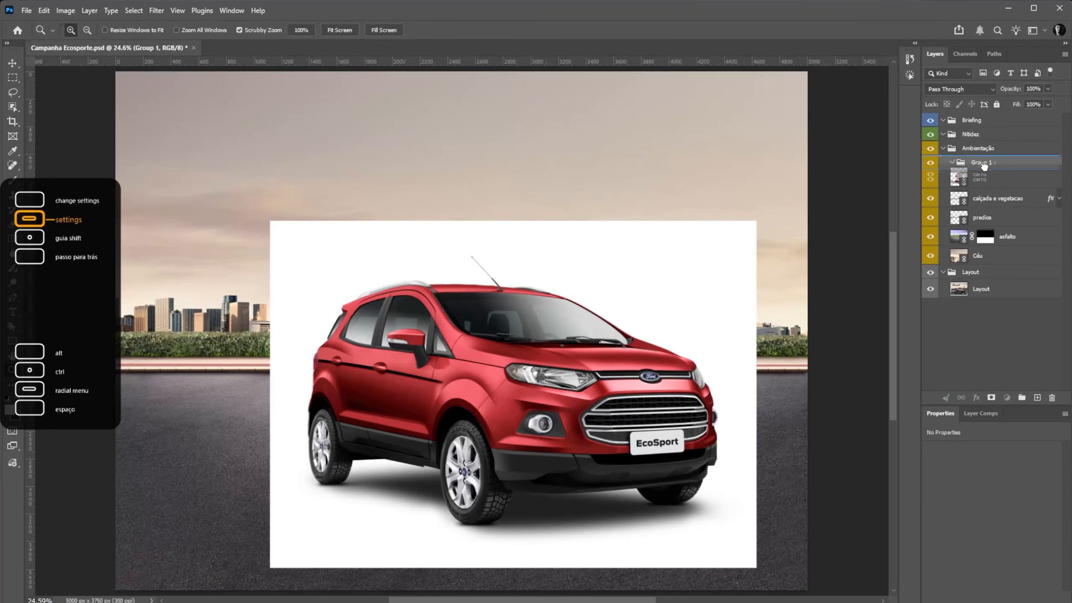
pyautogui.doubleClick(986, 163)
pyautogui.write('Carro')
pyautogui.click(952, 162)
pyautogui.click(997, 179)
pyautogui.click(1022, 398)
pyautogui.doubleClick(981, 176)
pyautogui.write('Calçada')
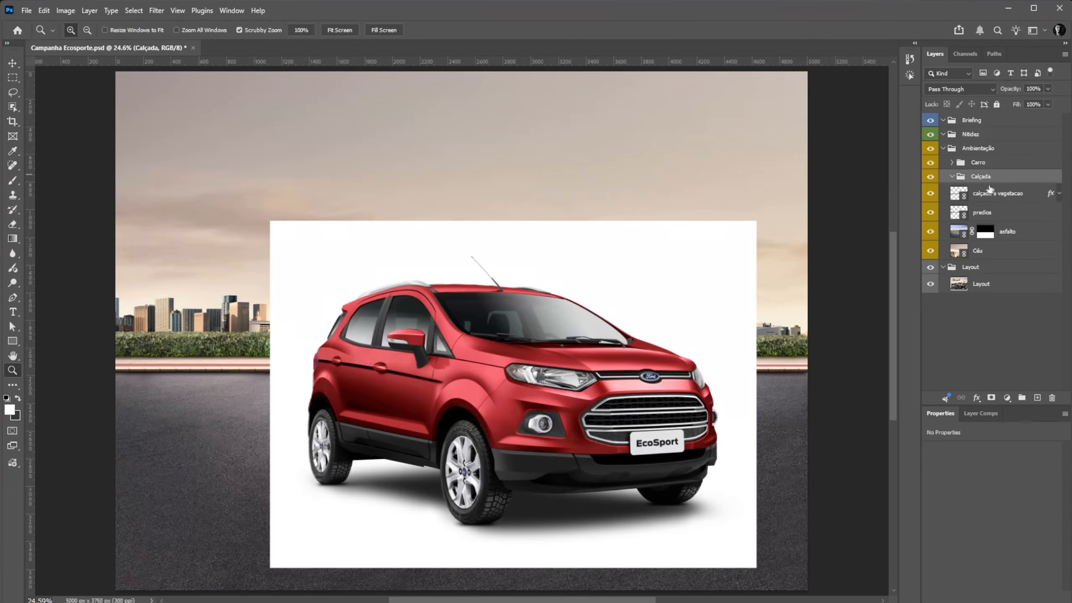
# Create groups named Prédios and Asfalto inside the Ambientação group for the predios and asfalto layers
pyautogui.doubleClick(982, 191)
pyautogui.write('Prédios')
pyautogui.moveTo(982, 207)
pyautogui.mouseDown()
pyautogui.moveTo(981, 192)
pyautogui.moveTo(980, 206)
pyautogui.mouseUp()
pyautogui.click(952, 190)
pyautogui.click(1007, 208)
pyautogui.click(1022, 397)
pyautogui.doubleClick(982, 205)
pyautogui.write('Asfalto')
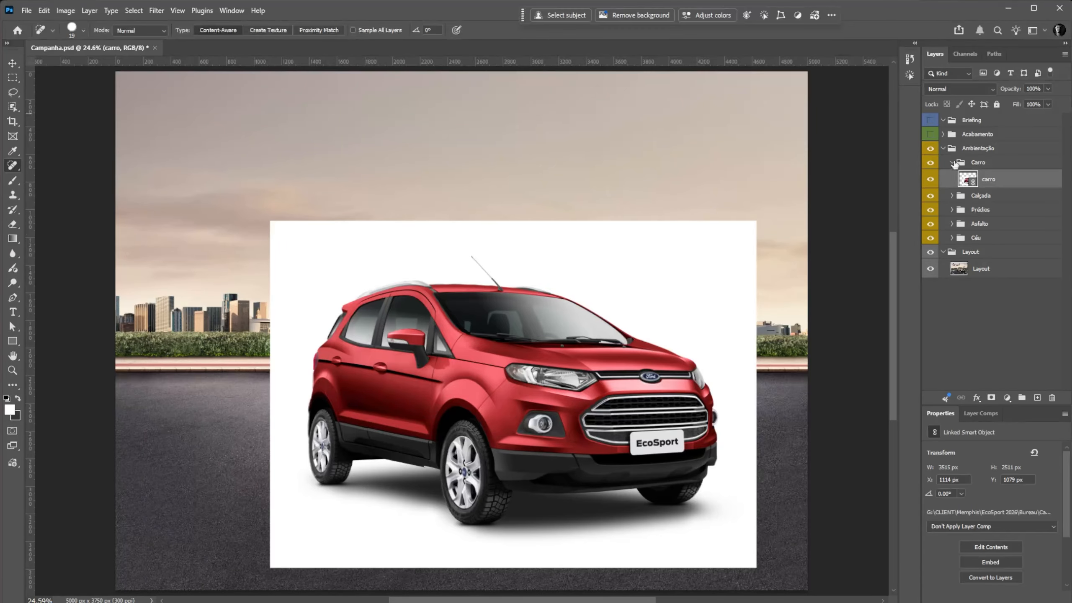
# Open the source file of the carro smart object in the Carro group and examine the car's hood and wipers up close
pyautogui.click(952, 163)
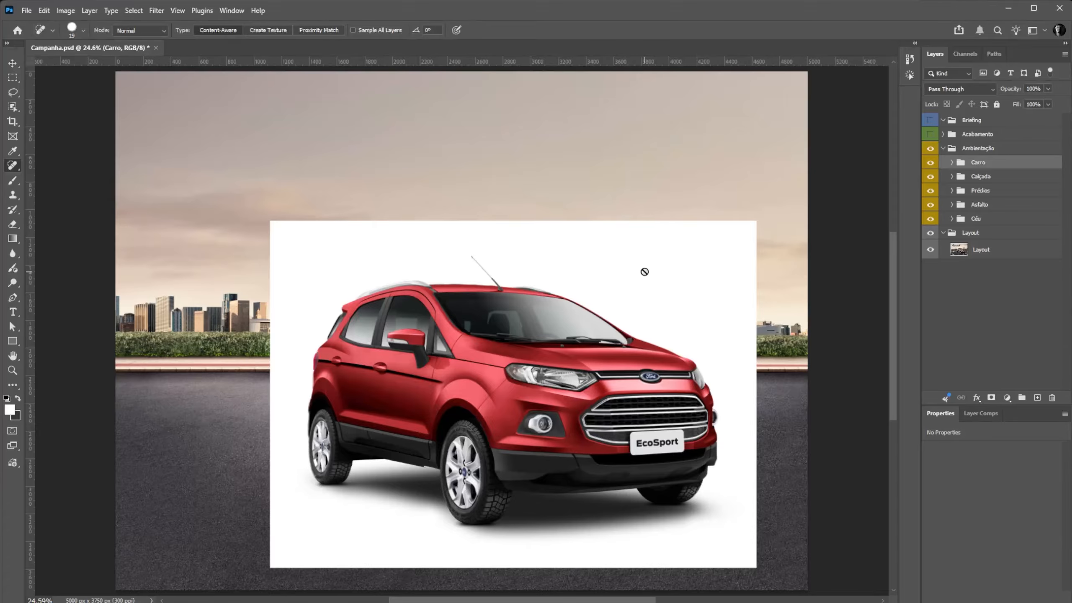
pyautogui.click(953, 163)
pyautogui.doubleClick(971, 181)
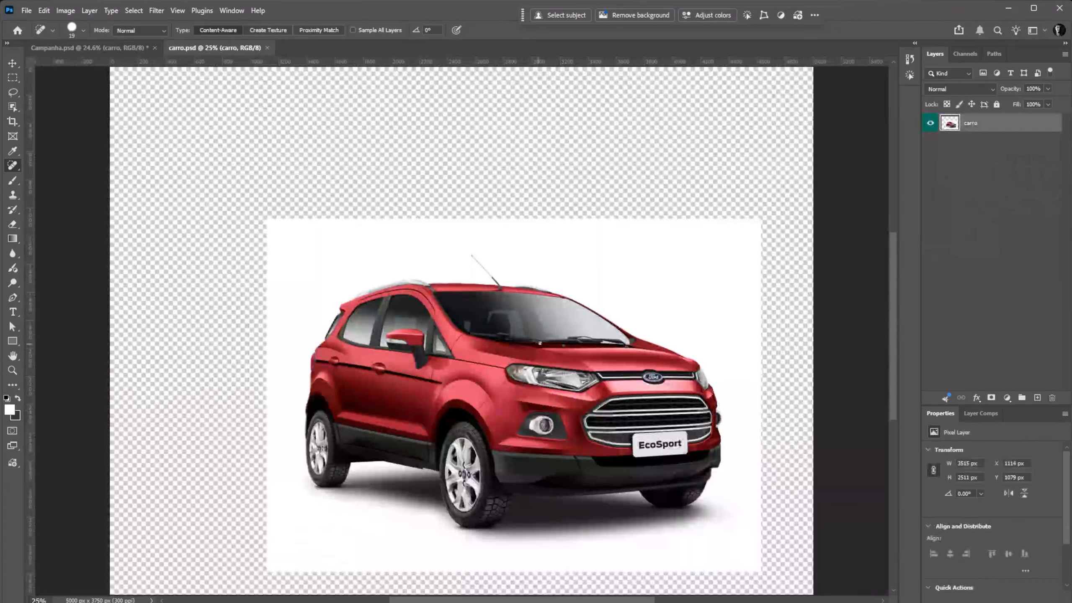
pyautogui.press('z')
pyautogui.moveTo(511, 343); pyautogui.dragTo(779, 302)
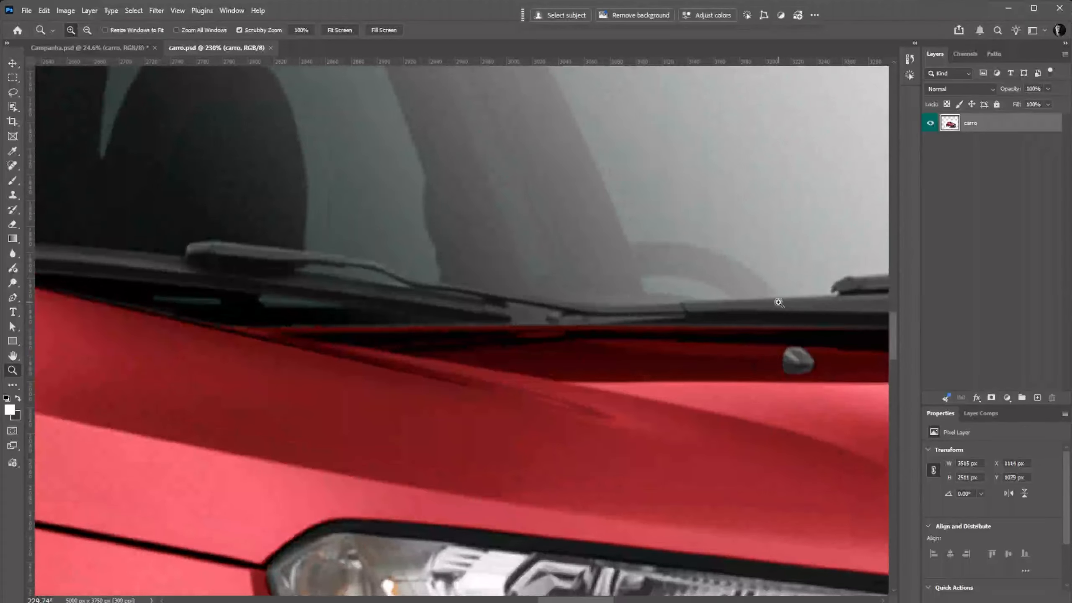
# Remove the washer nozzle from the car's hood with the Spot Healing Brush, save carro.psd and check the car in Campanha.psd
pyautogui.press('j')
pyautogui.moveTo(773, 354); pyautogui.dragTo(817, 372)
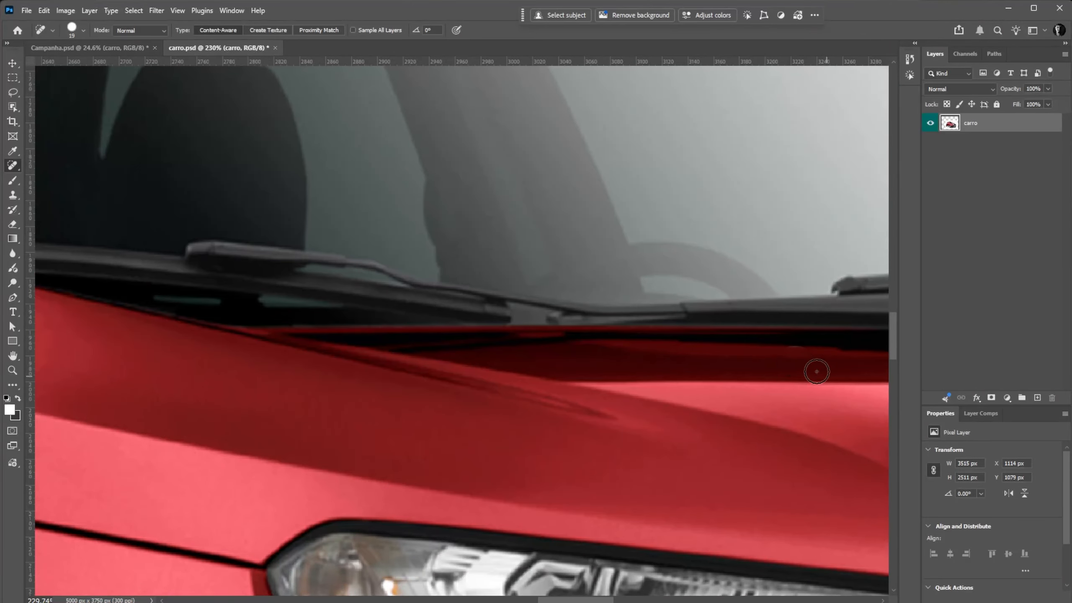
pyautogui.hotkey('ctrl', 's')
pyautogui.hotkey('ctrl', 'w')
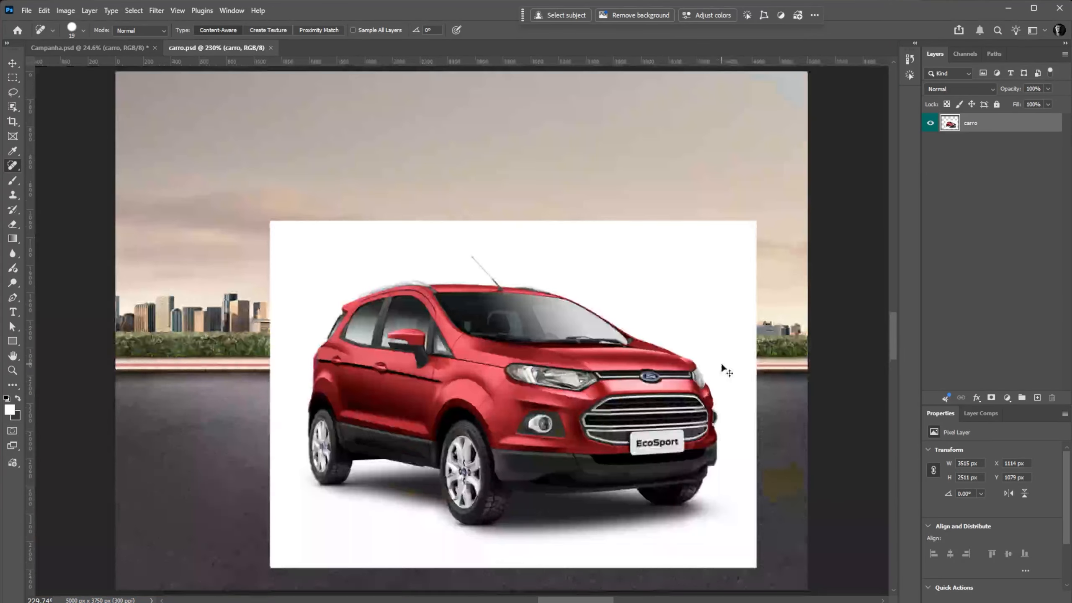
pyautogui.press('z')
pyautogui.moveTo(634, 310); pyautogui.dragTo(610, 326)
pyautogui.hotkey('ctrl', 'Tab')
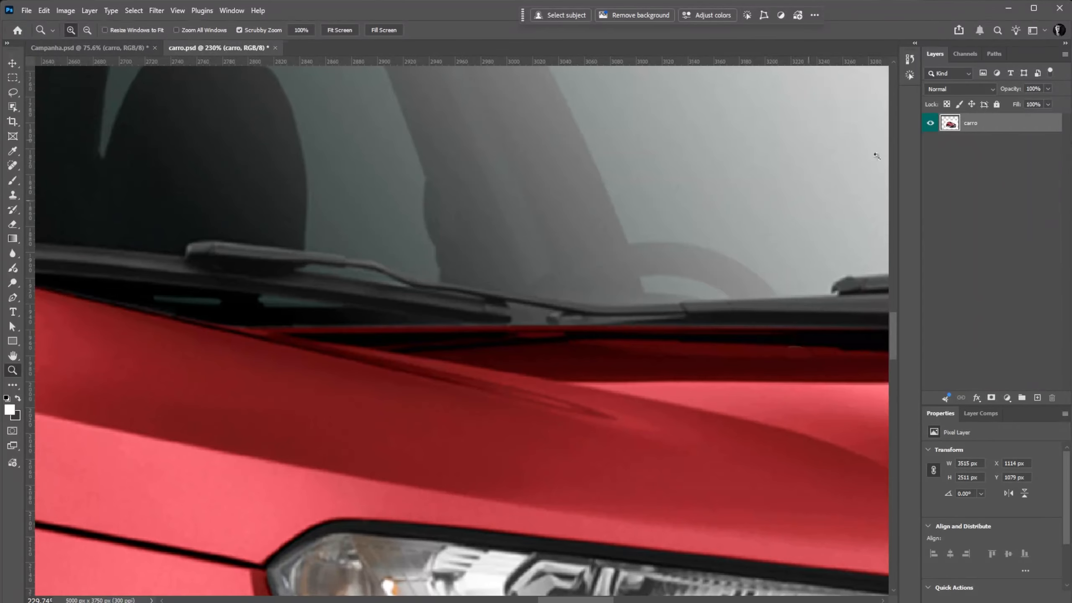
# Revert carro.psd to its original history state, save and close it, and view the whole Campanha.psd composition
pyautogui.click(910, 59)
pyautogui.click(827, 73)
pyautogui.moveTo(754, 238); pyautogui.dragTo(581, 254)
pyautogui.hotkey('ctrl', 's')
pyautogui.hotkey('ctrl', 'w')
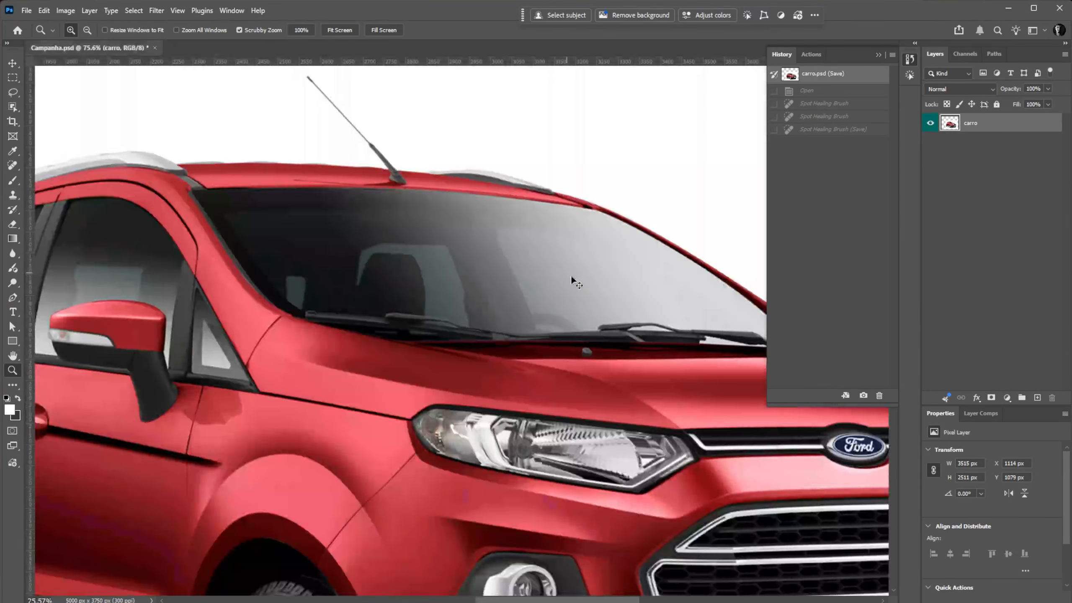
pyautogui.moveTo(609, 363); pyautogui.dragTo(609, 334)
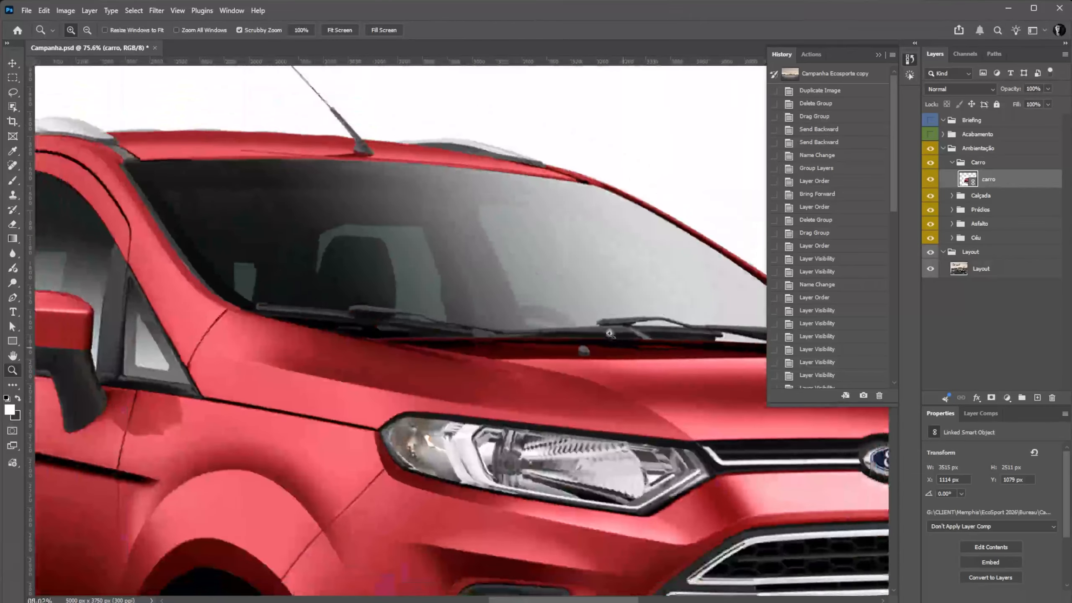
pyautogui.click(878, 55)
pyautogui.hotkey('ctrl', '0')
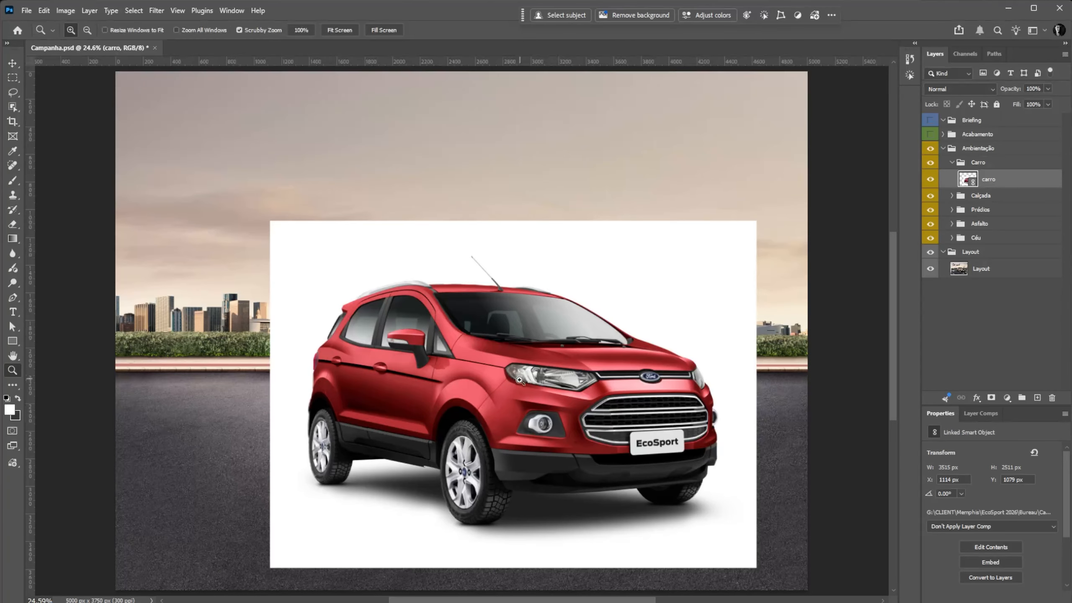
# Select the car automatically as the subject and add a layer mask that hides the white background of the carro layer
pyautogui.moveTo(519, 433); pyautogui.dragTo(530, 412)
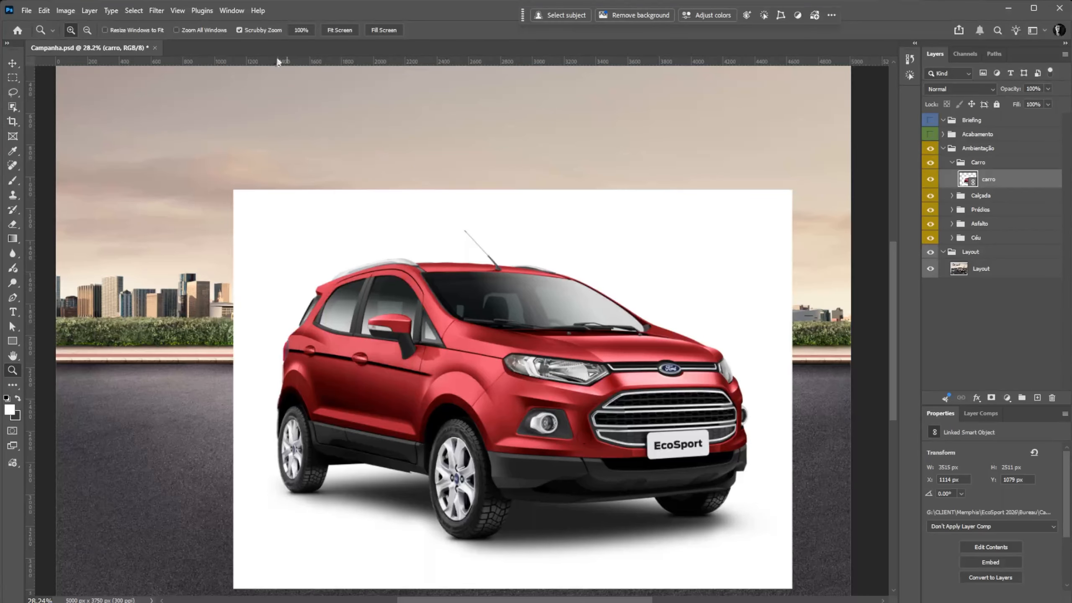
pyautogui.press('w')
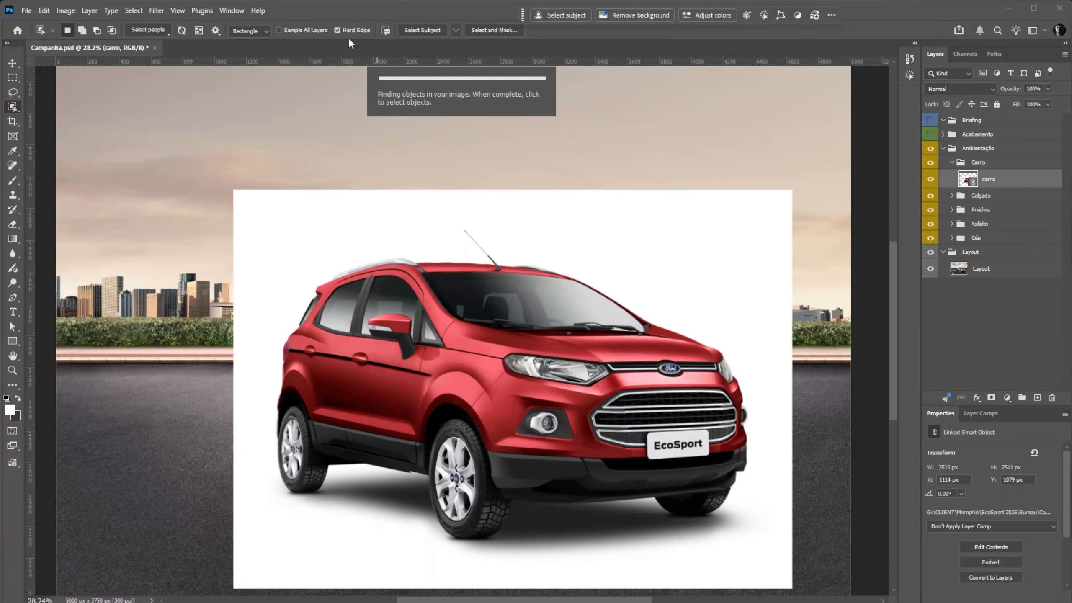
pyautogui.click(426, 27)
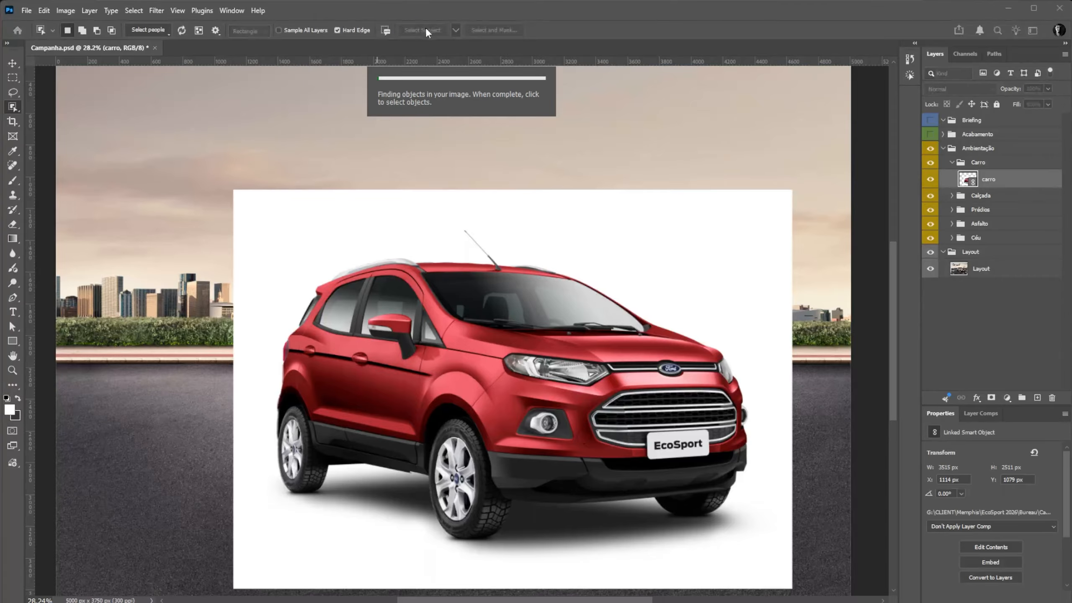
pyautogui.click(991, 399)
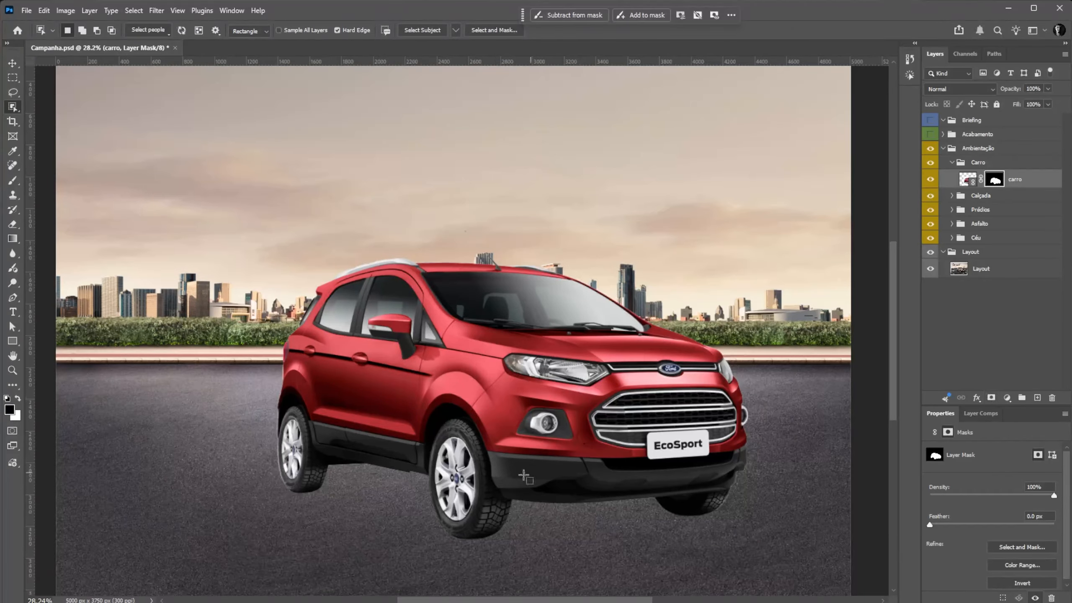
pyautogui.press('z')
pyautogui.moveTo(506, 270); pyautogui.dragTo(557, 232)
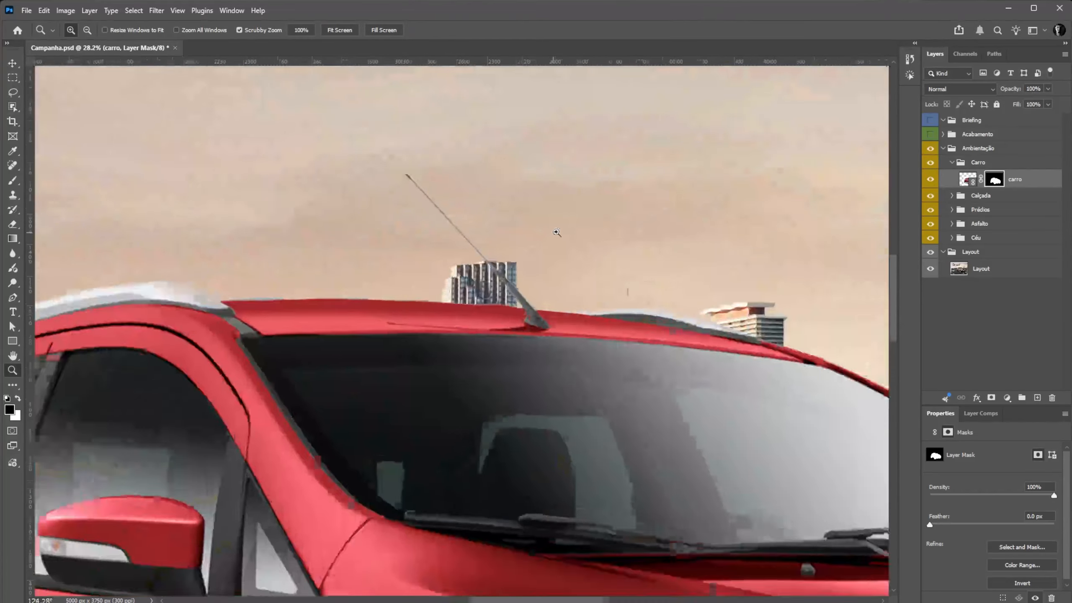
pyautogui.keyDown('alt'); pyautogui.click(557, 232); pyautogui.keyUp('alt')
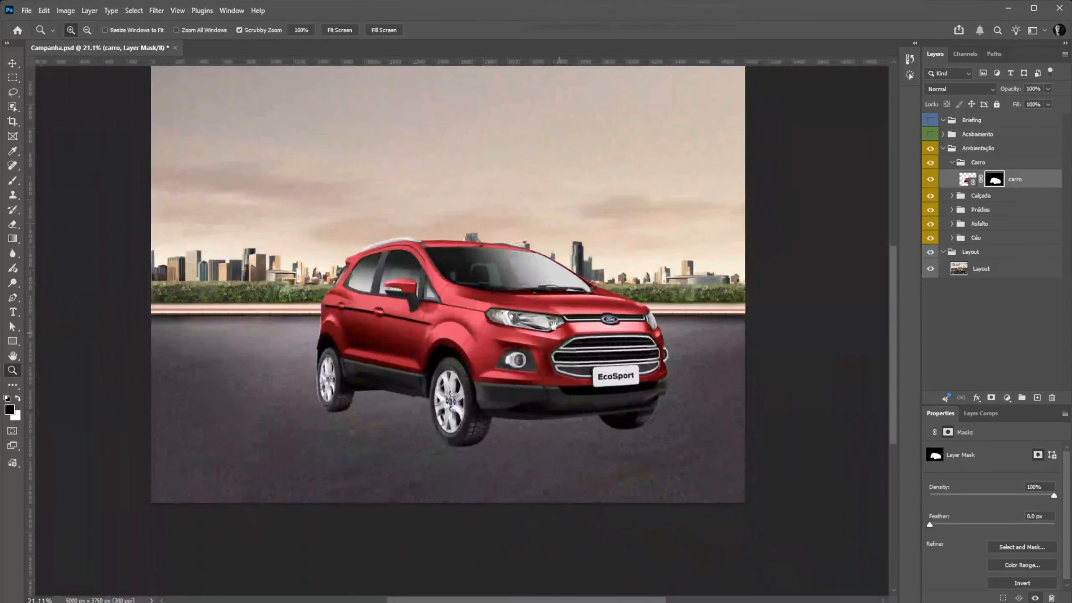
# Duplicate the masked carro layer, place the copy below the original and rename it Sombra
pyautogui.click(971, 179)
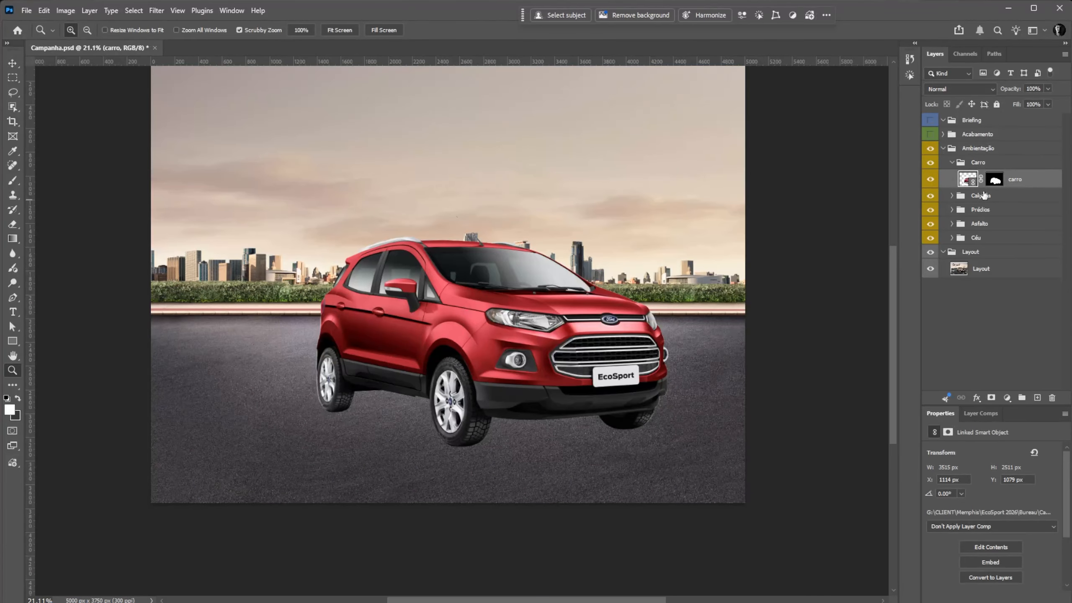
pyautogui.hotkey('ctrl', 'j')
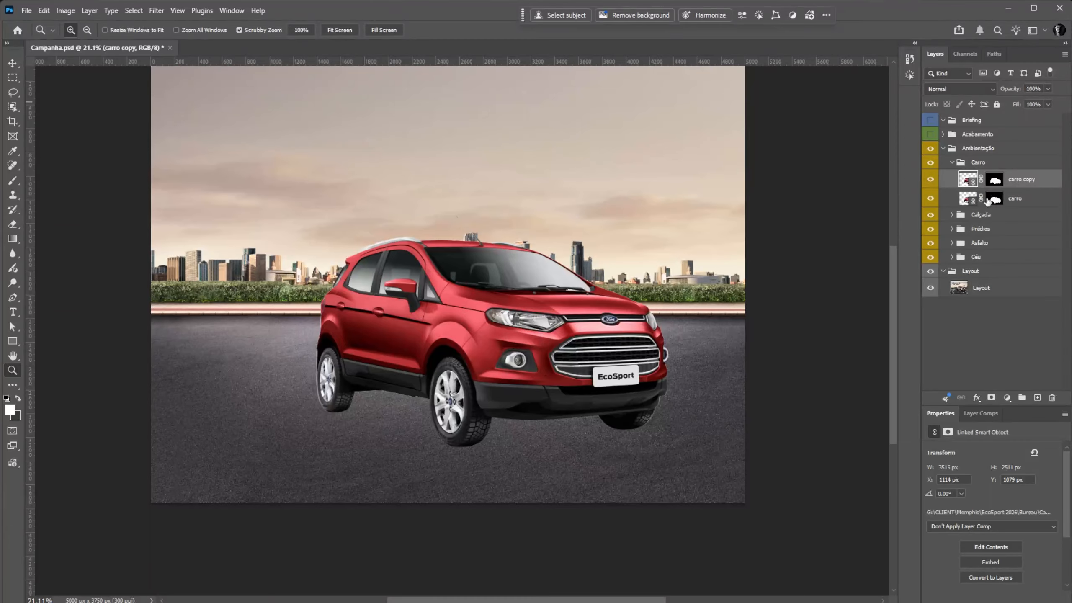
pyautogui.moveTo(966, 183); pyautogui.dragTo(999, 202)
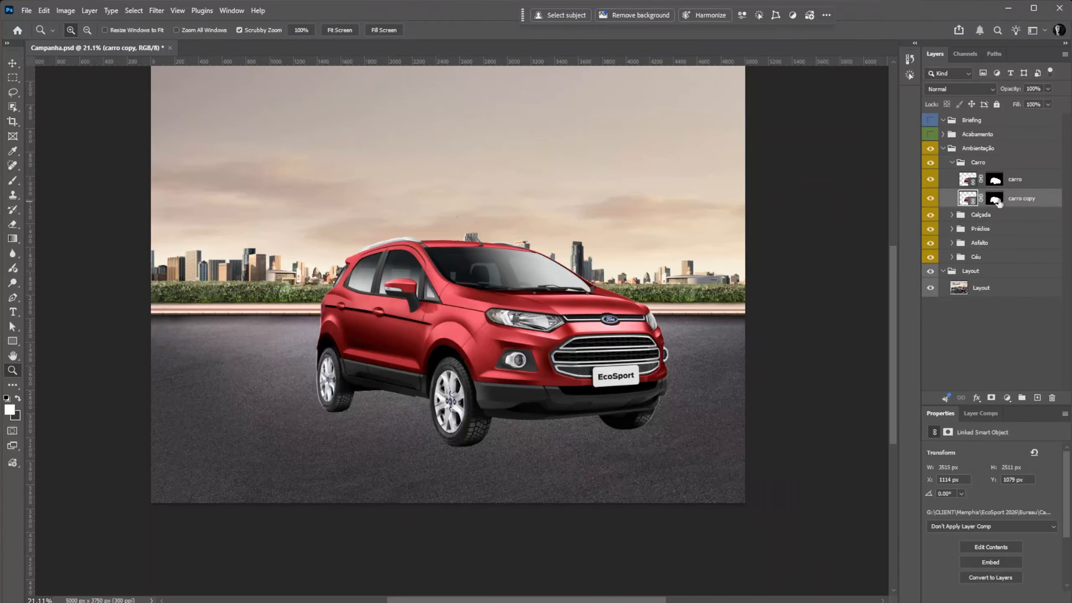
pyautogui.click(996, 200)
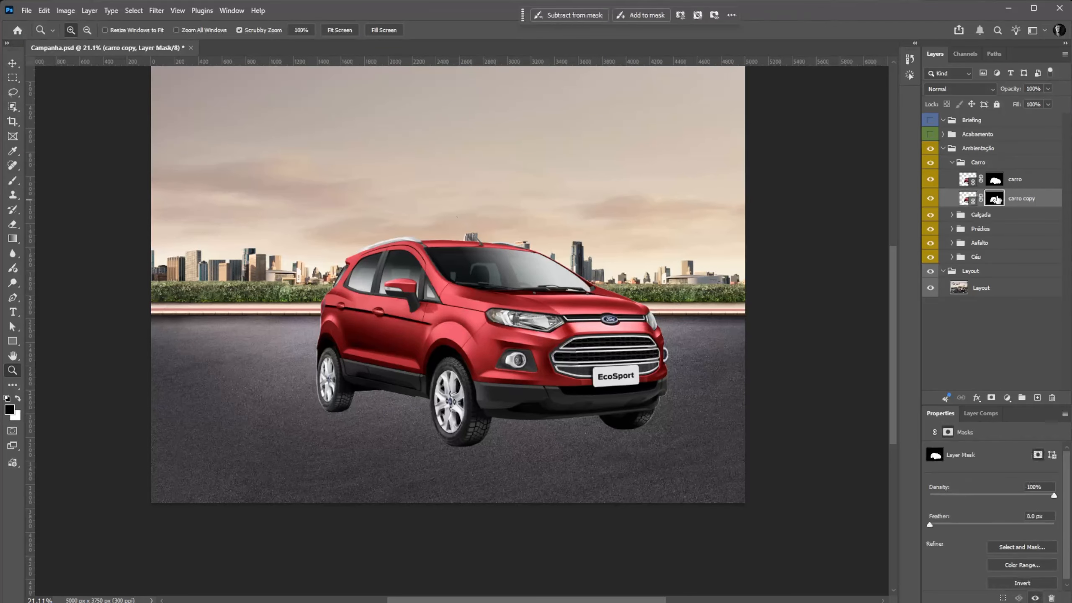
pyautogui.doubleClick(1019, 199)
pyautogui.write('Som')
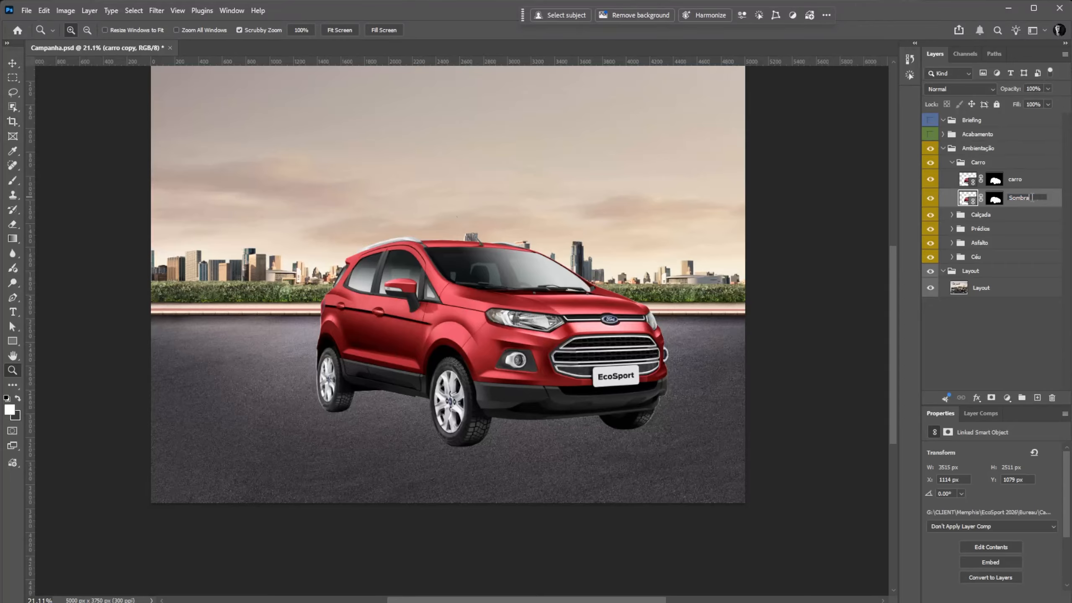
pyautogui.write('bra')
pyautogui.press('Return')
# Delete the layer mask of the Sombra layer and set its blend mode to Multiply
pyautogui.rightClick(999, 203)
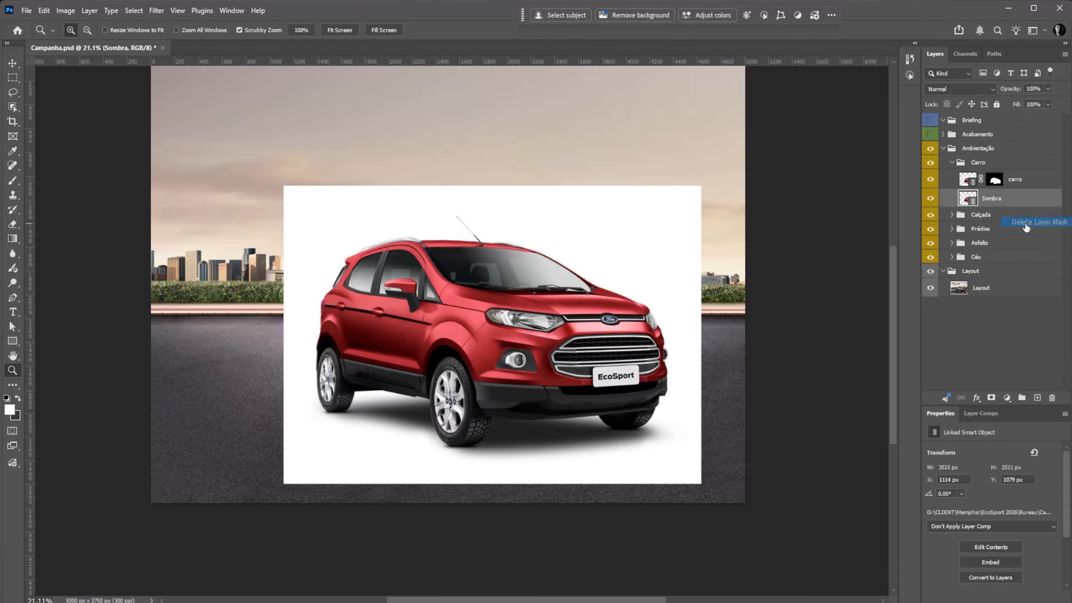
pyautogui.click(1026, 222)
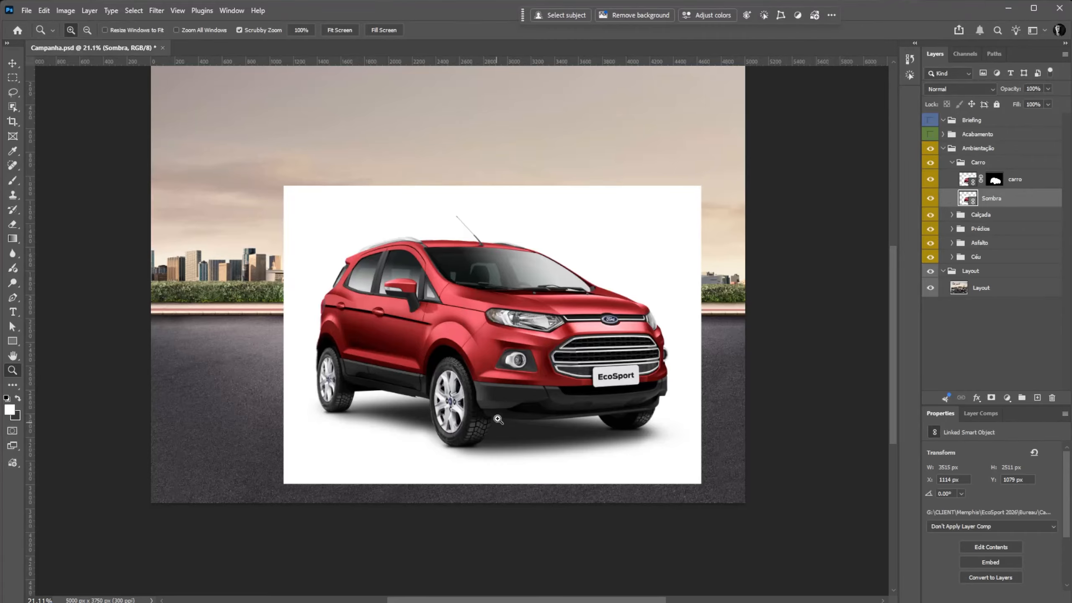
pyautogui.press('v')
pyautogui.hotkey('shift', 'alt', 'm')
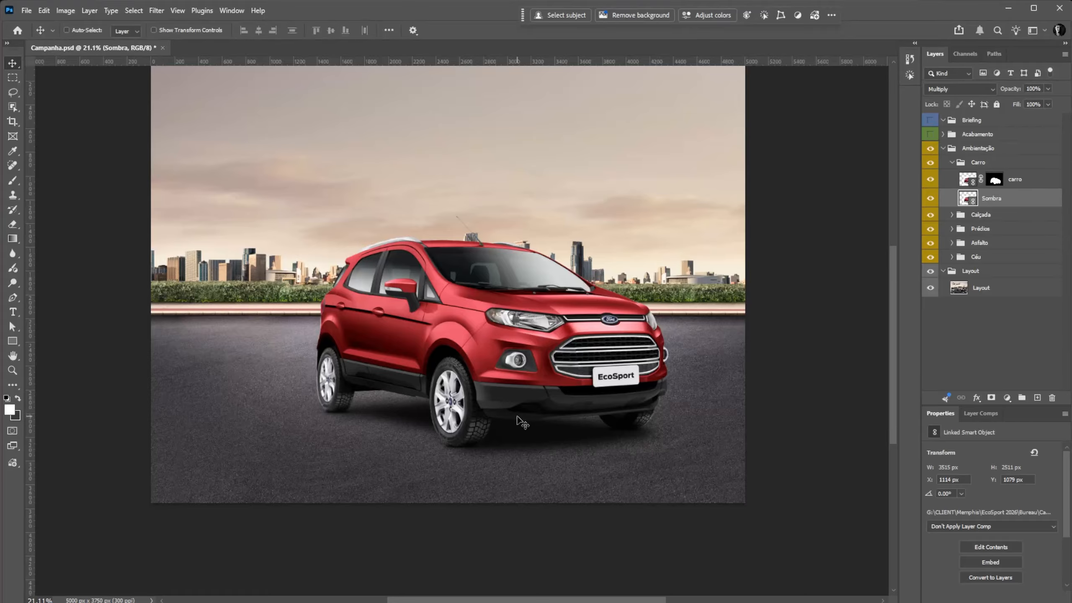
# Mask out the upper part of the Sombra layer with a black-to-transparent linear gradient, hiding the carro layer while drawing it
pyautogui.click(992, 398)
pyautogui.press('g')
pyautogui.press('x')
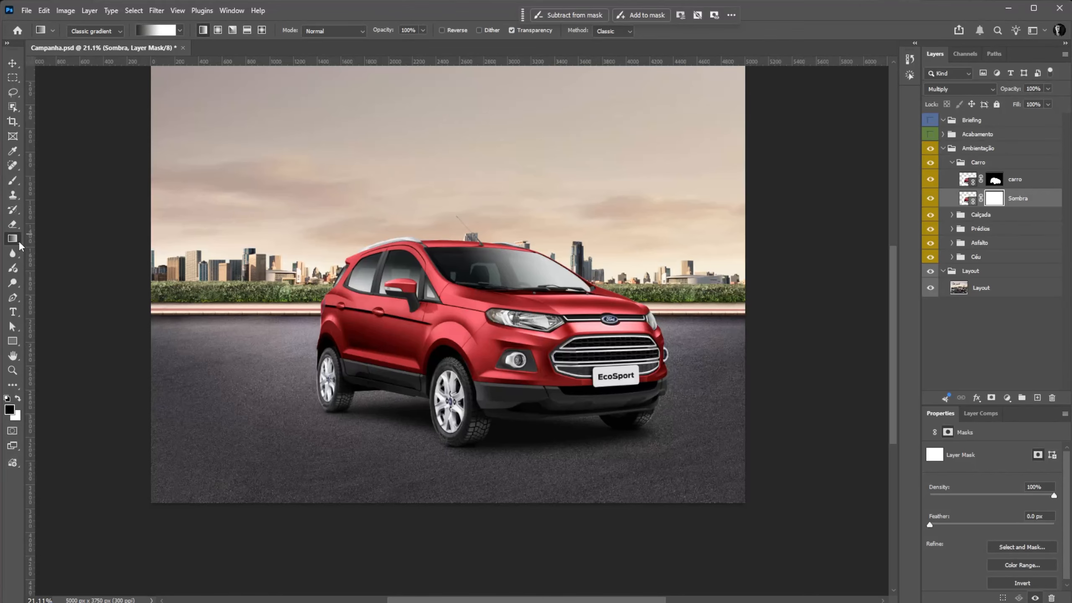
pyautogui.click(179, 31)
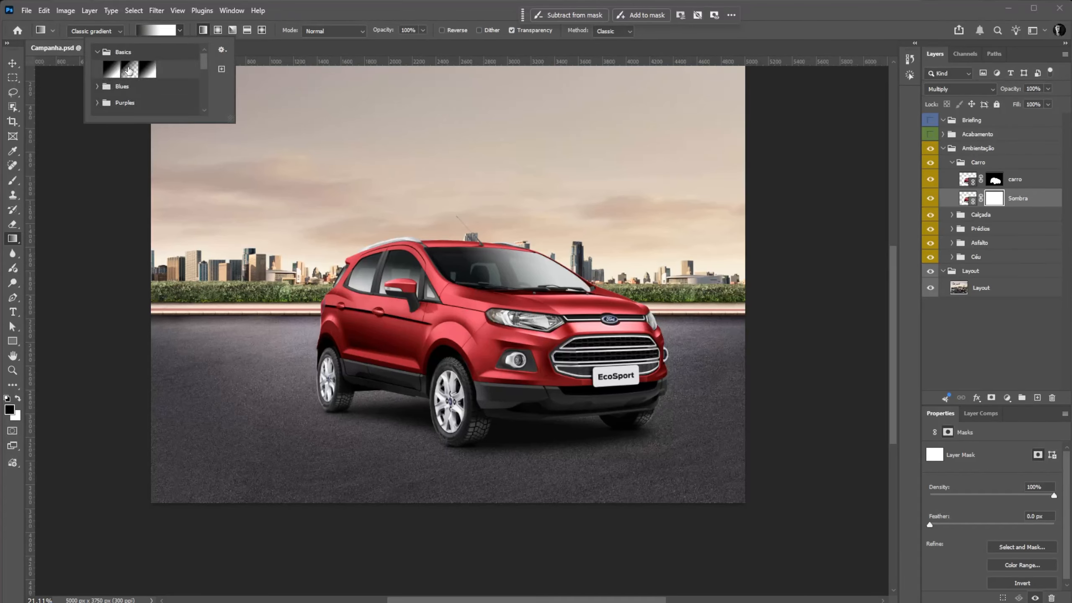
pyautogui.click(130, 70)
pyautogui.click(286, 16)
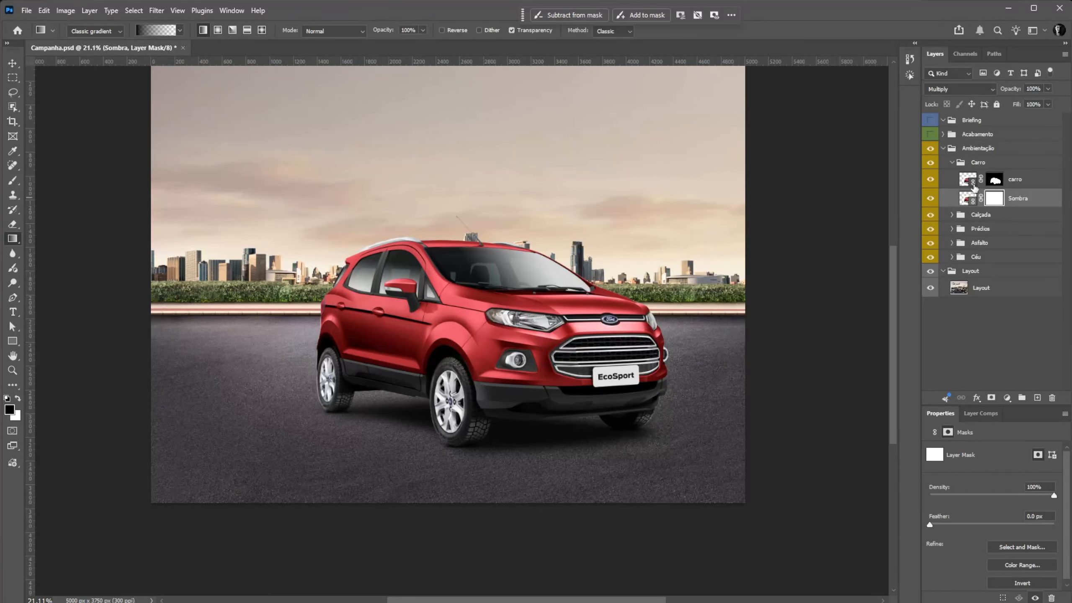
pyautogui.click(931, 180)
pyautogui.moveTo(481, 289); pyautogui.dragTo(487, 390)
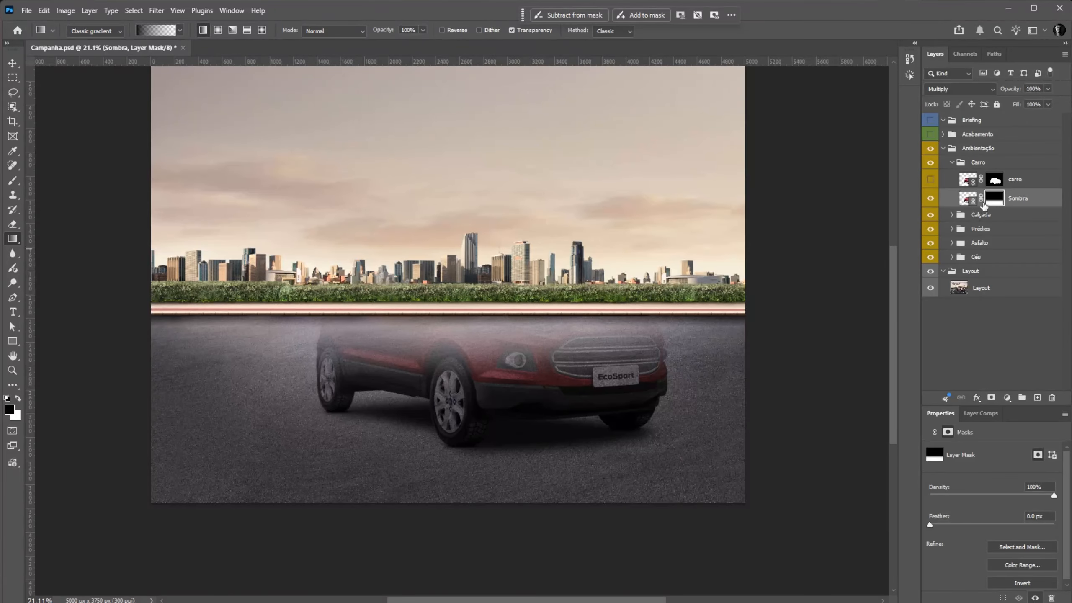
pyautogui.click(931, 180)
# Create a new empty layer above the carro layer and clip it to carro
pyautogui.press('z')
pyautogui.moveTo(451, 433); pyautogui.dragTo(301, 423)
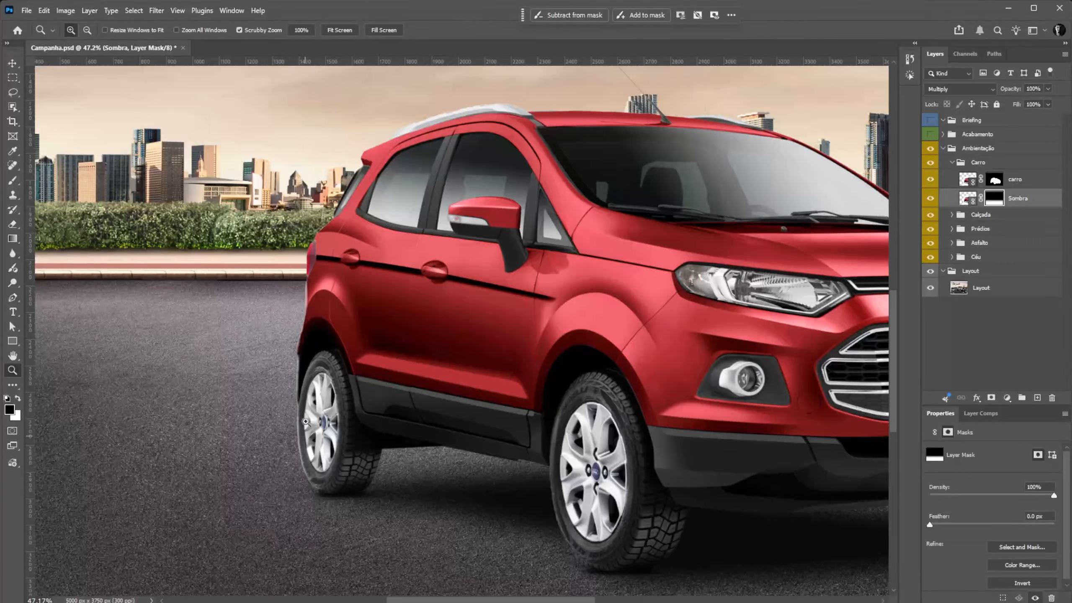
pyautogui.press('x')
pyautogui.click(1037, 398)
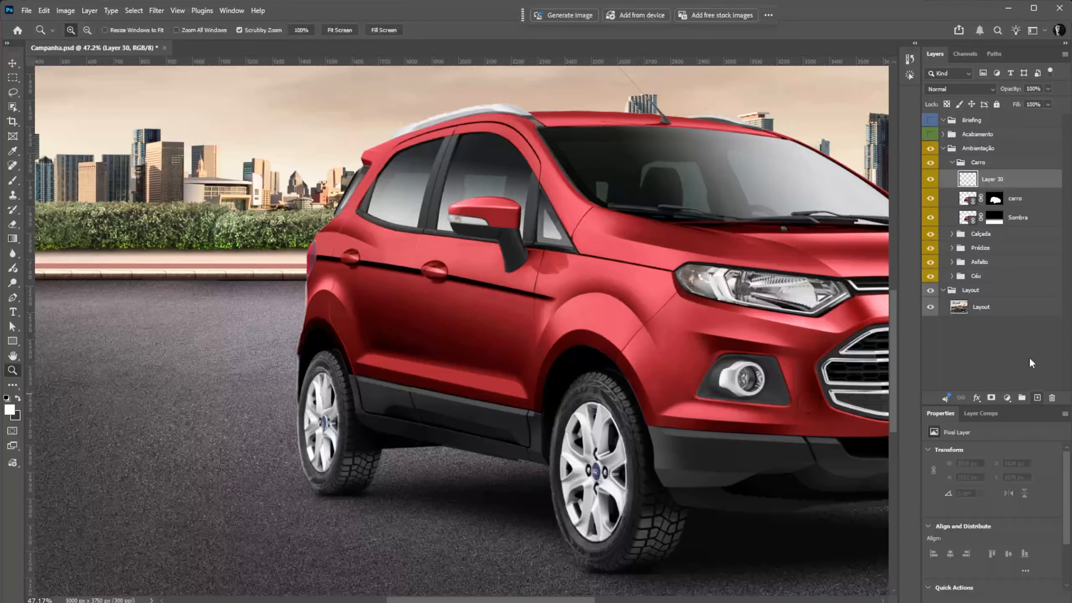
pyautogui.press('alt')
pyautogui.keyDown('alt'); pyautogui.click(1020, 185); pyautogui.keyUp('alt')
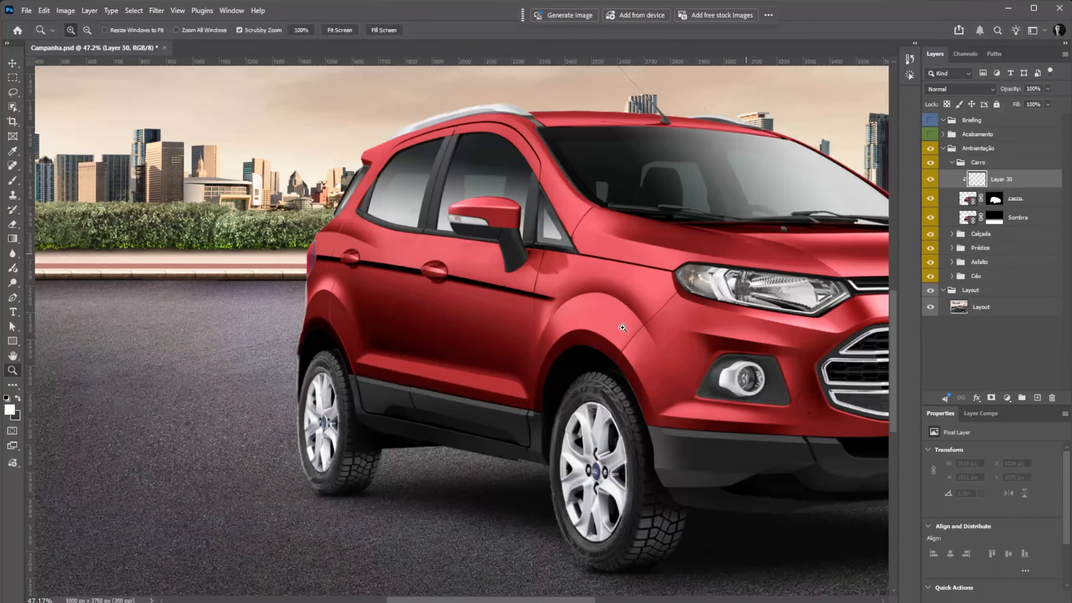
# Sample the dark grey of the rear tyre for the Brush tool and keep its Transfer option enabled with pen pressure control
pyautogui.moveTo(329, 474); pyautogui.dragTo(344, 430)
pyautogui.press('i')
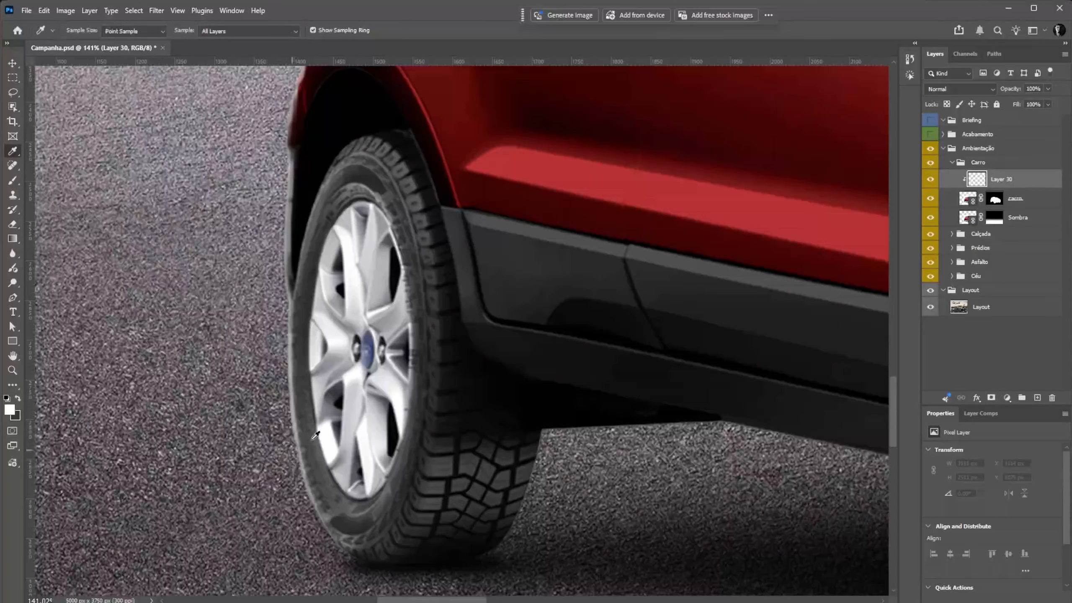
pyautogui.click(303, 400)
pyautogui.press('b')
pyautogui.press('F5')
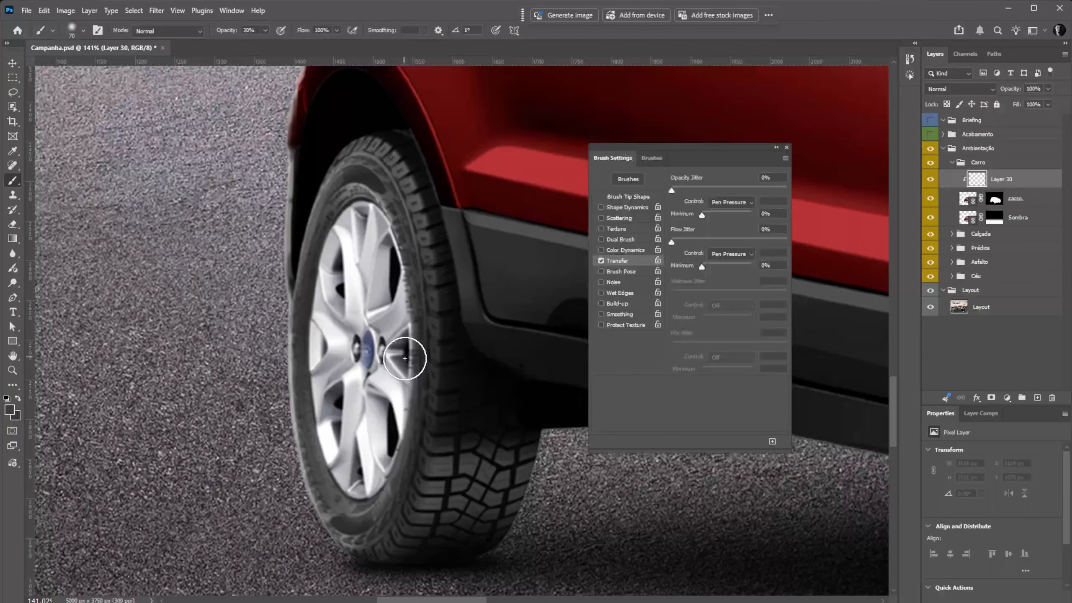
pyautogui.click(601, 262)
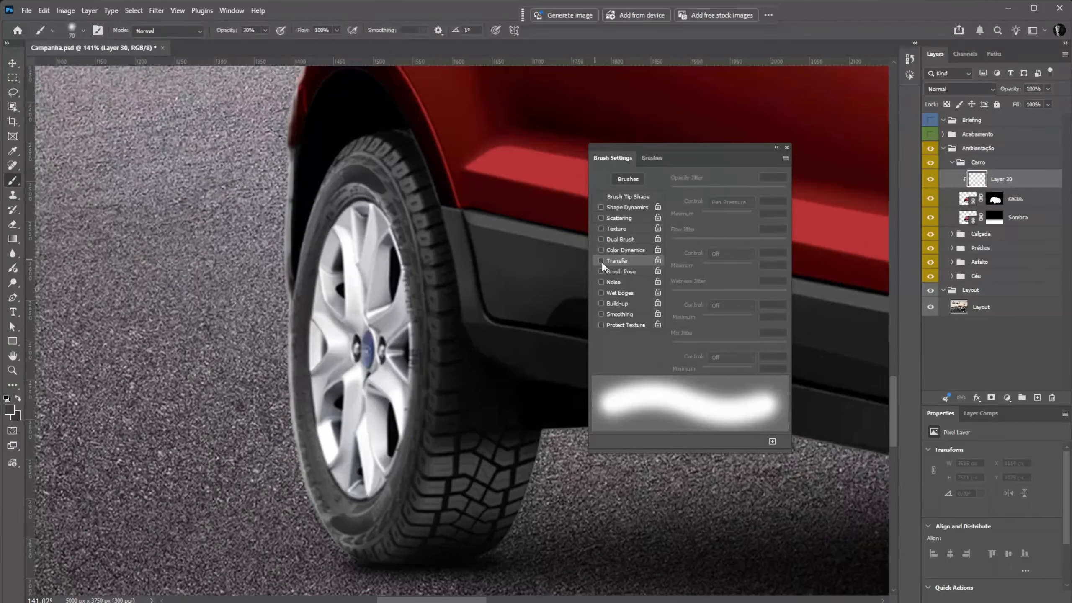
pyautogui.click(602, 261)
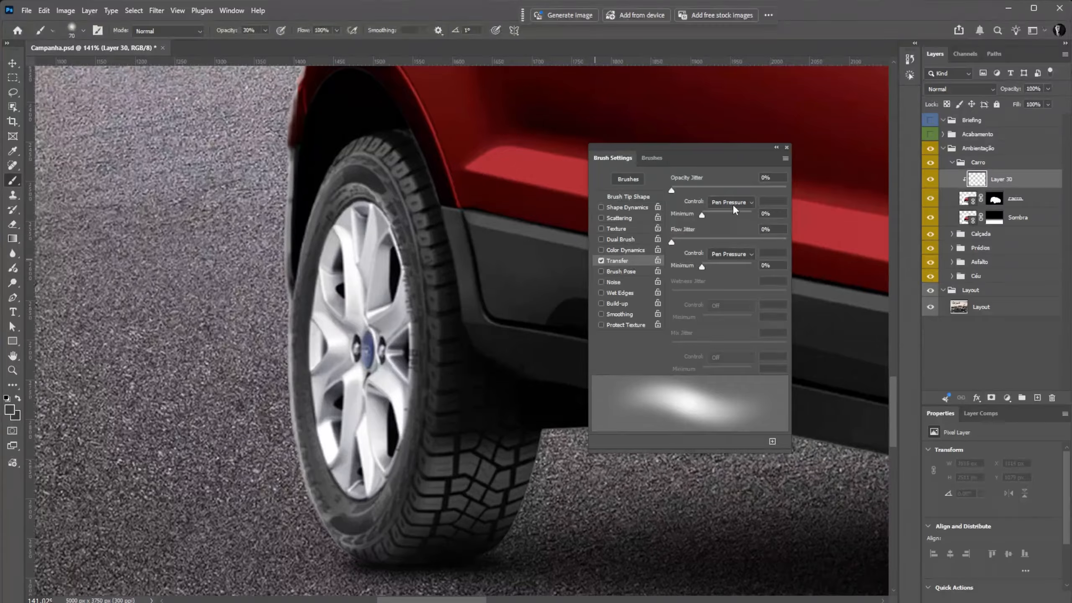
pyautogui.click(786, 149)
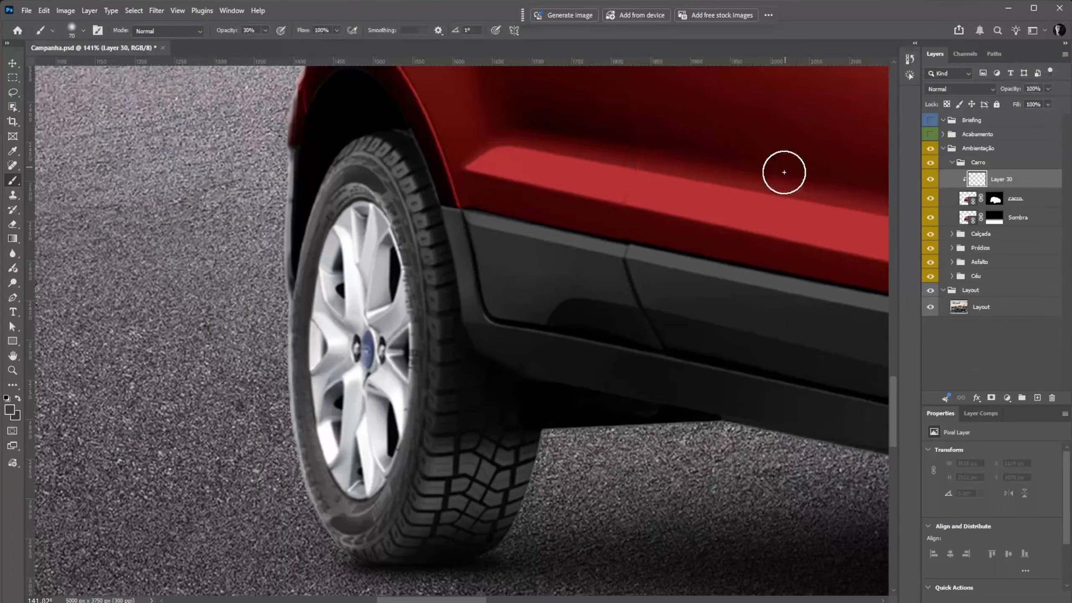
# Set the clipped layer to Multiply and darken the outer edge of the rear tyre with the brush at 100% opacity
pyautogui.click(960, 89)
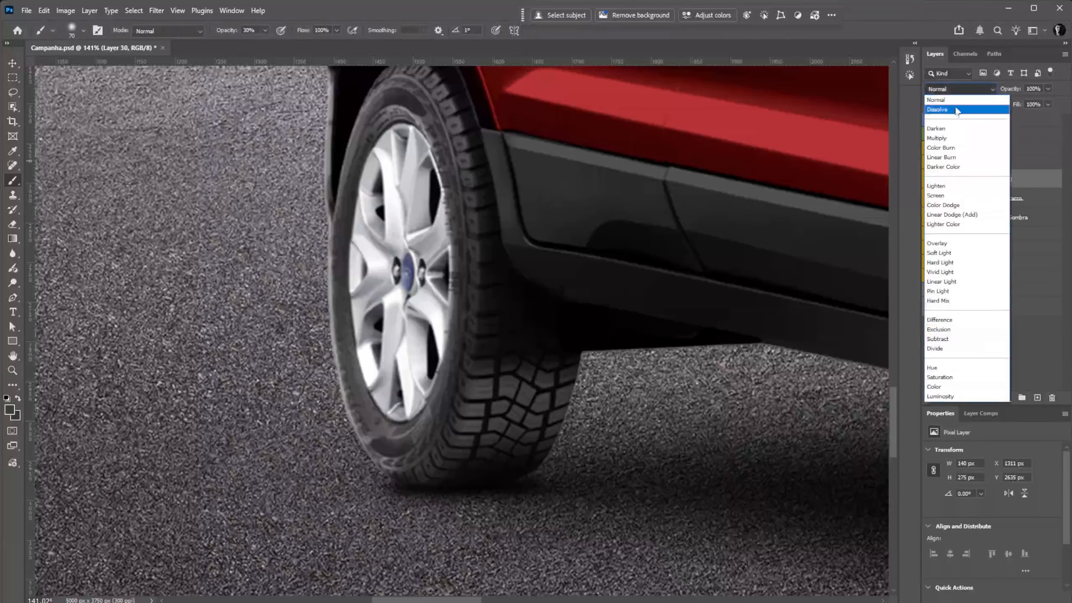
pyautogui.click(948, 139)
pyautogui.moveTo(322, 361); pyautogui.dragTo(425, 496)
pyautogui.press('0')
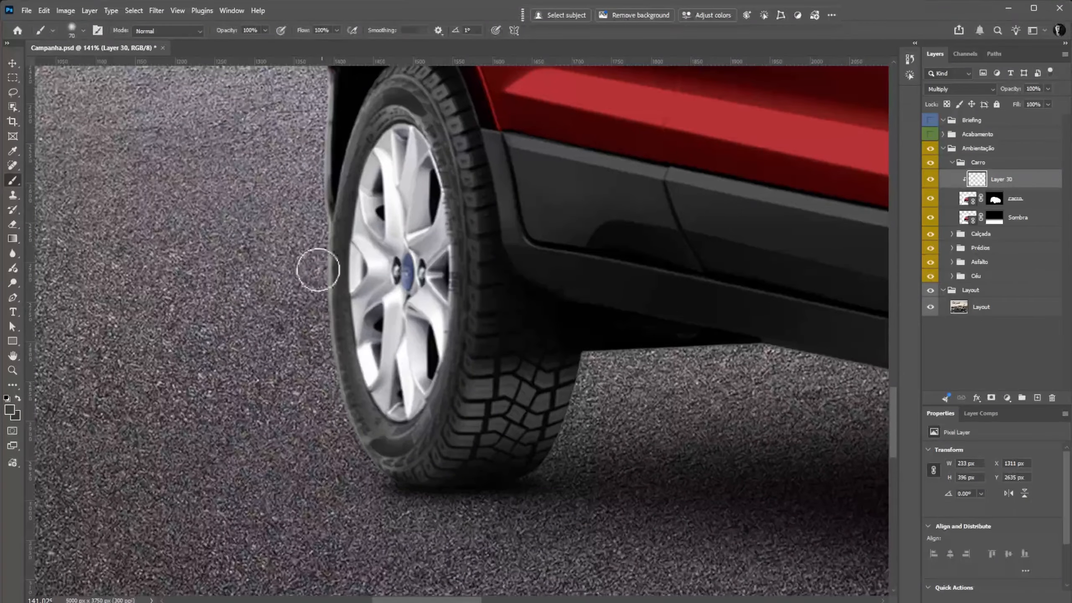
pyautogui.moveTo(319, 270); pyautogui.dragTo(336, 417)
pyautogui.moveTo(315, 347); pyautogui.dragTo(390, 493)
pyautogui.moveTo(305, 257); pyautogui.dragTo(340, 420)
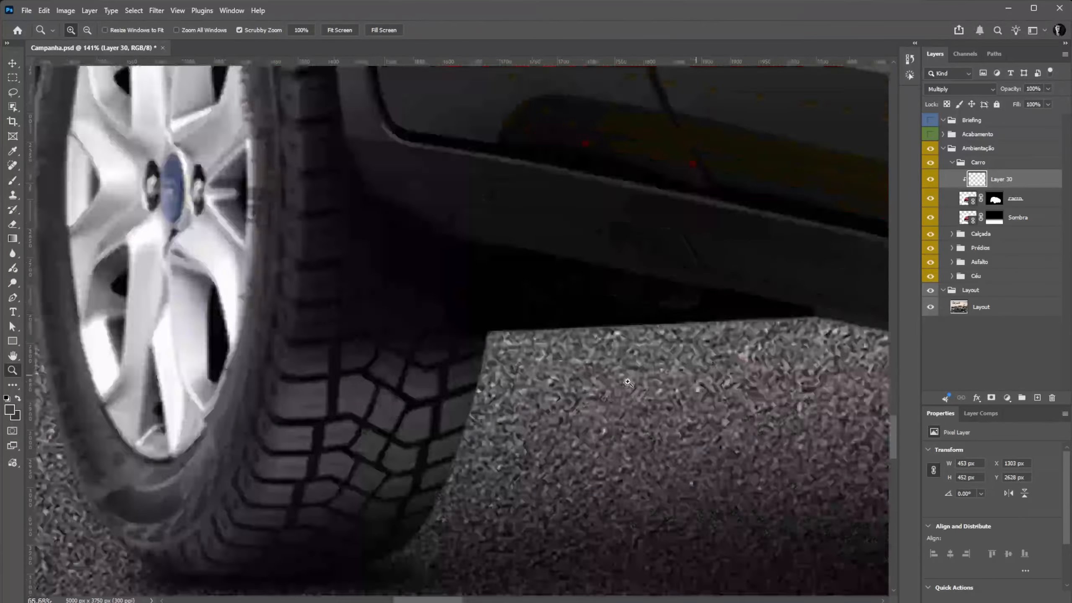
# Darken the outer edge of the far front tyre with the brush on the Multiply layer clipped to carro
pyautogui.moveTo(583, 366); pyautogui.dragTo(555, 365)
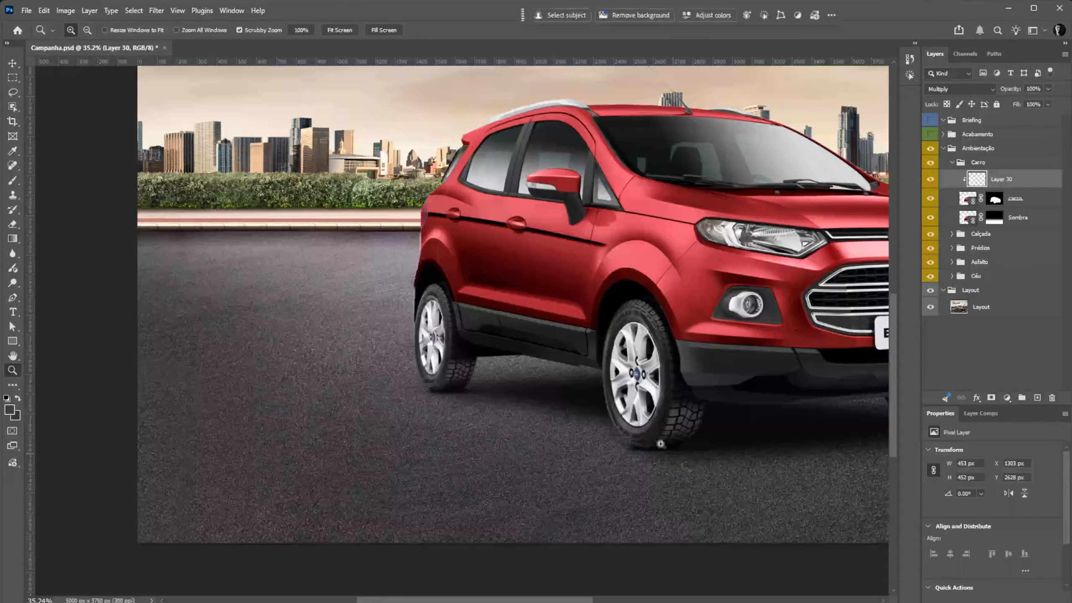
pyautogui.moveTo(662, 444); pyautogui.dragTo(478, 438)
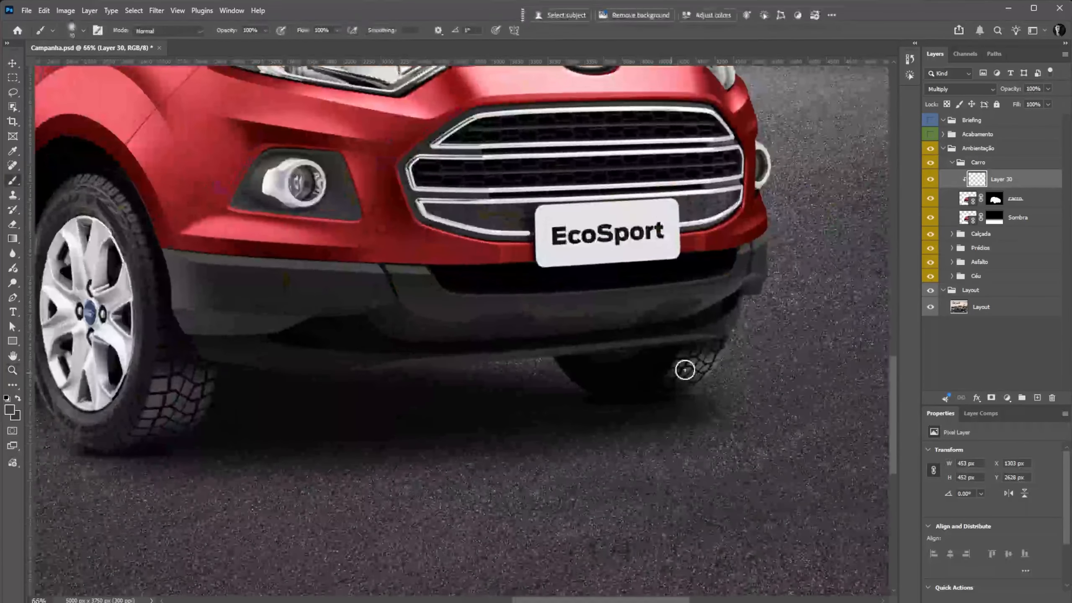
pyautogui.moveTo(687, 366); pyautogui.dragTo(604, 377)
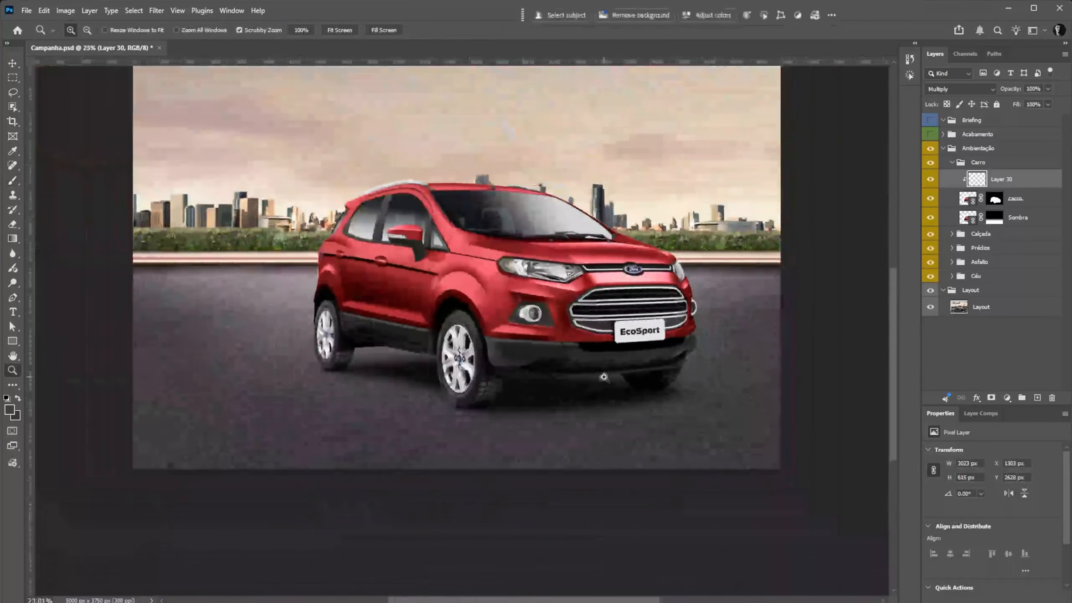
pyautogui.click(299, 375)
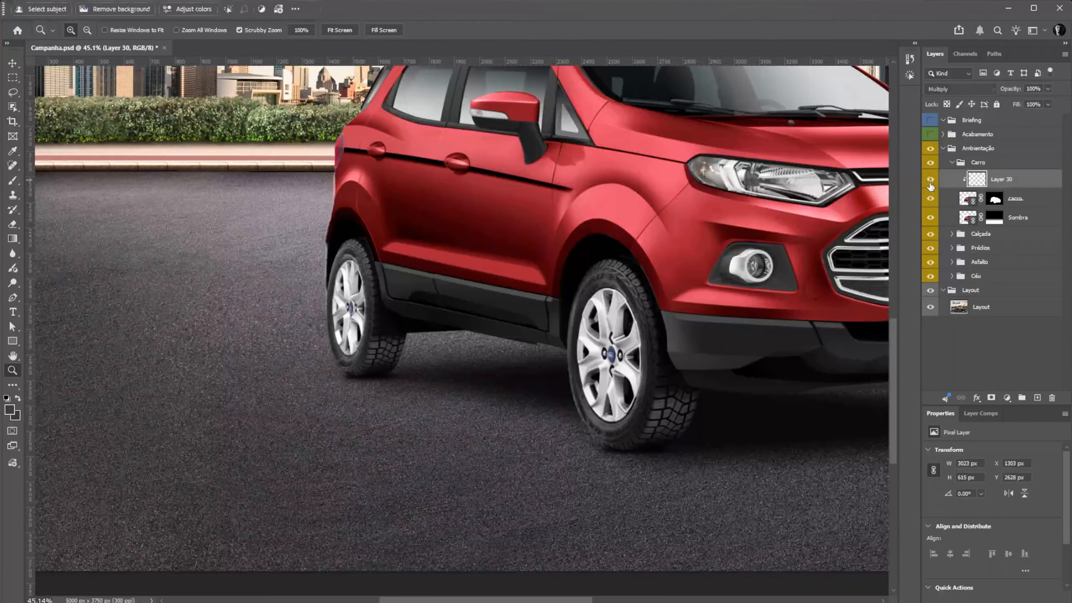
pyautogui.hotkey('ctrl', '0')
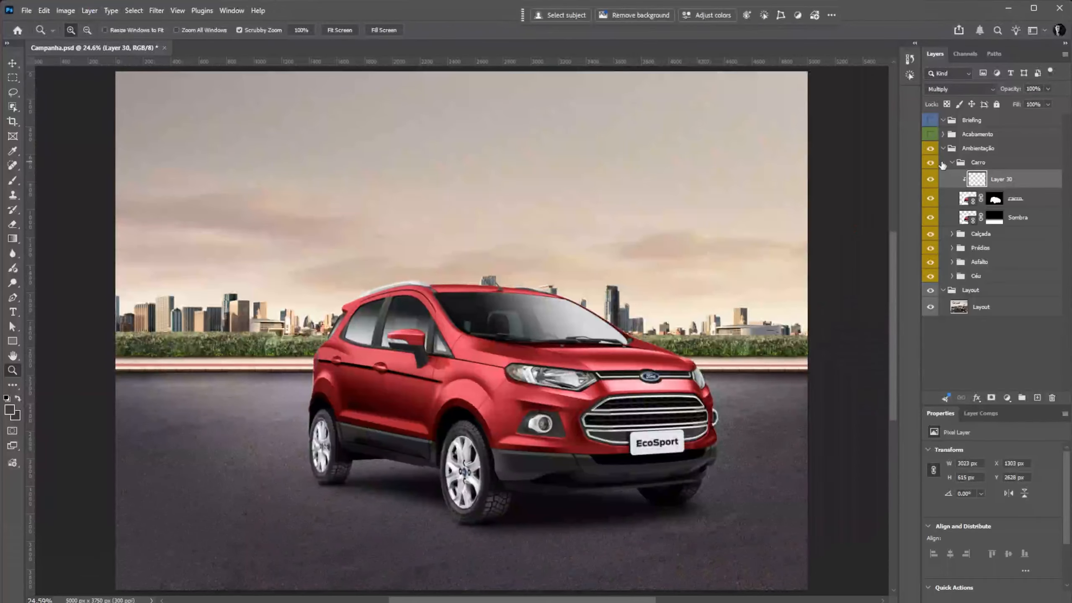
pyautogui.moveTo(554, 390); pyautogui.dragTo(534, 376)
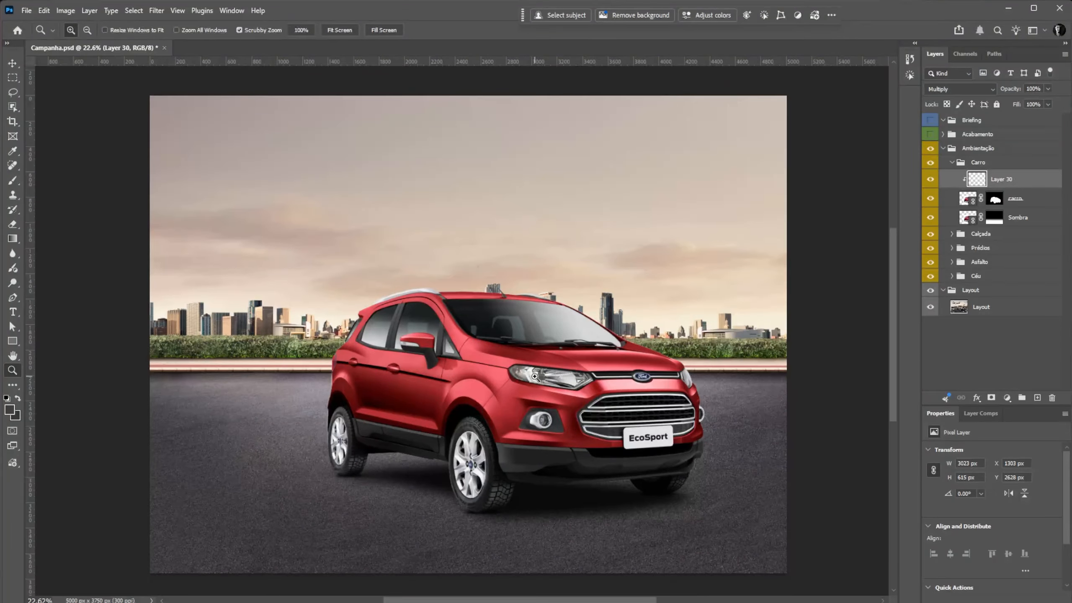
# Load Path 1, the see-through areas of the windshield and side windows, as a selection
pyautogui.moveTo(549, 336); pyautogui.dragTo(646, 301)
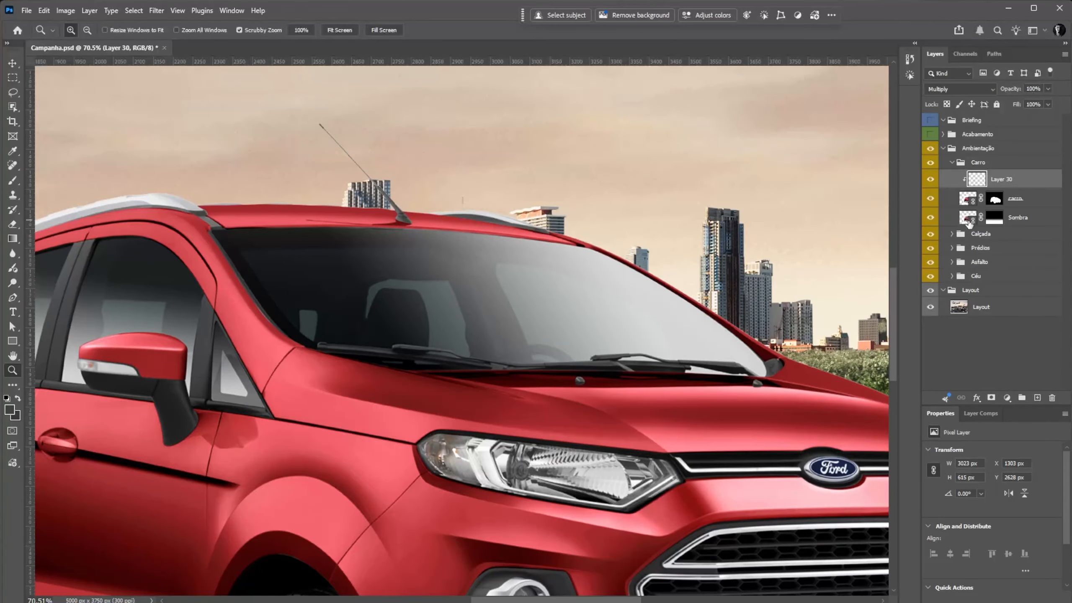
pyautogui.click(994, 54)
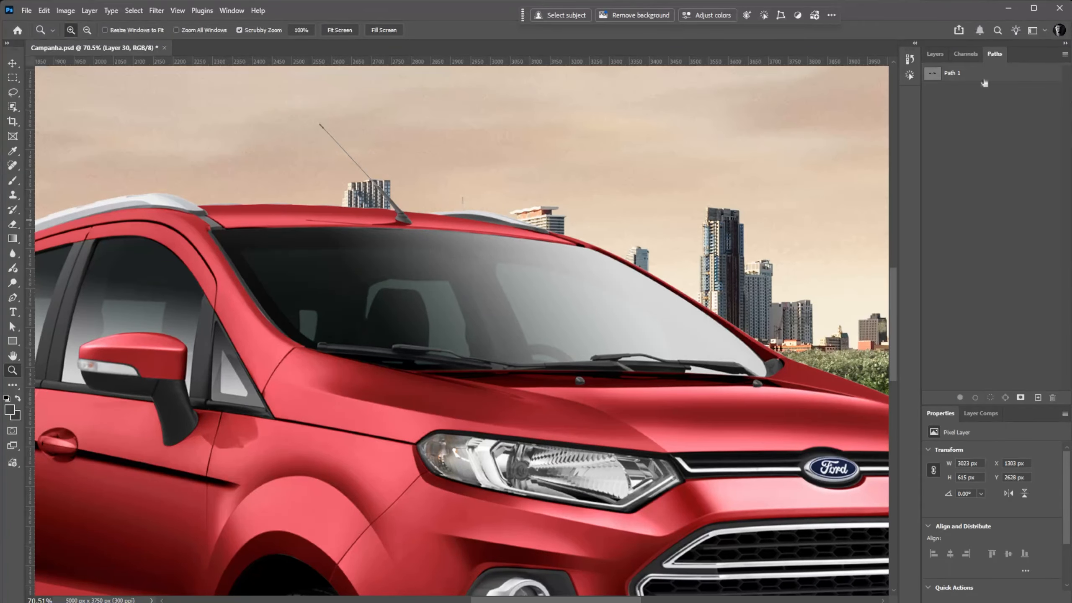
pyautogui.click(937, 80)
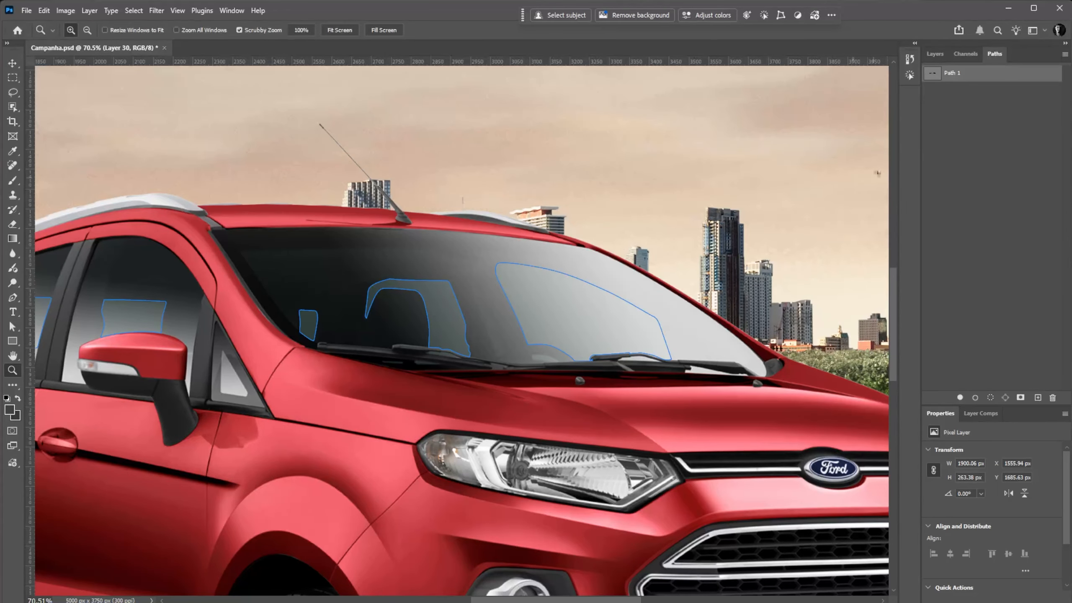
pyautogui.keyDown('ctrl'); pyautogui.click(932, 74); pyautogui.keyUp('ctrl')
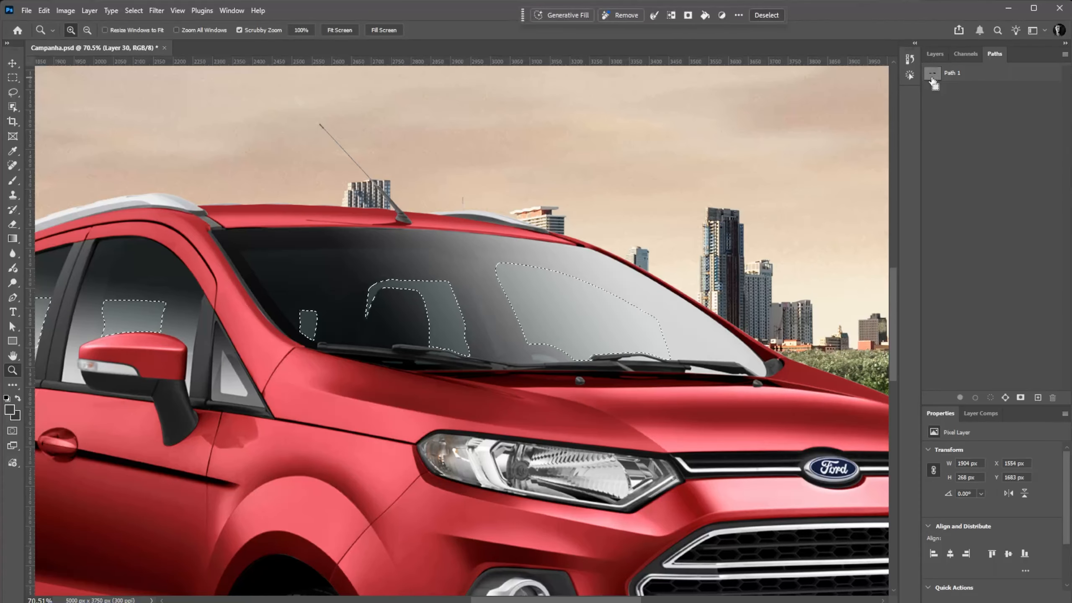
pyautogui.moveTo(633, 250); pyautogui.dragTo(595, 259)
pyautogui.moveTo(353, 315); pyautogui.dragTo(382, 298)
# Fade the selected window areas on the carro layer mask with black-to-transparent linear gradients from above, hiding the selection edges while drawing
pyautogui.click(935, 54)
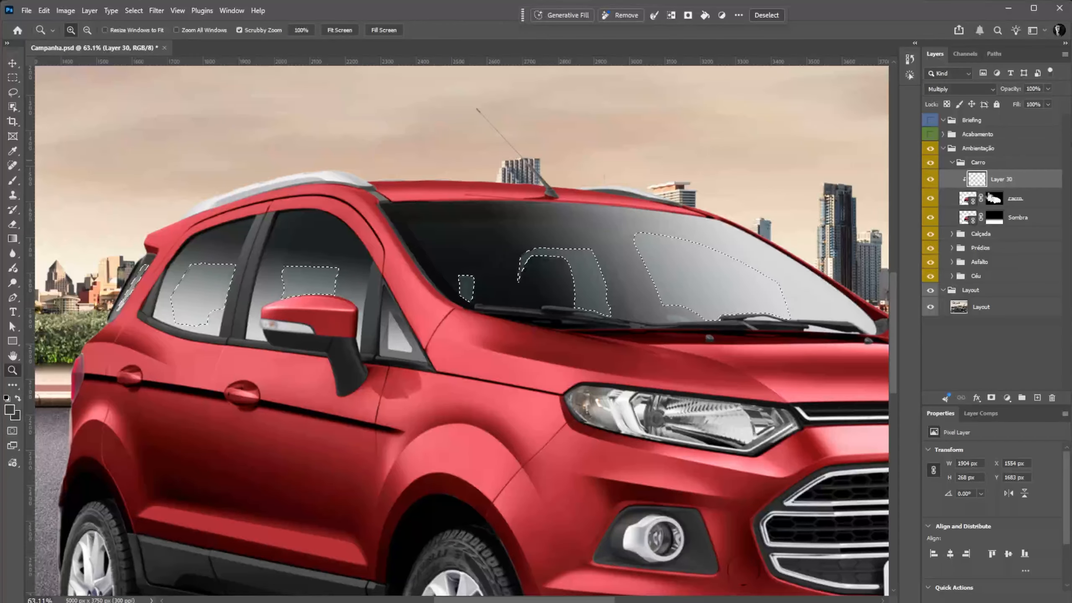
pyautogui.click(995, 200)
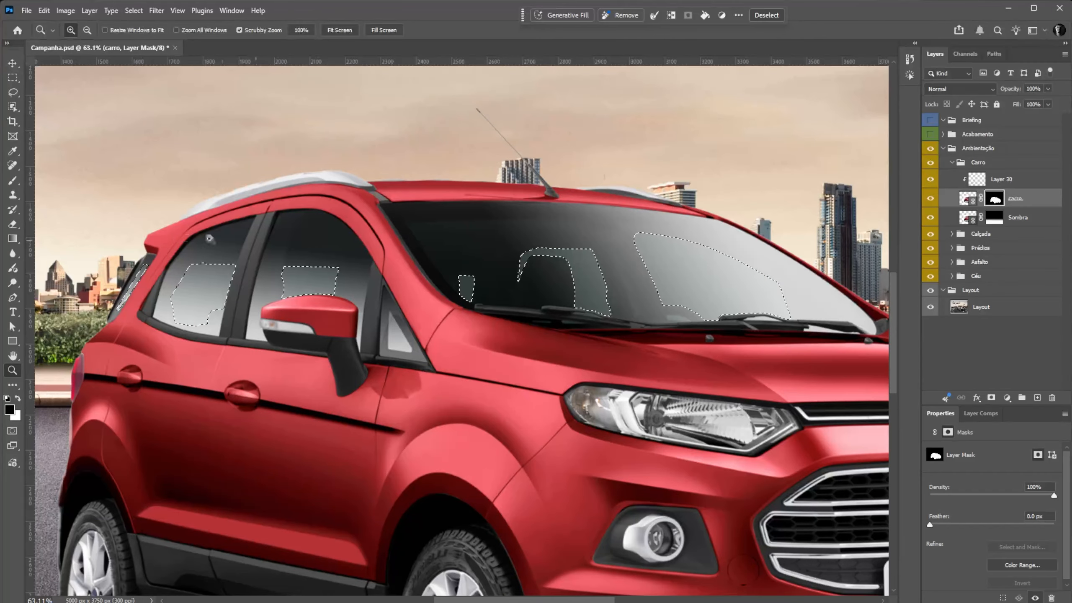
pyautogui.press('g')
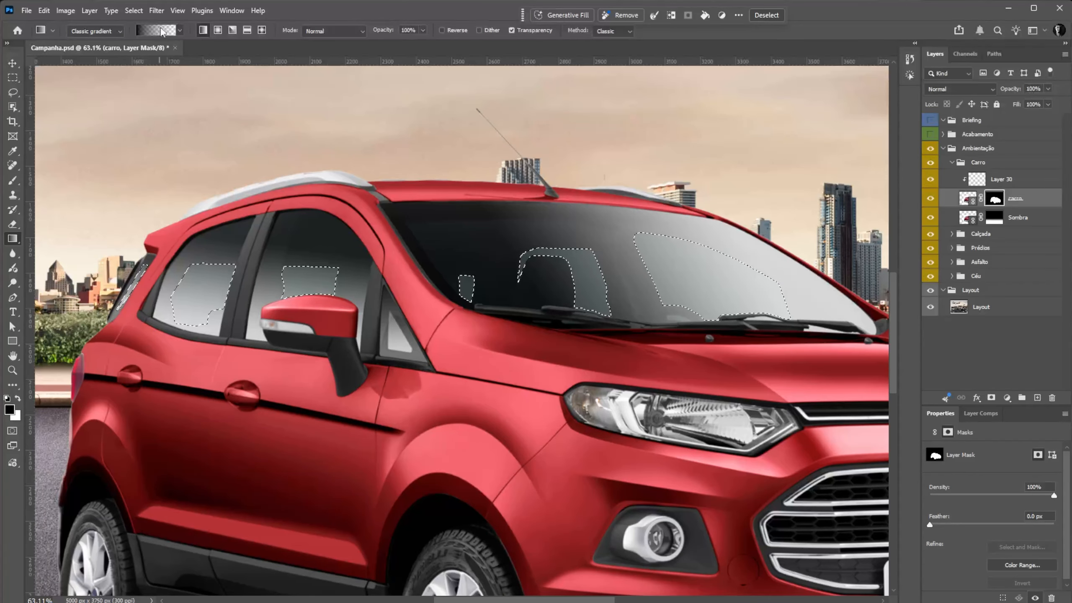
pyautogui.hotkey('ctrl', '0')
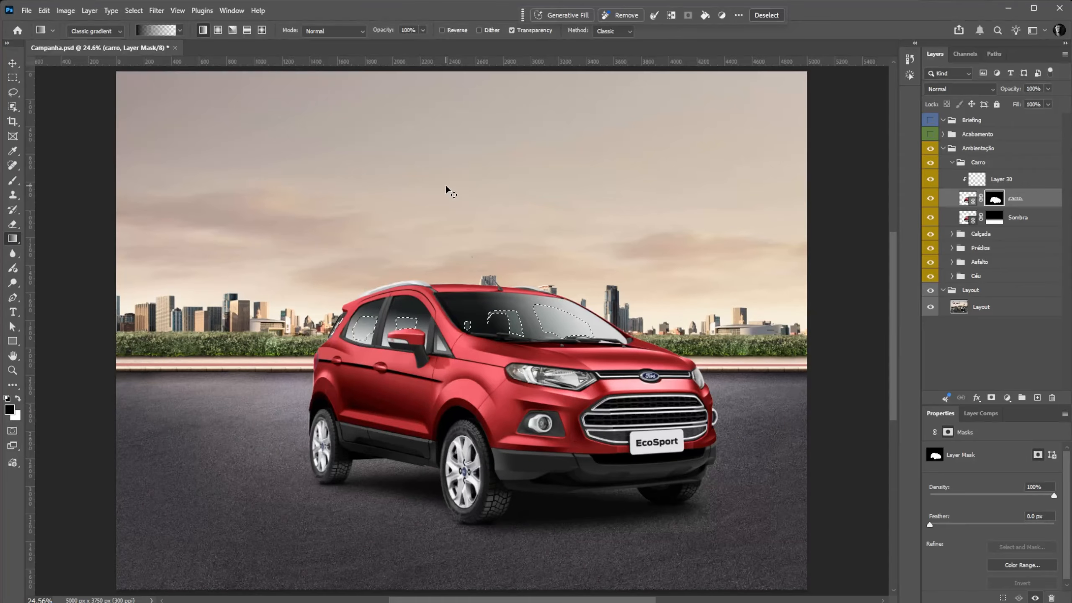
pyautogui.hotkey('ctrl', ';')
pyautogui.hotkey('ctrl', 'h')
pyautogui.moveTo(477, 261); pyautogui.dragTo(485, 304)
pyautogui.moveTo(485, 100); pyautogui.dragTo(485, 255)
# Darken the grey window areas of the carro layer mask by shifting the Levels midtones, displaying the mask alone while adjusting
pyautogui.press('z')
pyautogui.moveTo(512, 343); pyautogui.dragTo(560, 340)
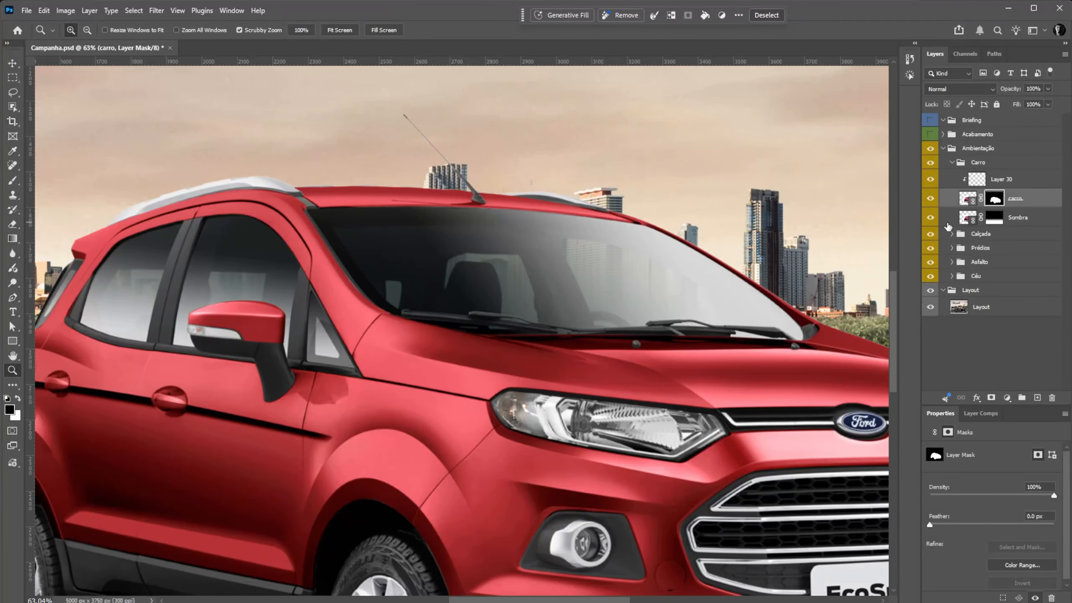
pyautogui.keyDown('alt'); pyautogui.click(995, 201); pyautogui.keyUp('alt')
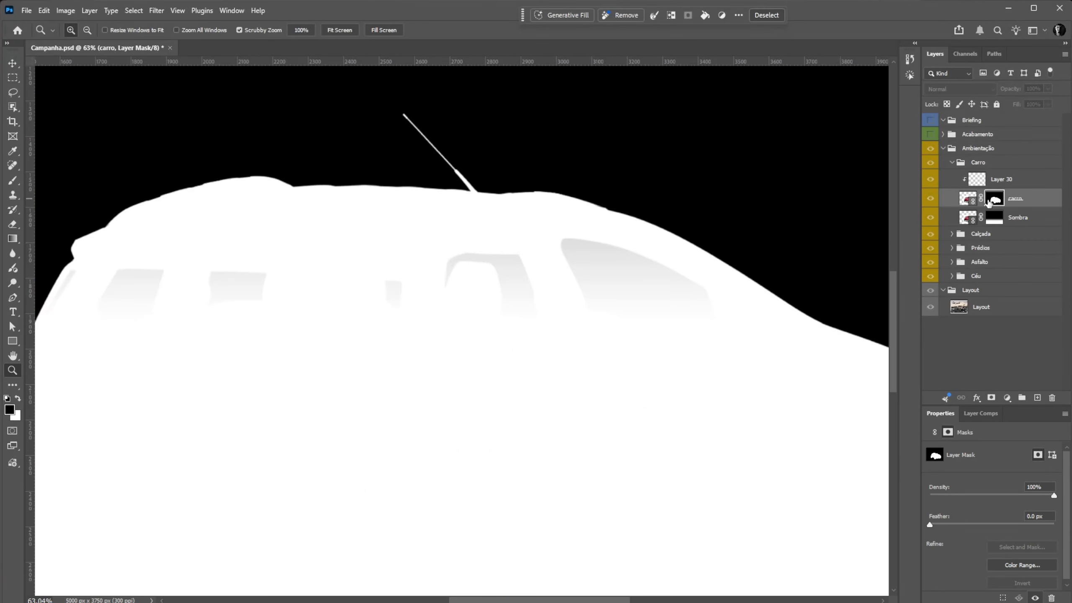
pyautogui.hotkey('ctrl', 'l')
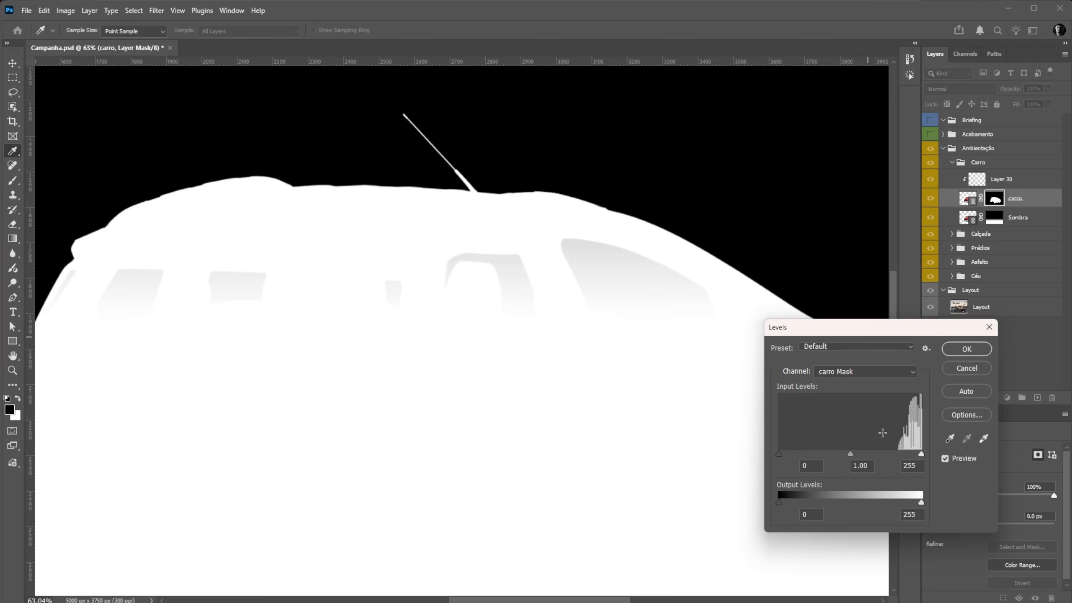
pyautogui.moveTo(851, 453); pyautogui.dragTo(862, 453)
pyautogui.click(962, 347)
pyautogui.keyDown('alt'); pyautogui.click(992, 197); pyautogui.keyUp('alt')
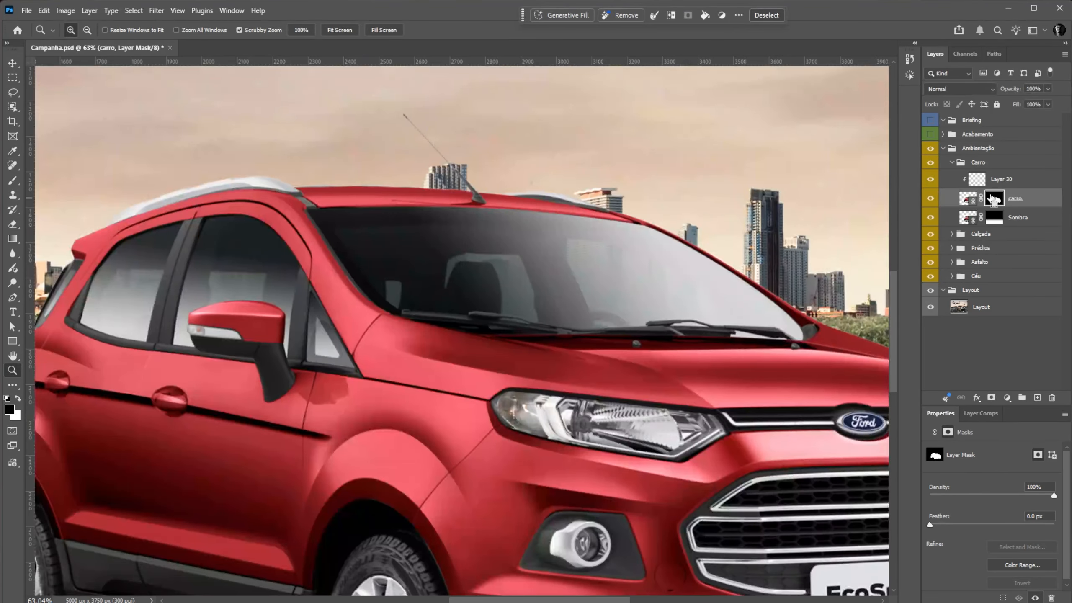
pyautogui.hotkey('ctrl', '0')
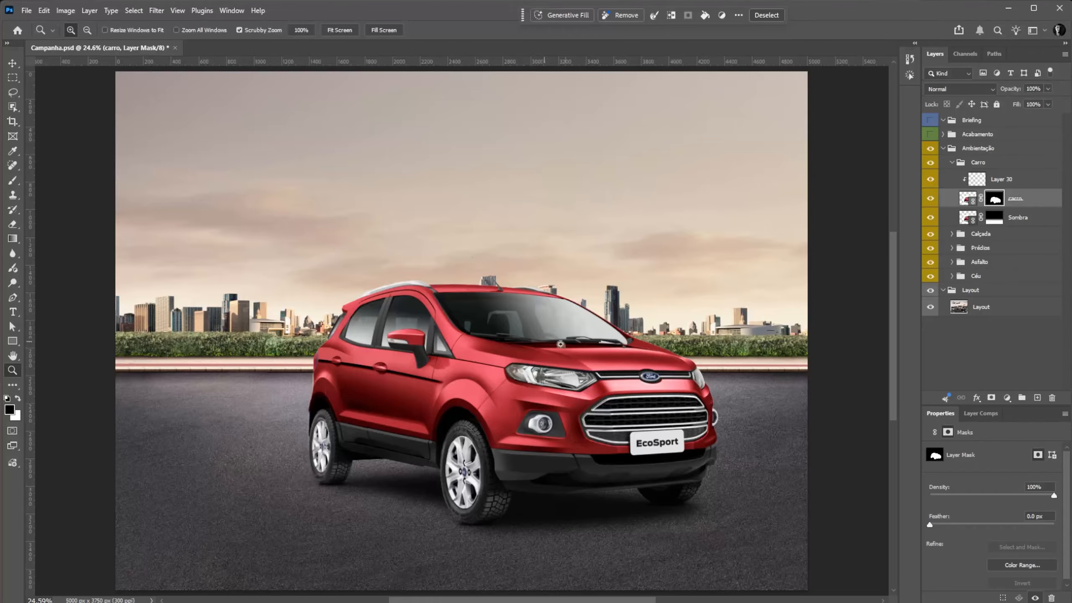
pyautogui.moveTo(587, 357); pyautogui.dragTo(585, 321)
pyautogui.hotkey('ctrl', '0')
# Add a Gradient Map adjustment layer above the tyre-darkening layer and delete its layer mask
pyautogui.click(1013, 180)
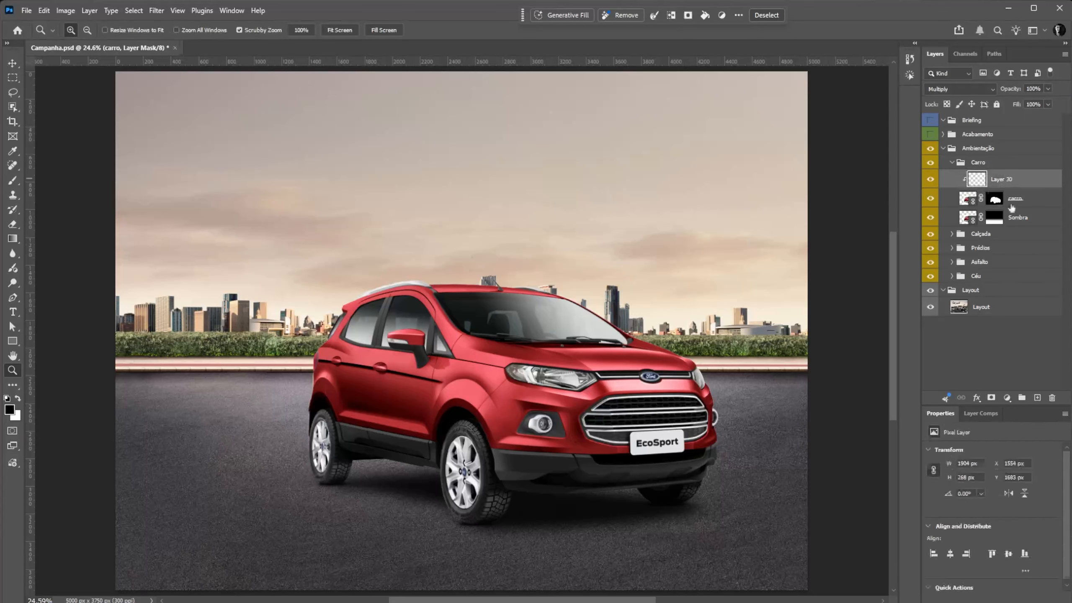
pyautogui.click(1007, 398)
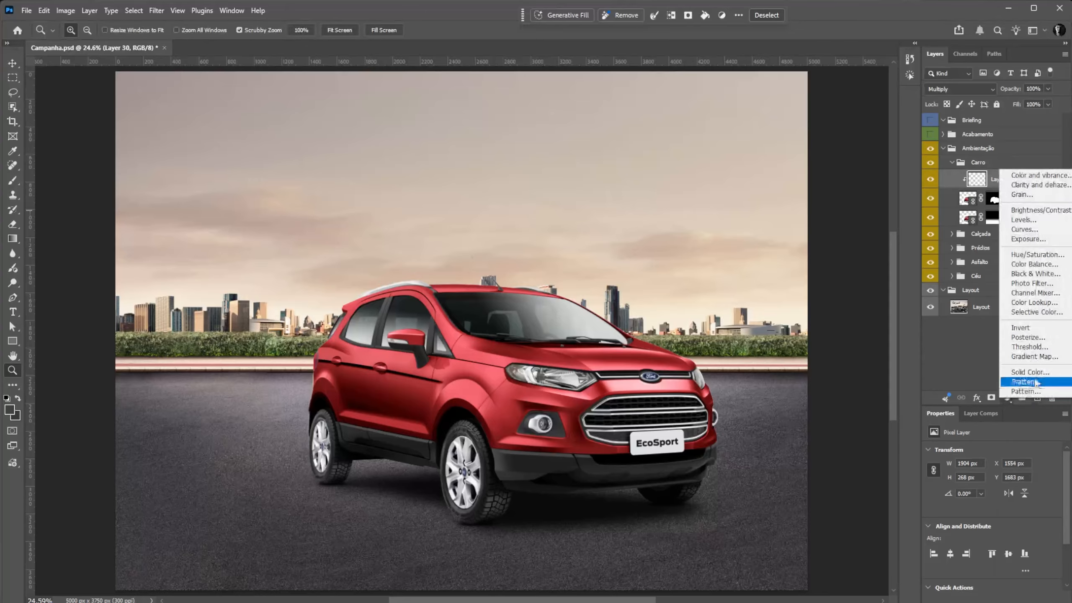
pyautogui.click(1034, 356)
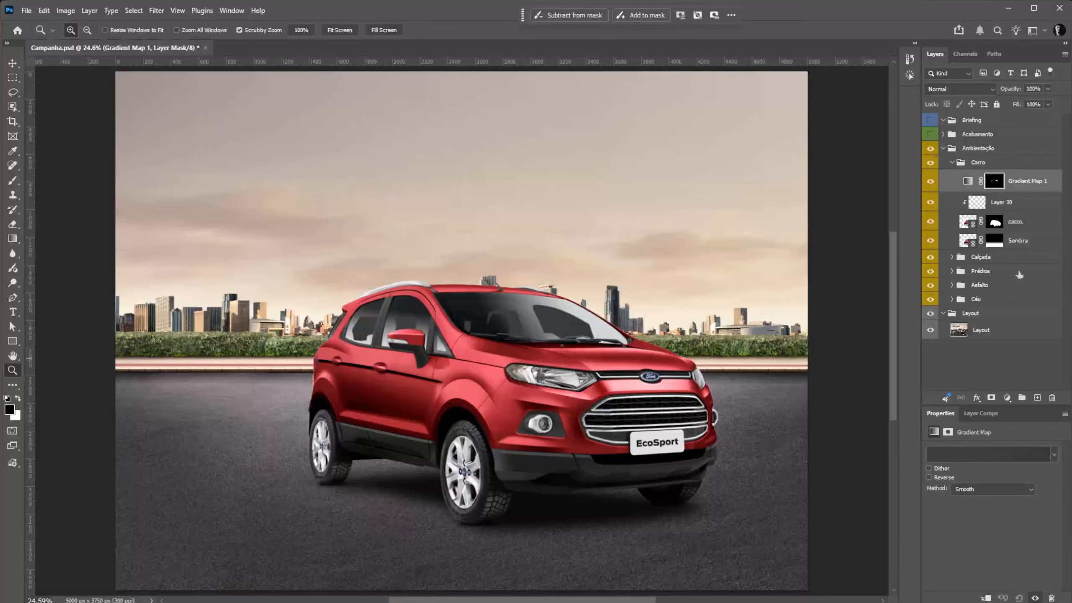
pyautogui.click(1000, 185)
pyautogui.rightClick(996, 183)
pyautogui.click(1005, 205)
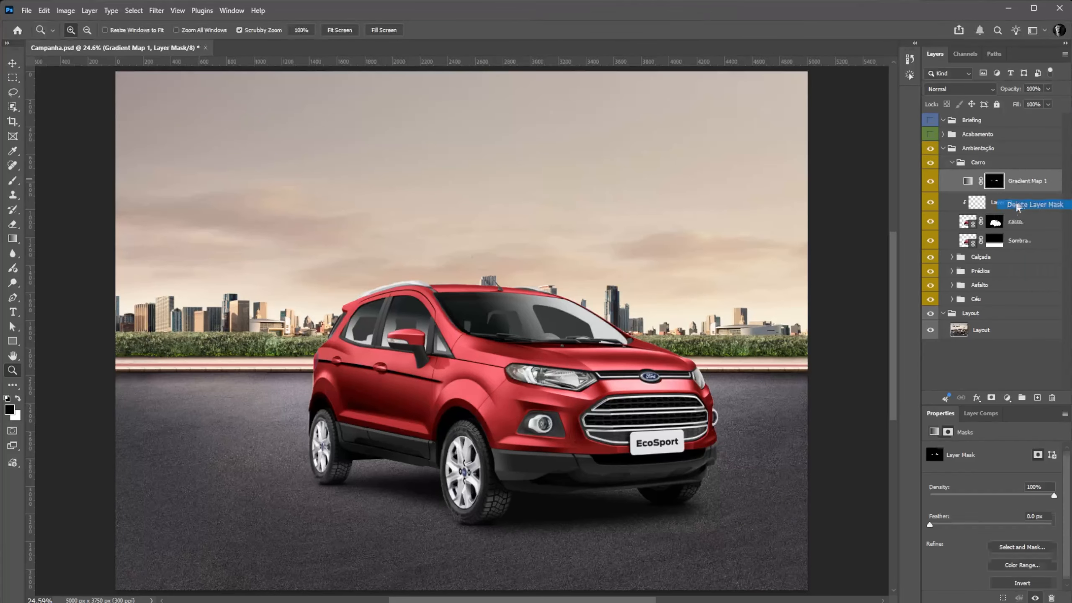
# Apply the saved Carro gradient preset to the Gradient Map
pyautogui.click(988, 457)
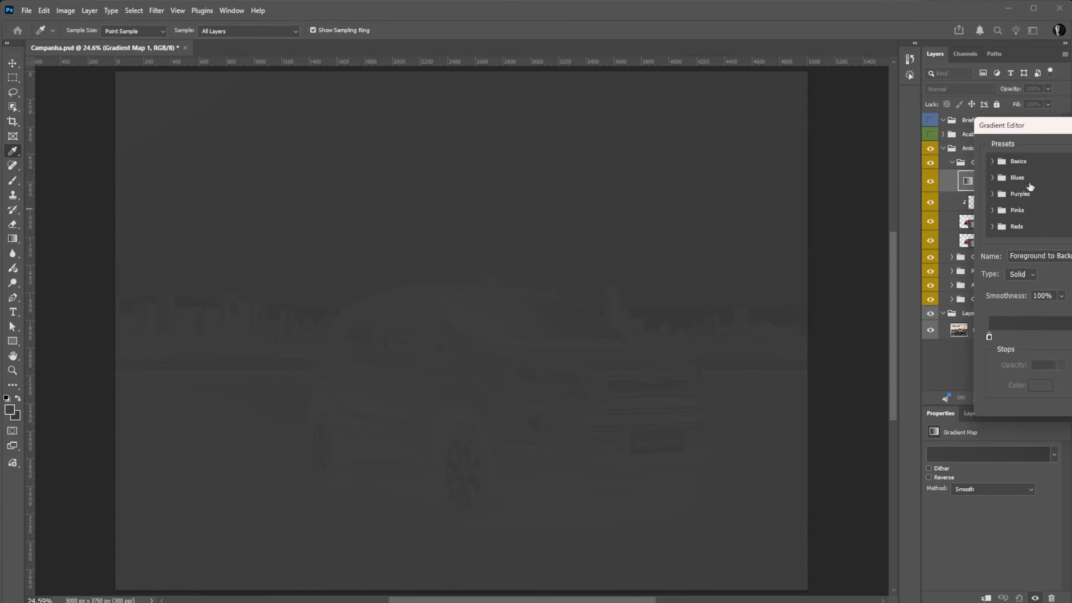
pyautogui.scroll(-5, 997, 223)
pyautogui.click(999, 229)
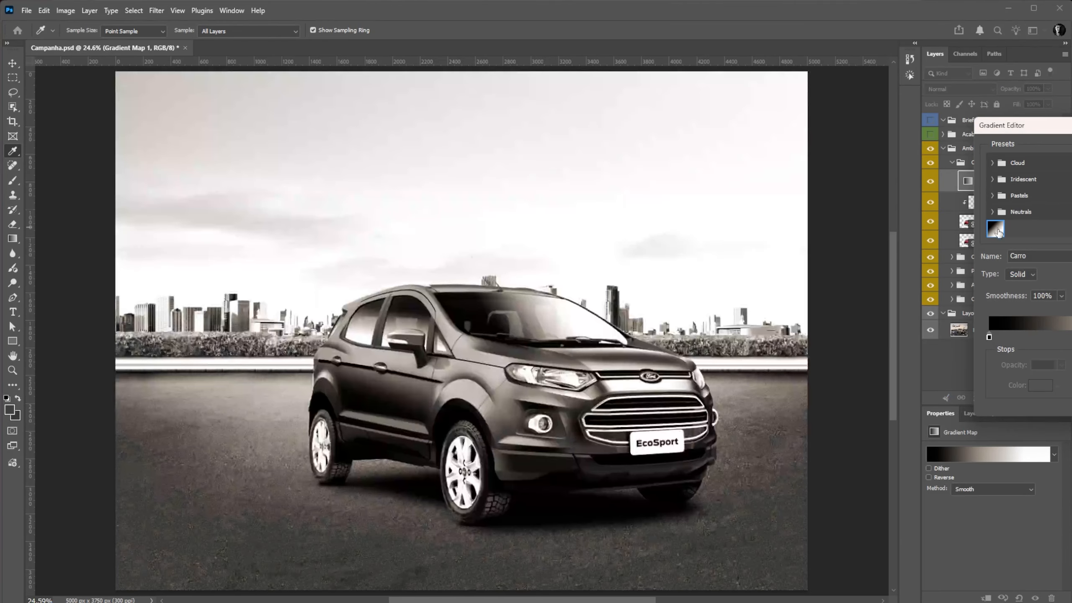
pyautogui.press('Return')
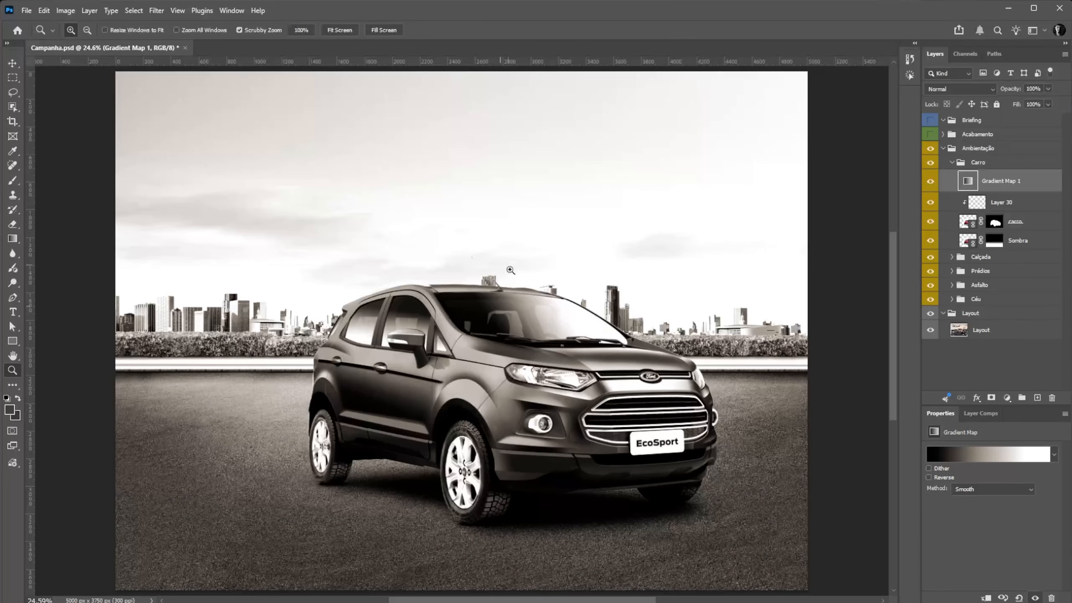
# Load the Lataria channel as a selection, mask the Gradient Map to the car's bodywork and compare the colour with the layer hidden
pyautogui.click(140, 12)
pyautogui.click(161, 261)
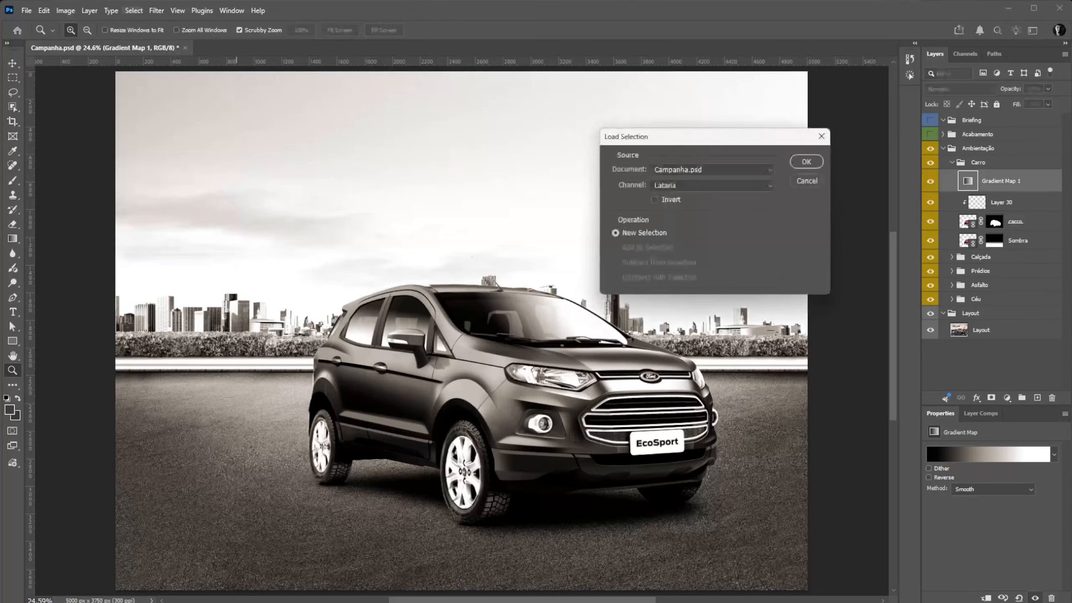
pyautogui.click(699, 187)
pyautogui.click(802, 163)
pyautogui.click(805, 162)
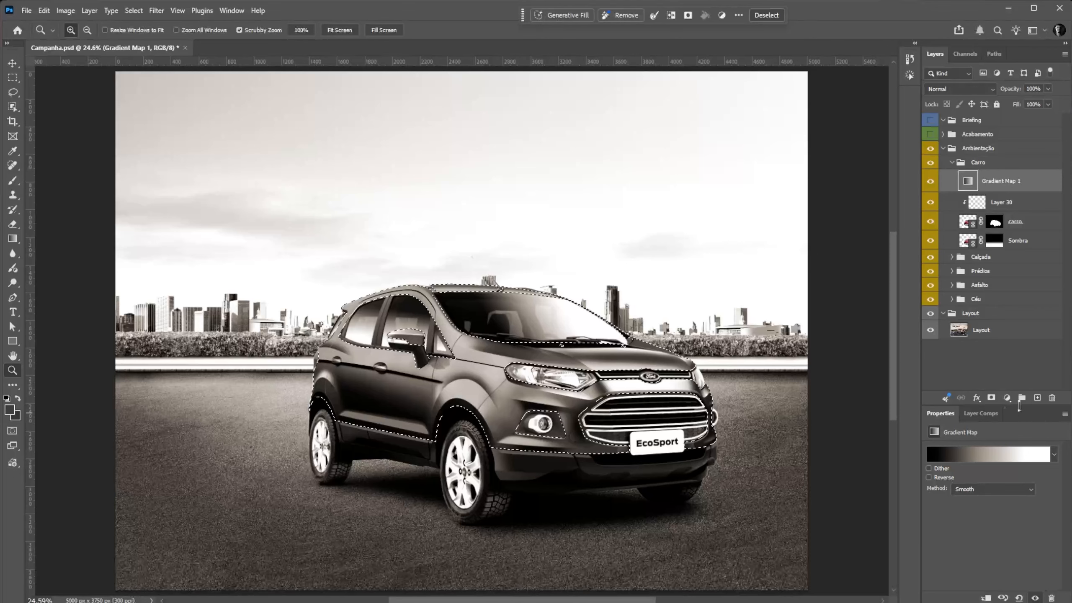
pyautogui.click(991, 398)
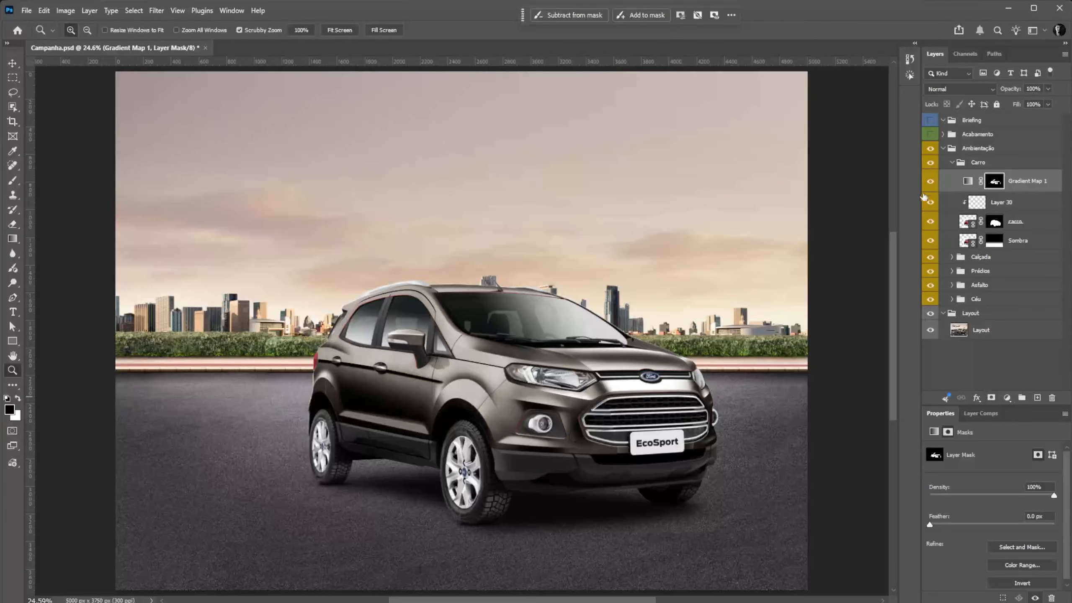
pyautogui.click(931, 182)
pyautogui.click(930, 182)
# Adjust the colour stops of the Gradient Map's Carro gradient and apply the customized gradient
pyautogui.click(968, 181)
pyautogui.click(998, 456)
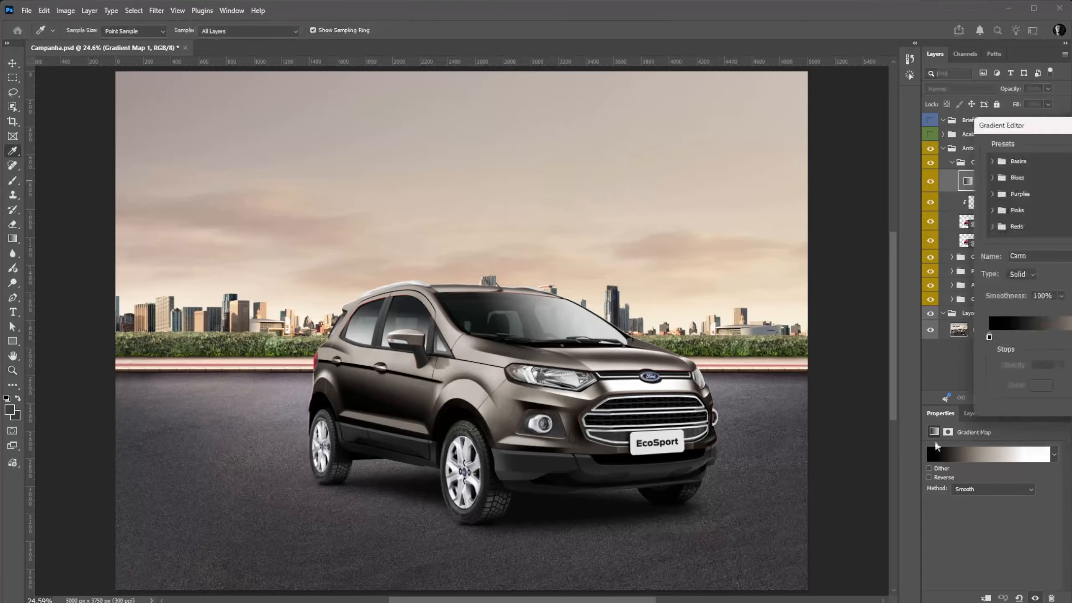
pyautogui.moveTo(1066, 337); pyautogui.dragTo(1033, 333)
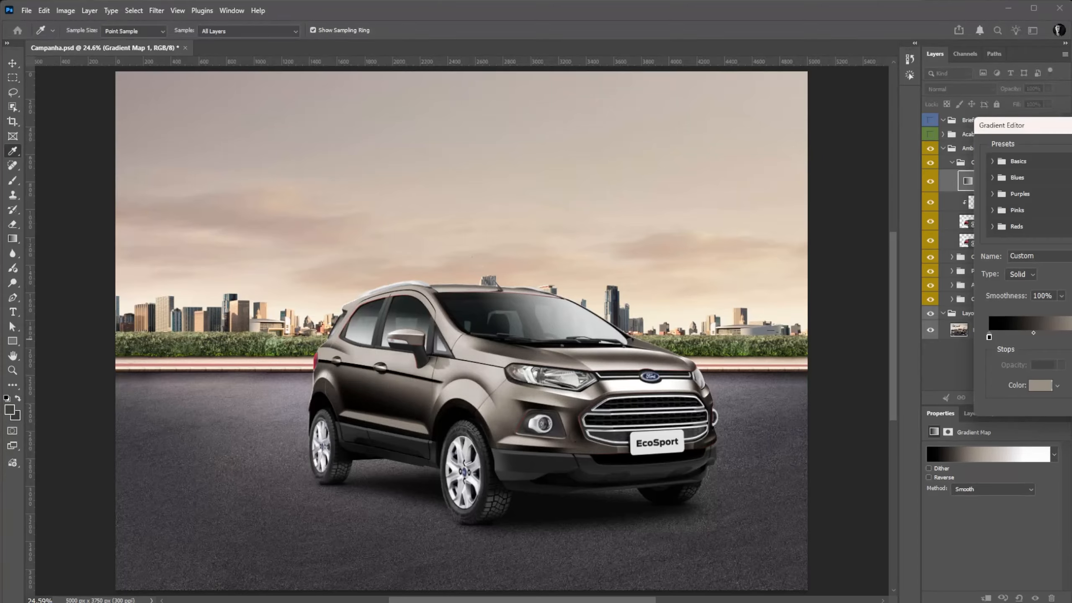
pyautogui.click(647, 385)
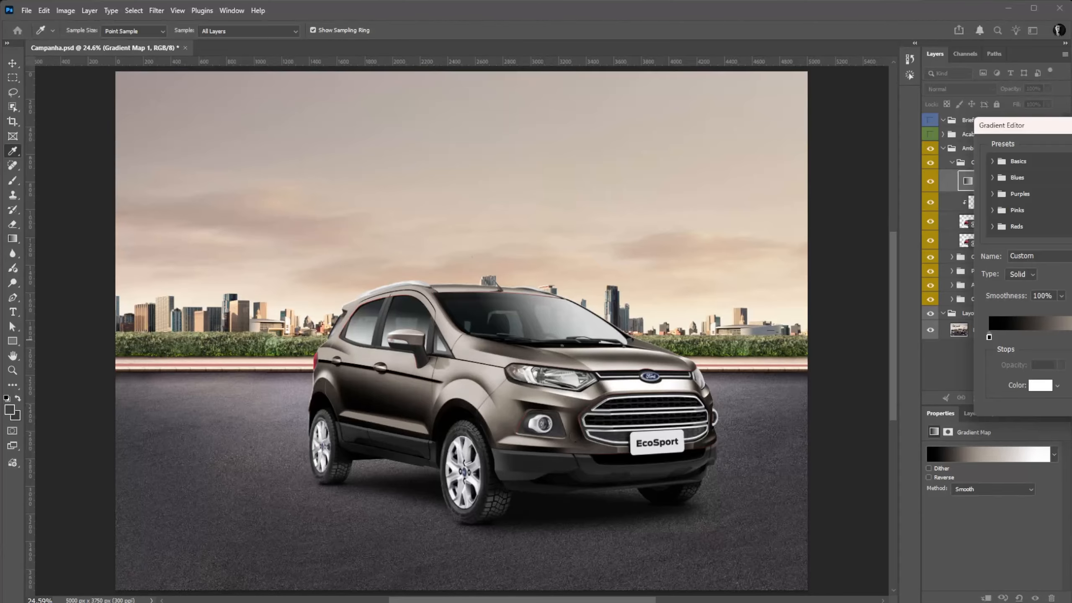
pyautogui.press('Return')
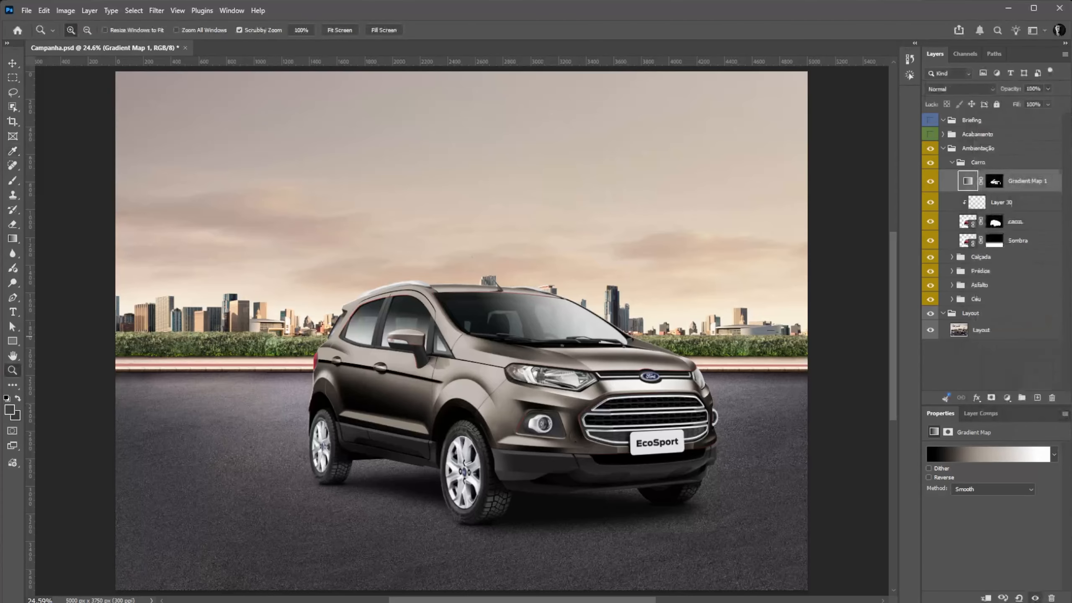
# Adjust the Gradient Map's layer mask with Curves to remove the reddish fringe along the car's bodywork edges
pyautogui.moveTo(358, 307); pyautogui.dragTo(456, 267)
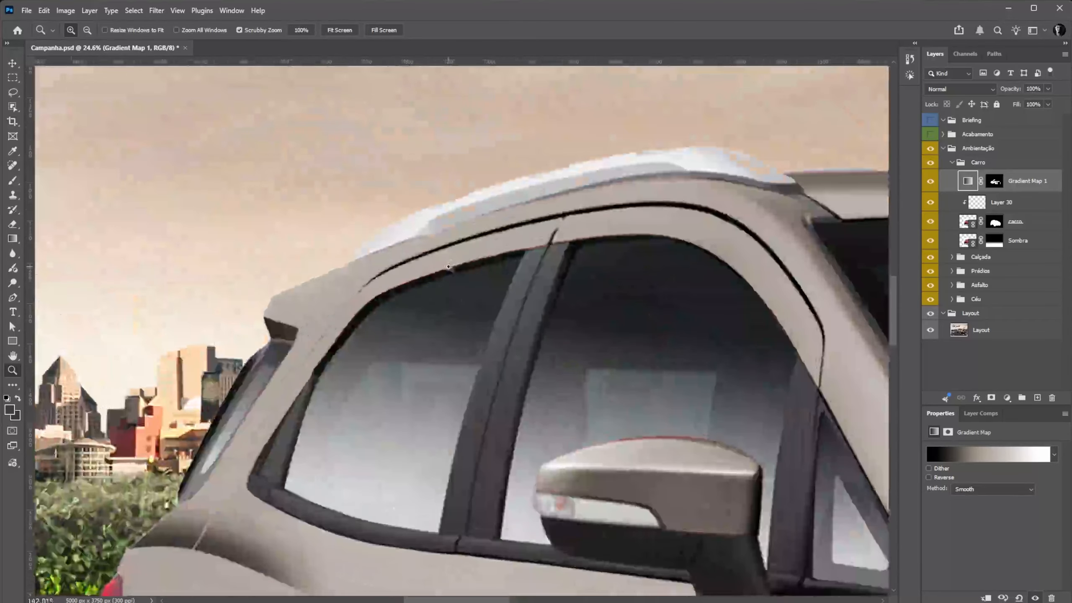
pyautogui.moveTo(405, 307); pyautogui.dragTo(560, 242)
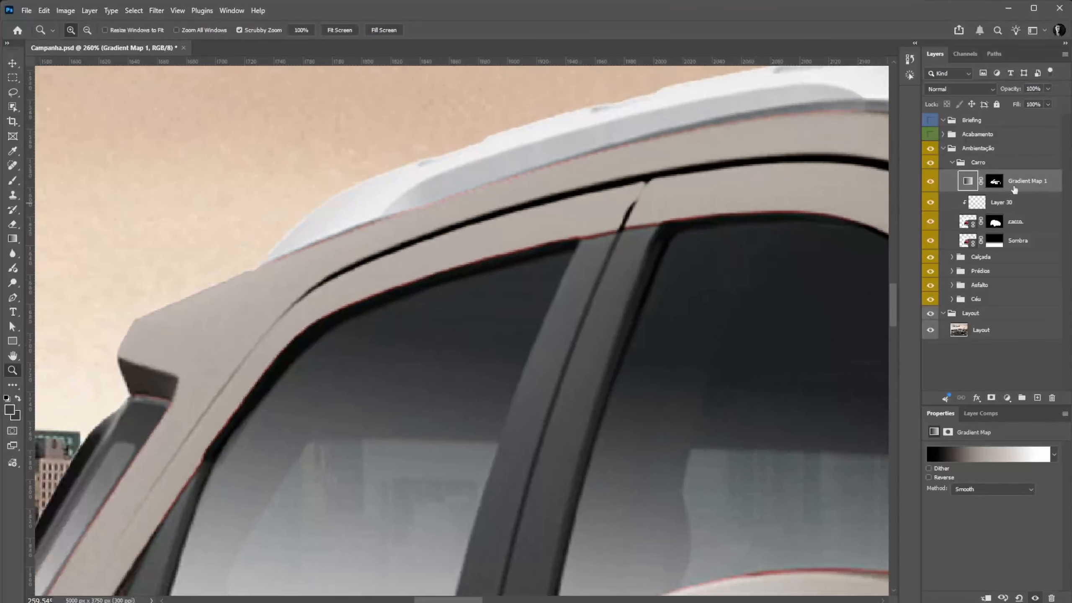
pyautogui.click(995, 183)
pyautogui.hotkey('ctrl', 'm')
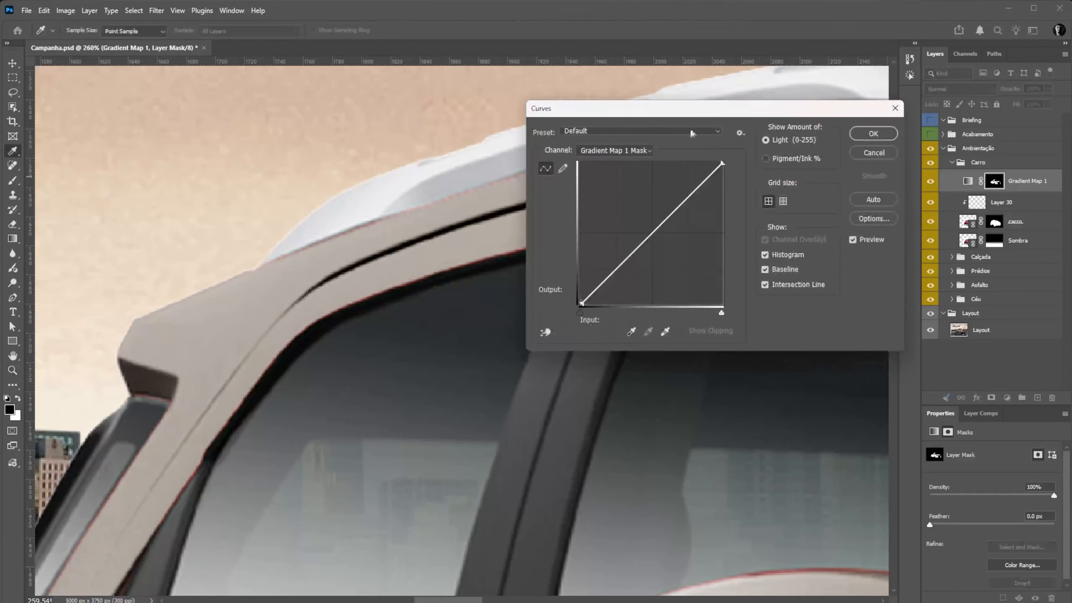
pyautogui.moveTo(769, 253); pyautogui.dragTo(746, 223)
pyautogui.click(991, 152)
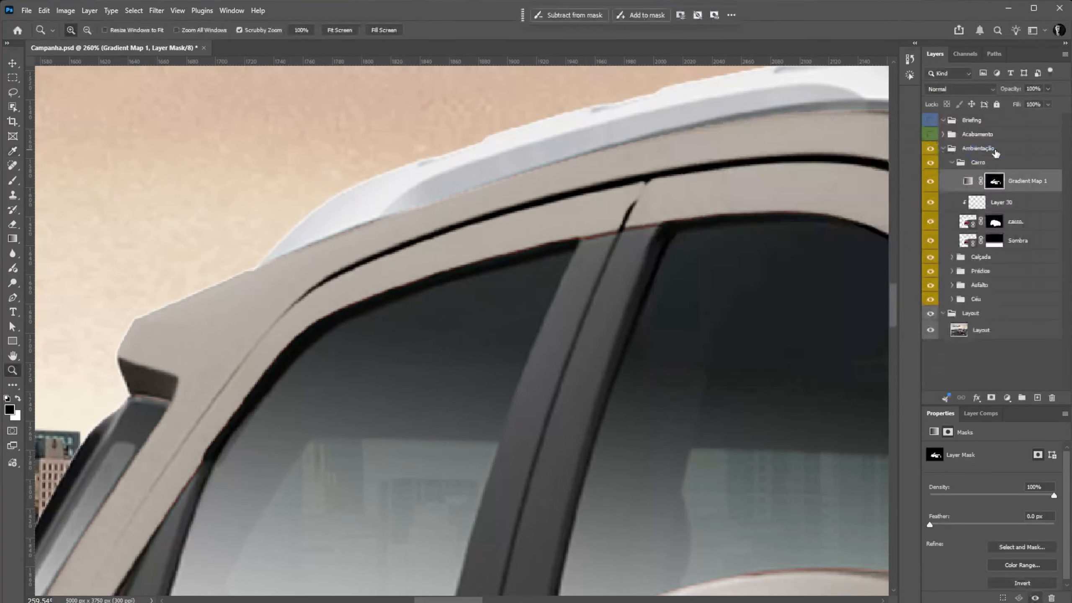
pyautogui.hotkey('ctrl', '0')
pyautogui.moveTo(611, 321); pyautogui.dragTo(632, 341)
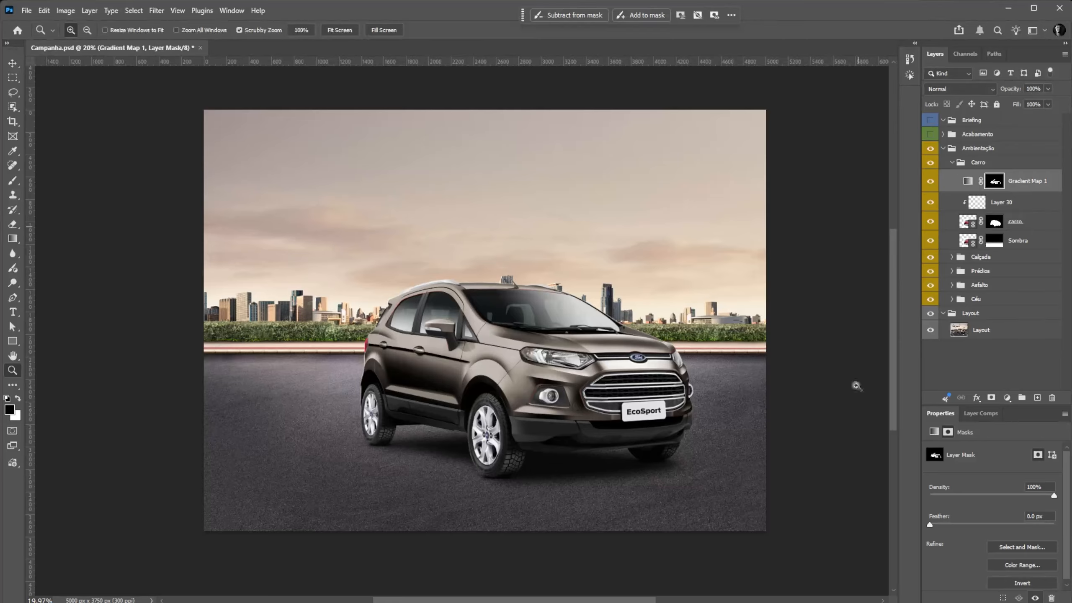
# Collapse the Carro group, compare the scene with and without the car, and leave the group hidden
pyautogui.click(953, 162)
pyautogui.click(931, 163)
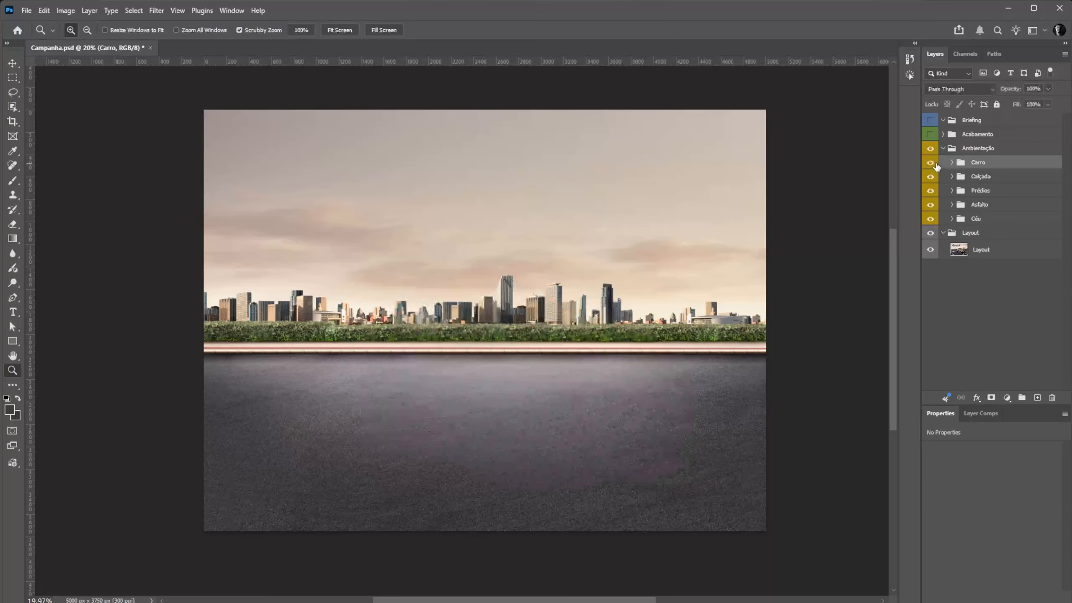
pyautogui.click(931, 163)
pyautogui.click(932, 164)
pyautogui.click(932, 164)
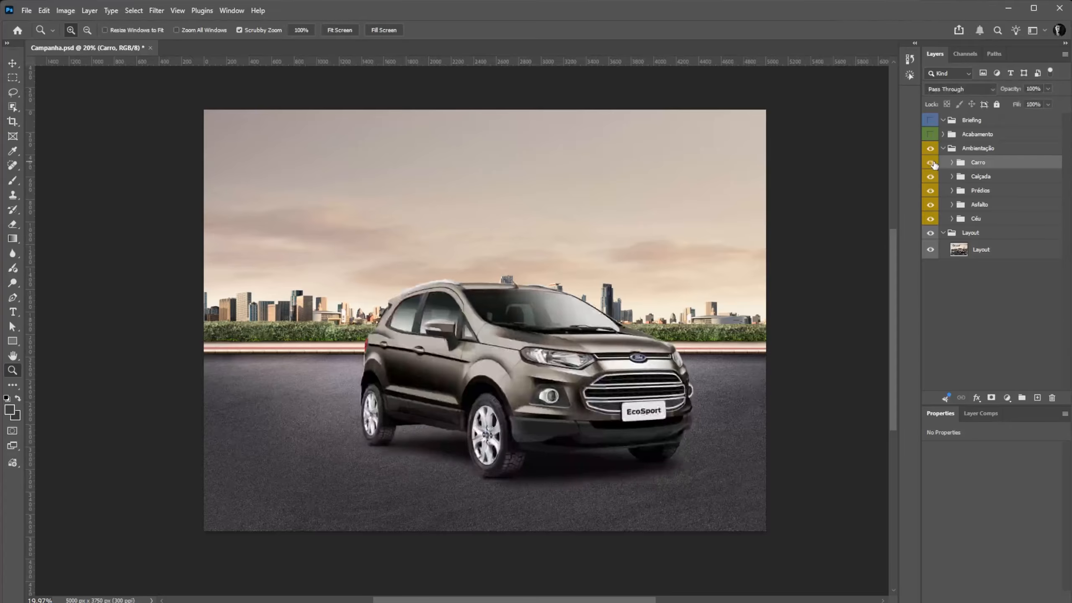
pyautogui.moveTo(571, 317)
pyautogui.mouseDown()
pyautogui.moveTo(625, 318)
pyautogui.moveTo(581, 318)
pyautogui.mouseUp()
pyautogui.click(932, 163)
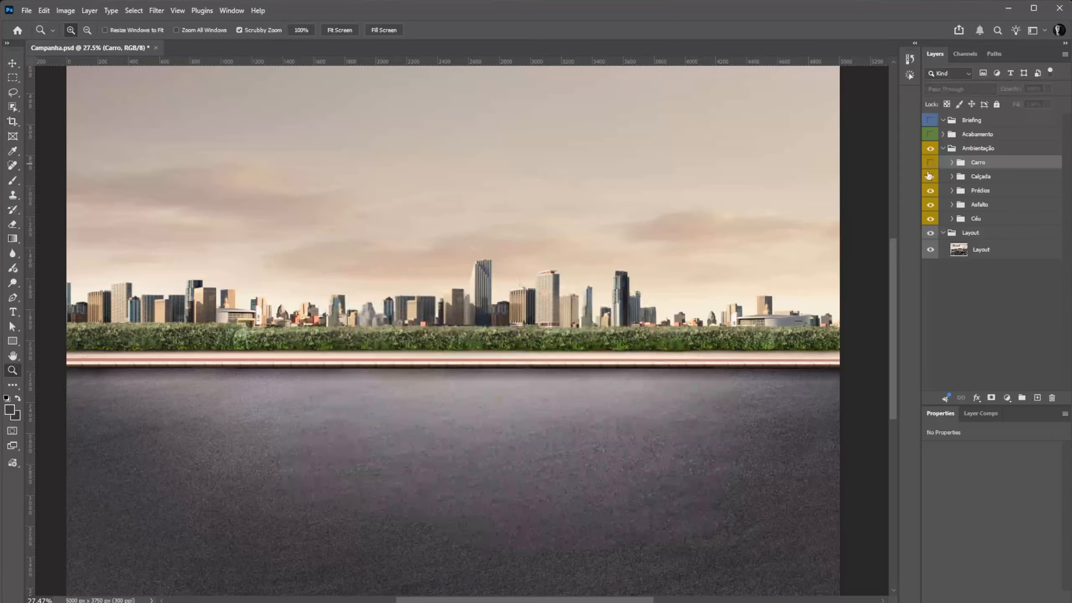
pyautogui.scroll(-3, 541, 253)
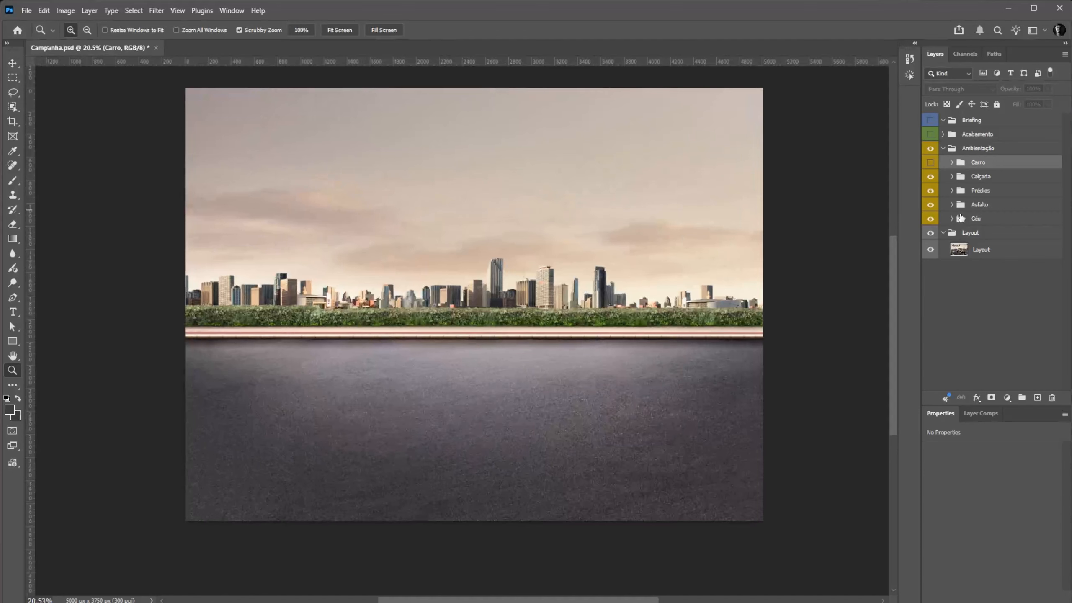
# Sample the sky colour, add a Solid Color fill layer with it in the Prédios group, and clip it to the buildings layer
pyautogui.click(951, 190)
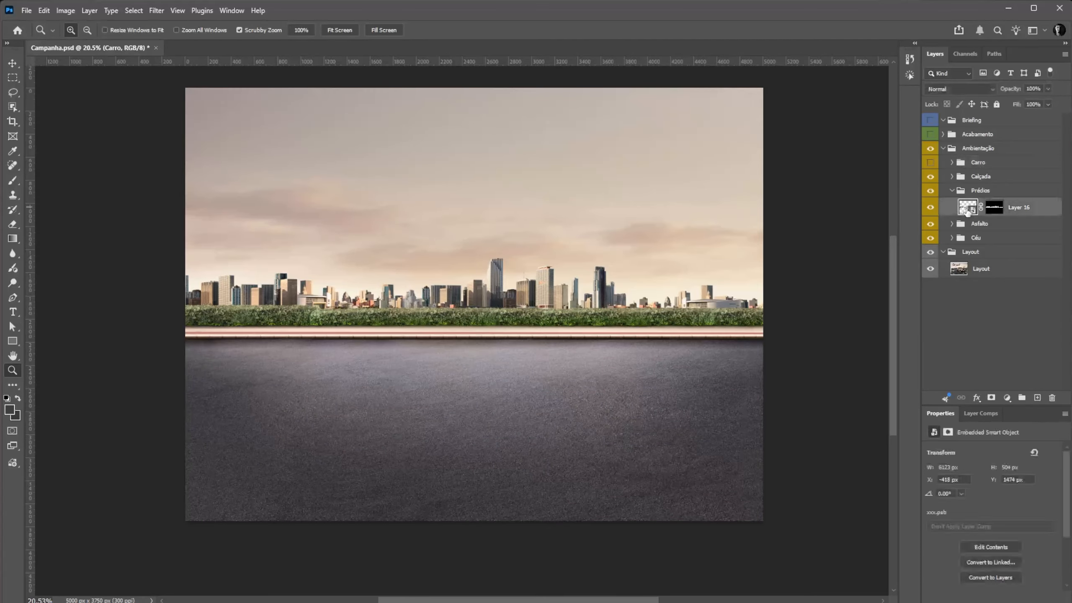
pyautogui.click(971, 210)
pyautogui.press('i')
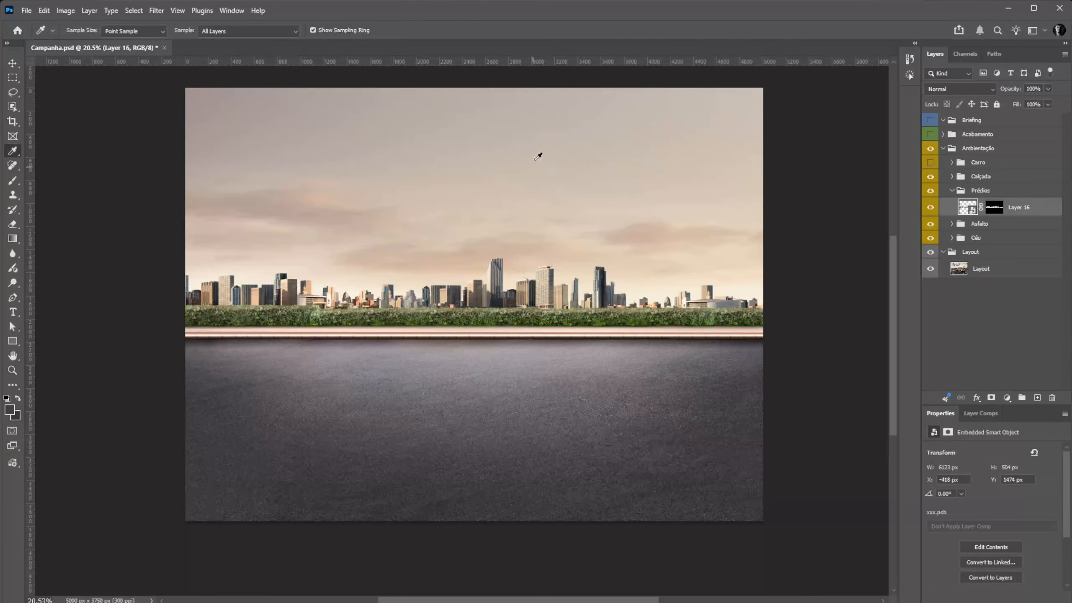
pyautogui.click(538, 157)
pyautogui.click(1008, 399)
pyautogui.click(1033, 378)
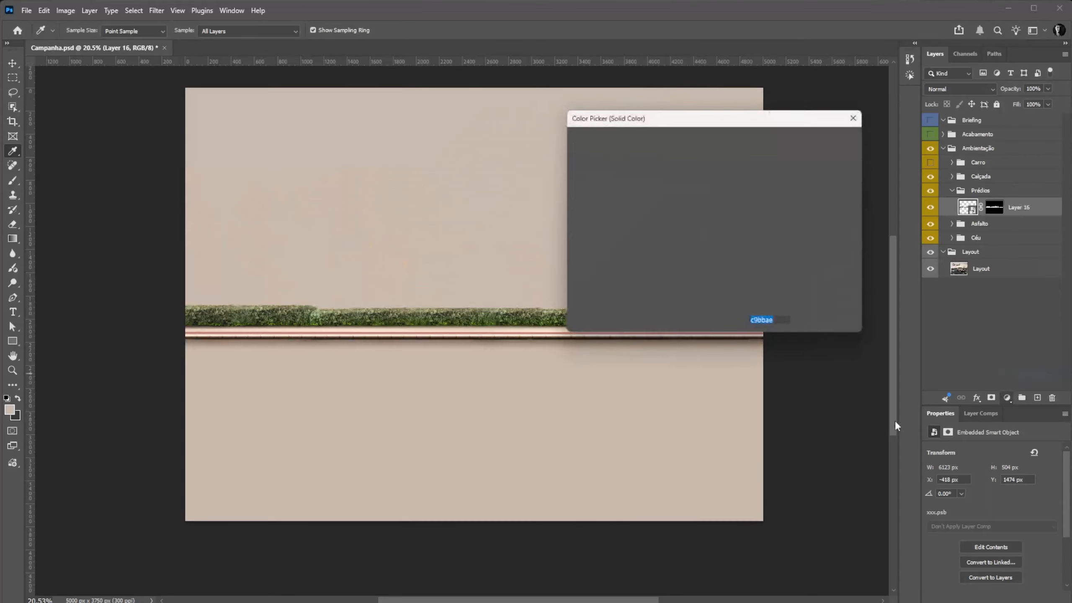
pyautogui.click(825, 139)
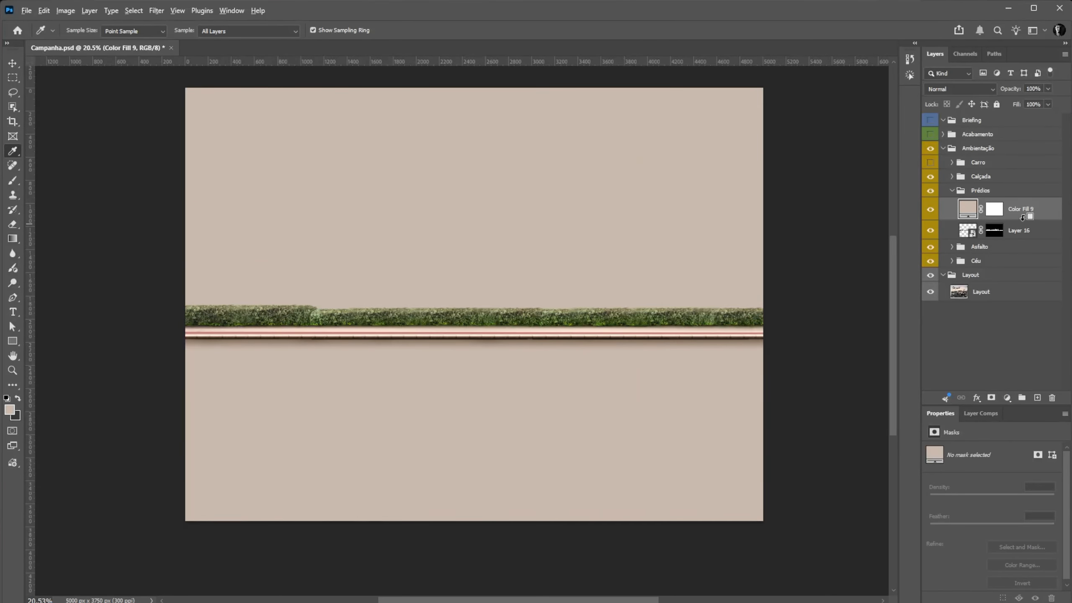
pyautogui.keyDown('alt'); pyautogui.click(1022, 217); pyautogui.keyUp('alt')
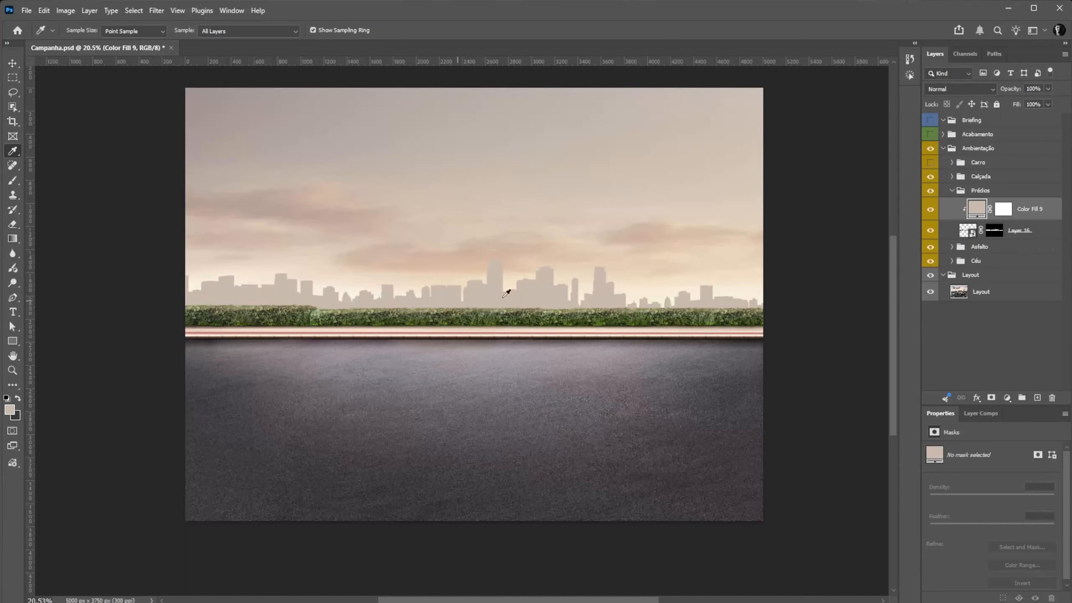
# Invert the colour fill's mask and draw white-to-transparent gradients from the sky down to the buildings, then compare the haze with the layer hidden
pyautogui.click(1004, 209)
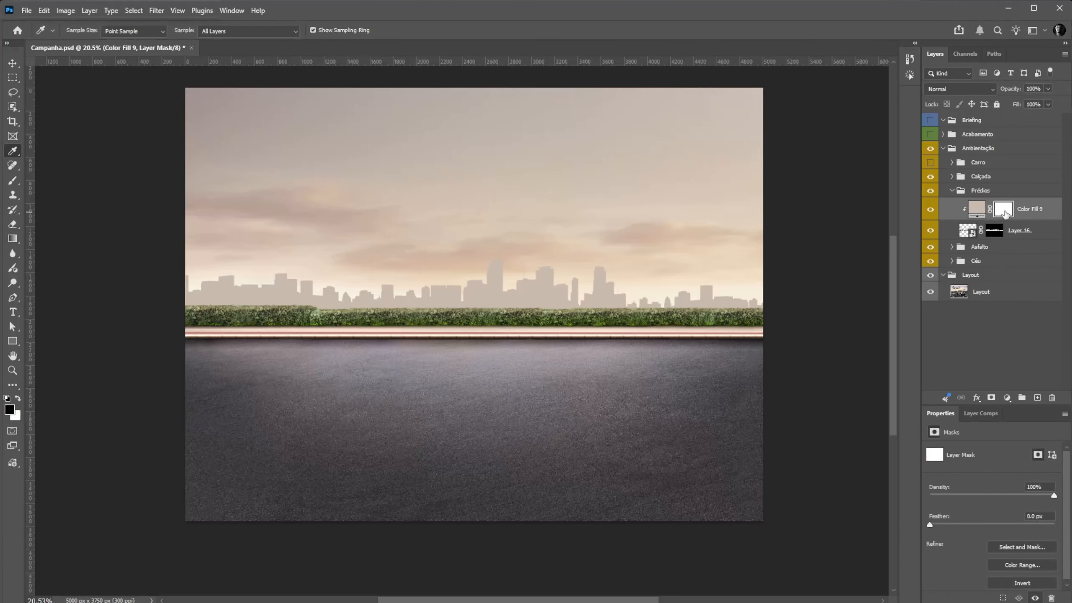
pyautogui.hotkey('ctrl', 'i')
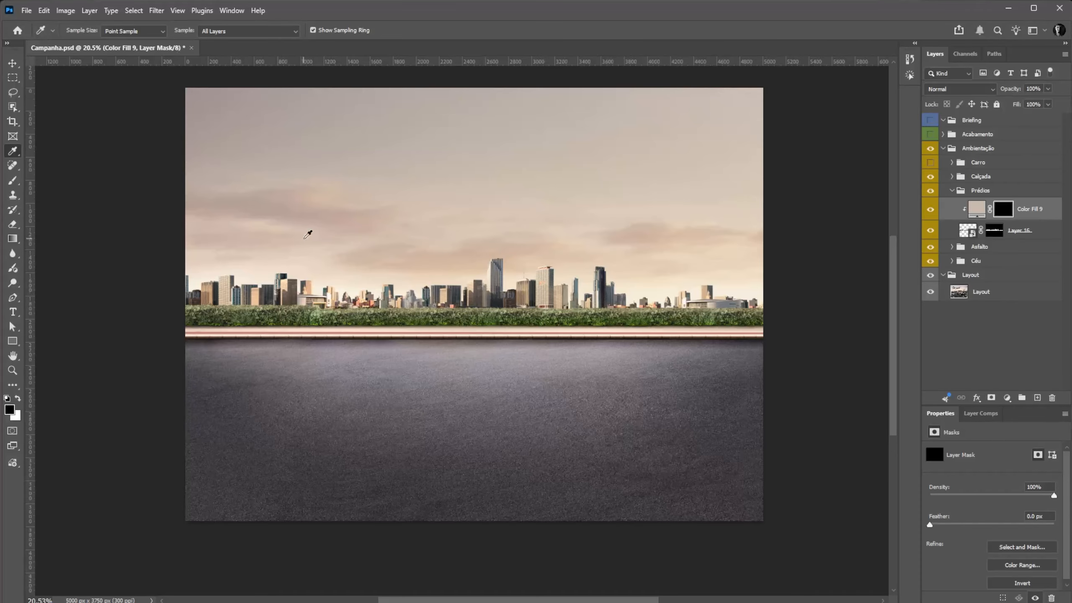
pyautogui.press('g')
pyautogui.click(181, 31)
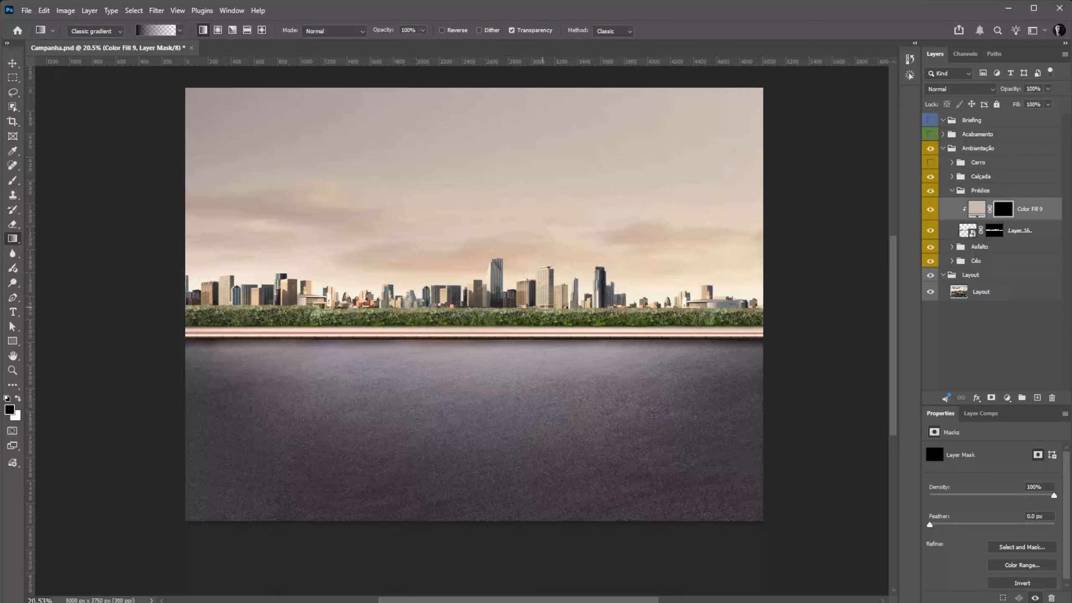
pyautogui.press('x')
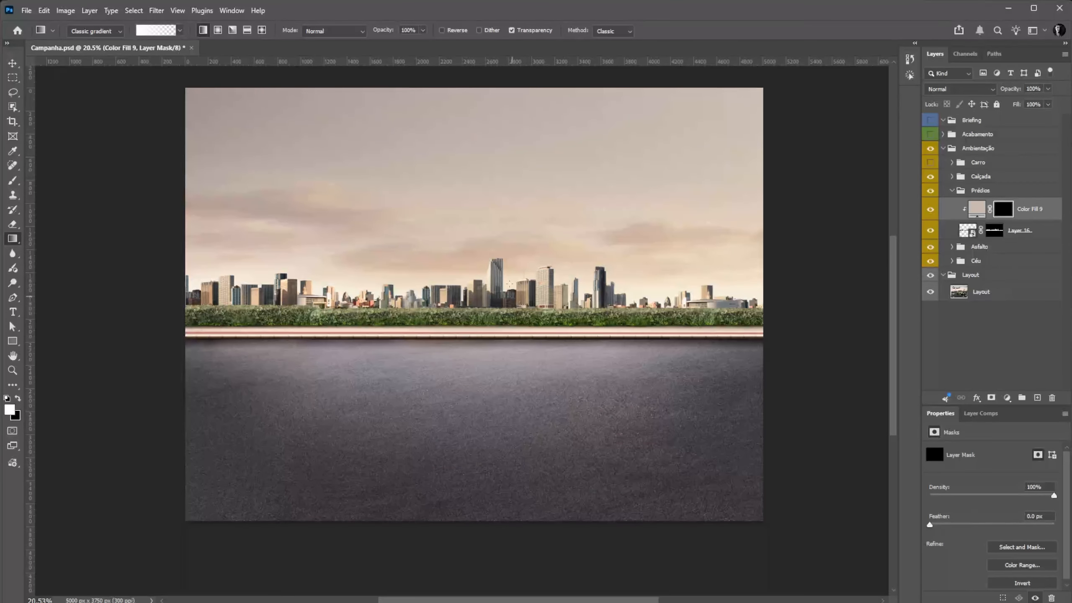
pyautogui.moveTo(500, 158); pyautogui.dragTo(504, 305)
pyautogui.moveTo(500, 143); pyautogui.dragTo(500, 271)
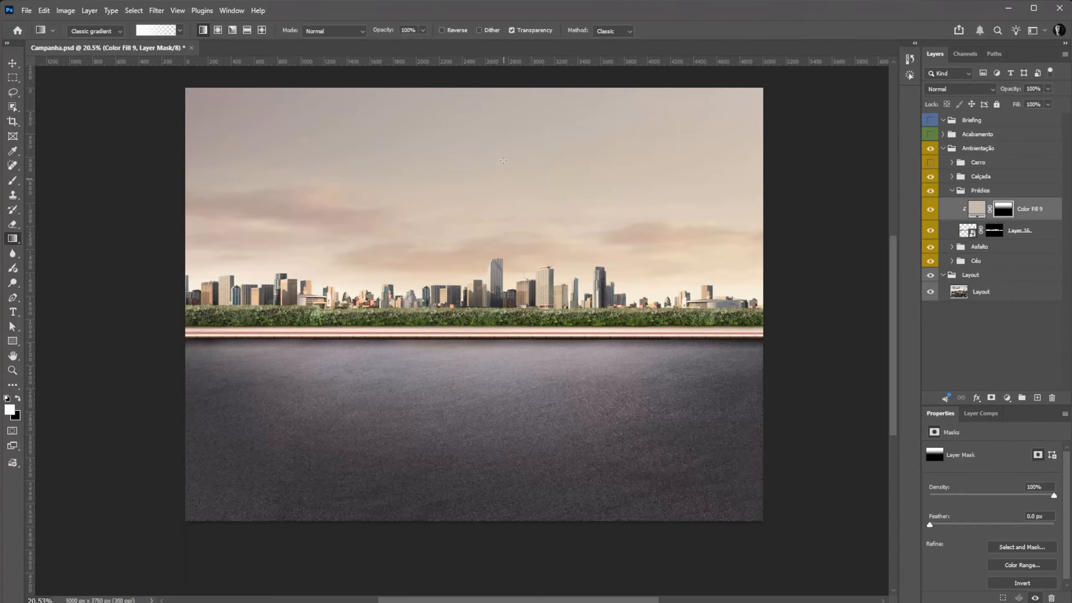
pyautogui.moveTo(507, 121); pyautogui.dragTo(511, 289)
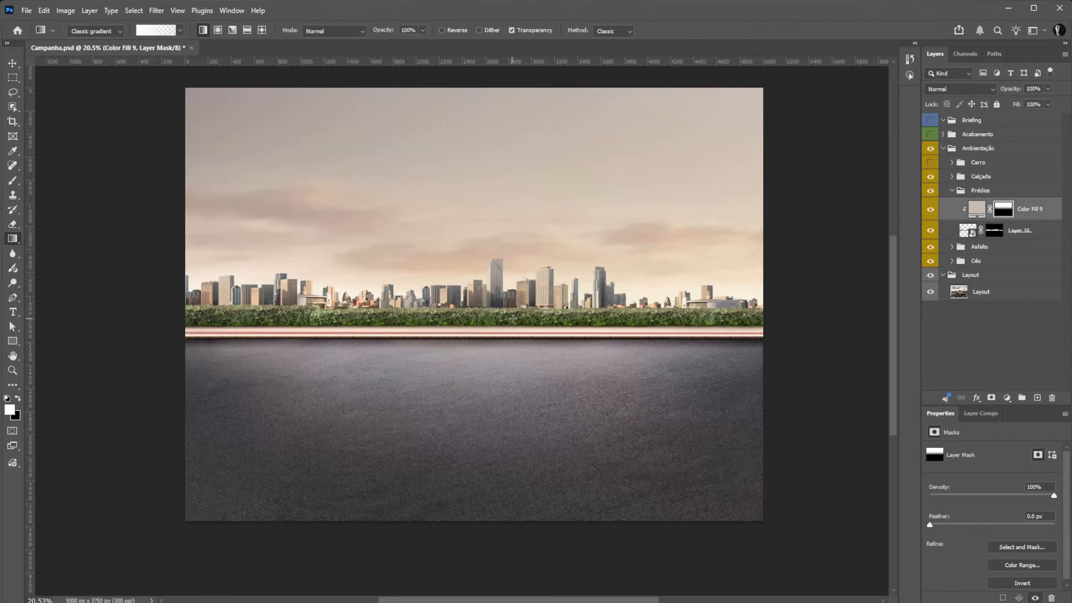
pyautogui.moveTo(508, 114); pyautogui.dragTo(509, 309)
pyautogui.click(932, 210)
pyautogui.click(932, 210)
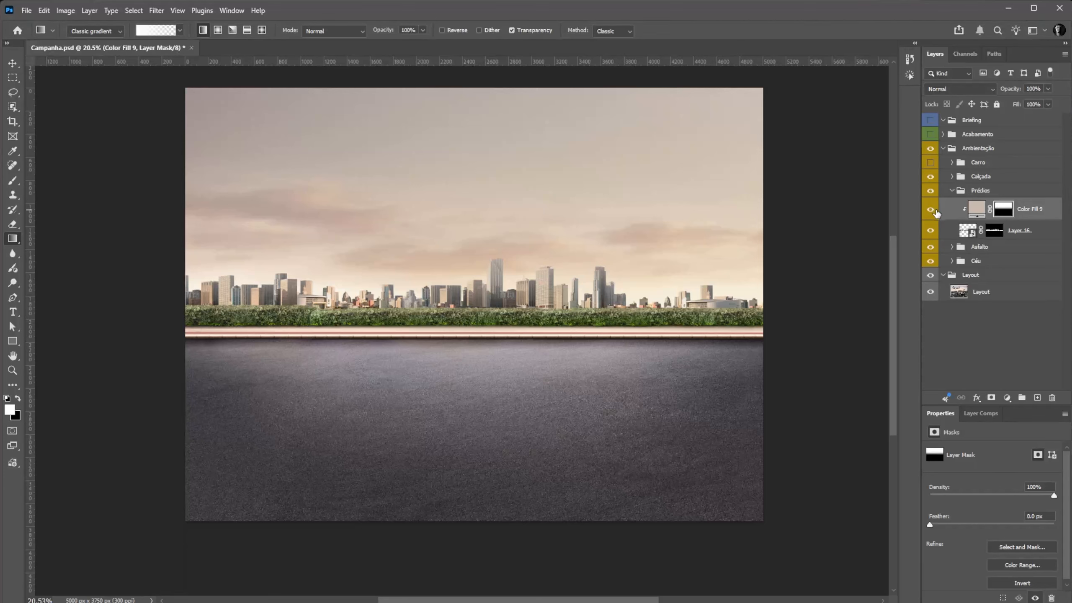
# Lighten the buildings' haze fill colour to #dbcec1
pyautogui.doubleClick(973, 210)
pyautogui.moveTo(591, 171); pyautogui.dragTo(588, 161)
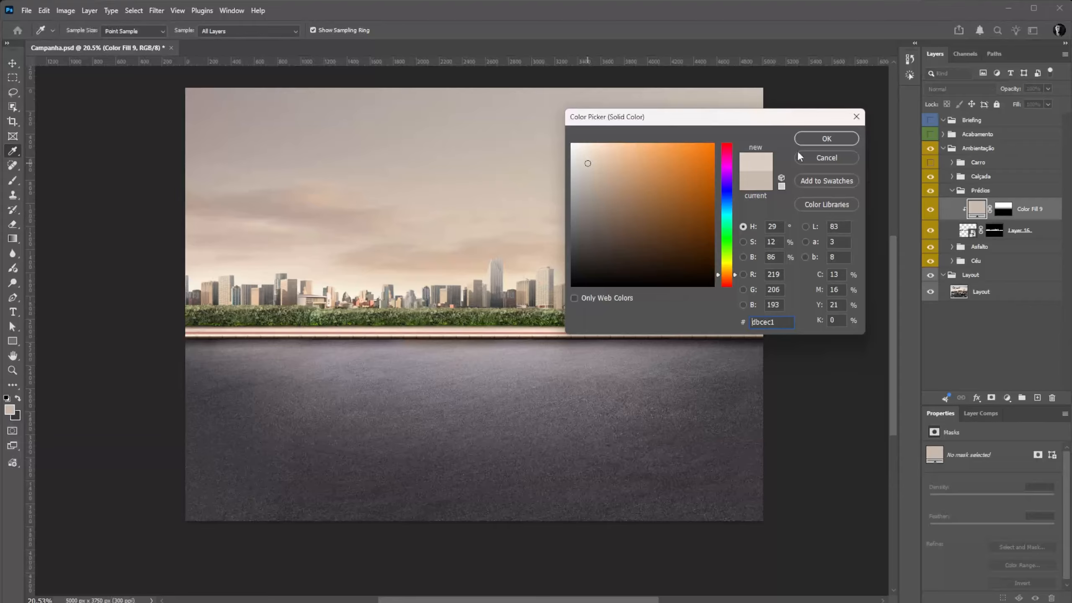
pyautogui.click(822, 140)
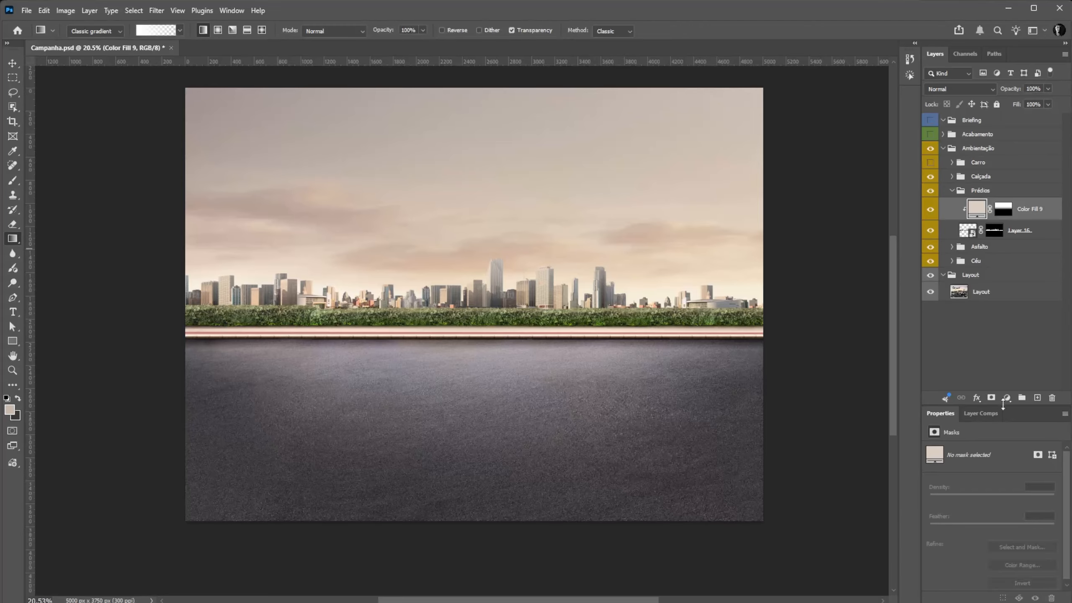
# Add a Curves layer clipped to the buildings with its black and white points moved slightly inward, and compare it with the layer hidden
pyautogui.click(1006, 399)
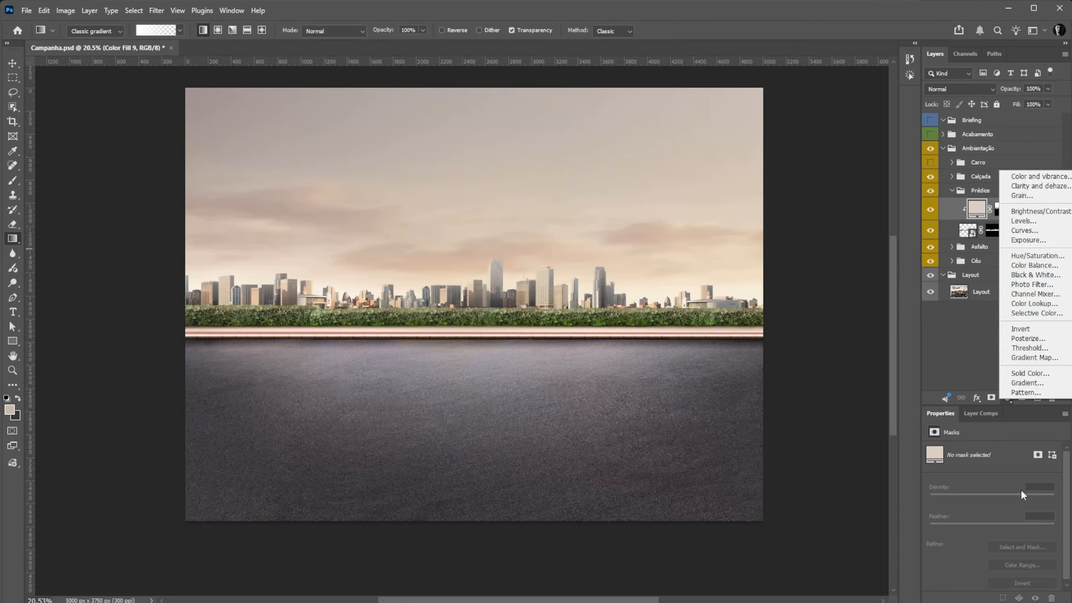
pyautogui.click(1029, 235)
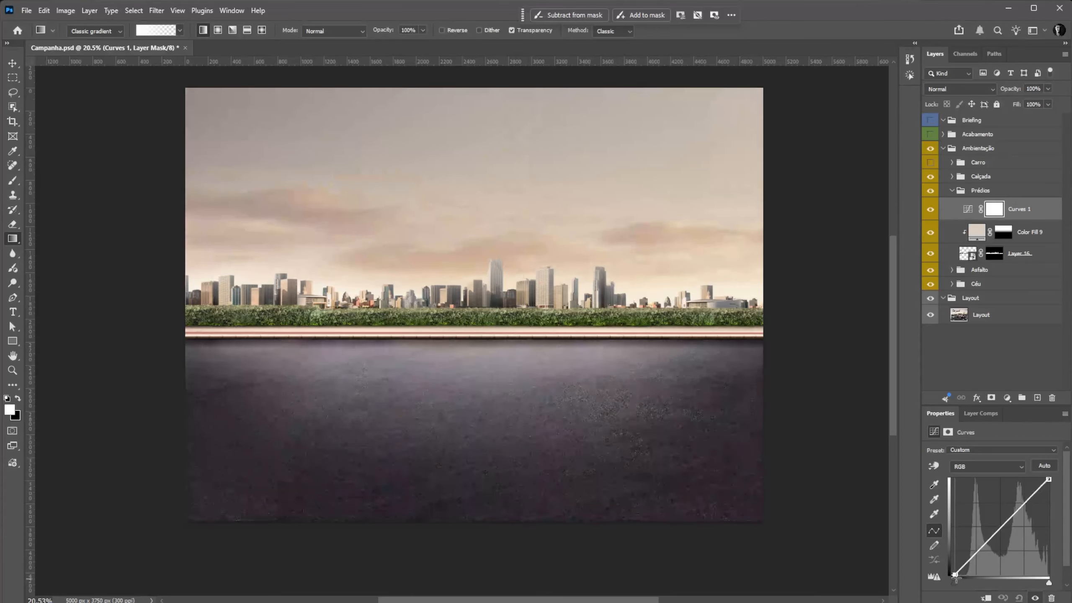
pyautogui.moveTo(956, 579); pyautogui.dragTo(957, 578)
pyautogui.moveTo(1049, 479); pyautogui.dragTo(1044, 473)
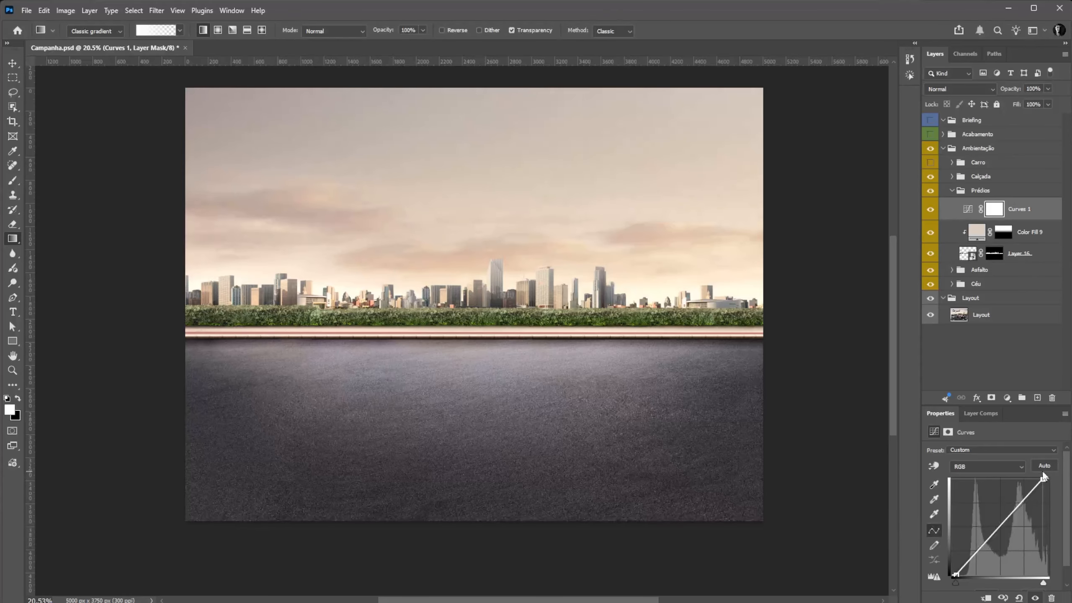
pyautogui.keyDown('alt'); pyautogui.click(1021, 223); pyautogui.keyUp('alt')
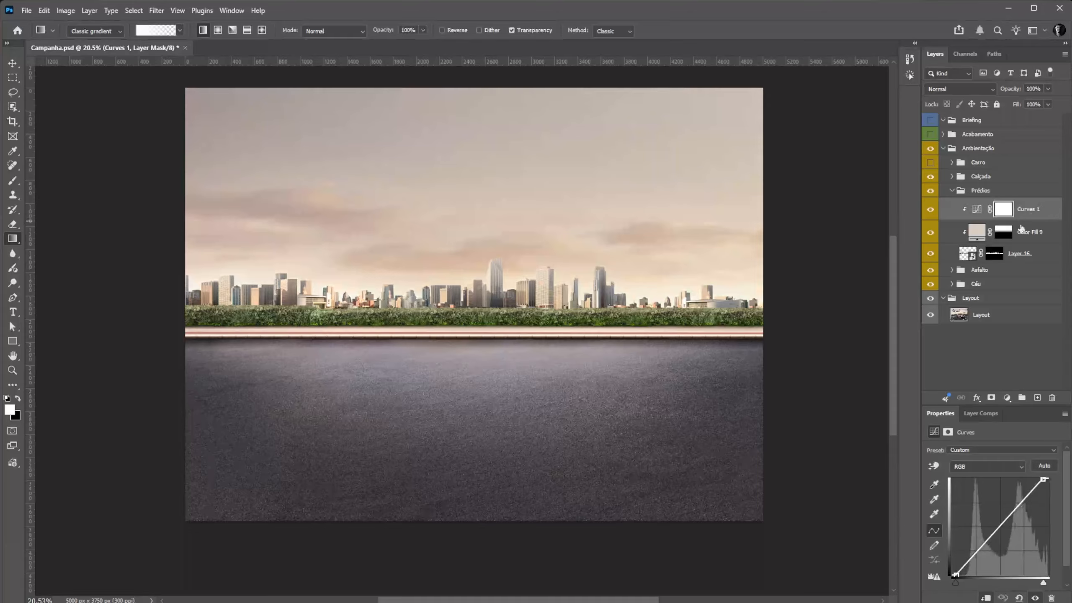
pyautogui.click(930, 210)
pyautogui.click(931, 210)
pyautogui.press('z')
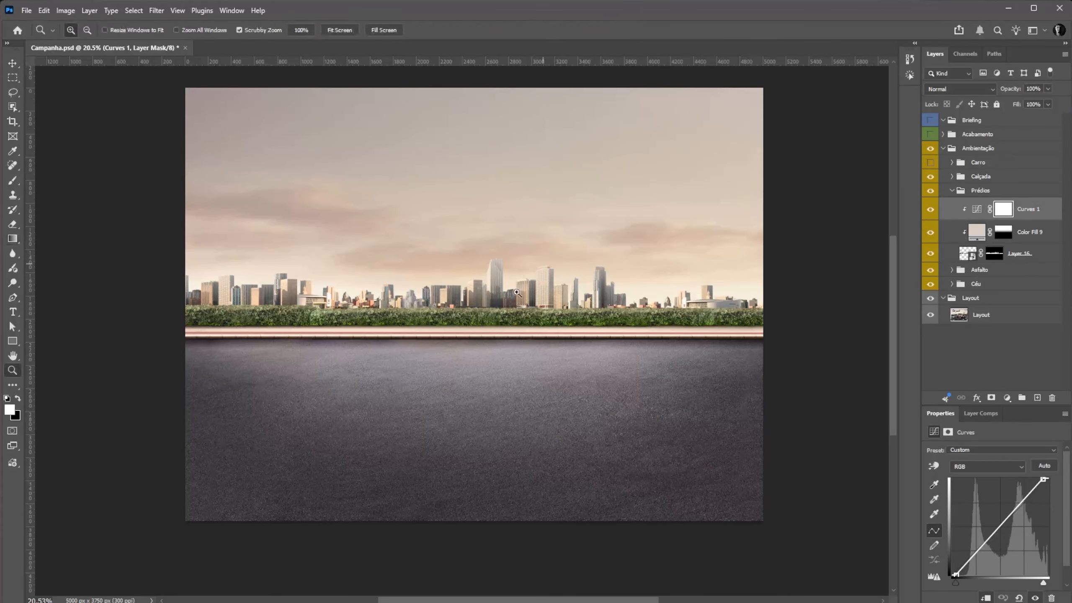
pyautogui.scroll(-4, 541, 251)
pyautogui.scroll(3, 541, 251)
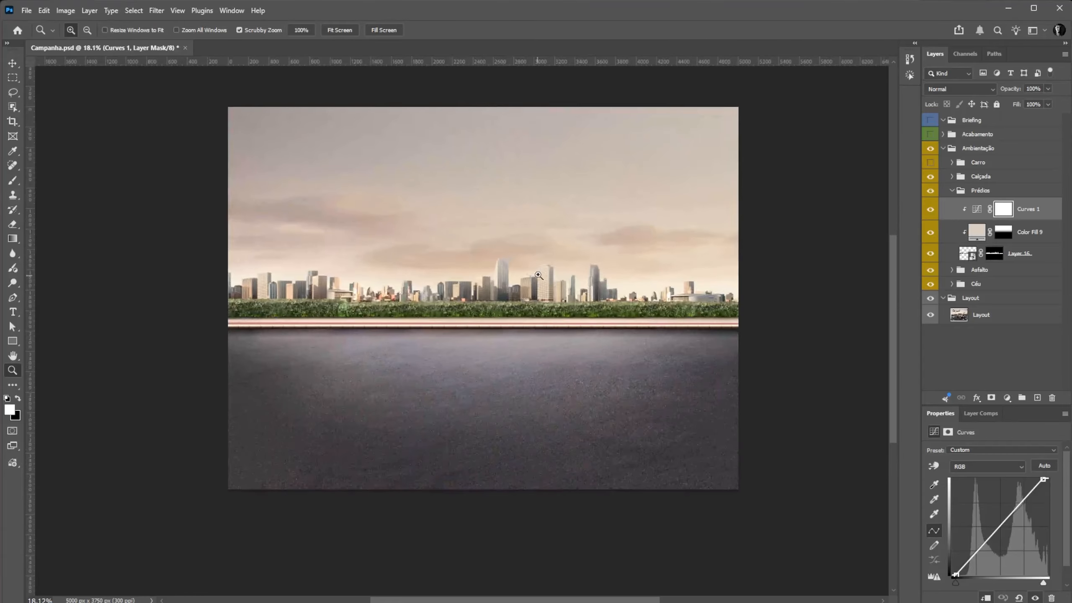
pyautogui.scroll(1, 557, 266)
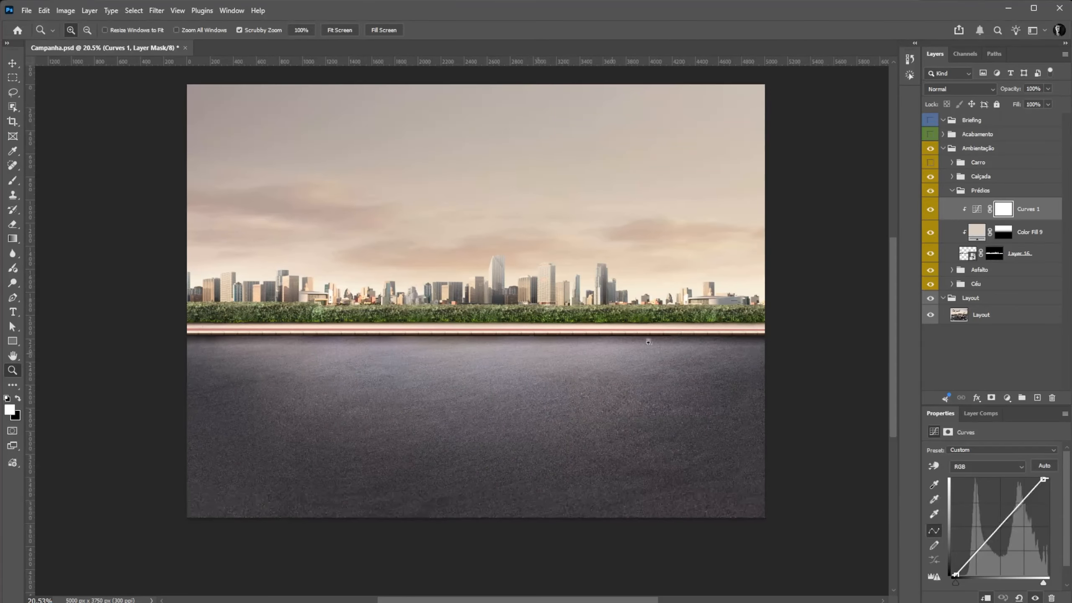
# Add a Curves adjustment layer in Screen mode above the sky image in the Céu group and compare it with the layer hidden
pyautogui.click(953, 284)
pyautogui.click(975, 300)
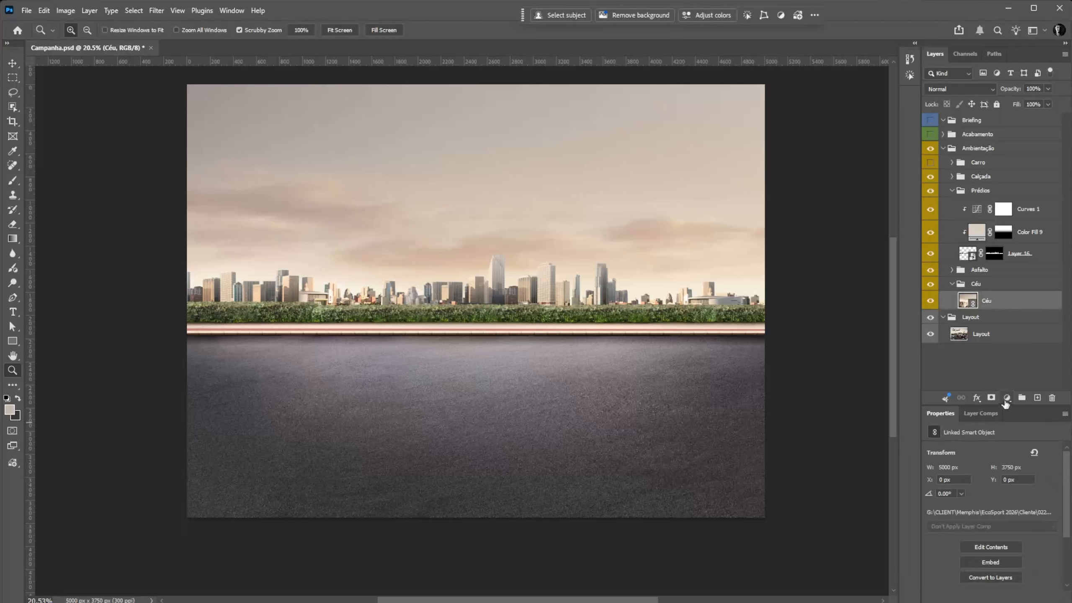
pyautogui.click(1008, 397)
pyautogui.click(1025, 227)
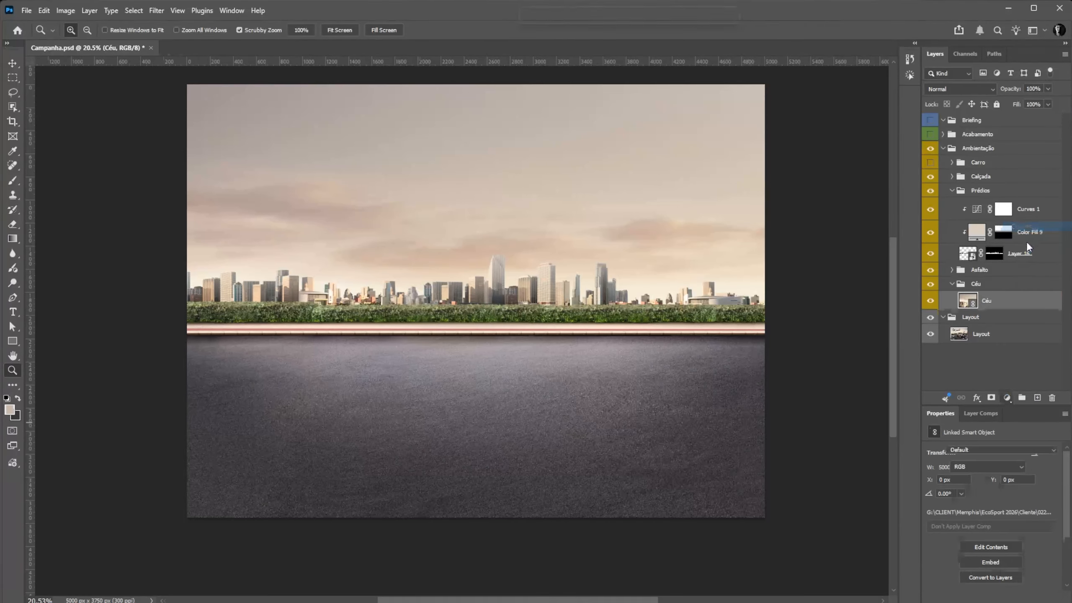
pyautogui.hotkey('shift', 'alt', 's')
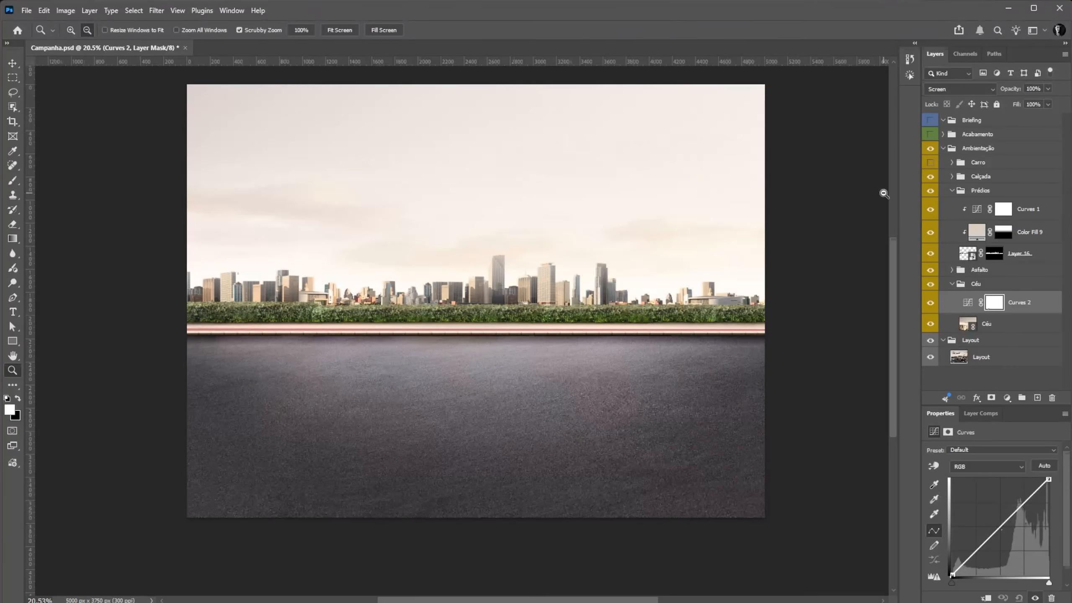
pyautogui.click(931, 303)
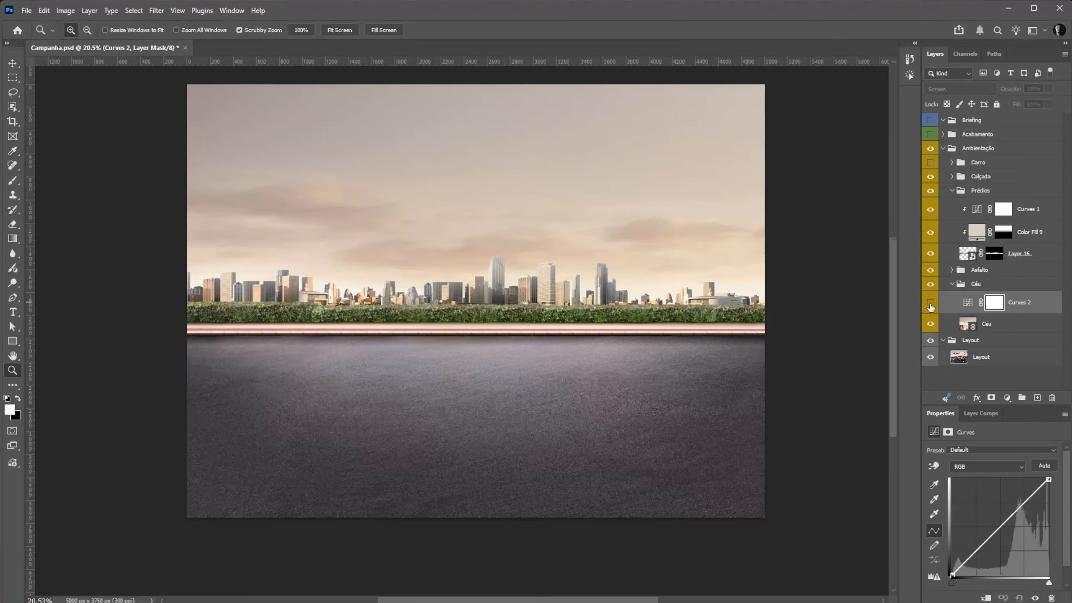
pyautogui.click(932, 303)
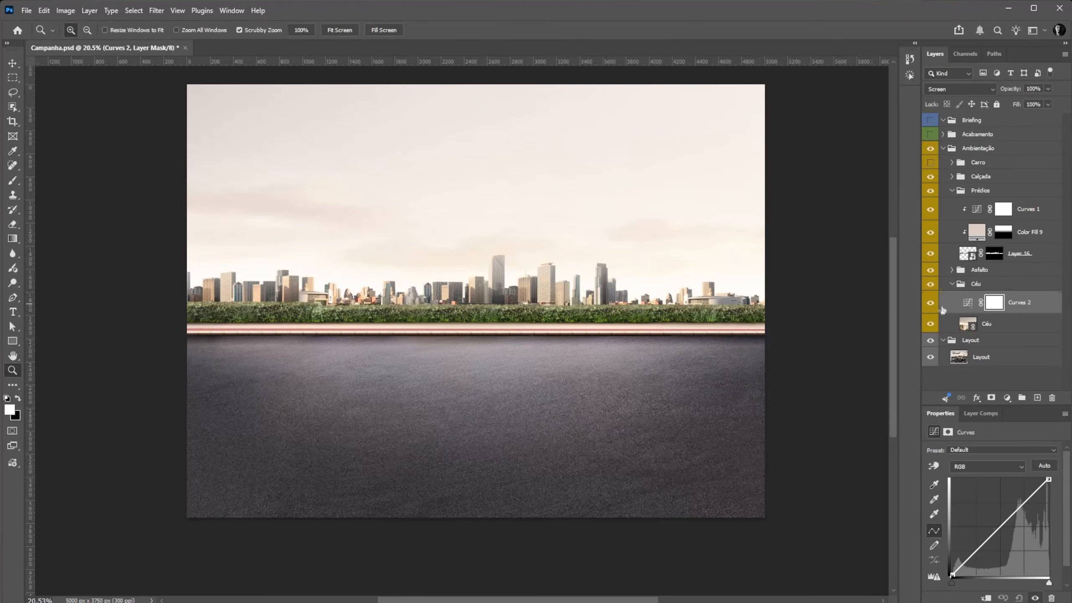
# Invert the mask of the Céu group's Curves layer and draw a radial white-to-transparent gradient outward from the skyline
pyautogui.click(1002, 303)
pyautogui.hotkey('ctrl', 'i')
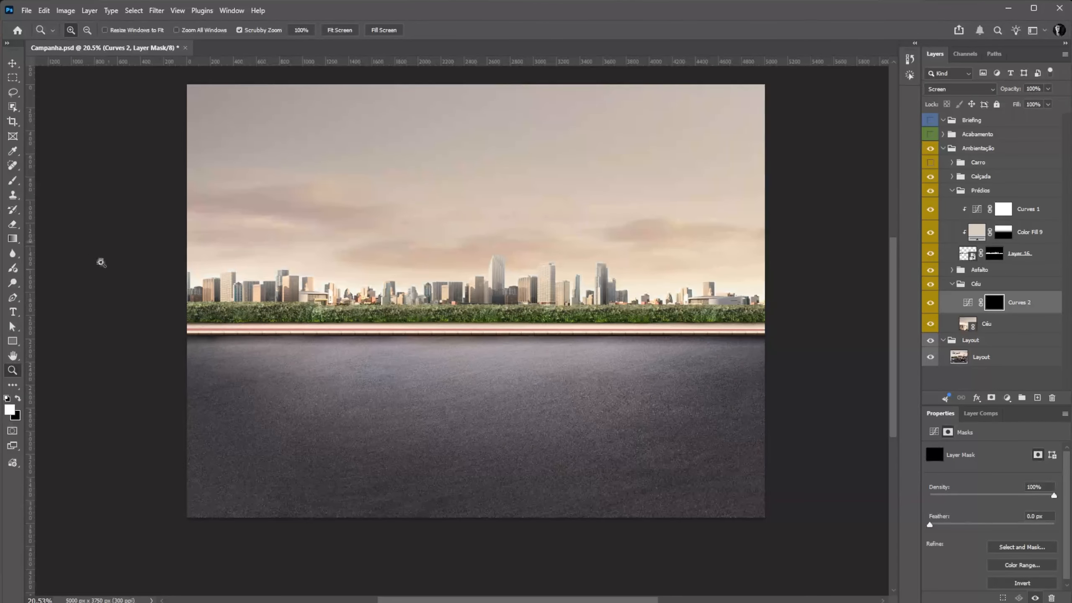
pyautogui.press('g')
pyautogui.click(218, 31)
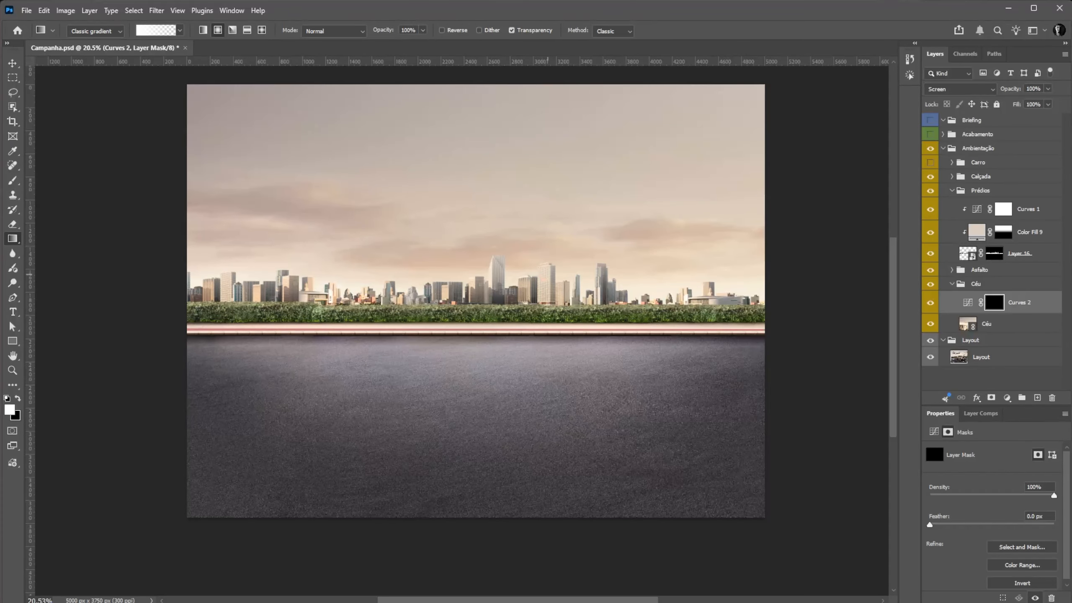
pyautogui.moveTo(513, 263); pyautogui.dragTo(755, 105)
pyautogui.press('v')
pyautogui.moveTo(528, 258)
pyautogui.mouseDown()
pyautogui.moveTo(517, 270)
pyautogui.moveTo(524, 253)
pyautogui.mouseUp()
pyautogui.click(997, 307)
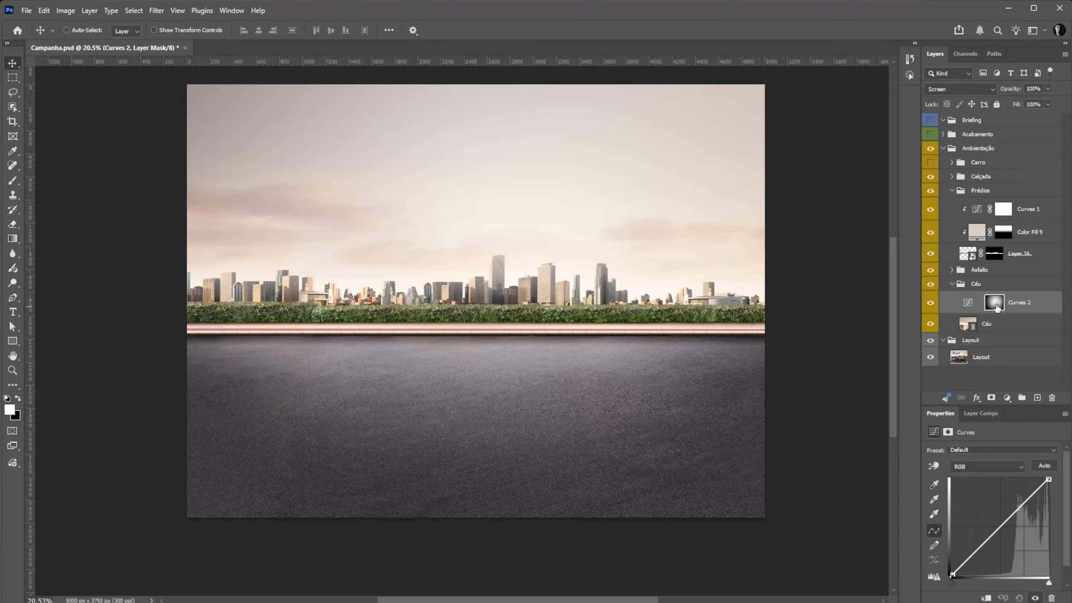
# Reduce the opacity of the sky's Screen-mode Curves layer to 30% and collapse the Prédios group
pyautogui.click(968, 302)
pyautogui.moveTo(1017, 90); pyautogui.dragTo(978, 94)
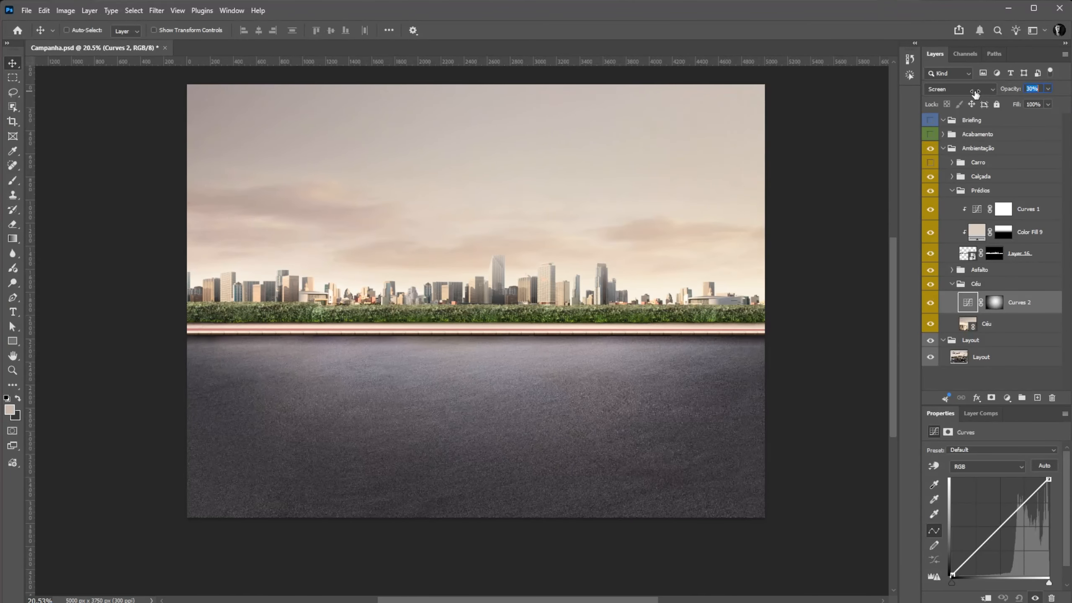
pyautogui.press('z')
pyautogui.moveTo(548, 351)
pyautogui.mouseDown()
pyautogui.moveTo(507, 352)
pyautogui.moveTo(560, 352)
pyautogui.mouseUp()
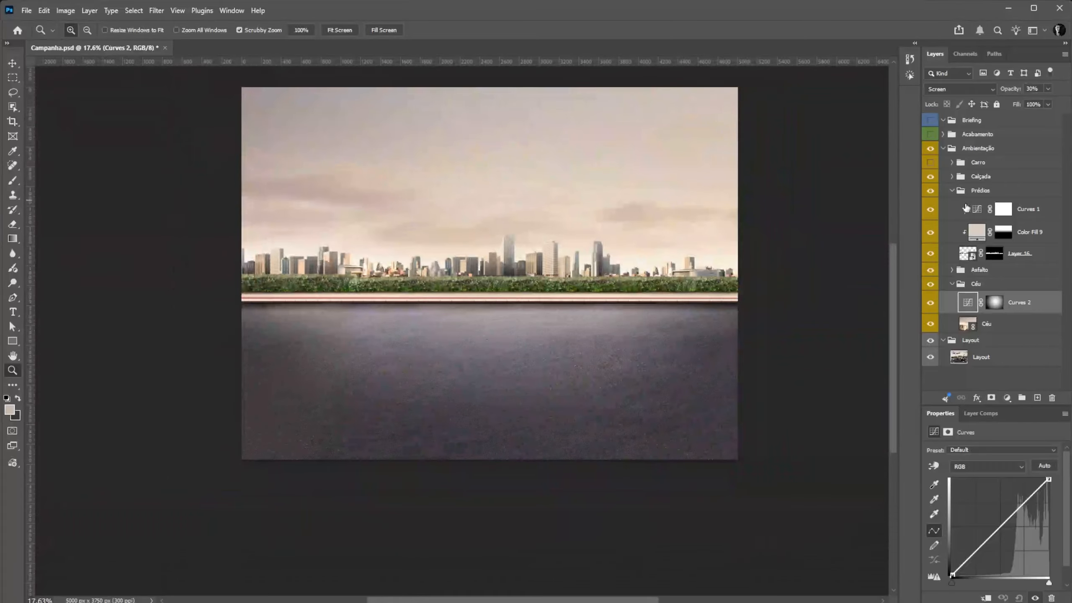
pyautogui.click(953, 191)
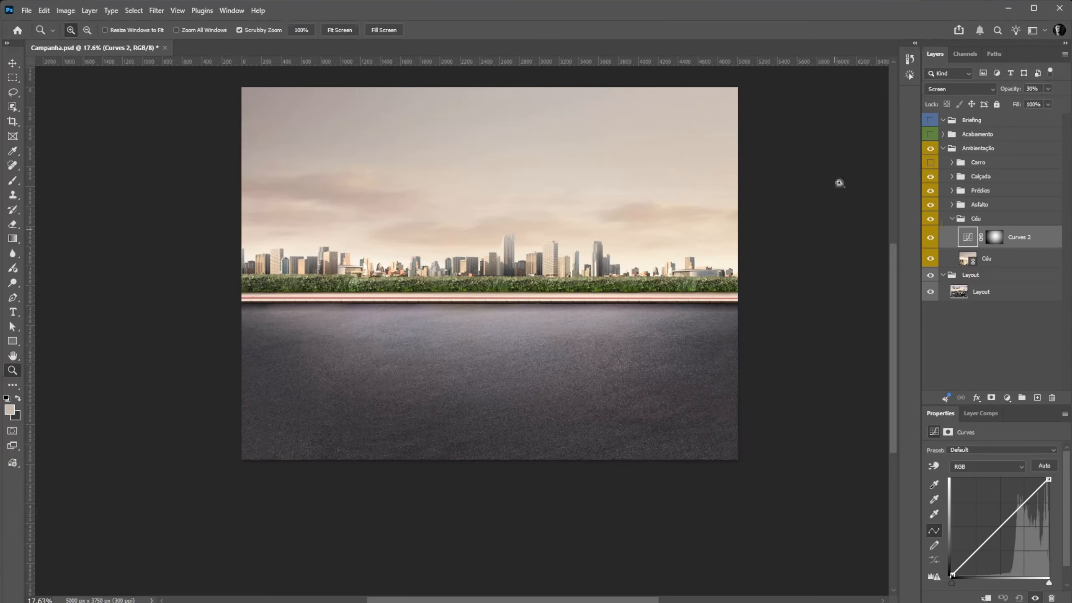
# Switch to Adobe Bridge, view the brown EcoSport sunset photo full screen as a lighting reference, and return to the Photoshop composite
pyautogui.hotkey('alt', 'Tab')
pyautogui.hotkey('alt', 'Tab')
pyautogui.hotkey('alt', 'Tab')
pyautogui.hotkey('alt', 'Tab')
pyautogui.hotkey('alt', 'Tab')
pyautogui.hotkey('alt', 'Tab')
pyautogui.hotkey('alt', 'Tab')
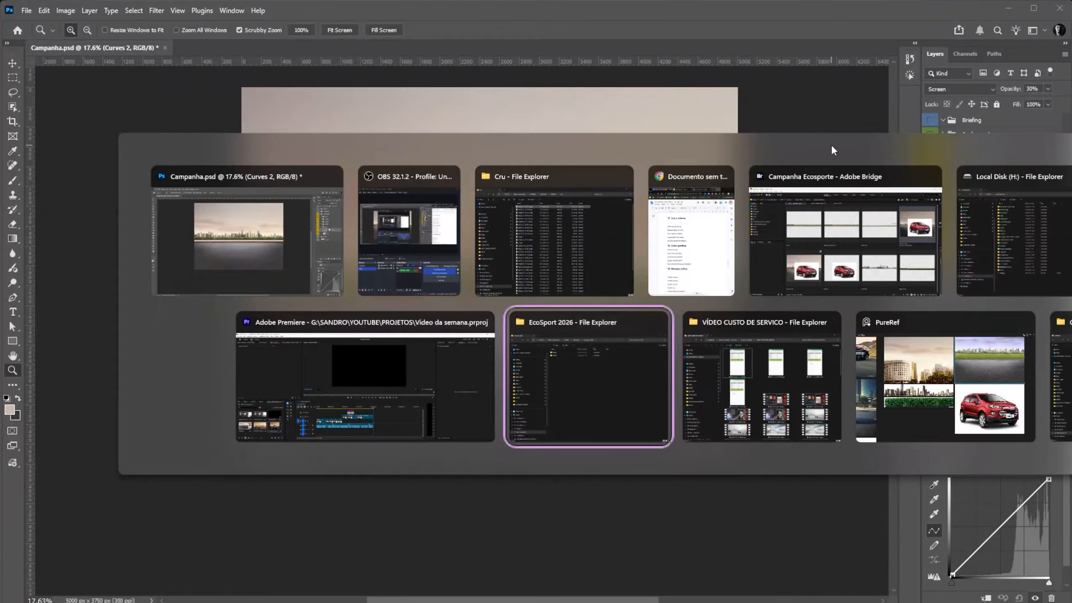
pyautogui.press('Right')
pyautogui.hotkey('ctrl', 'Down')
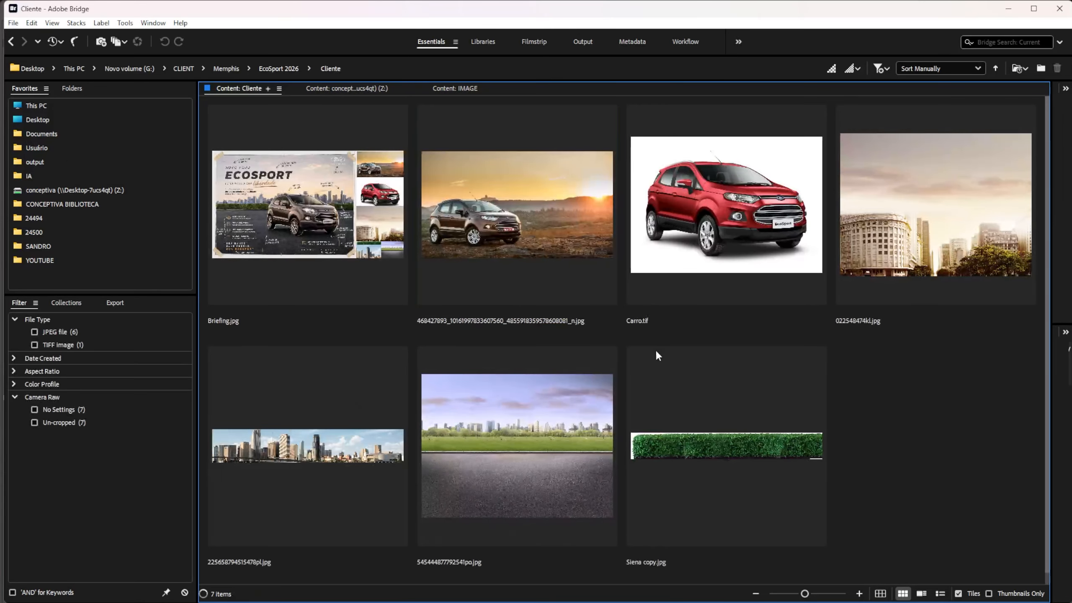
pyautogui.click(526, 205)
pyautogui.press('space')
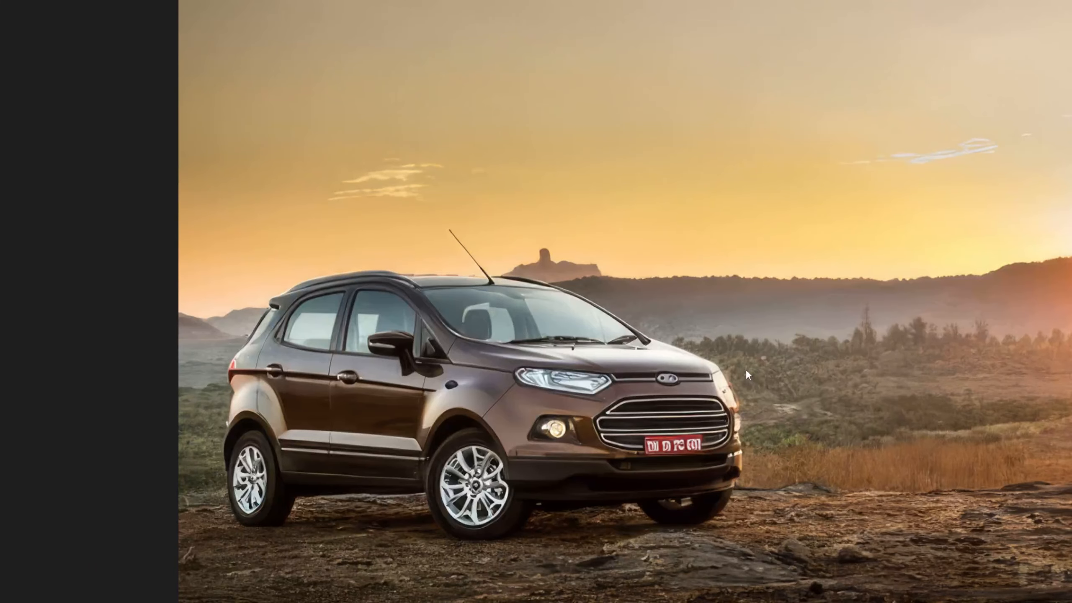
pyautogui.press('space')
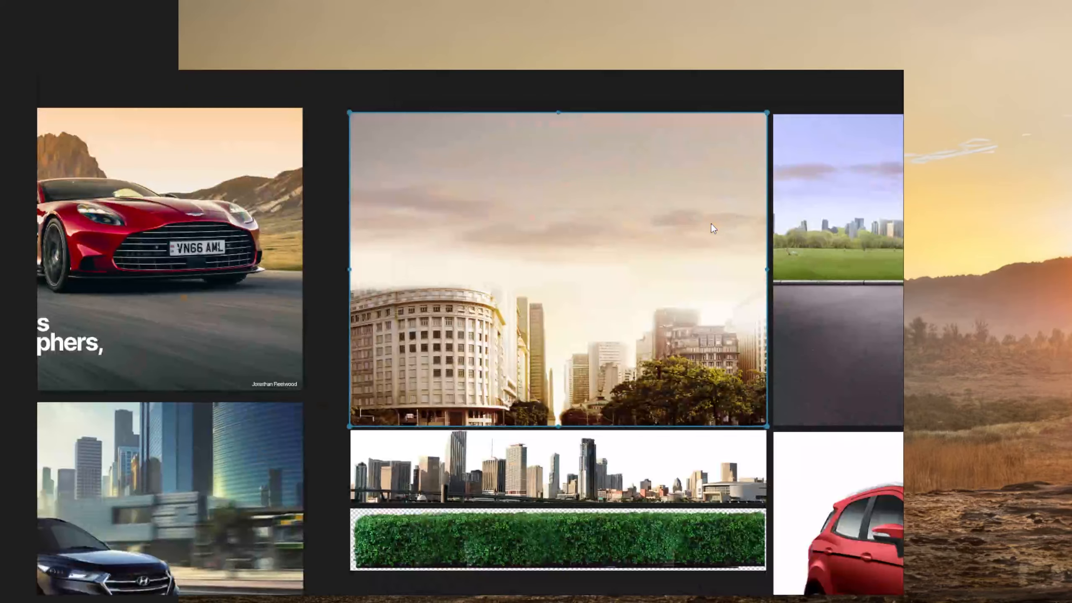
pyautogui.hotkey('alt', 'Tab')
pyautogui.hotkey('alt', 'Tab')
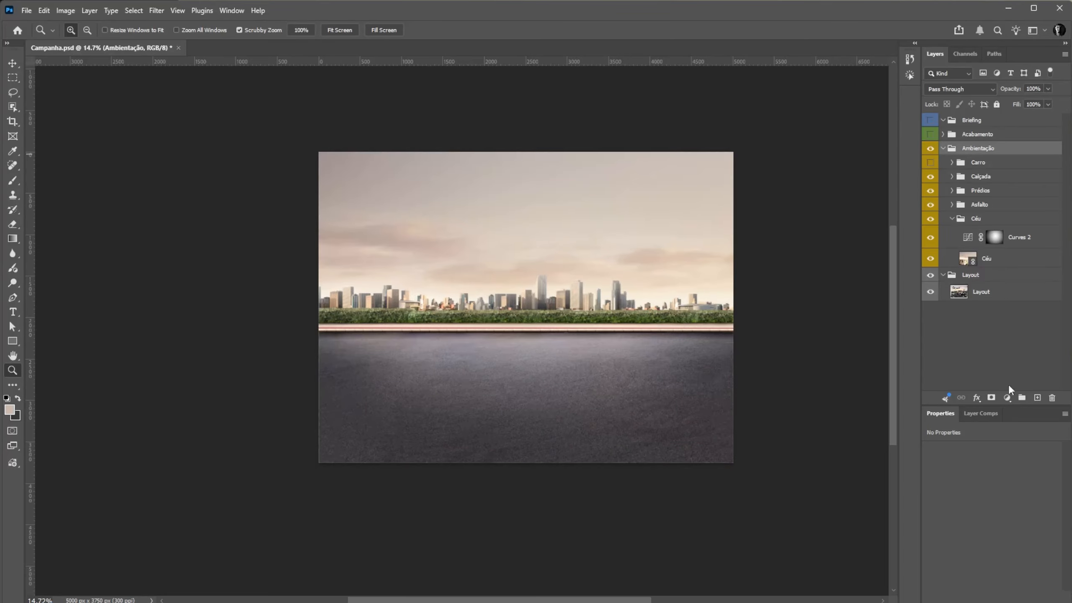
# Add a Curves adjustment layer at the top of the Ambientação group and move its black point inward to deepen the shadows
pyautogui.click(1008, 398)
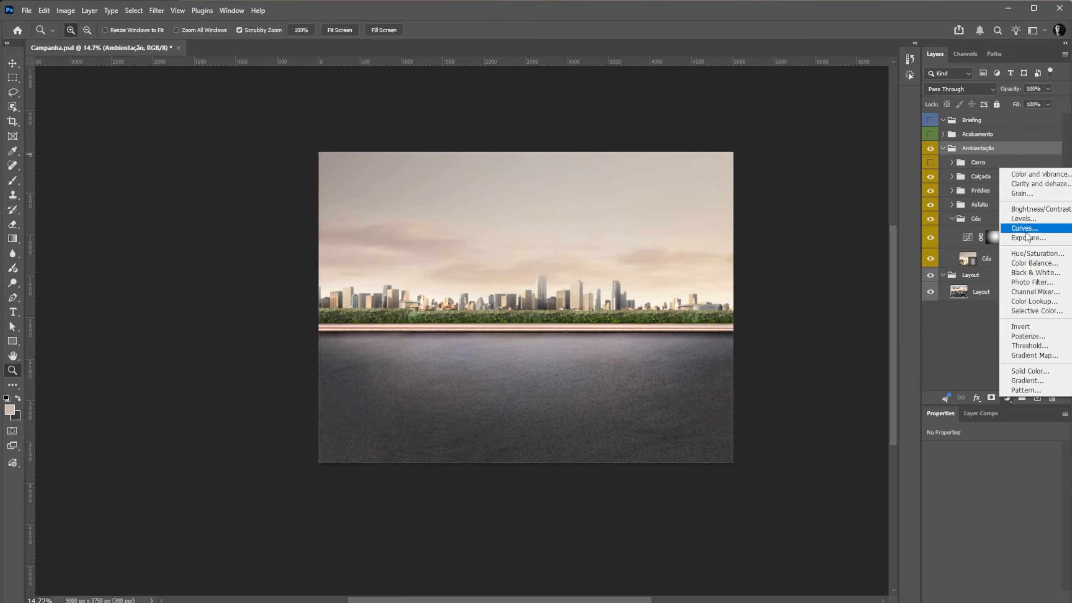
pyautogui.click(1025, 229)
pyautogui.moveTo(958, 574); pyautogui.dragTo(963, 574)
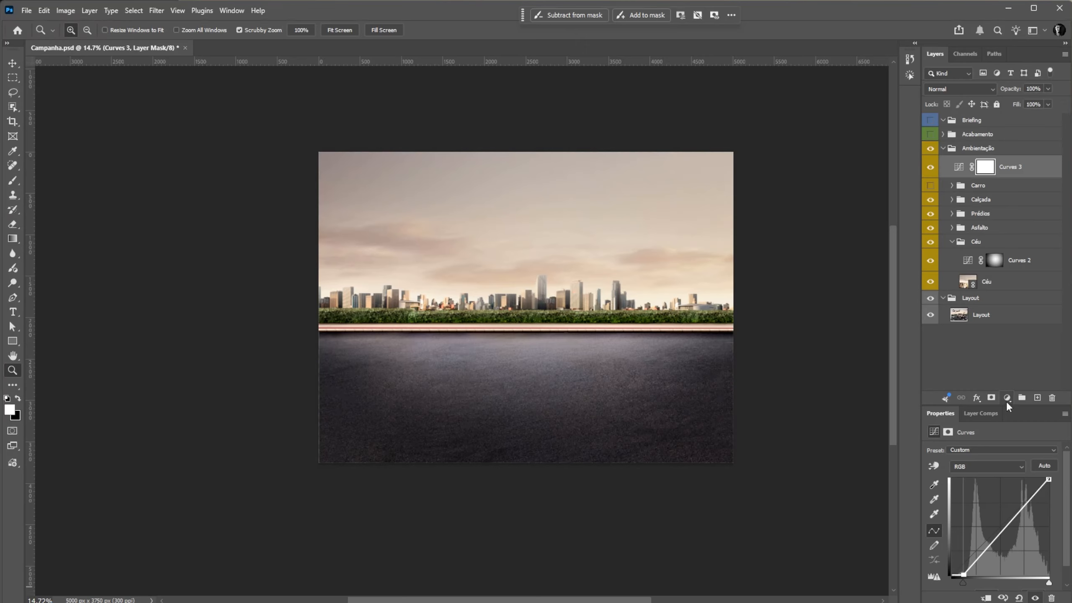
# Add a Color Balance adjustment layer above that Curves layer with midtones set to +27 red and -15 blue
pyautogui.click(1007, 401)
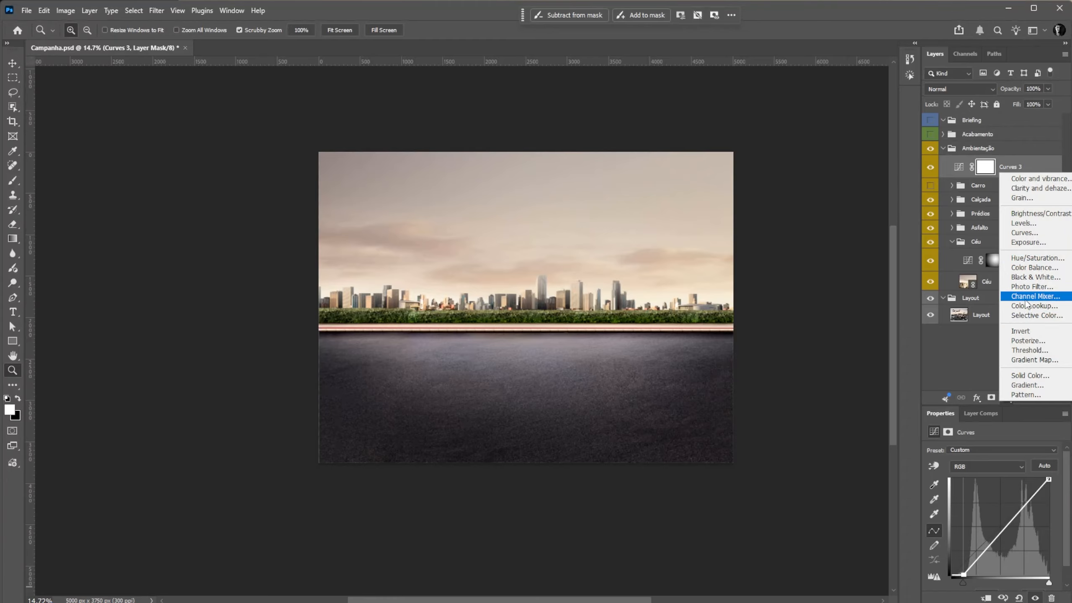
pyautogui.click(1027, 269)
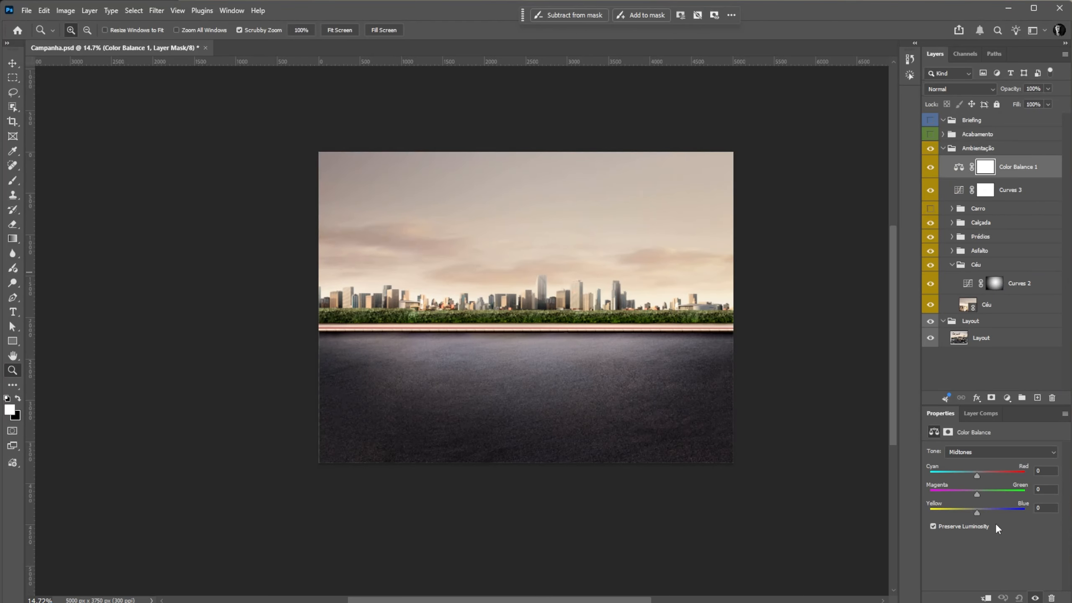
pyautogui.moveTo(974, 512); pyautogui.dragTo(970, 513)
pyautogui.moveTo(549, 298)
pyautogui.mouseDown()
pyautogui.moveTo(658, 298)
pyautogui.moveTo(585, 299)
pyautogui.moveTo(573, 264)
pyautogui.mouseUp()
pyautogui.press('b')
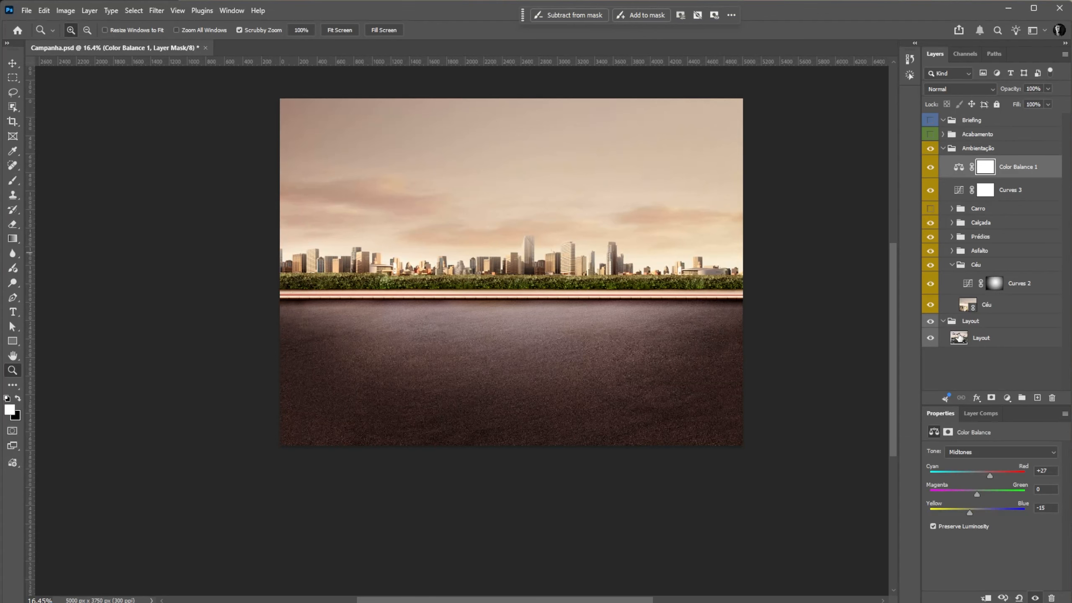
# Load the asphalt mask as a selection, darken that area of the Color Balance mask to about 153 output with Curves, and deselect
pyautogui.click(952, 251)
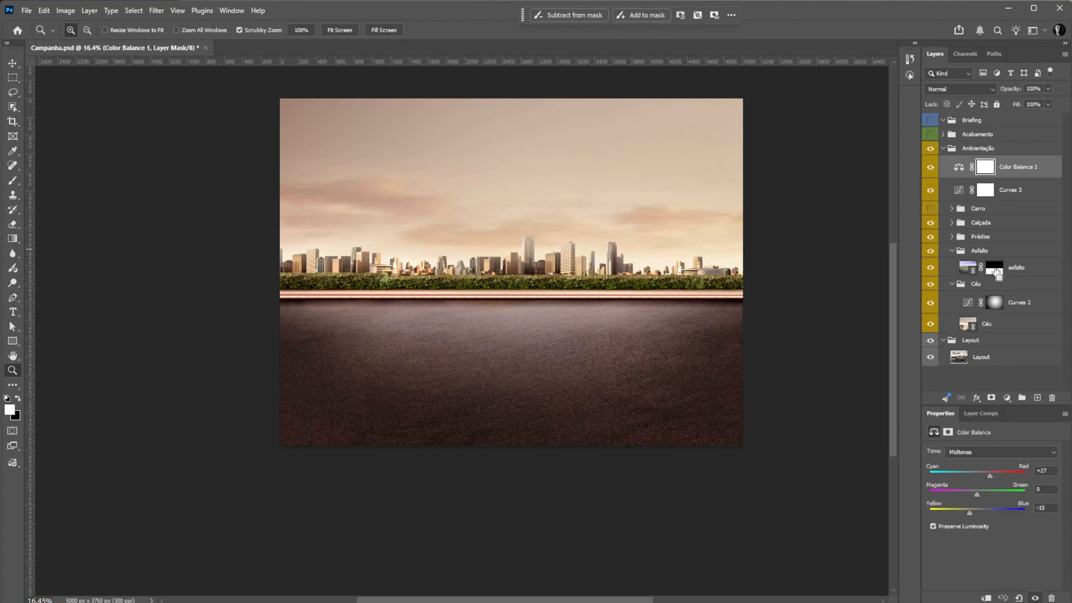
pyautogui.keyDown('ctrl'); pyautogui.click(995, 270); pyautogui.keyUp('ctrl')
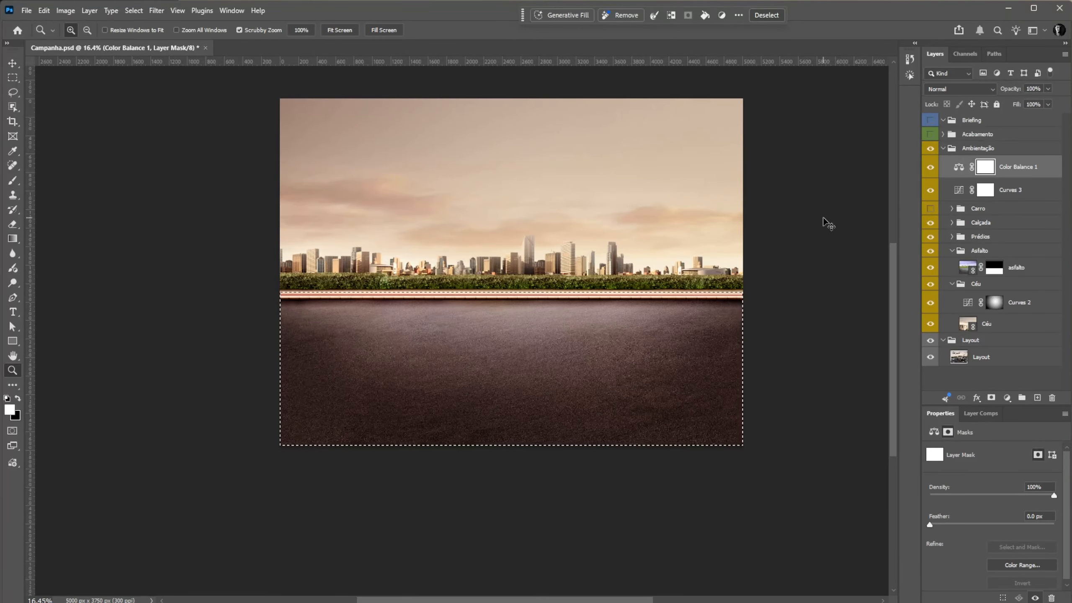
pyautogui.hotkey('ctrl', 'm')
pyautogui.moveTo(827, 128); pyautogui.dragTo(1061, 178)
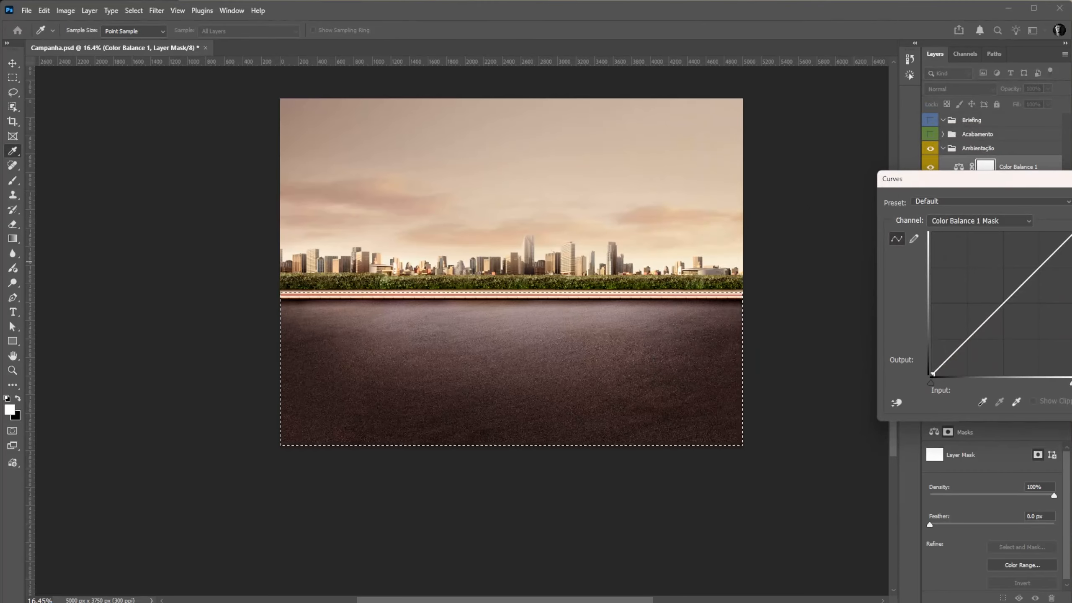
pyautogui.moveTo(1065, 245); pyautogui.dragTo(1065, 290)
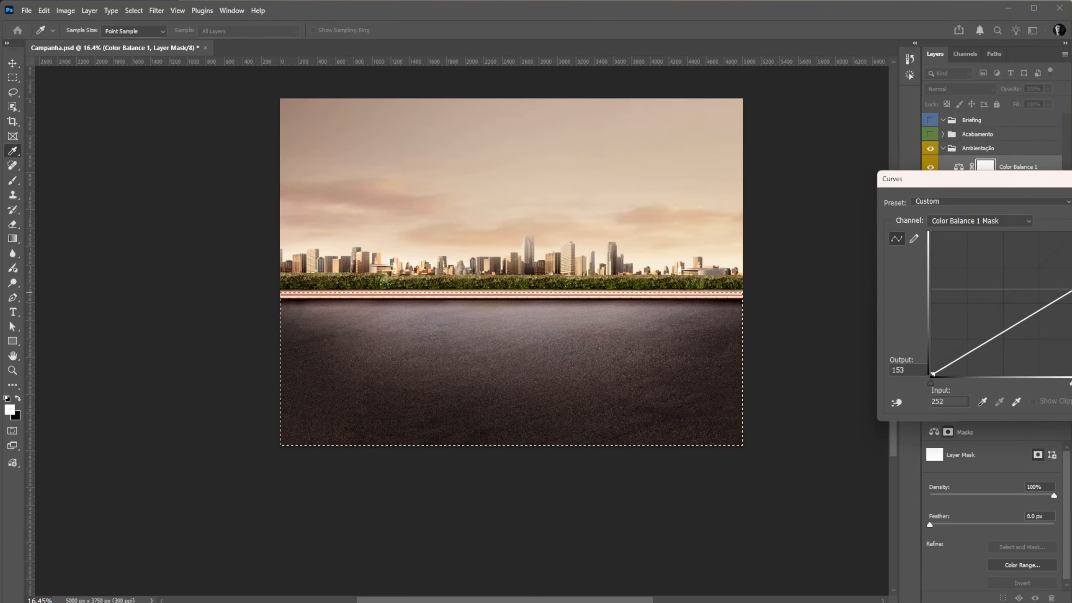
pyautogui.press('Return')
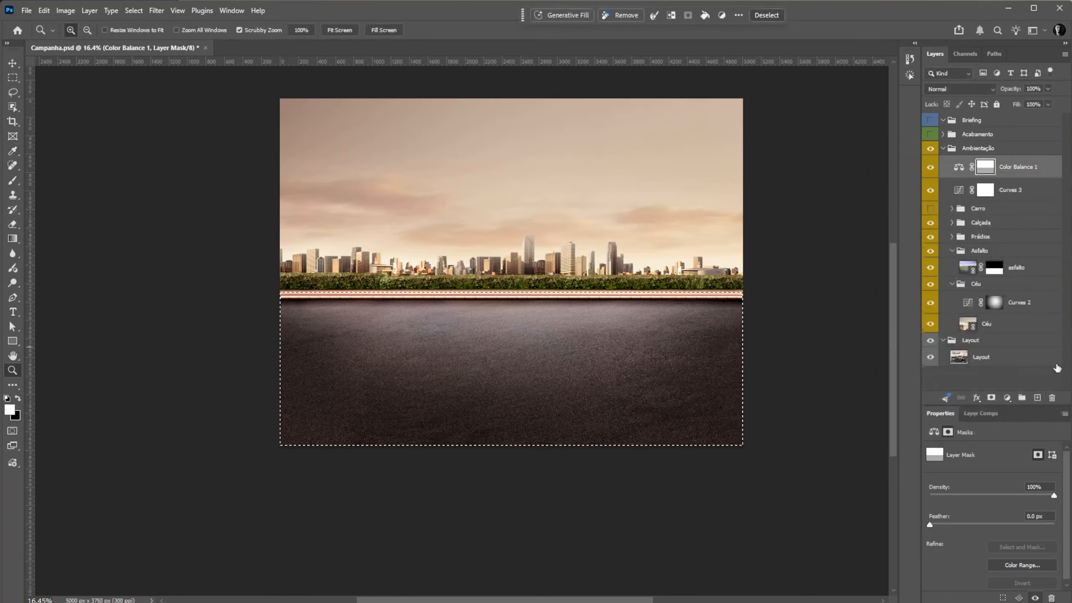
pyautogui.hotkey('ctrl', 'd')
# Show the Carro group again and inspect the car against the warm-toned background
pyautogui.scroll(3, 578, 243)
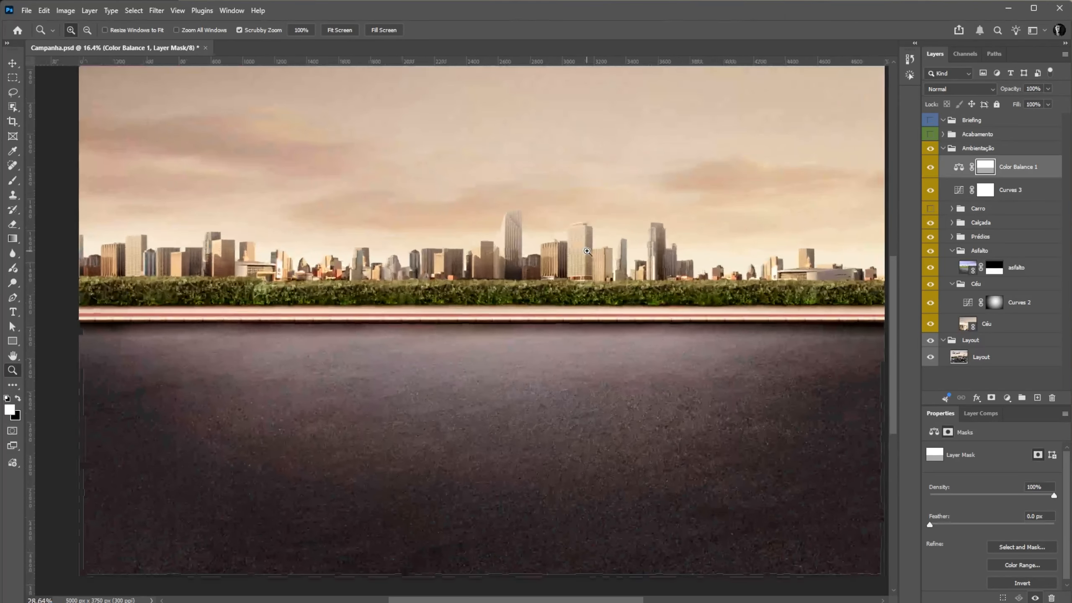
pyautogui.scroll(1, 577, 240)
pyautogui.scroll(-5, 737, 258)
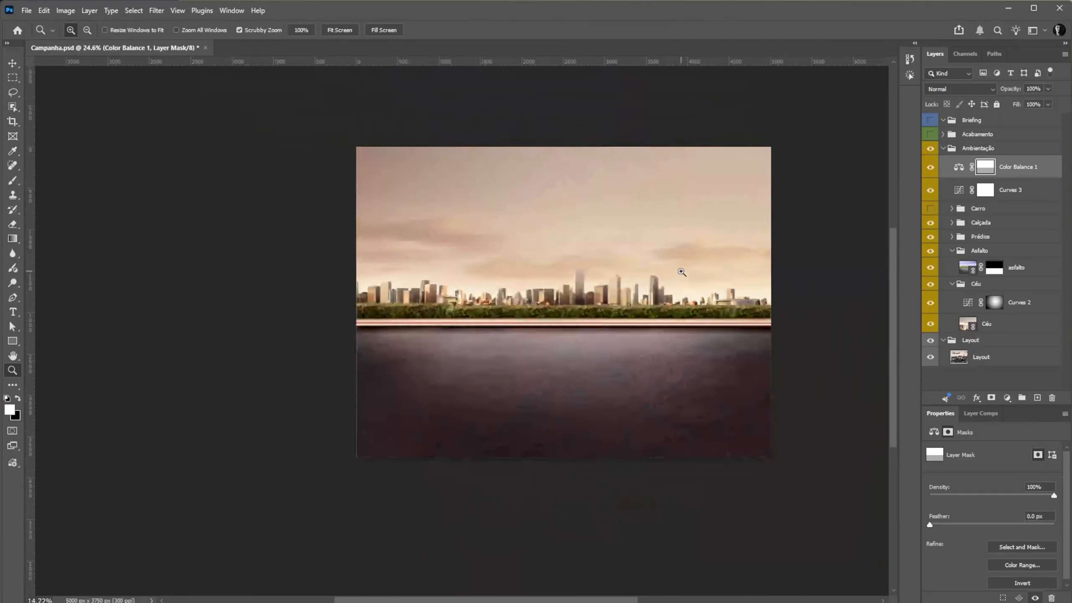
pyautogui.click(930, 208)
pyautogui.scroll(5, 678, 293)
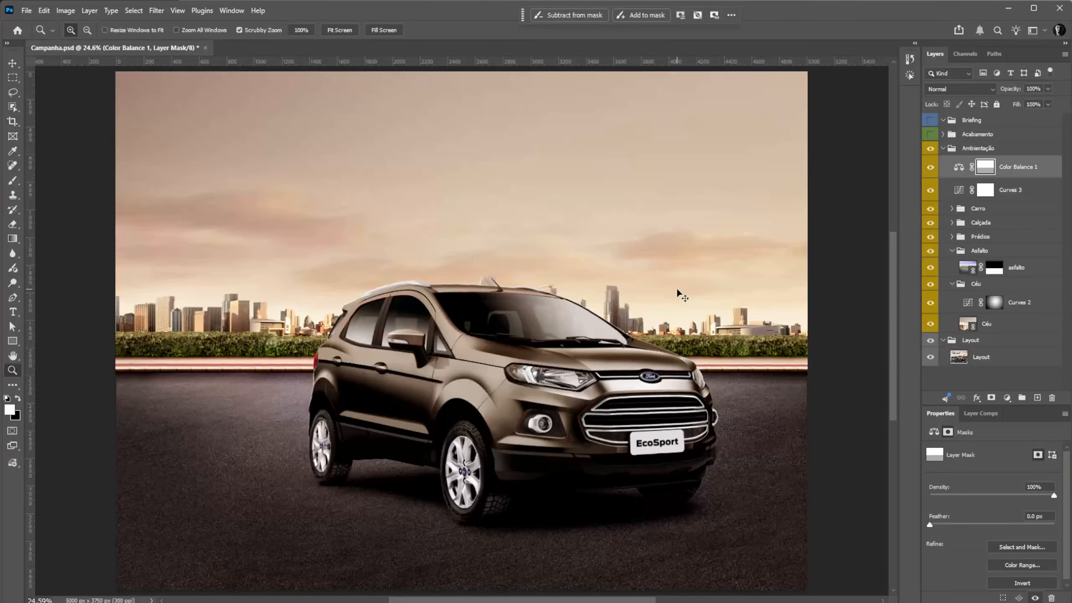
pyautogui.scroll(-2, 677, 292)
pyautogui.scroll(4, 478, 341)
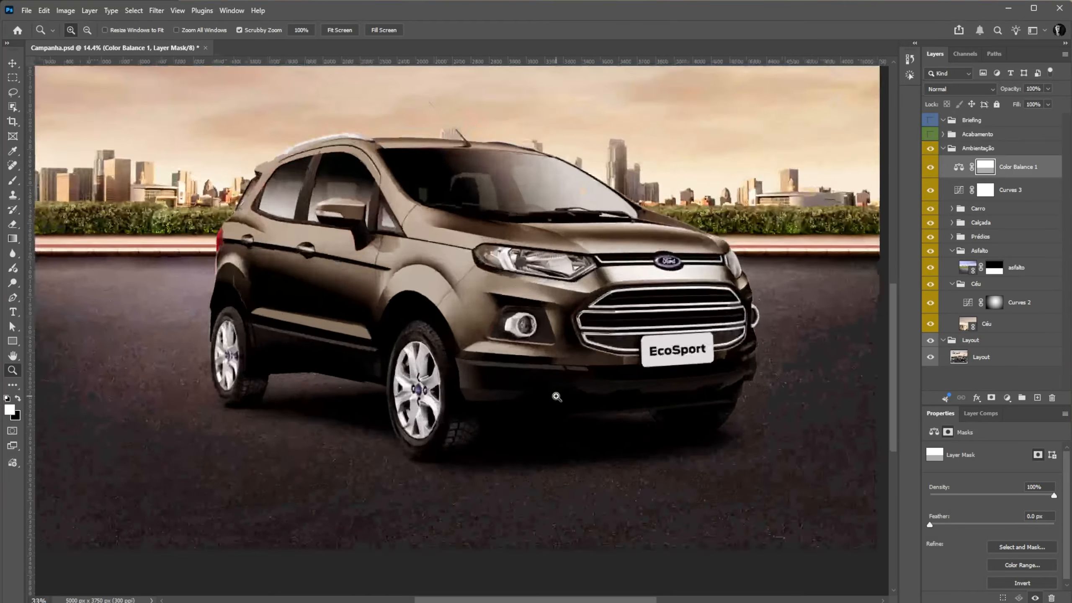
pyautogui.scroll(-2, 478, 340)
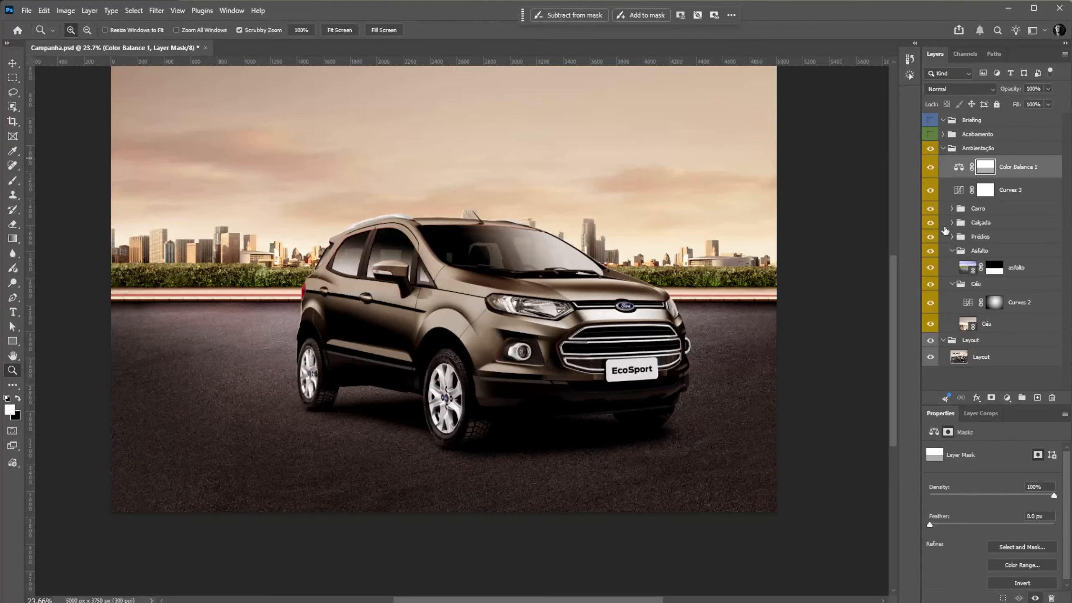
# Load the car's mask as a selection, darken that area of the upper Curves layer's mask to grey, deselect, and inspect the mask
pyautogui.click(951, 209)
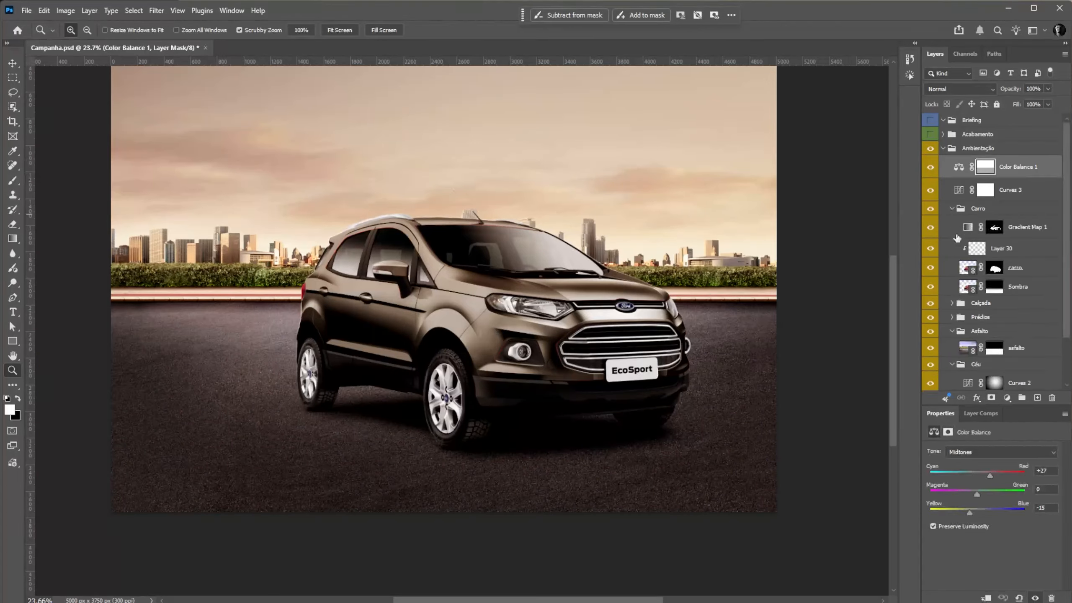
pyautogui.keyDown('ctrl'); pyautogui.click(995, 268); pyautogui.keyUp('ctrl')
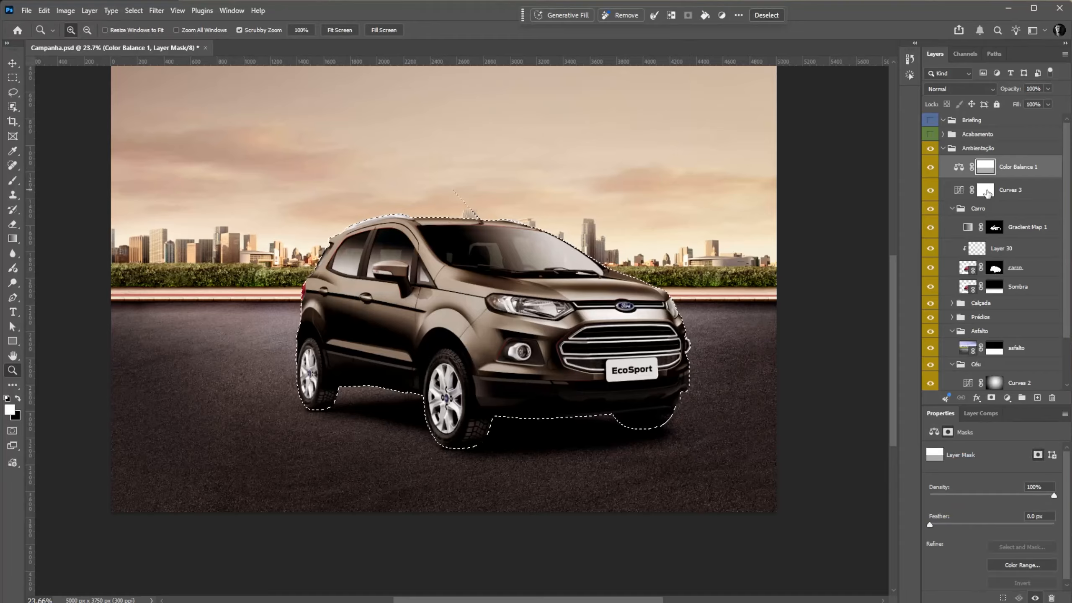
pyautogui.click(986, 190)
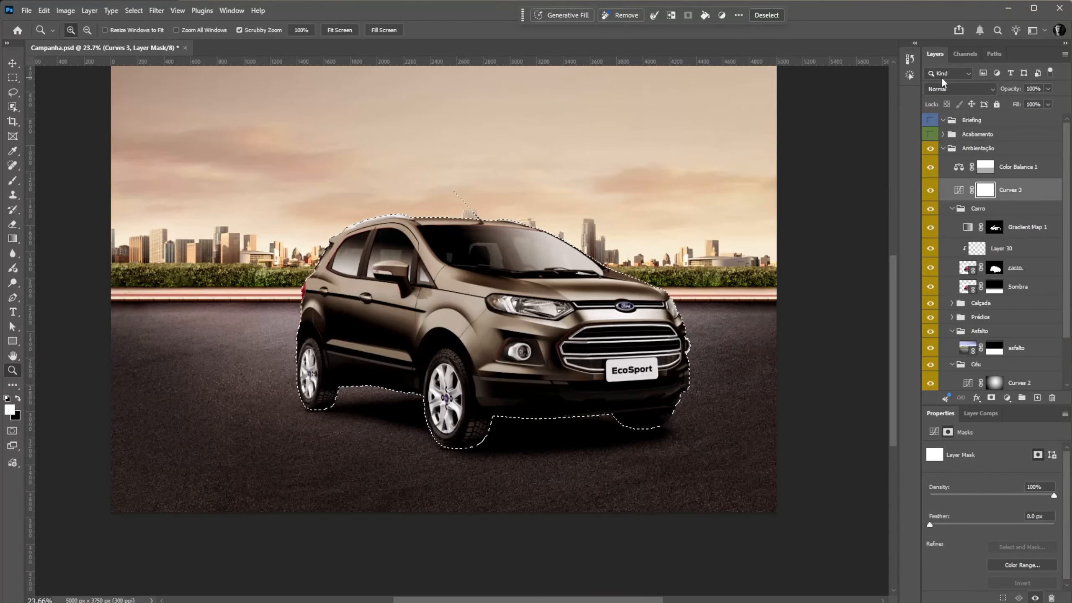
pyautogui.hotkey('ctrl', 'm')
pyautogui.moveTo(1024, 185); pyautogui.dragTo(934, 85)
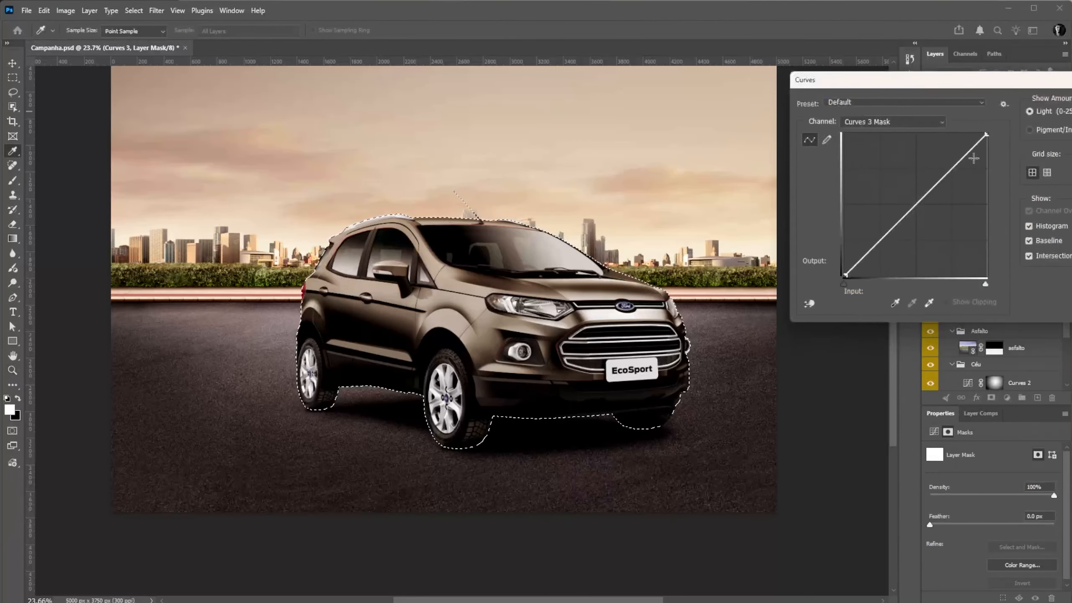
pyautogui.moveTo(986, 134); pyautogui.dragTo(1007, 189)
pyautogui.press('Return')
pyautogui.hotkey('ctrl', 'd')
pyautogui.keyDown('alt'); pyautogui.click(987, 191); pyautogui.keyUp('alt')
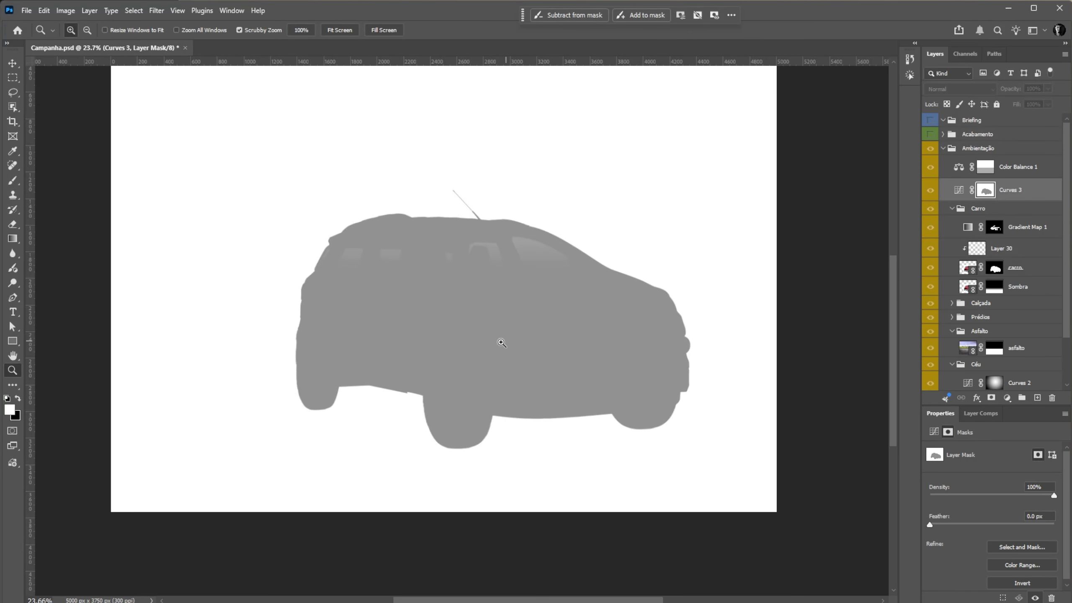
pyautogui.keyDown('alt'); pyautogui.click(988, 195); pyautogui.keyUp('alt')
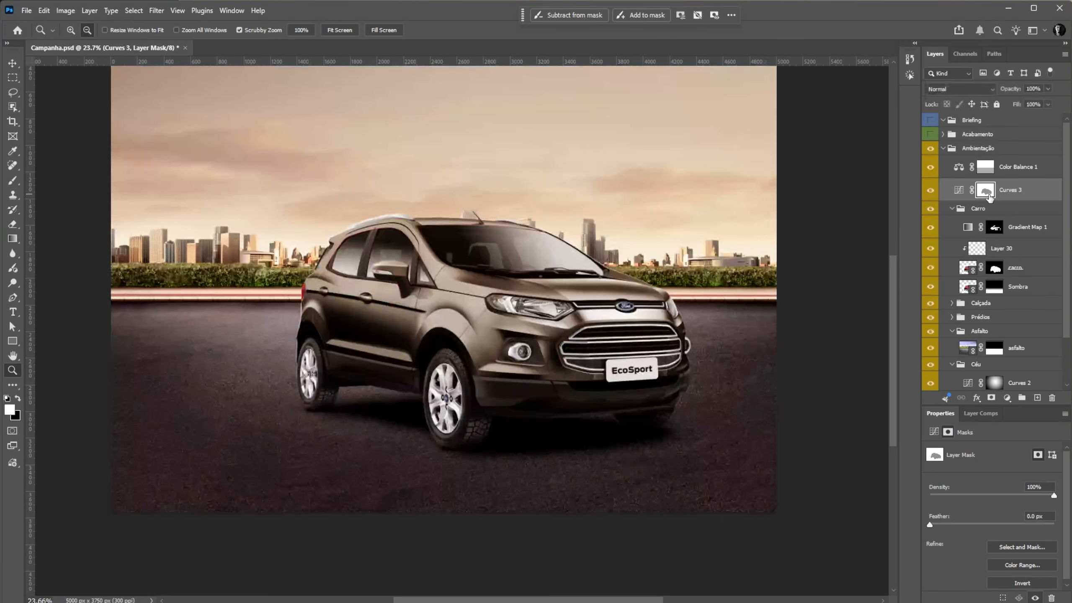
# Add a Color Lookup adjustment layer above the Curves layer in the Céu group
pyautogui.hotkey('ctrl', '-')
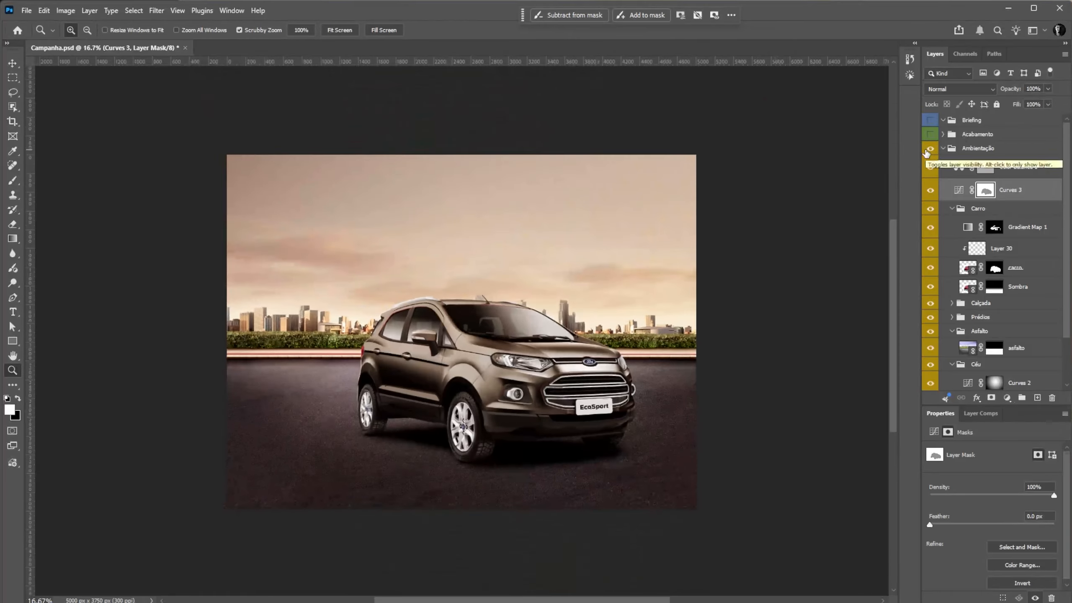
pyautogui.hotkey('ctrl', '0')
pyautogui.moveTo(581, 221); pyautogui.dragTo(560, 266)
pyautogui.scroll(-3, 1060, 277)
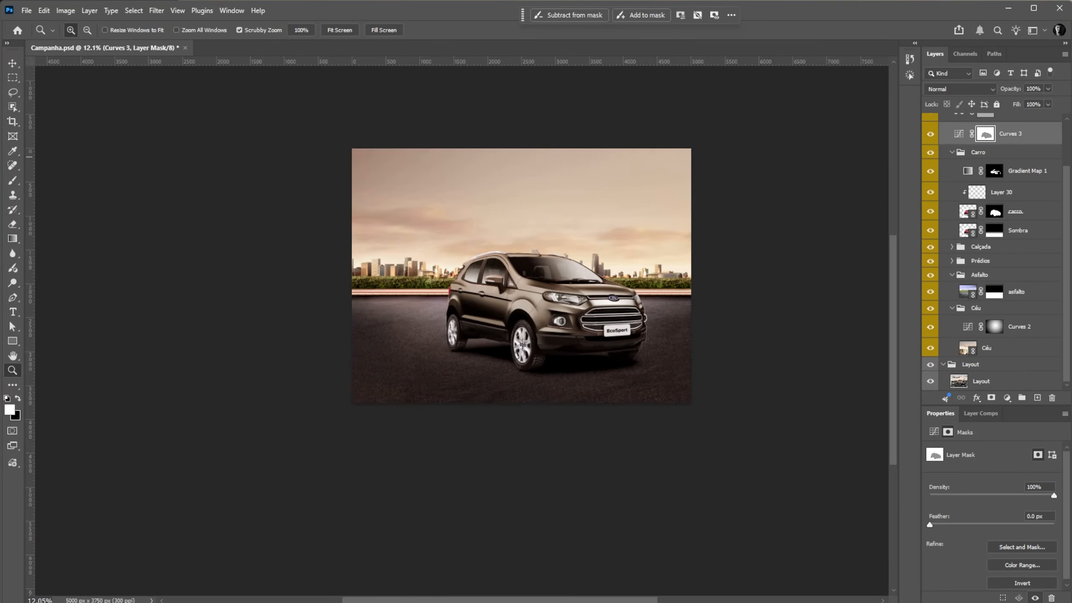
pyautogui.click(971, 333)
pyautogui.click(1007, 398)
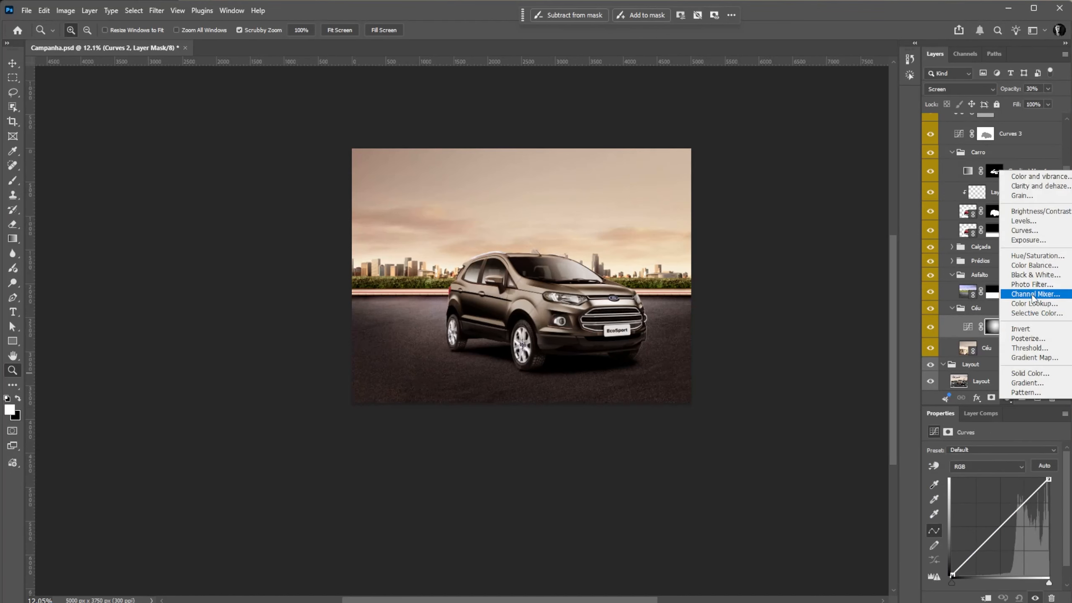
pyautogui.click(1034, 303)
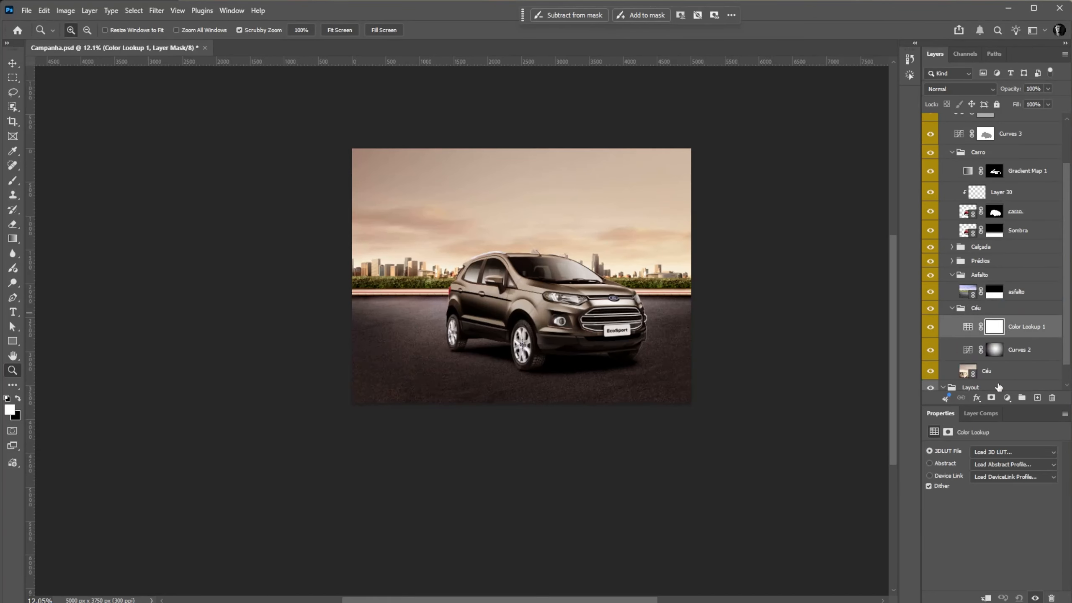
# Apply the Crisp_Warm.look 3D LUT at 30% layer opacity and compare the sky with and without it
pyautogui.click(1013, 451)
pyautogui.click(1008, 210)
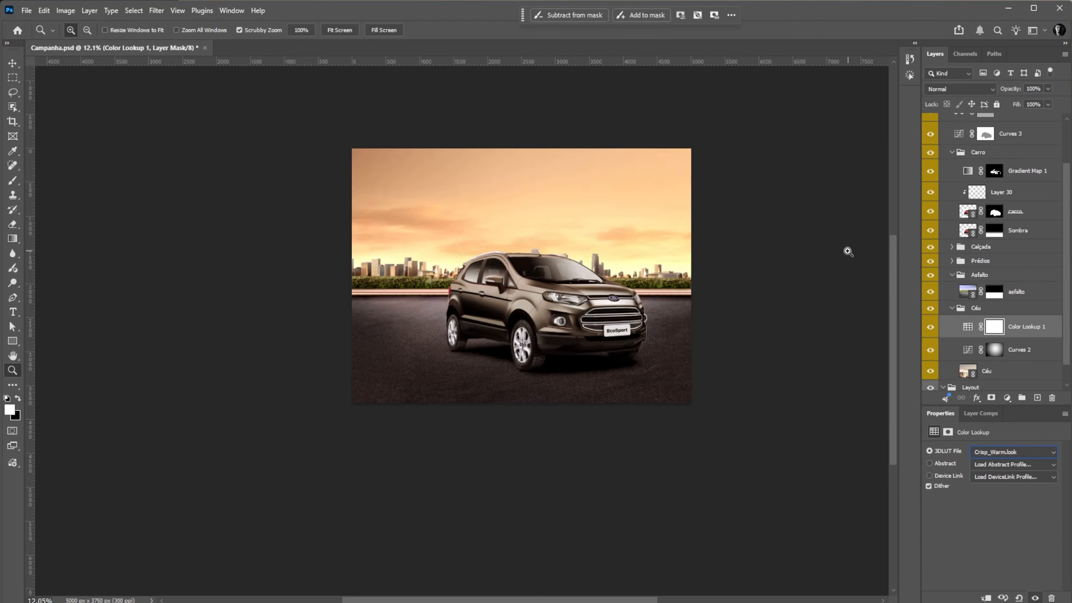
pyautogui.press('3')
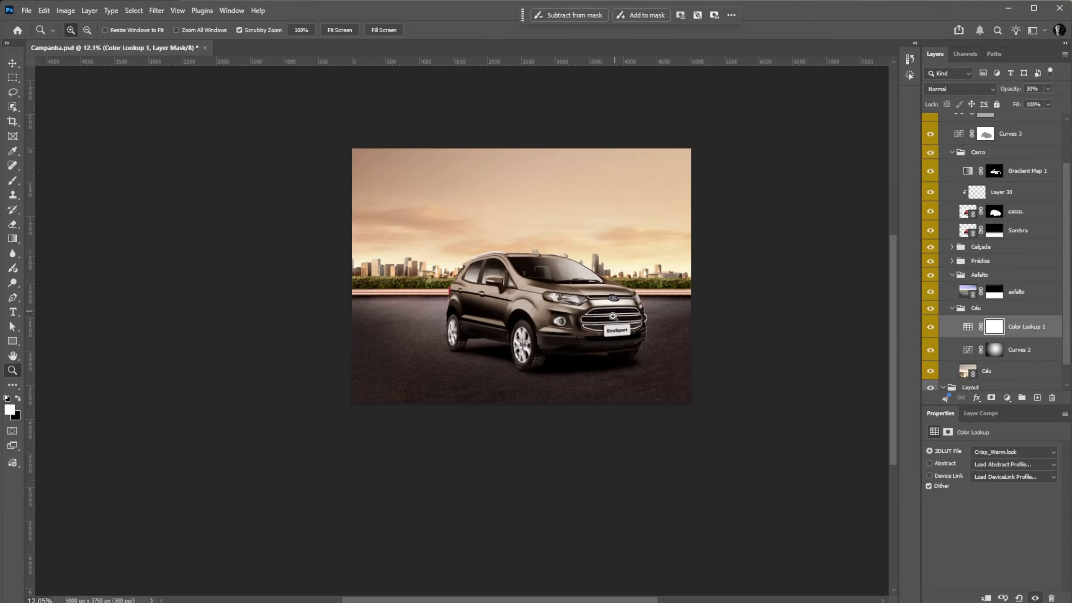
pyautogui.moveTo(581, 313)
pyautogui.mouseDown()
pyautogui.moveTo(608, 279)
pyautogui.moveTo(598, 308)
pyautogui.mouseUp()
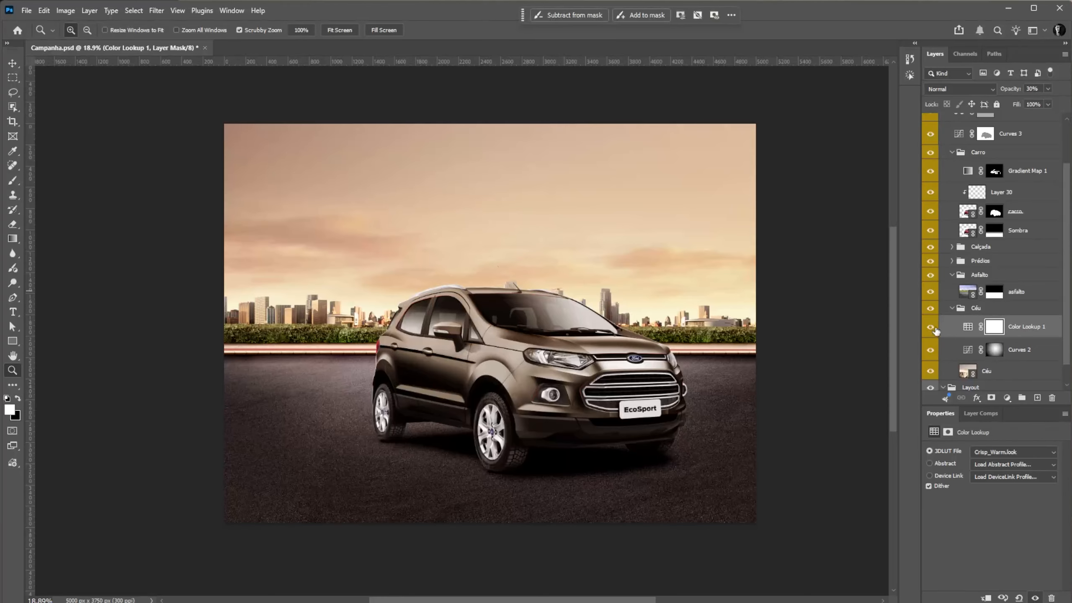
pyautogui.click(934, 331)
pyautogui.click(935, 331)
pyautogui.click(934, 331)
pyautogui.click(934, 331)
# Collapse the Céu, Asfalto and Carro groups inside Ambientação
pyautogui.click(952, 308)
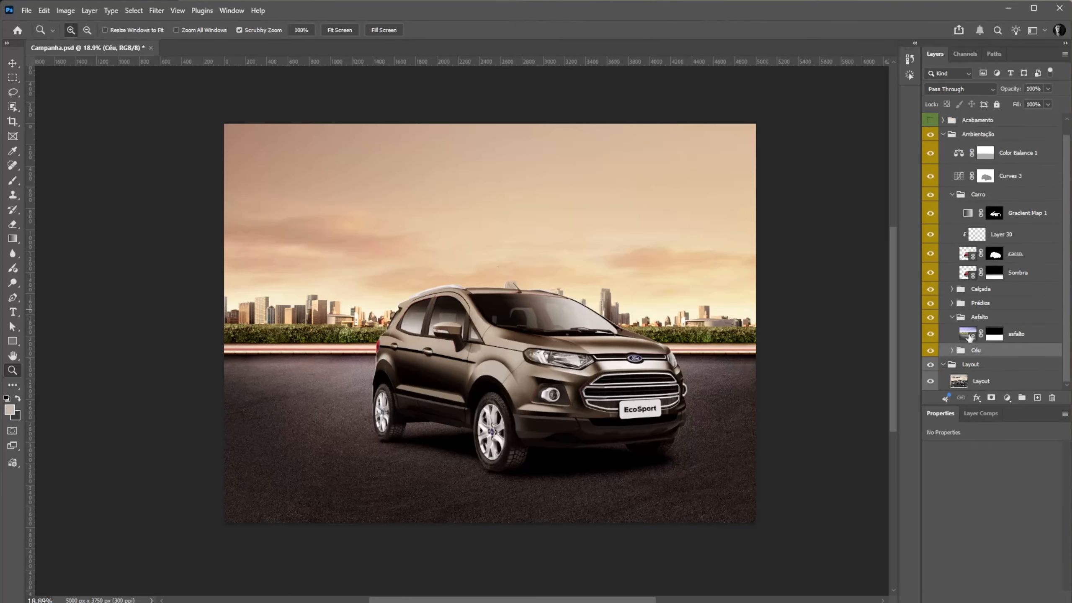
pyautogui.click(953, 317)
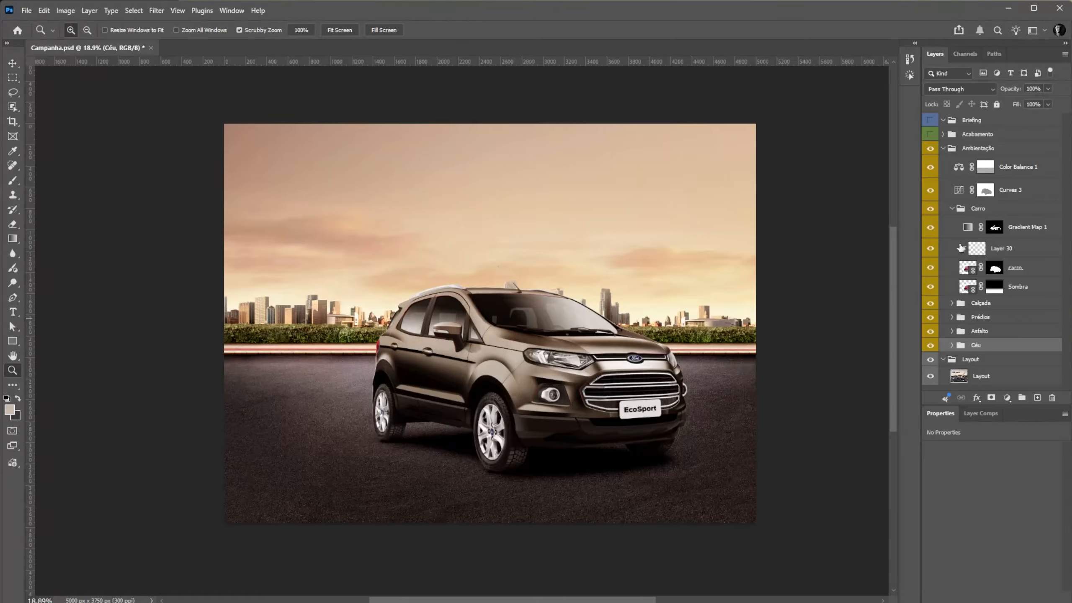
pyautogui.click(953, 208)
pyautogui.click(952, 265)
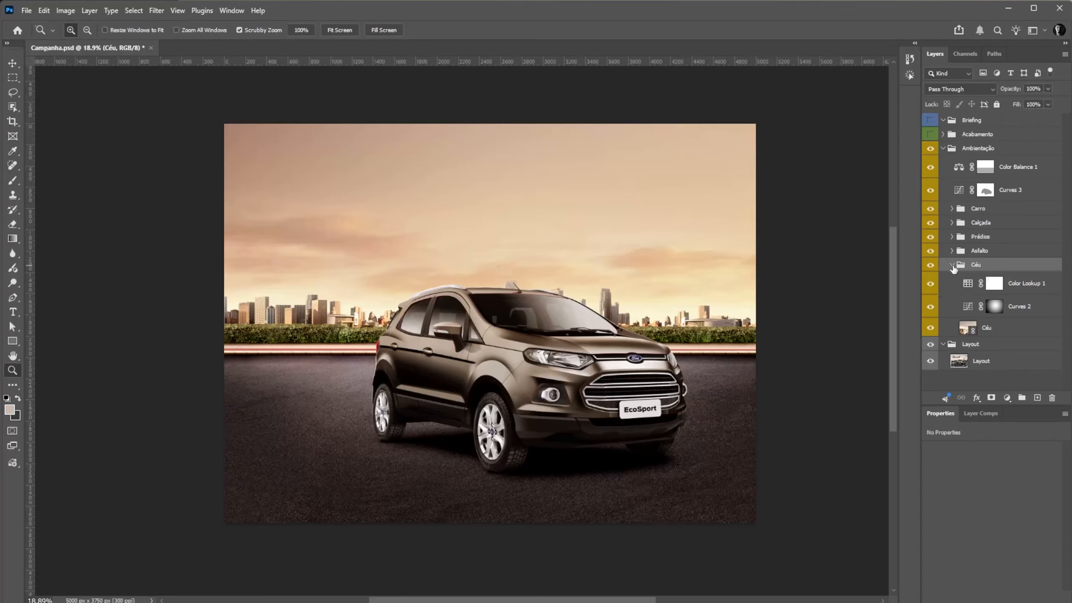
pyautogui.click(953, 265)
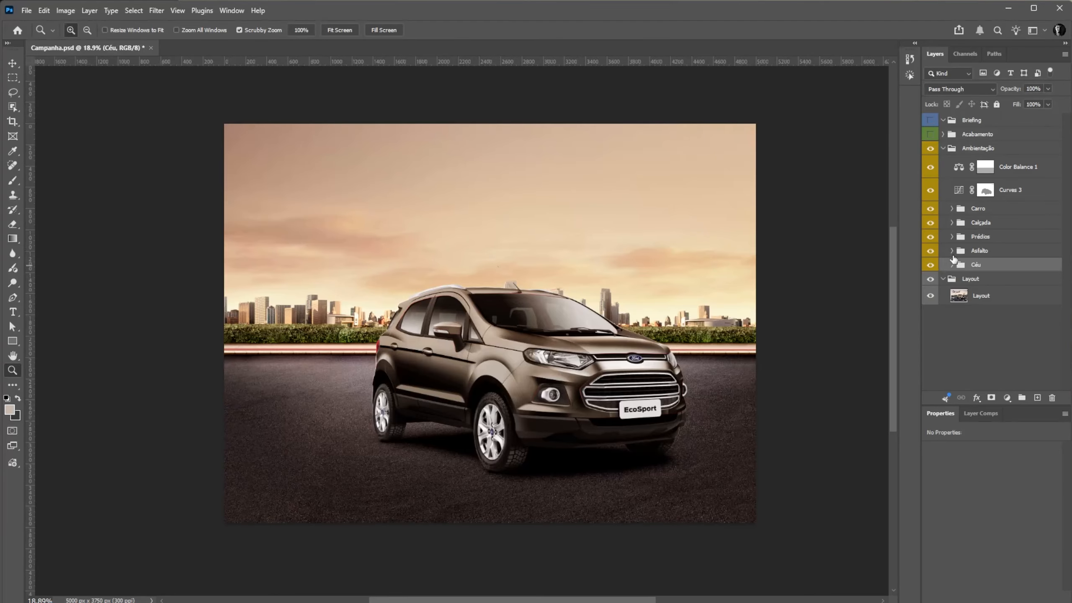
# Inspect the front bumper's outer edge and add an empty layer above Layer 30 in the Carro group, clipped to the car
pyautogui.scroll(1, 550, 235)
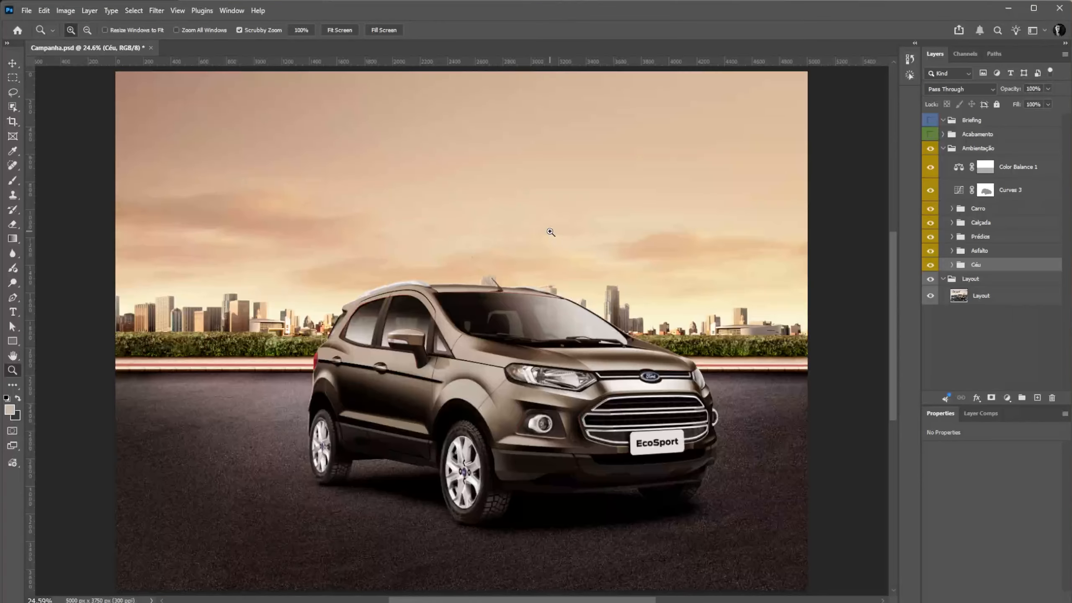
pyautogui.scroll(3, 268, 348)
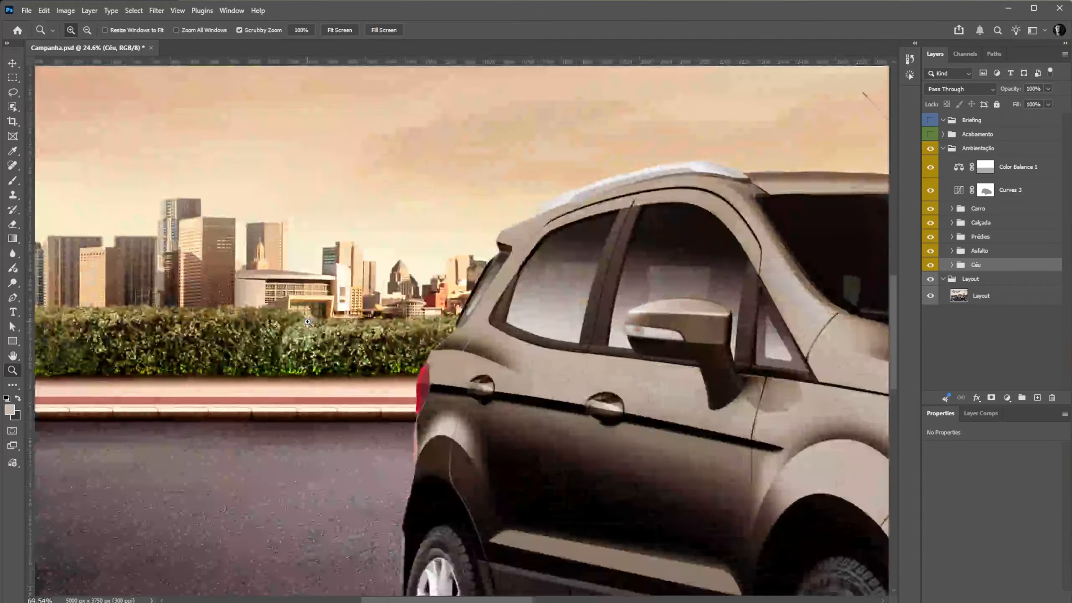
pyautogui.scroll(-4, 267, 347)
pyautogui.scroll(8, 665, 419)
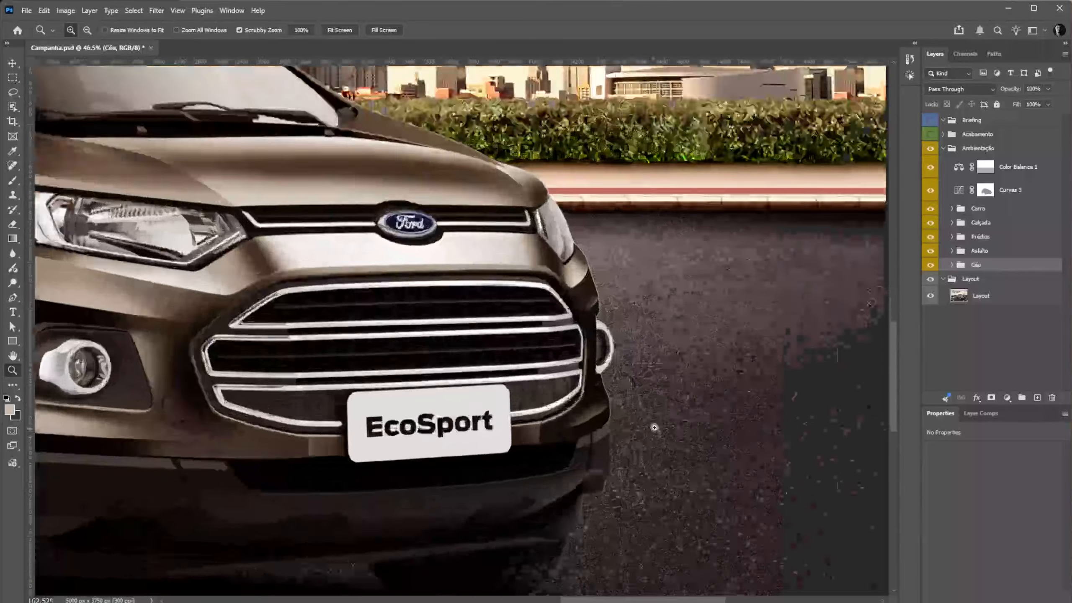
pyautogui.scroll(2, 658, 360)
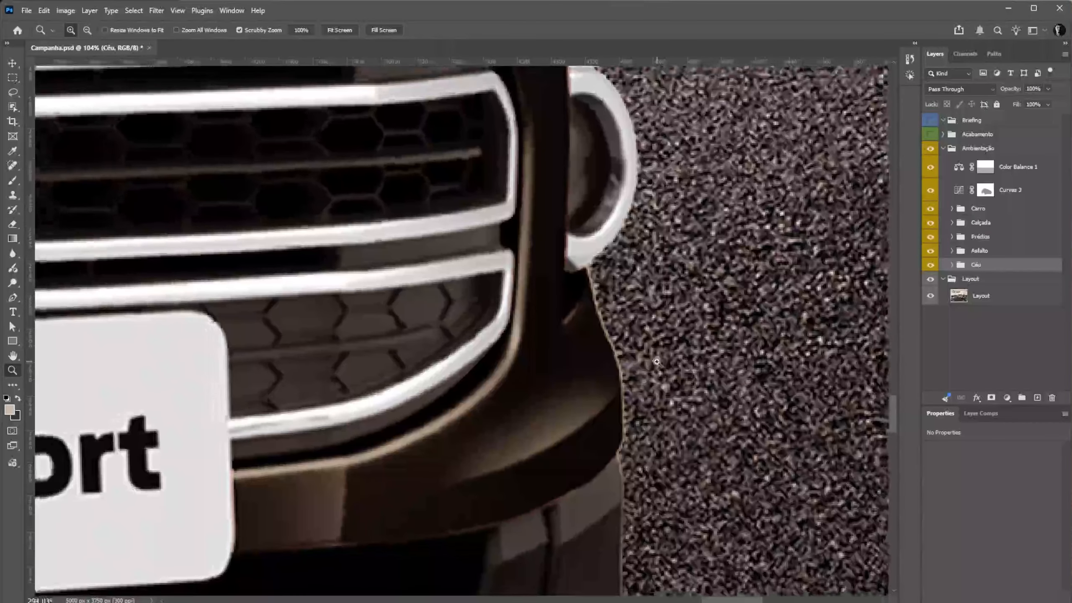
pyautogui.click(952, 209)
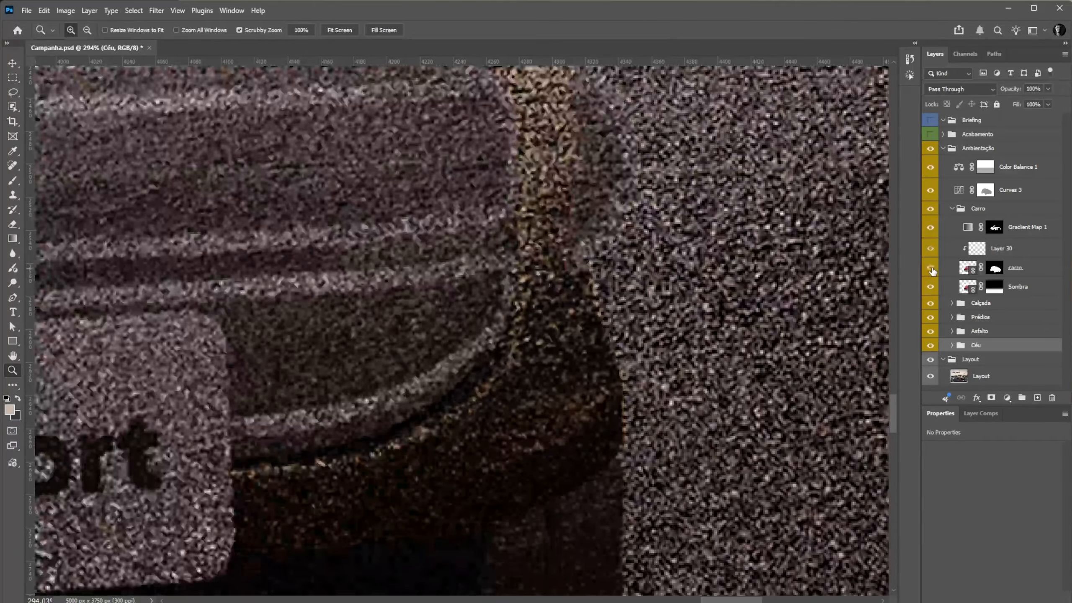
pyautogui.click(931, 267)
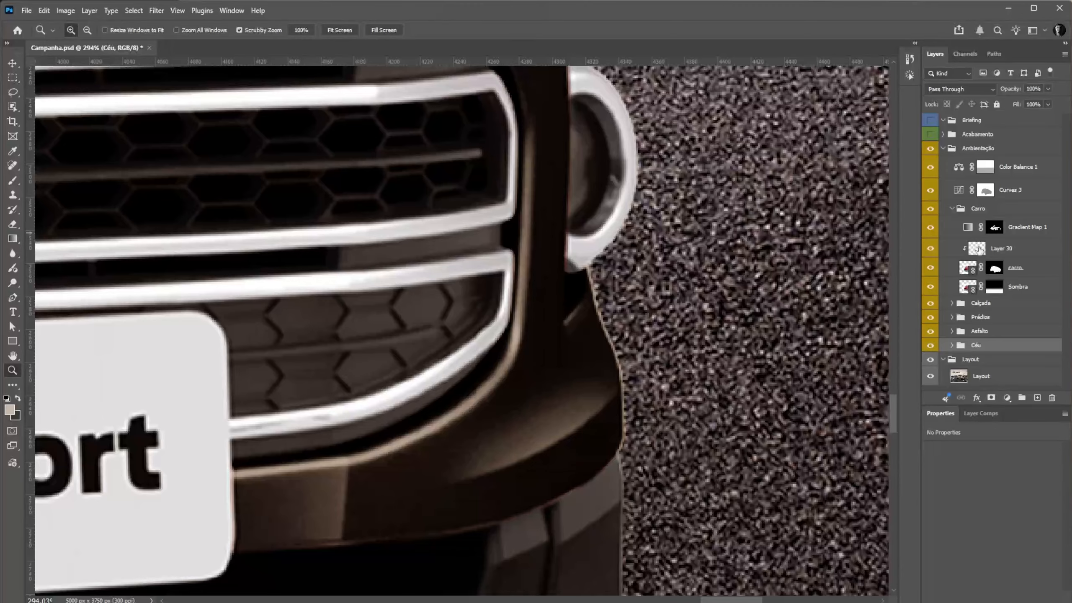
pyautogui.click(981, 252)
pyautogui.click(1037, 398)
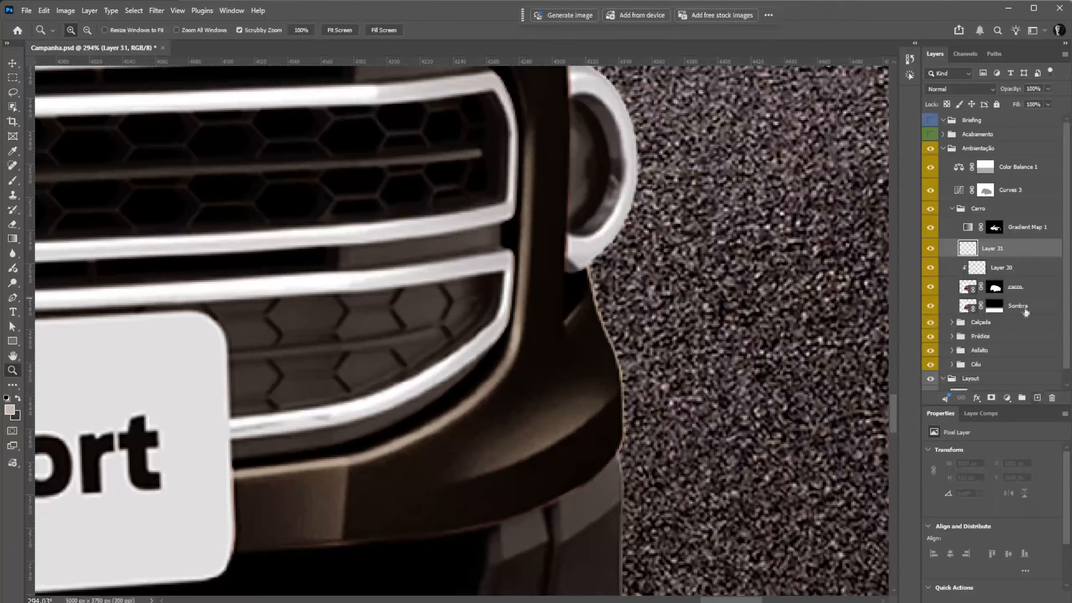
pyautogui.keyDown('alt'); pyautogui.click(1014, 257); pyautogui.keyUp('alt')
# Clone over the light fringe along the bumper's outer edge beside the asphalt with the Clone Stamp tool
pyautogui.press('s')
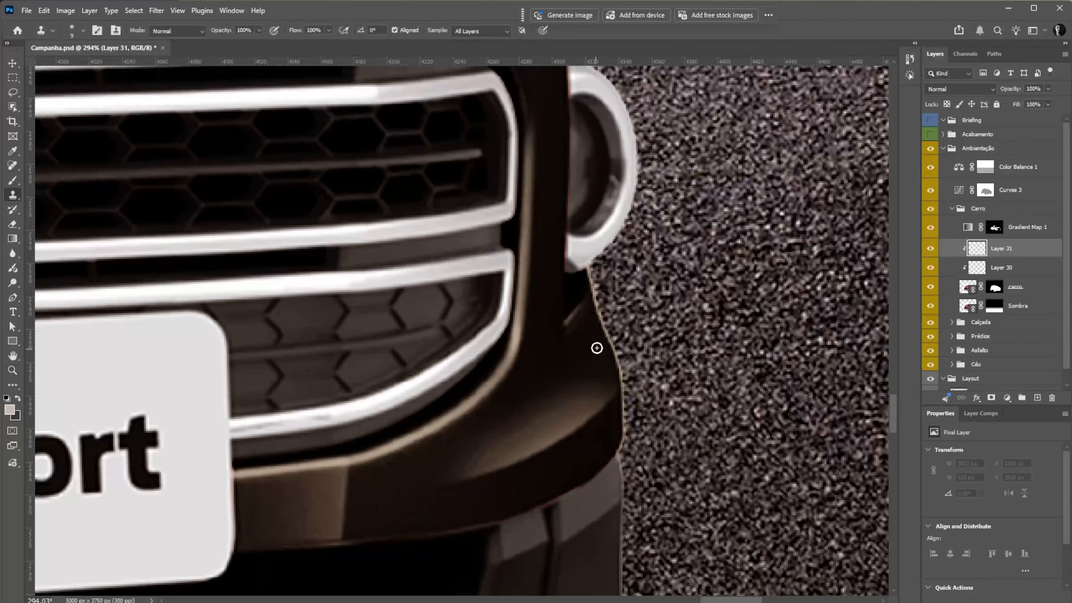
pyautogui.moveTo(603, 315)
pyautogui.mouseDown()
pyautogui.moveTo(618, 362)
pyautogui.moveTo(605, 364)
pyautogui.moveTo(606, 385)
pyautogui.moveTo(616, 362)
pyautogui.moveTo(624, 407)
pyautogui.moveTo(626, 386)
pyautogui.moveTo(617, 450)
pyautogui.mouseUp()
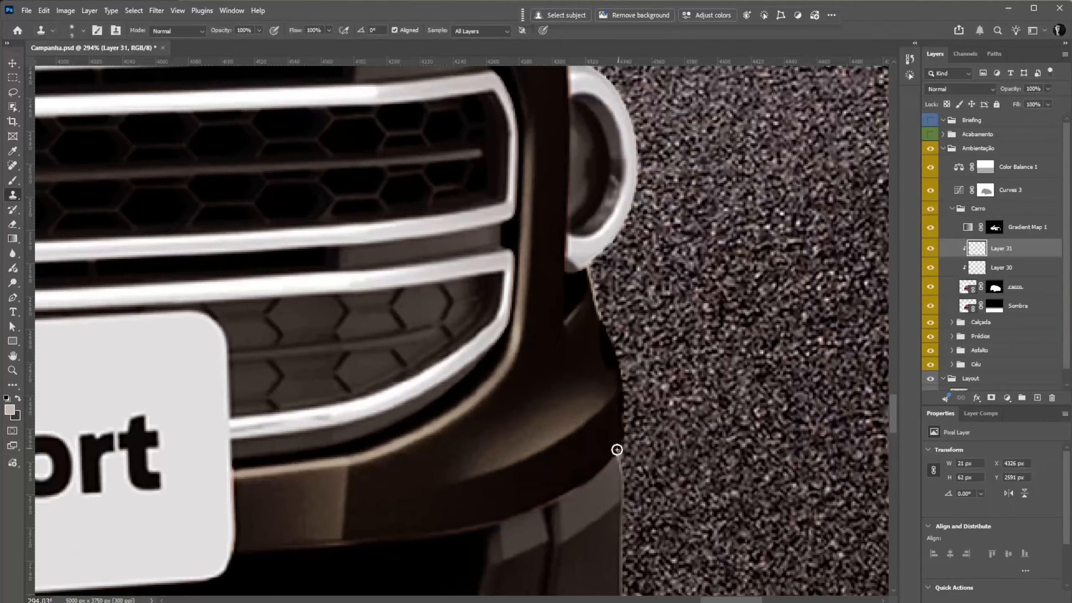
pyautogui.moveTo(583, 298)
pyautogui.mouseDown()
pyautogui.moveTo(591, 277)
pyautogui.moveTo(600, 303)
pyautogui.mouseUp()
pyautogui.scroll(-5, 600, 303)
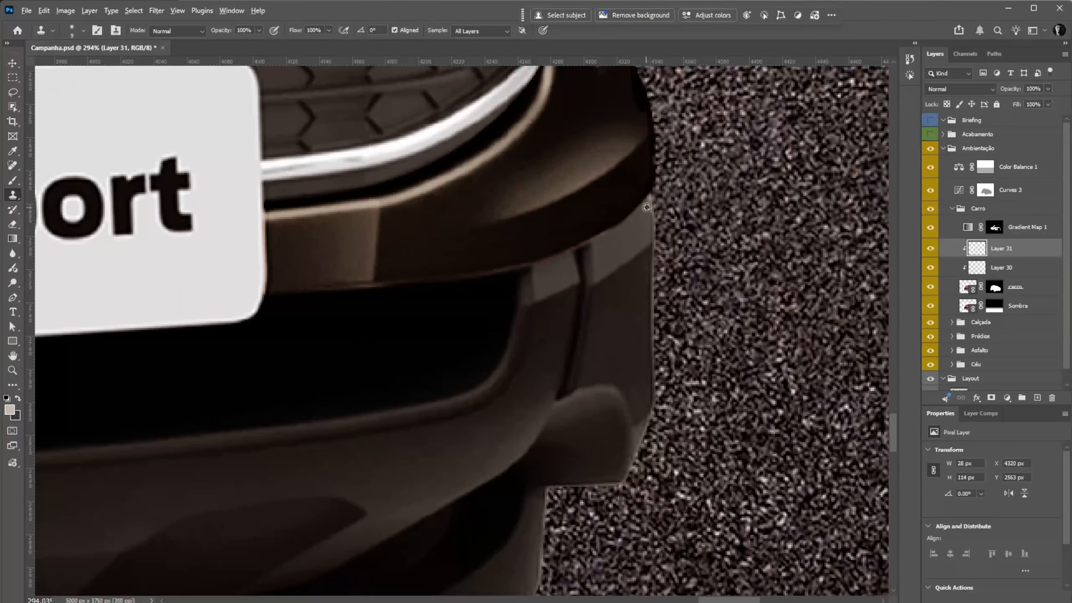
pyautogui.moveTo(647, 206)
pyautogui.mouseDown()
pyautogui.moveTo(663, 420)
pyautogui.moveTo(636, 337)
pyautogui.moveTo(651, 321)
pyautogui.moveTo(659, 374)
pyautogui.moveTo(652, 294)
pyautogui.mouseUp()
pyautogui.press('z')
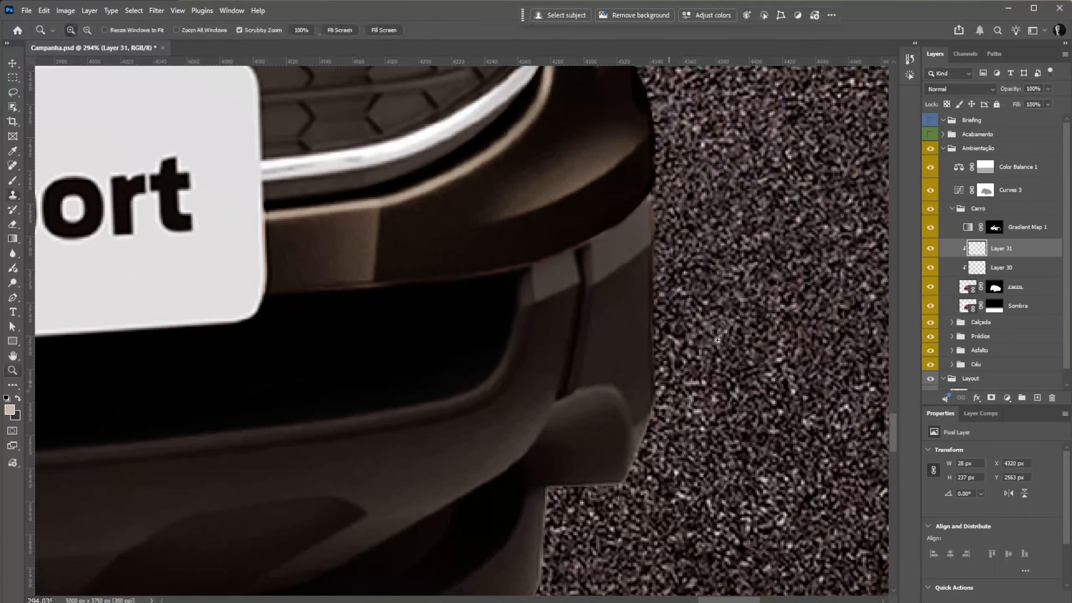
pyautogui.moveTo(718, 340); pyautogui.dragTo(678, 333)
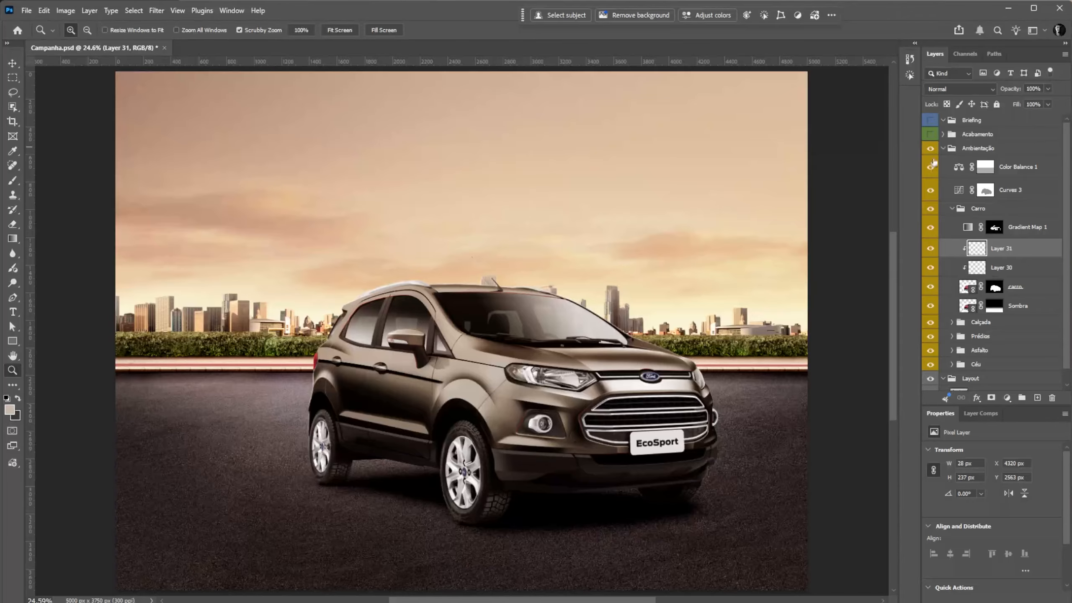
# Show the Acabamento group and inspect the whole ad with its texts and logo over the composite
pyautogui.click(930, 135)
pyautogui.hotkey('ctrl', '-')
pyautogui.hotkey('ctrl', '0')
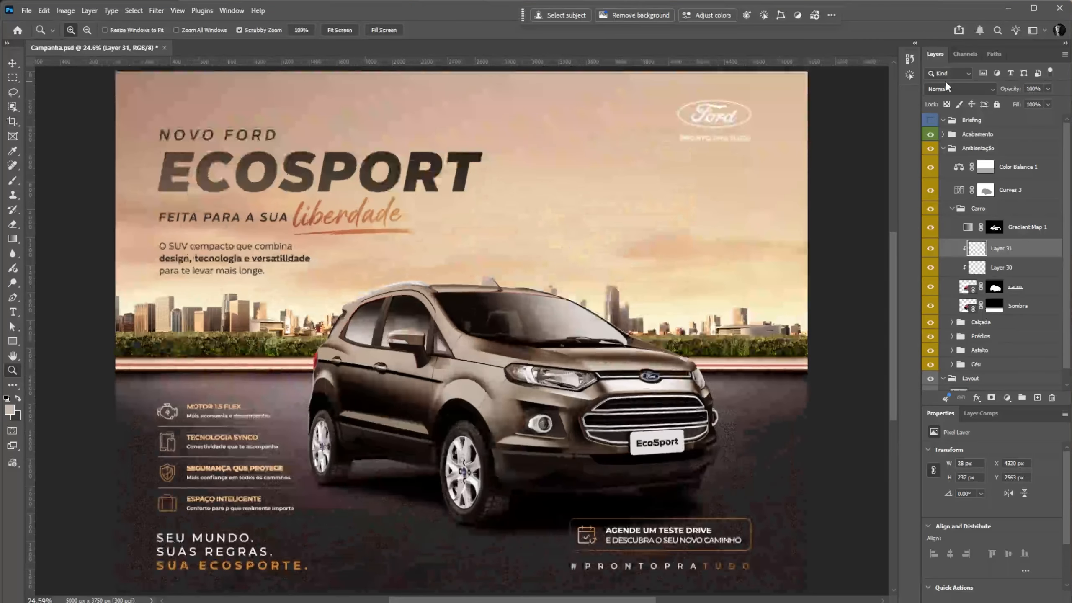
pyautogui.moveTo(582, 251); pyautogui.dragTo(556, 258)
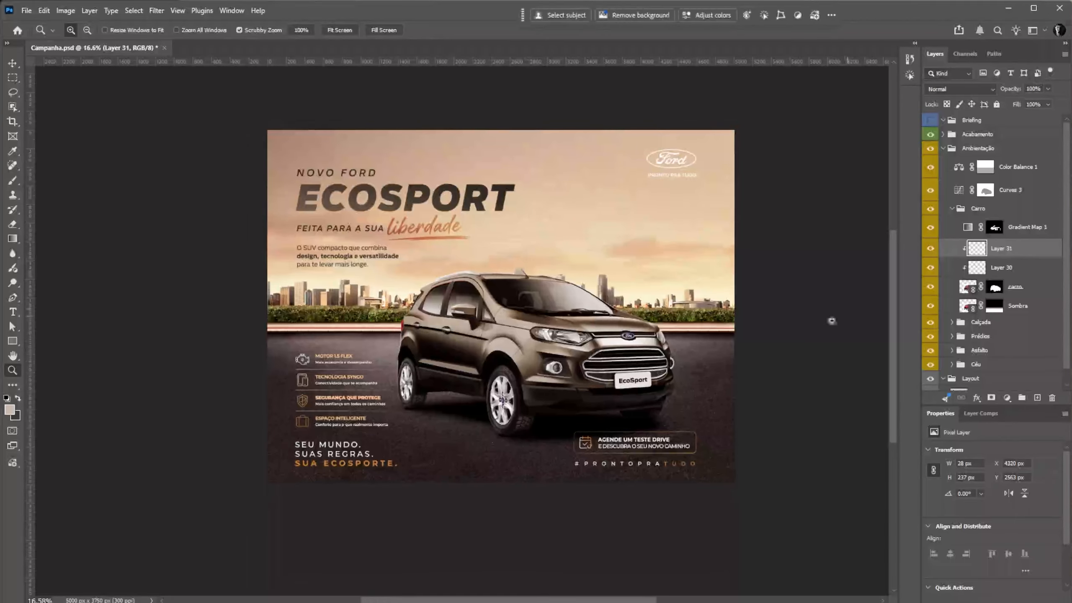
pyautogui.moveTo(692, 331); pyautogui.dragTo(697, 332)
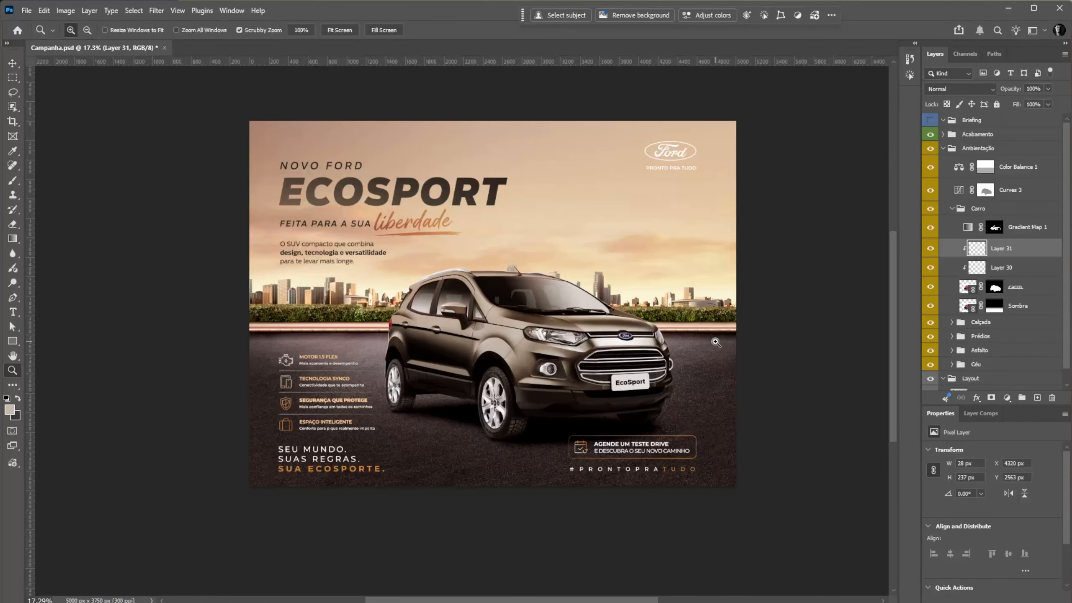
# Expand the Acabamento group and hide its Elemento Publi group
pyautogui.click(947, 150)
pyautogui.click(943, 148)
pyautogui.click(943, 134)
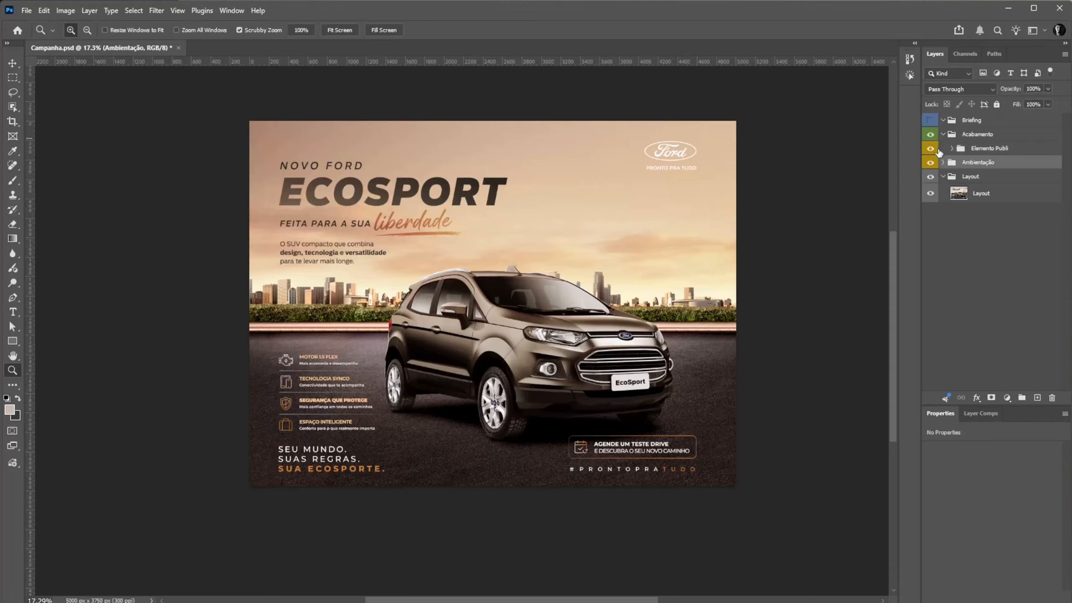
pyautogui.click(935, 149)
pyautogui.click(942, 164)
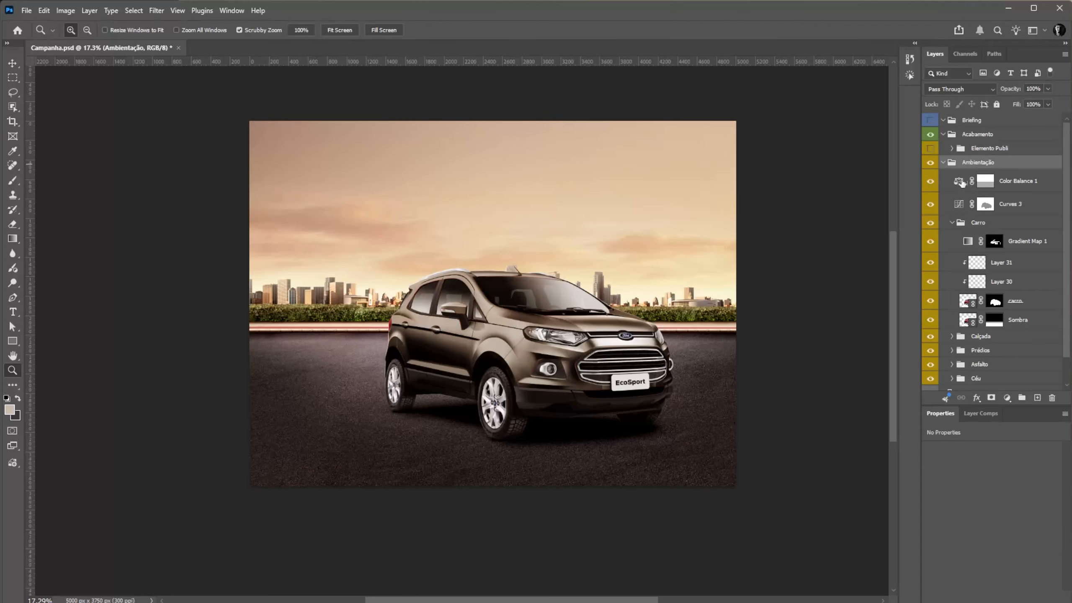
# Stamp all visible layers into a new layer below Elemento Publi and apply a High Pass filter with an 80-pixel radius
pyautogui.click(975, 149)
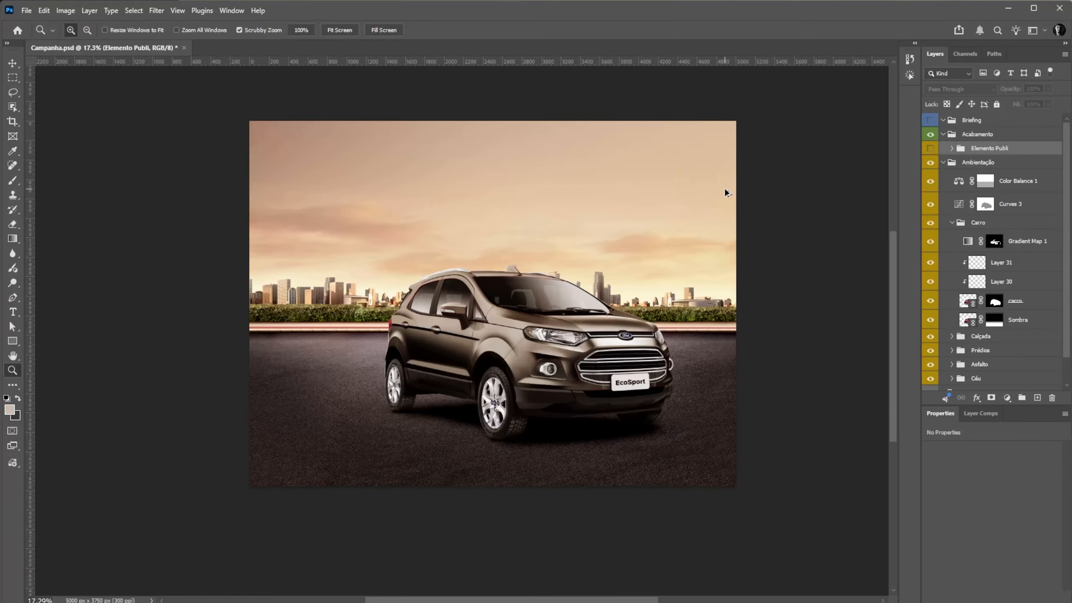
pyautogui.hotkey('ctrl', 'alt', 'shift', 'e')
pyautogui.click(157, 10)
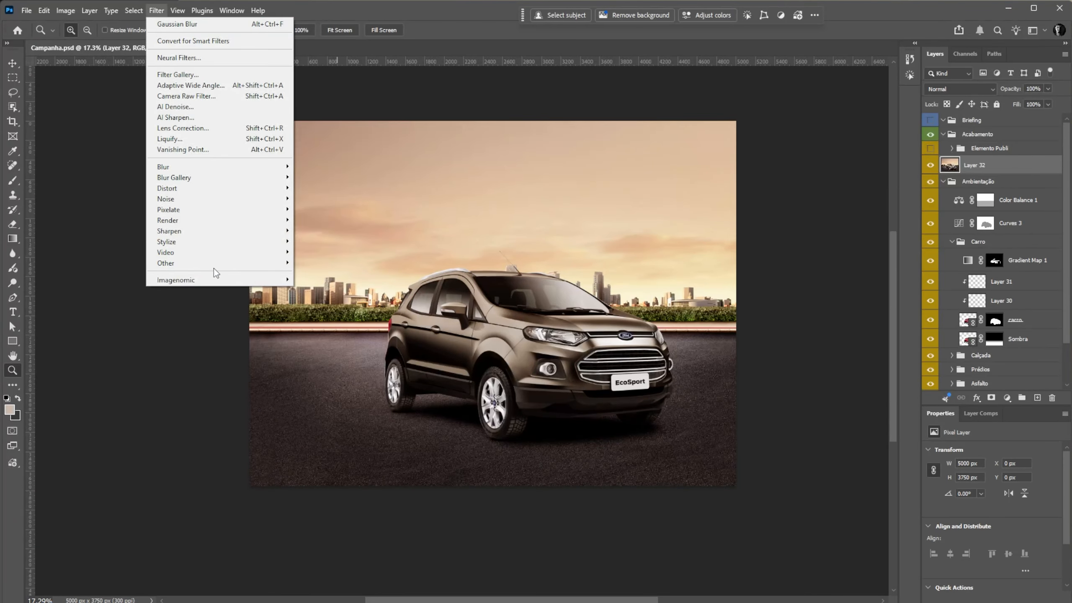
pyautogui.moveTo(215, 262)
pyautogui.click(120, 273)
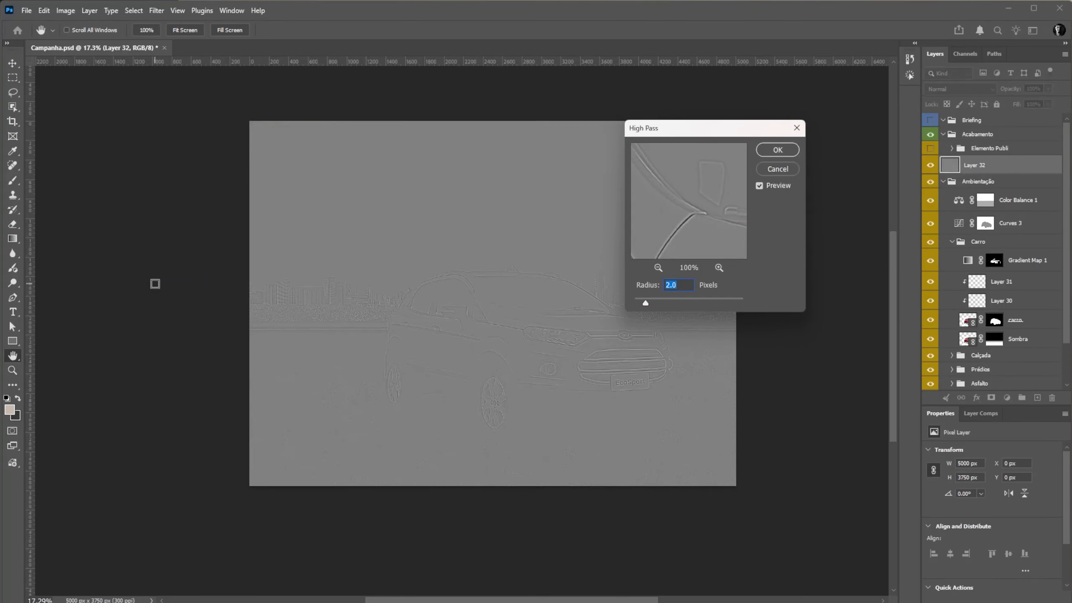
pyautogui.write('80')
pyautogui.press('Return')
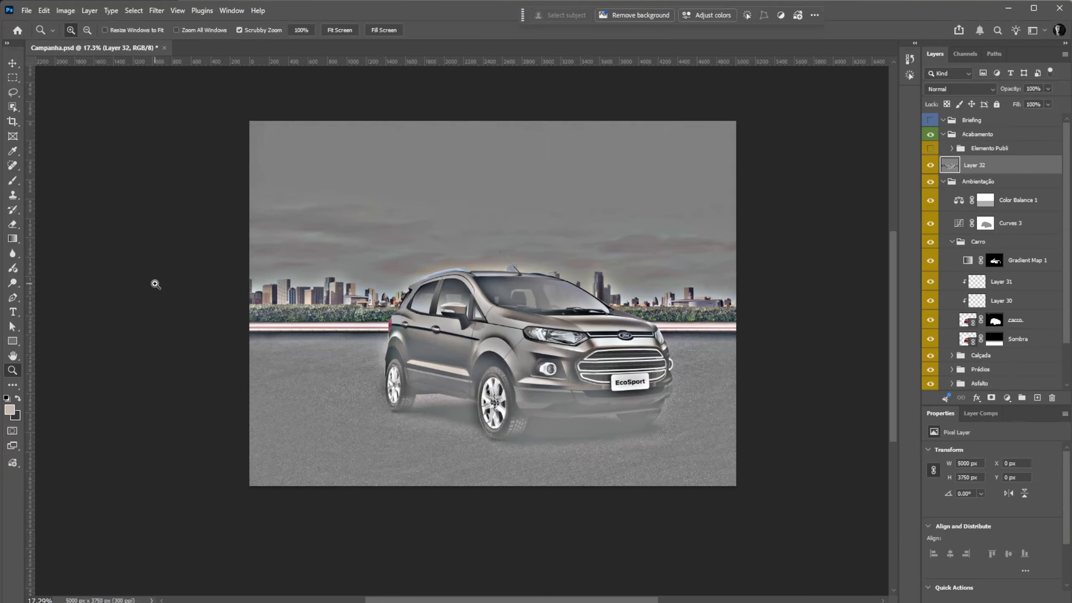
# Set Layer 32 to Soft Light and split its Blend If Underlying Layer sliders to 0/105 and 132/255
pyautogui.hotkey('shift', 'alt', 'f')
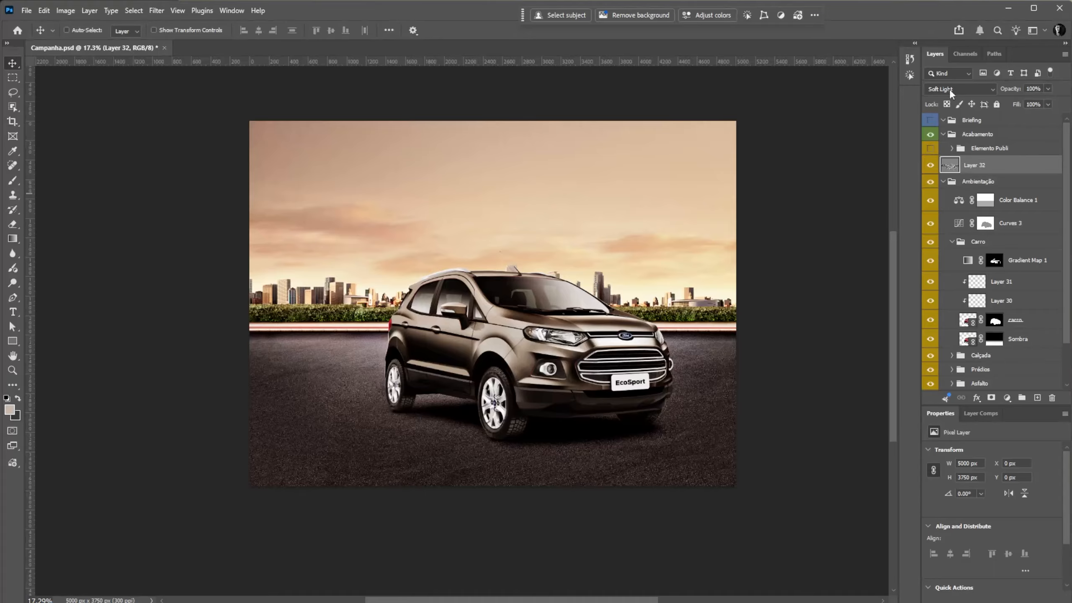
pyautogui.click(930, 165)
pyautogui.doubleClick(1019, 169)
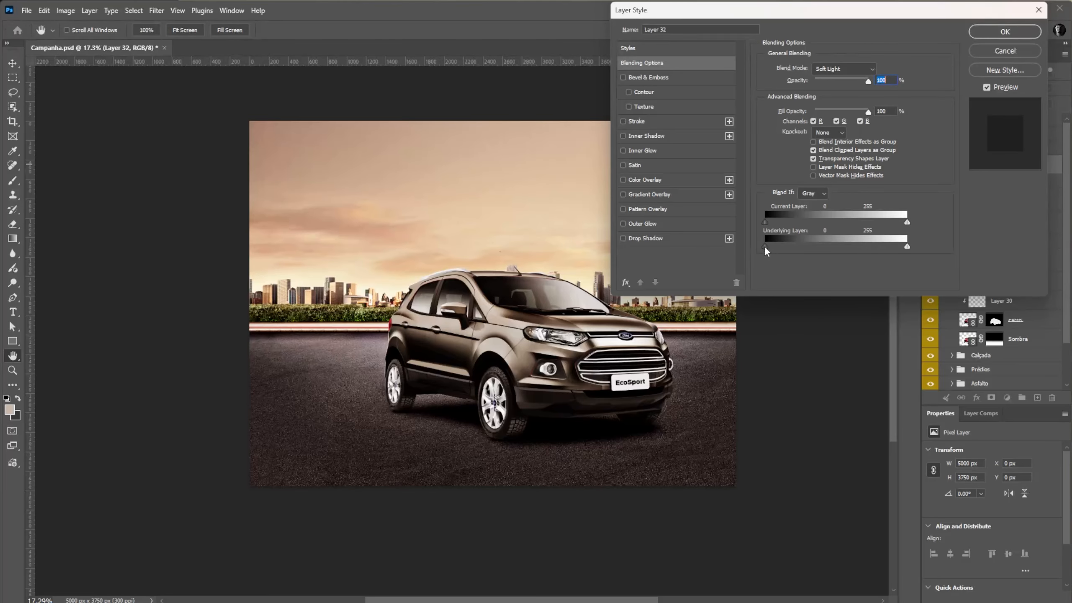
pyautogui.moveTo(764, 247); pyautogui.dragTo(801, 251)
pyautogui.press('alt')
pyautogui.moveTo(907, 248); pyautogui.dragTo(840, 253)
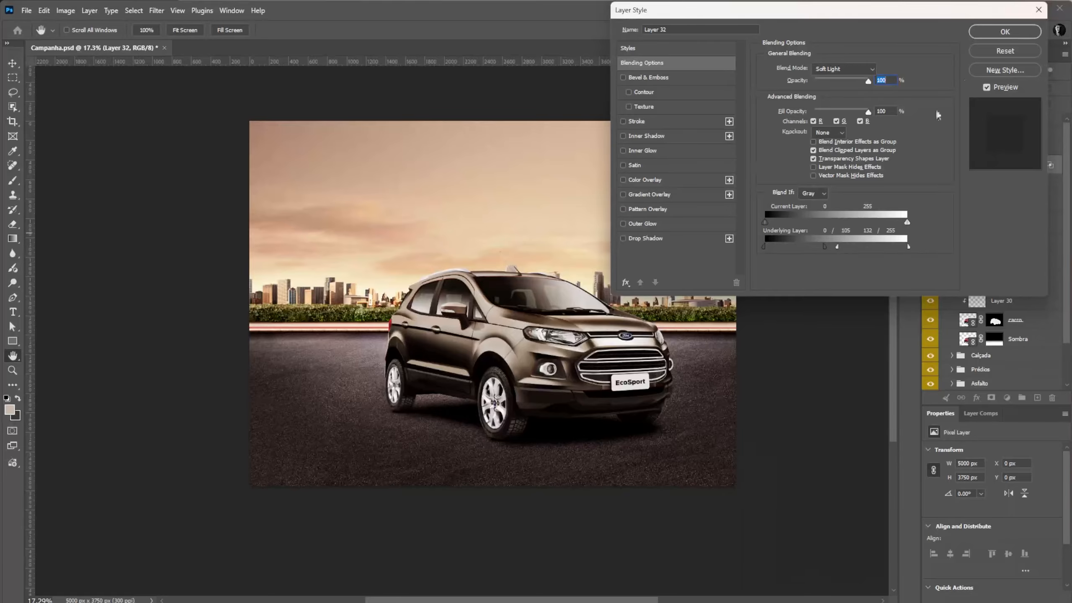
pyautogui.click(998, 34)
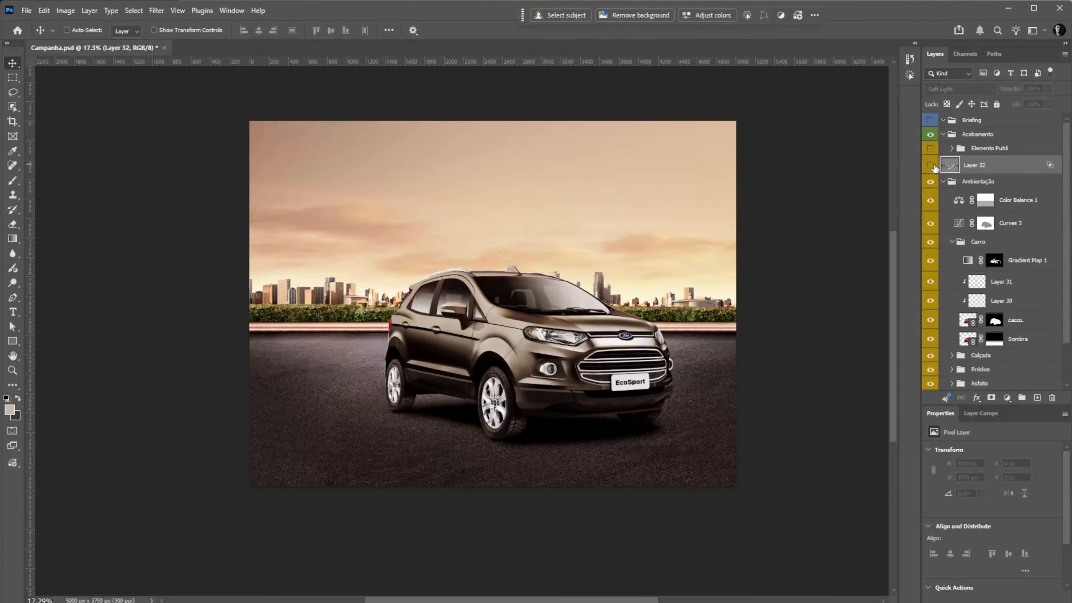
# Inspect the sharpened car and scenery up close and show the Elemento Publi group over the composite
pyautogui.hotkey('ctrl', '+')
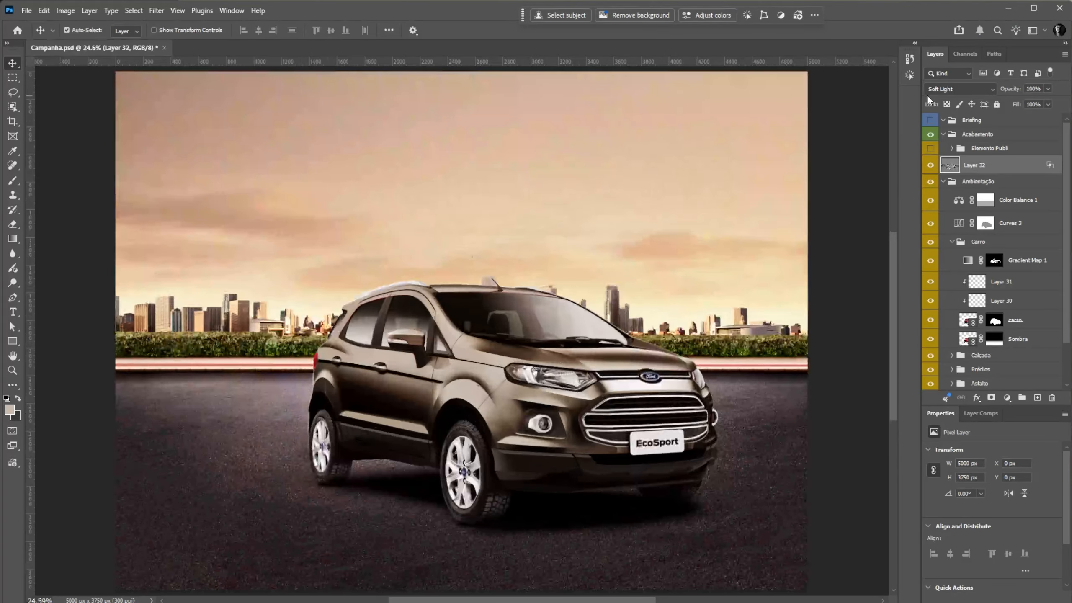
pyautogui.press('z')
pyautogui.scroll(-1, 575, 265)
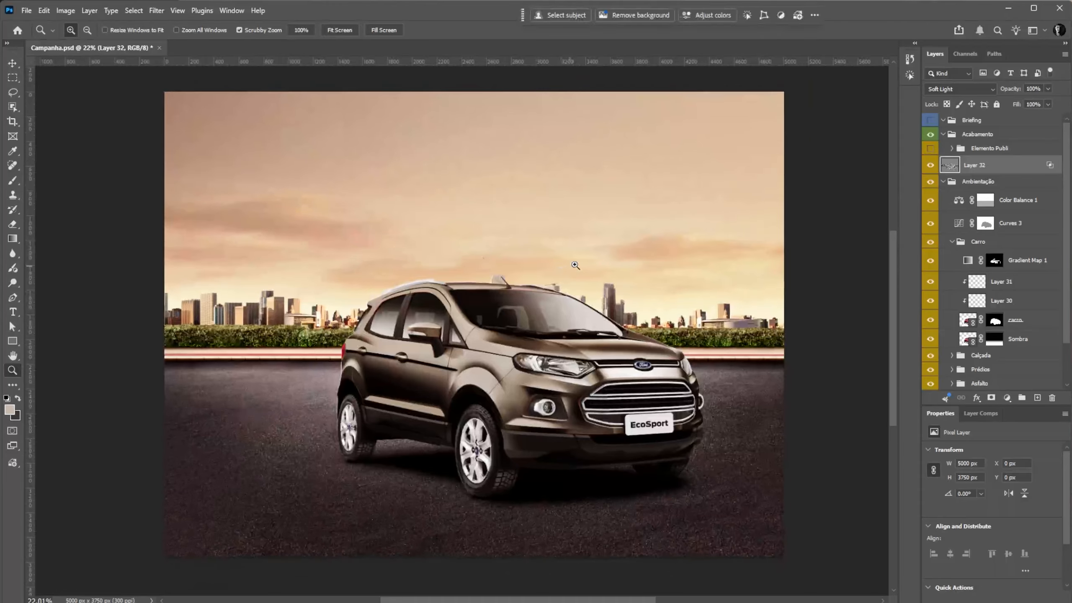
pyautogui.click(575, 265)
pyautogui.click(930, 149)
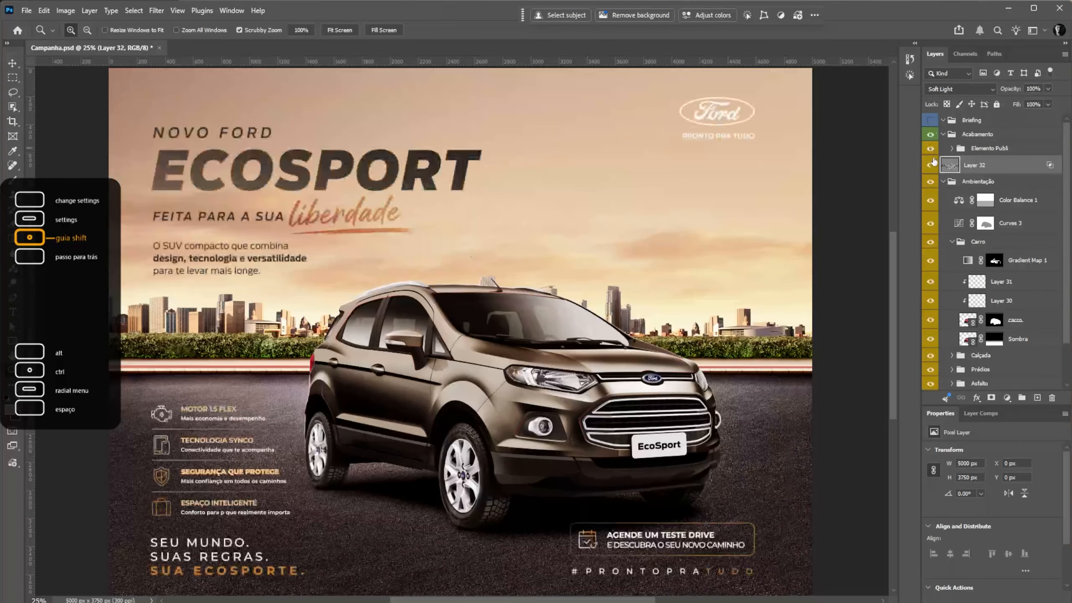
# Add a black 000000 Solid Color fill layer above Layer 31 in the Carro group for darkening the antenna
pyautogui.moveTo(493, 279); pyautogui.dragTo(557, 238)
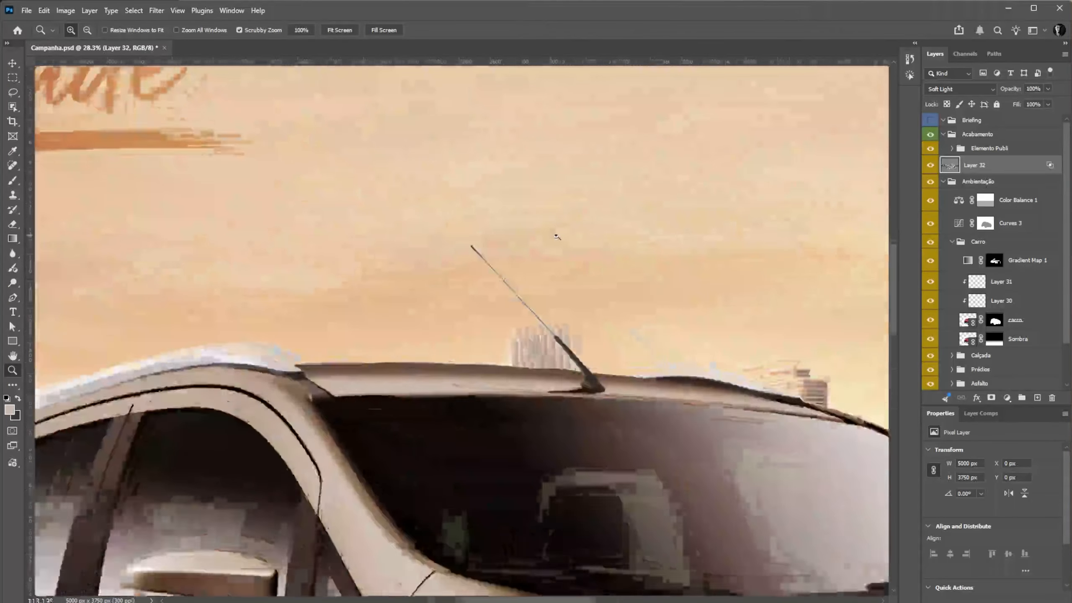
pyautogui.press('shift')
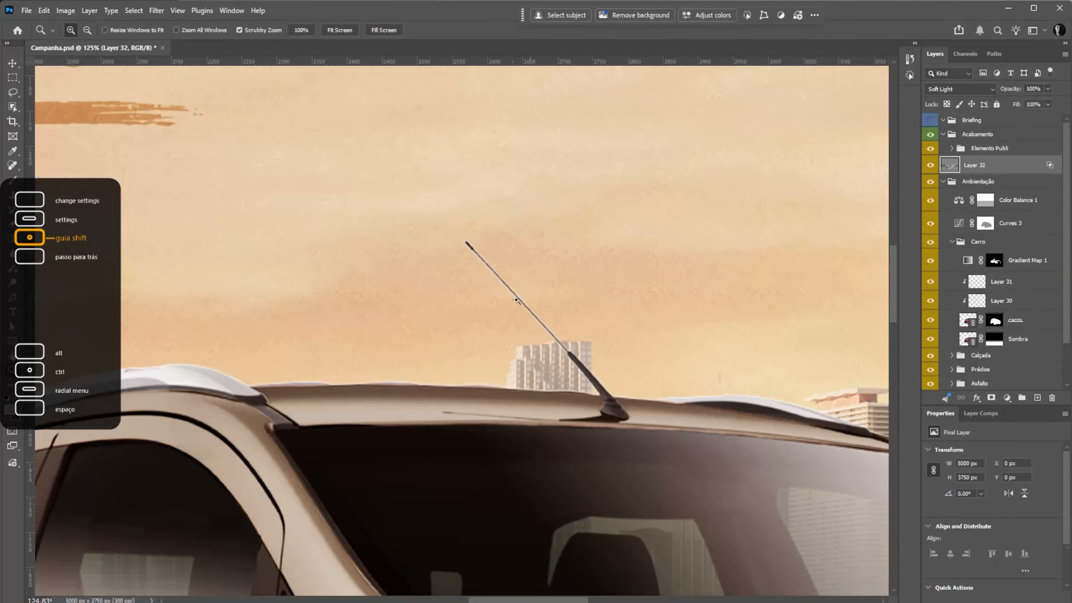
pyautogui.click(1018, 282)
pyautogui.click(1008, 398)
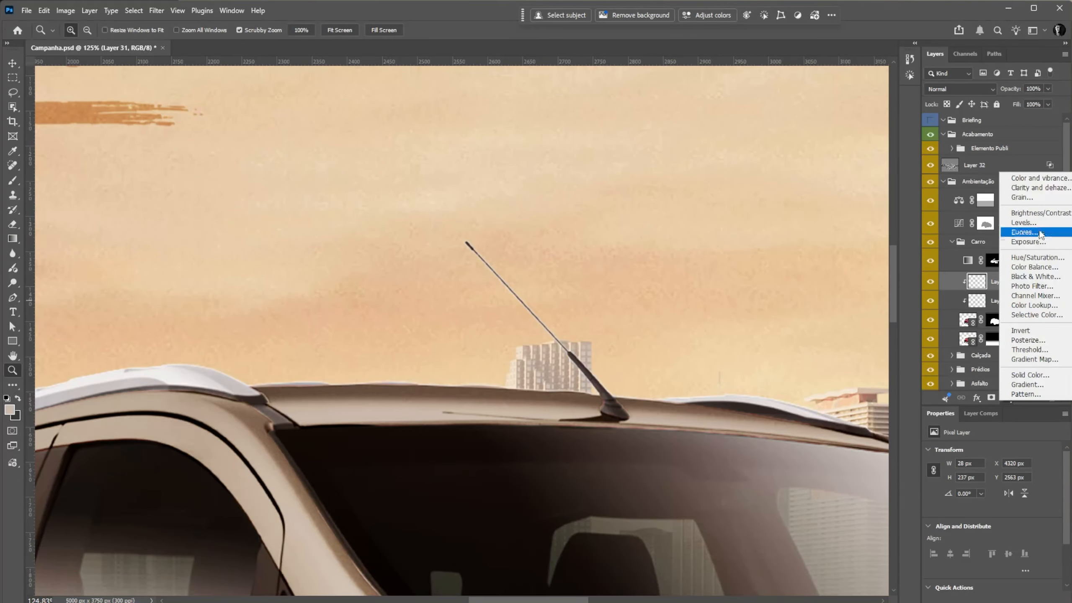
pyautogui.click(1042, 375)
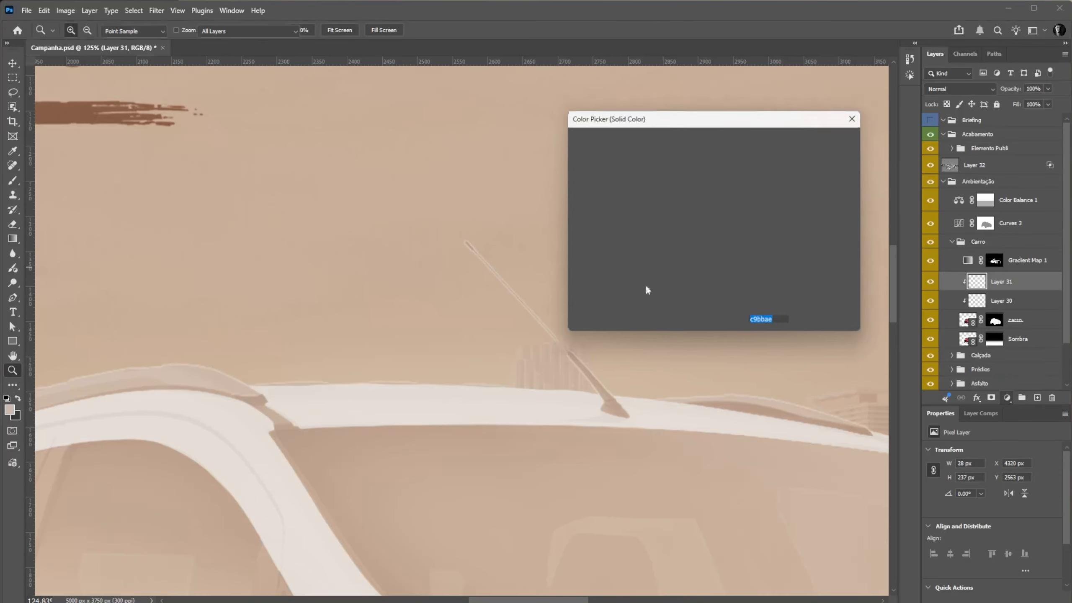
pyautogui.moveTo(642, 281); pyautogui.dragTo(573, 286)
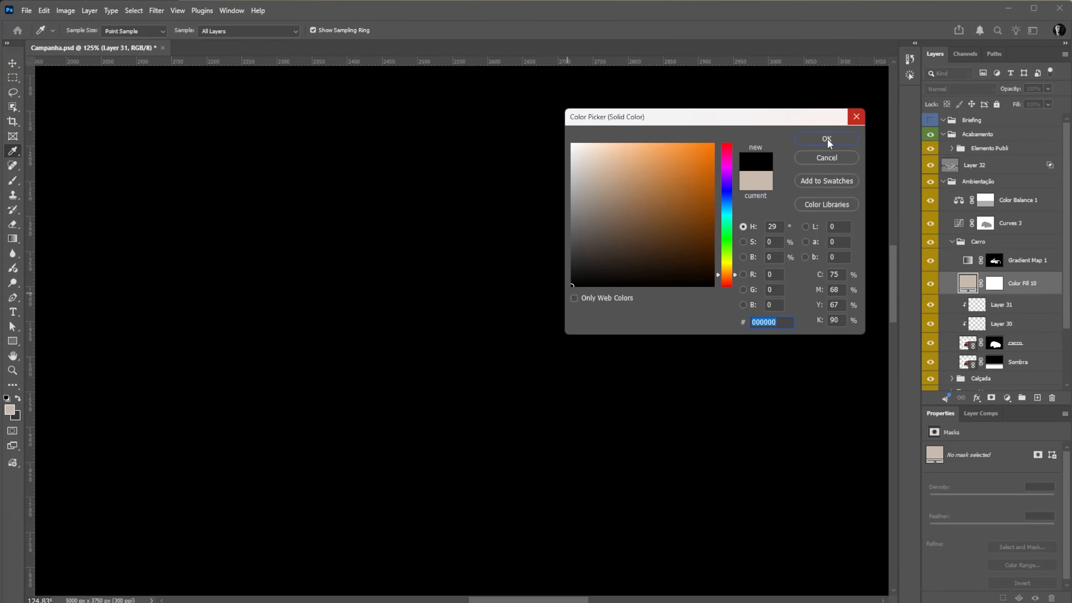
pyautogui.click(826, 139)
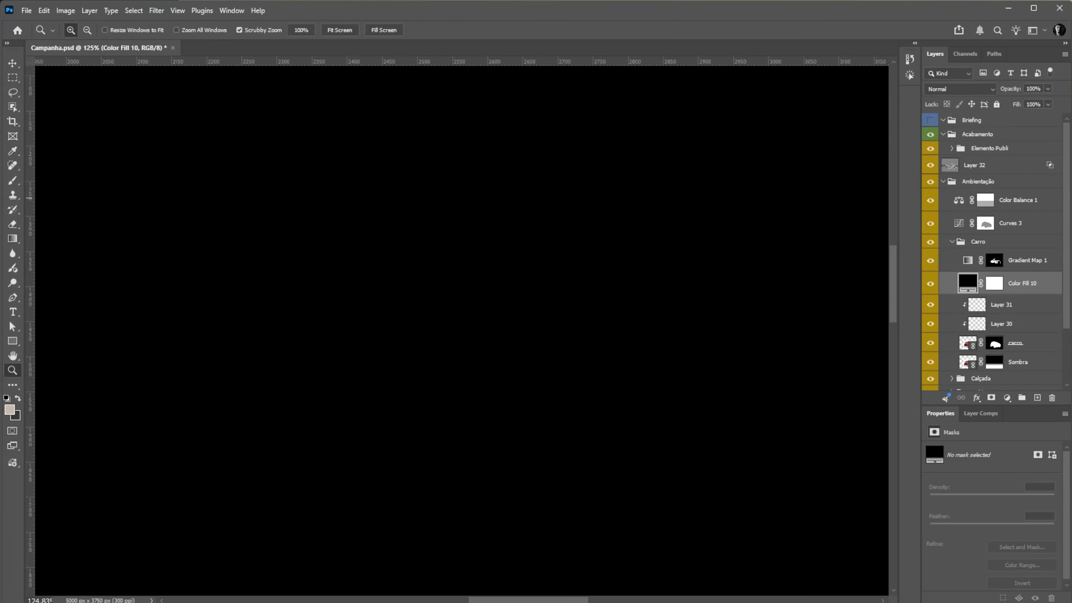
# Clip the black fill layer to the car, set it to Multiply and invert its mask
pyautogui.keyDown('alt'); pyautogui.click(1026, 292); pyautogui.keyUp('alt')
pyautogui.press('v')
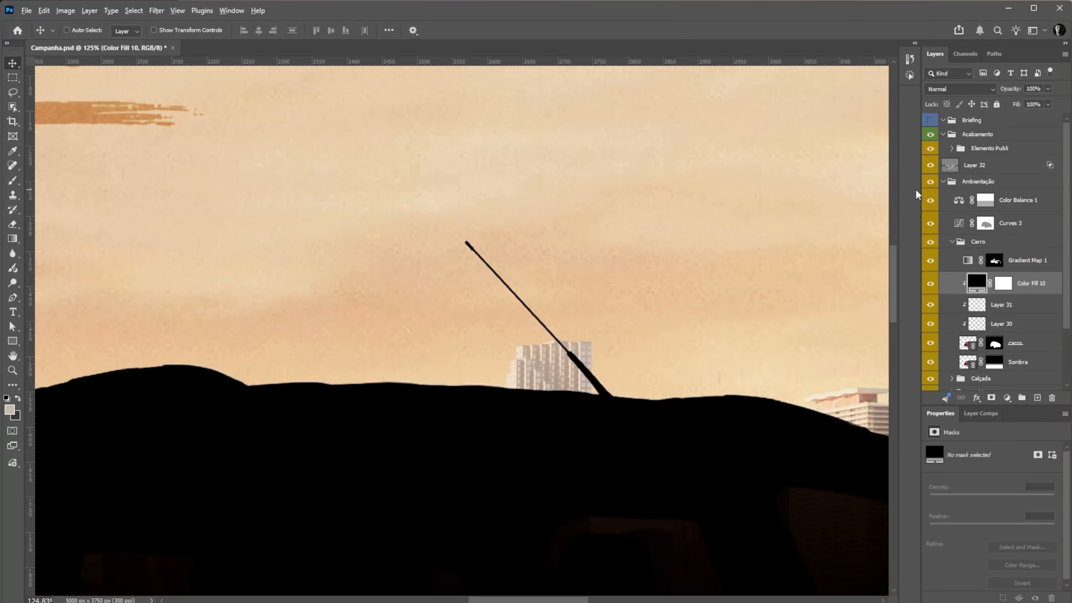
pyautogui.hotkey('shift', 'alt', 'm')
pyautogui.click(1005, 284)
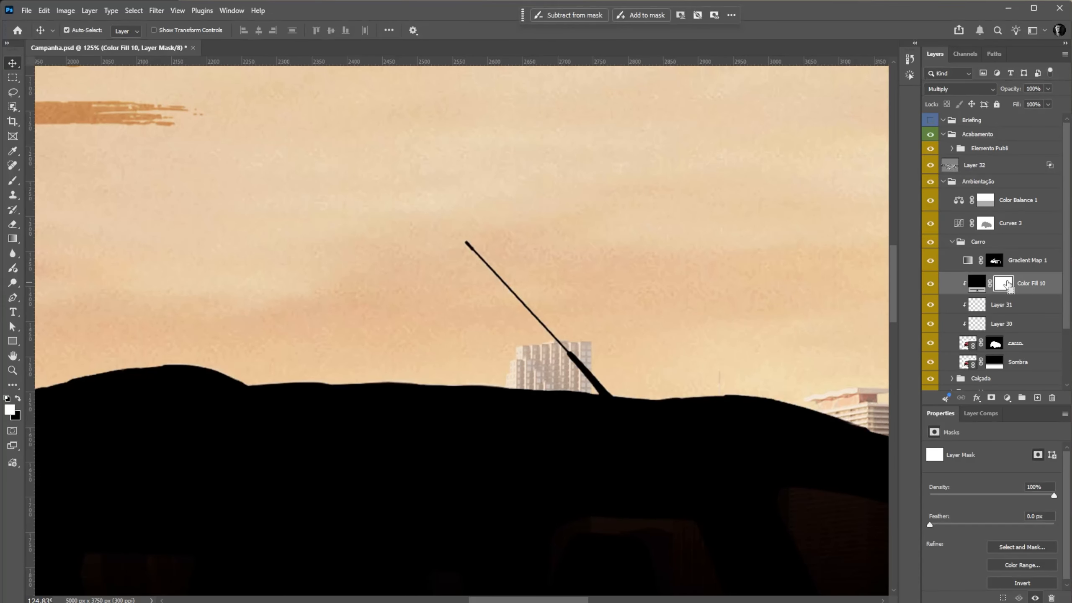
pyautogui.hotkey('ctrl', 'i')
pyautogui.press('b')
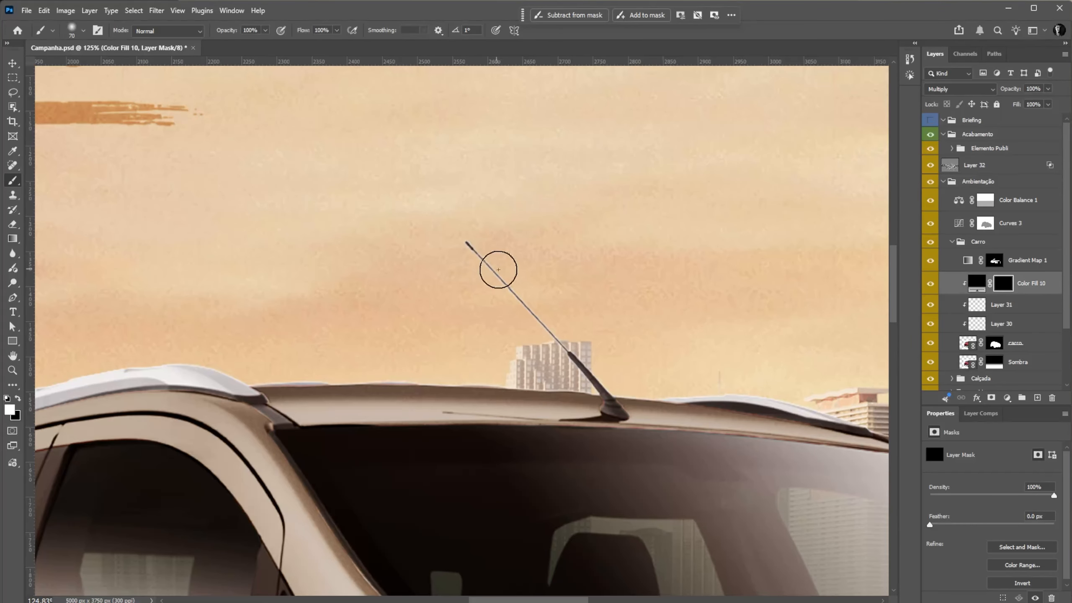
pyautogui.hotkey('ctrl', '0')
pyautogui.press('z')
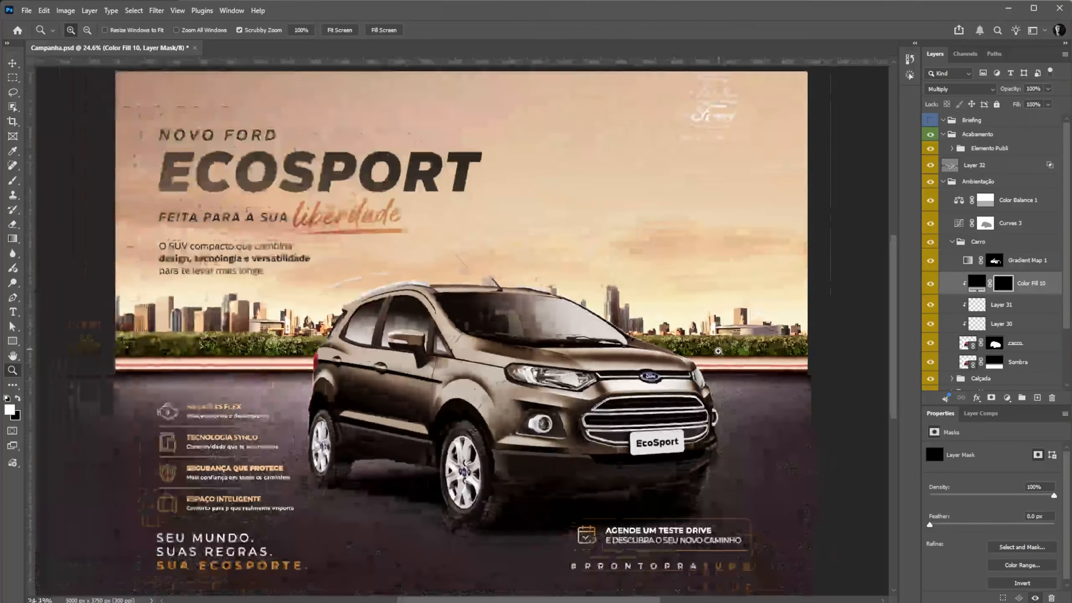
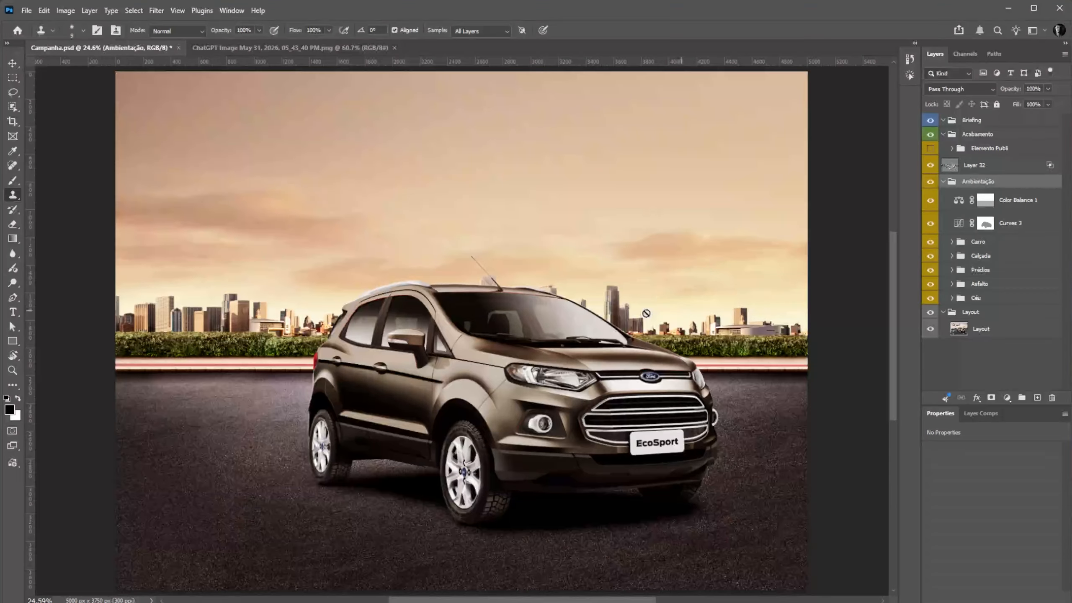
# Place pexels-francian0-14140038.jpg from Adobe Bridge above Color Lookup 1 in the Céu group and move it up to cover the sky
pyautogui.press('z')
pyautogui.moveTo(690, 274); pyautogui.dragTo(654, 289)
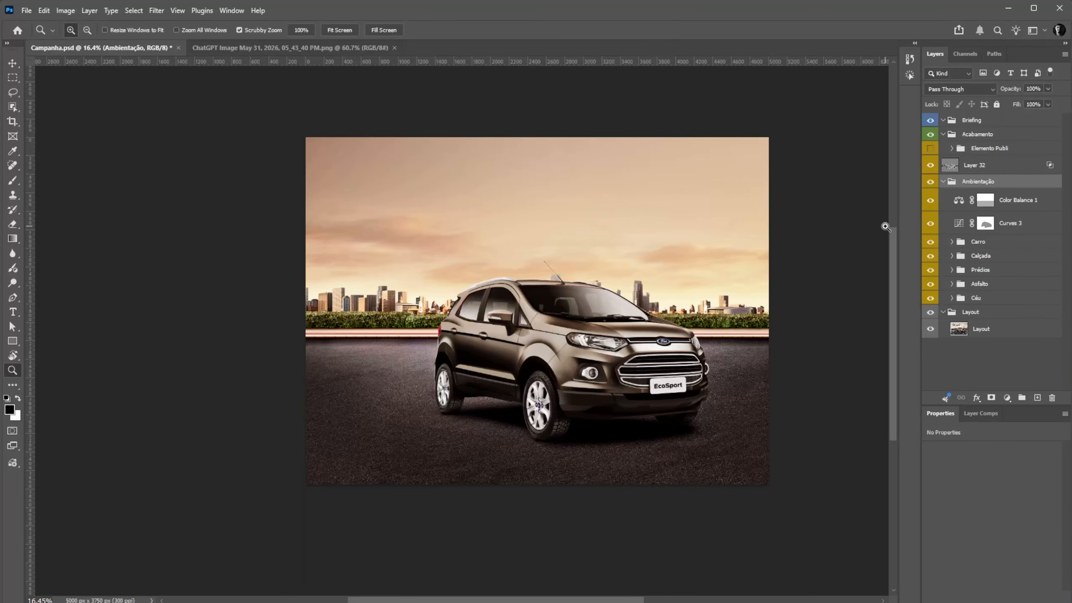
pyautogui.click(951, 299)
pyautogui.click(968, 320)
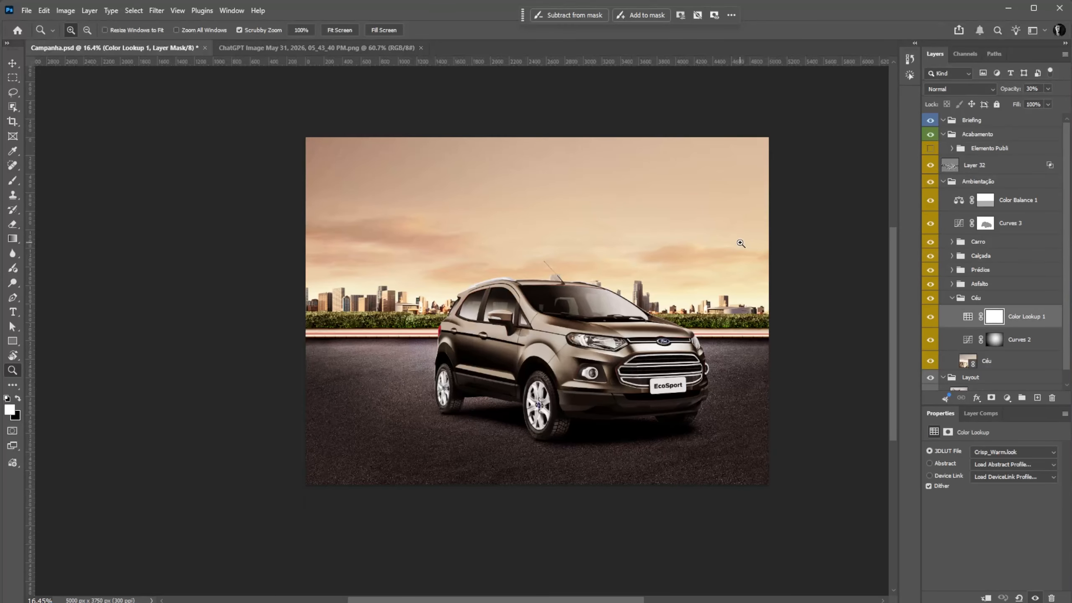
pyautogui.hotkey('alt', 'Tab')
pyautogui.hotkey('alt', 'Tab')
pyautogui.hotkey('alt', 'Tab')
pyautogui.hotkey('alt', 'Tab')
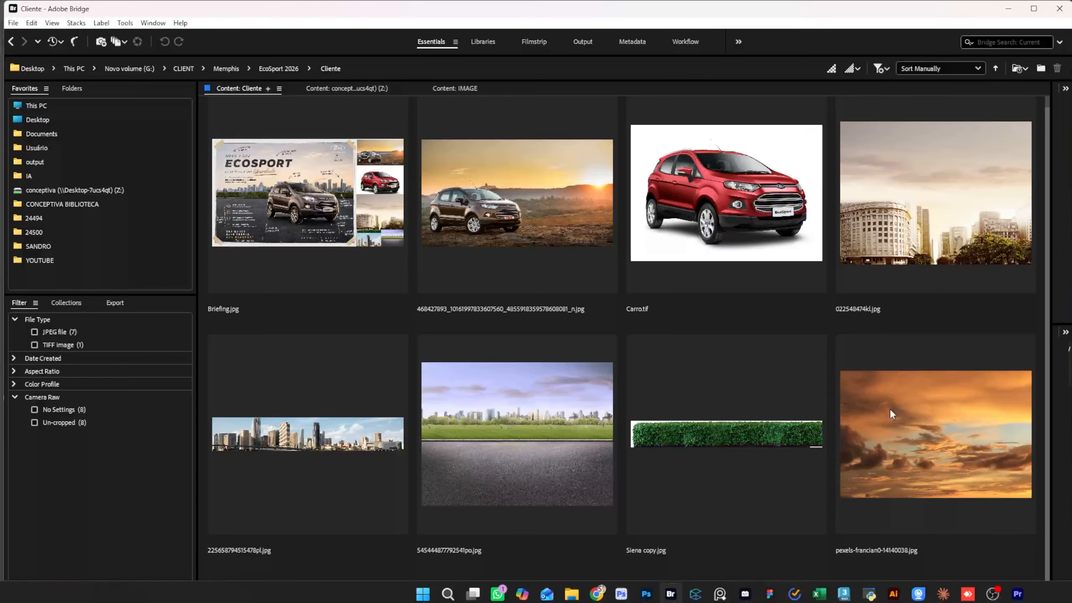
pyautogui.moveTo(889, 409); pyautogui.dragTo(502, 224)
pyautogui.hotkey('alt', 'Tab')
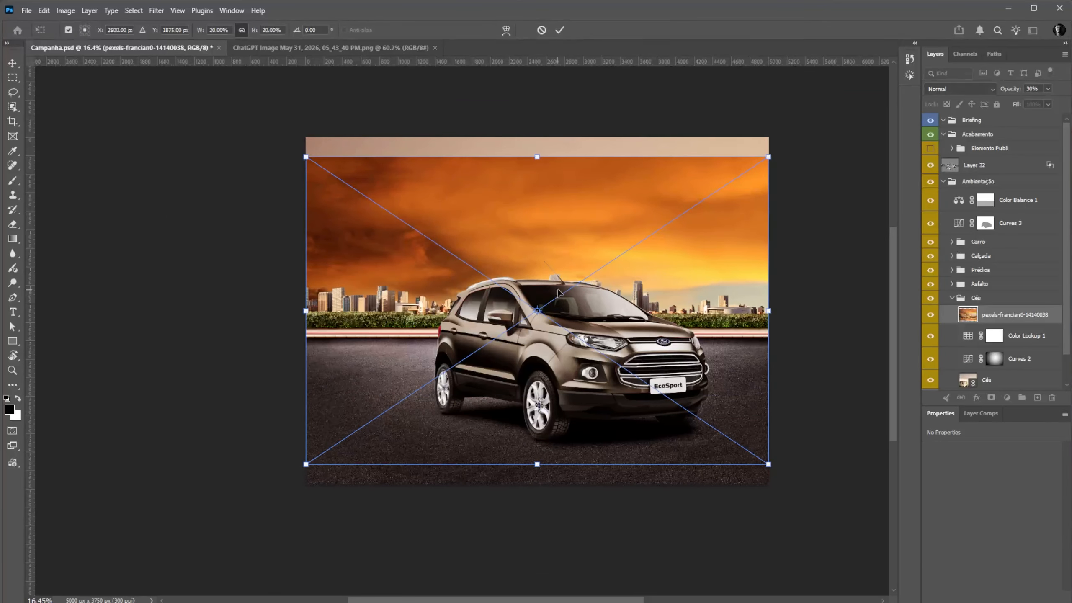
pyautogui.moveTo(558, 291); pyautogui.dragTo(548, 195)
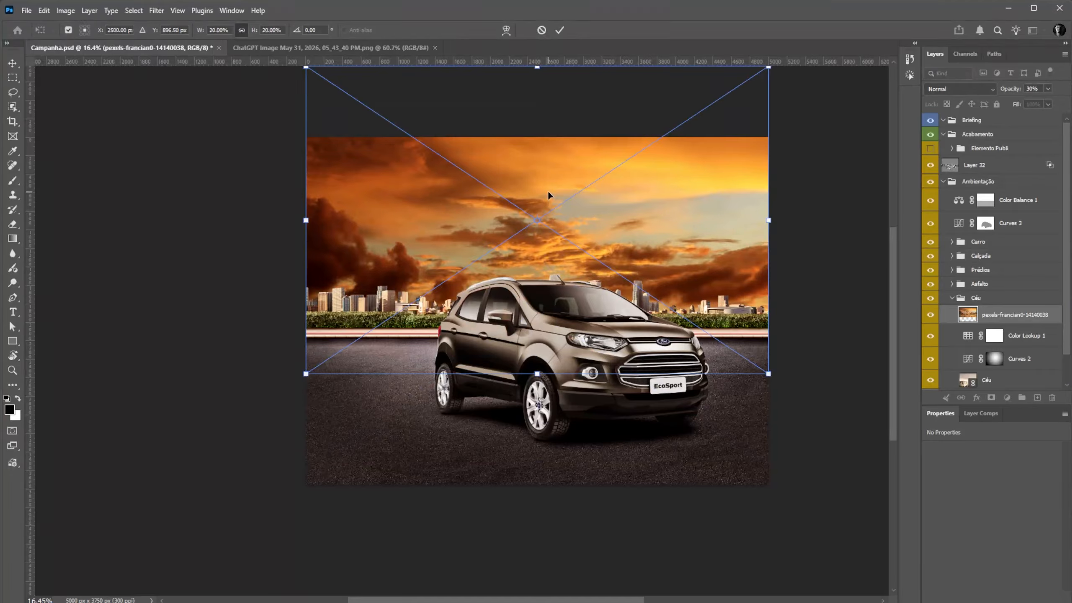
pyautogui.press('Return')
# Set the placed sunset layer to Overlay blending at 40% opacity
pyautogui.press('c')
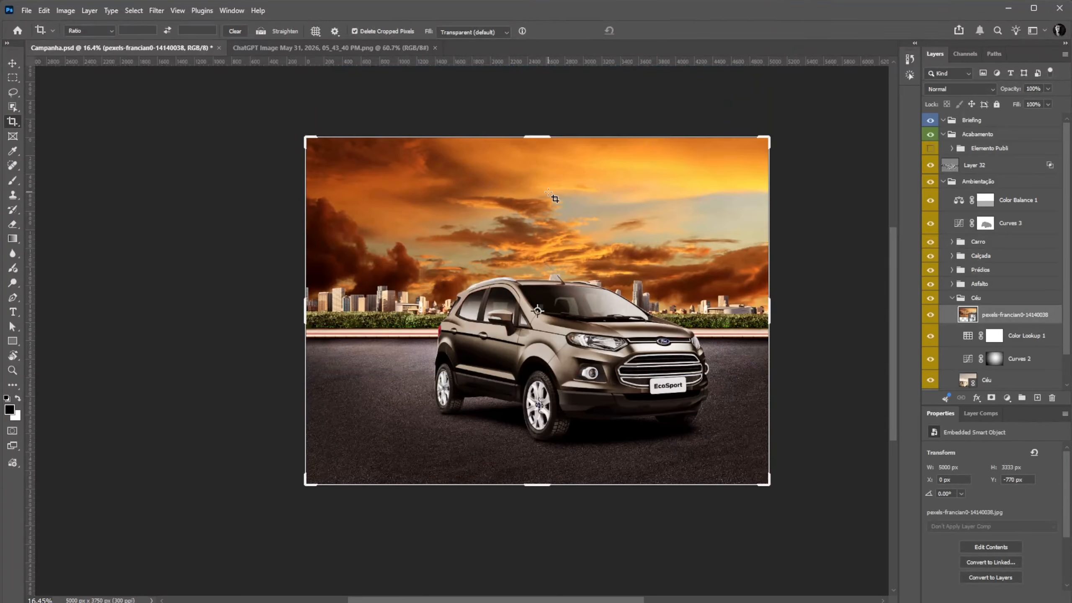
pyautogui.press('Escape')
pyautogui.press('2')
pyautogui.press('5')
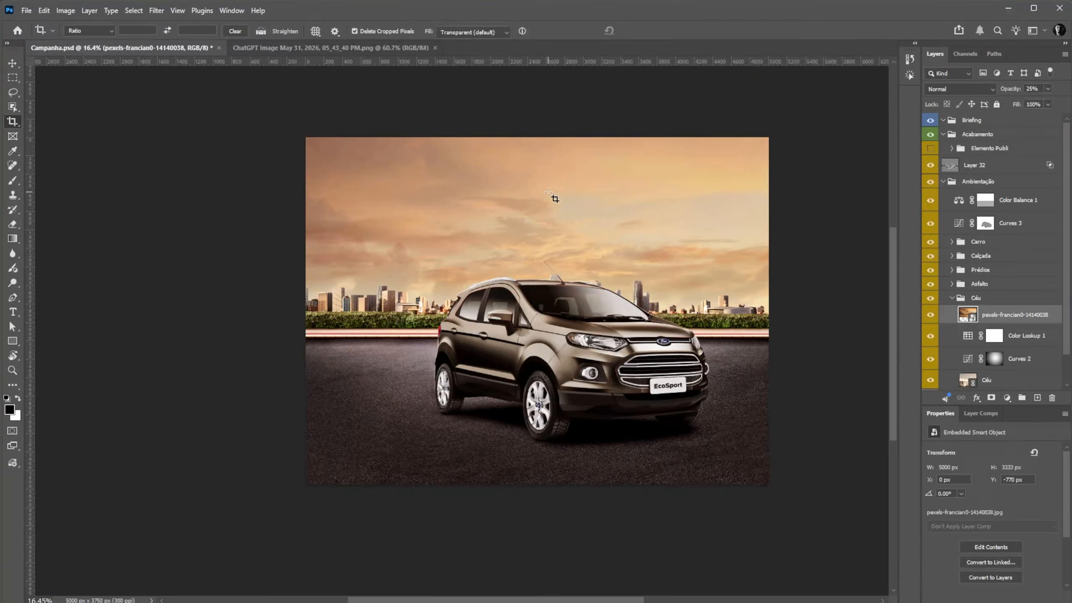
pyautogui.press('4')
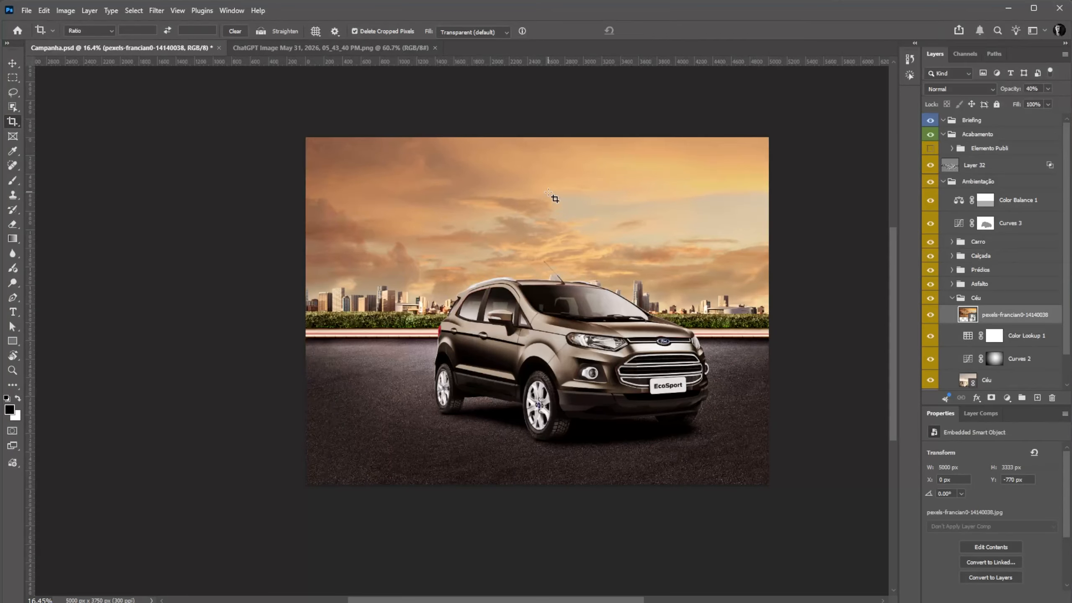
pyautogui.hotkey('shift', 'alt', 'o')
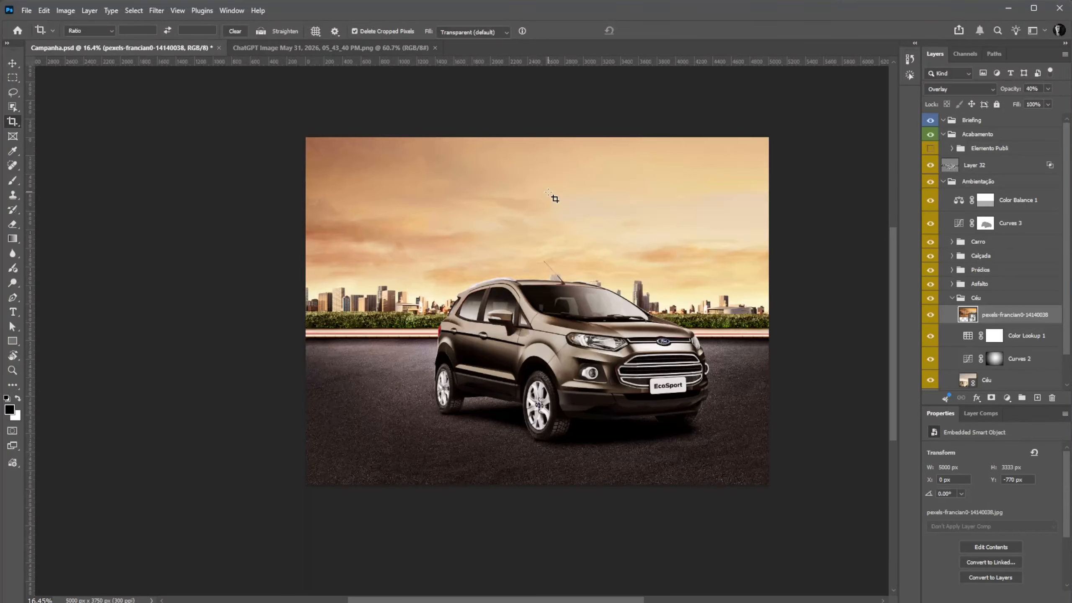
# Compare the sky with and without the sunset layer and set that layer's opacity to 50%
pyautogui.press('z')
pyautogui.moveTo(554, 199); pyautogui.dragTo(528, 196)
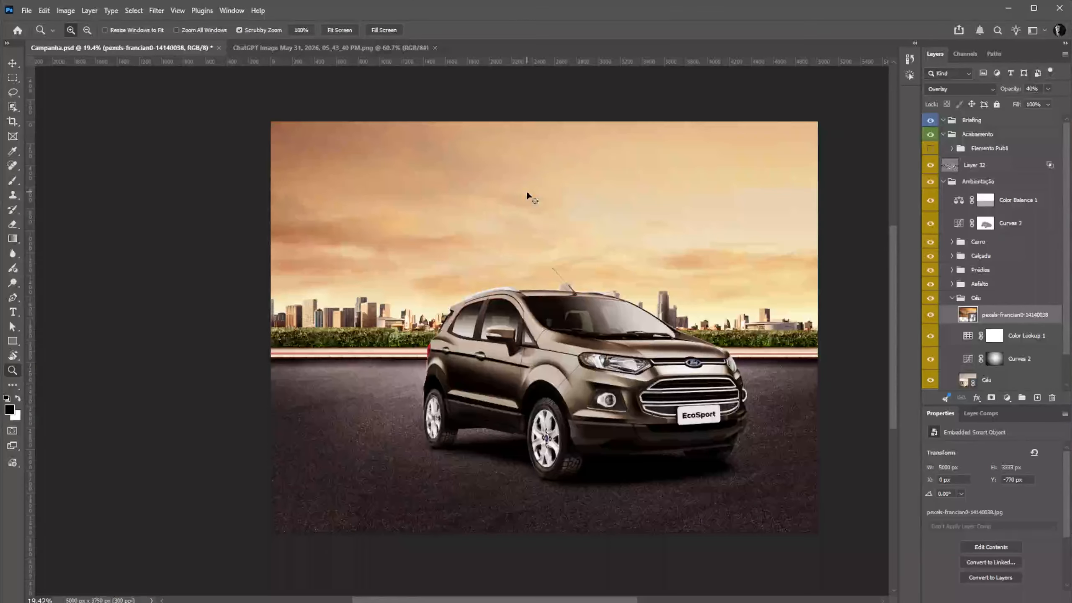
pyautogui.hotkey('ctrl', '0')
pyautogui.click(933, 315)
pyautogui.click(932, 315)
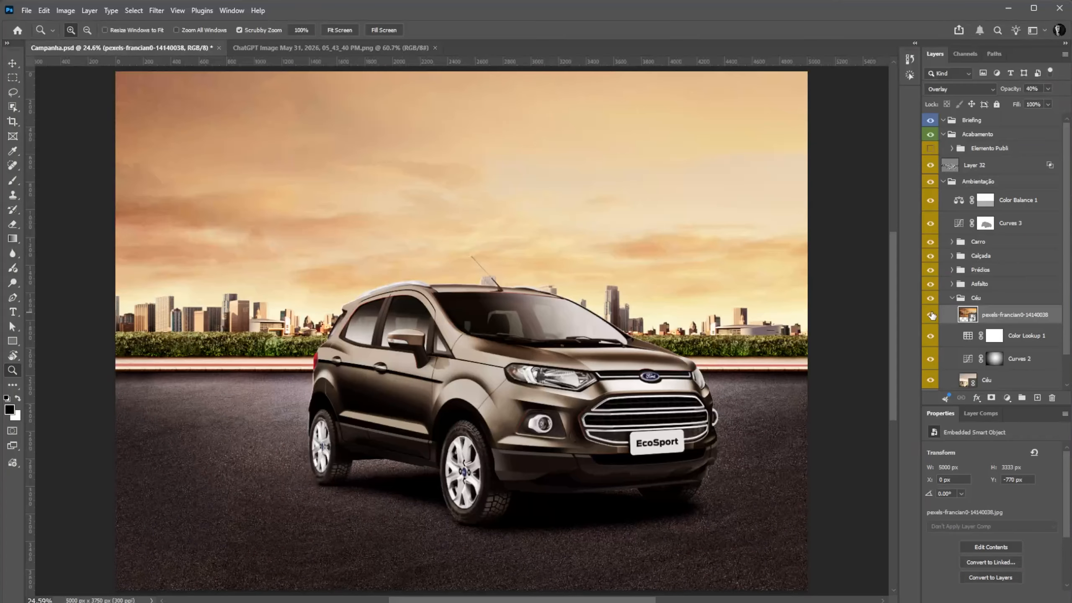
pyautogui.hotkey('ctrl', '-')
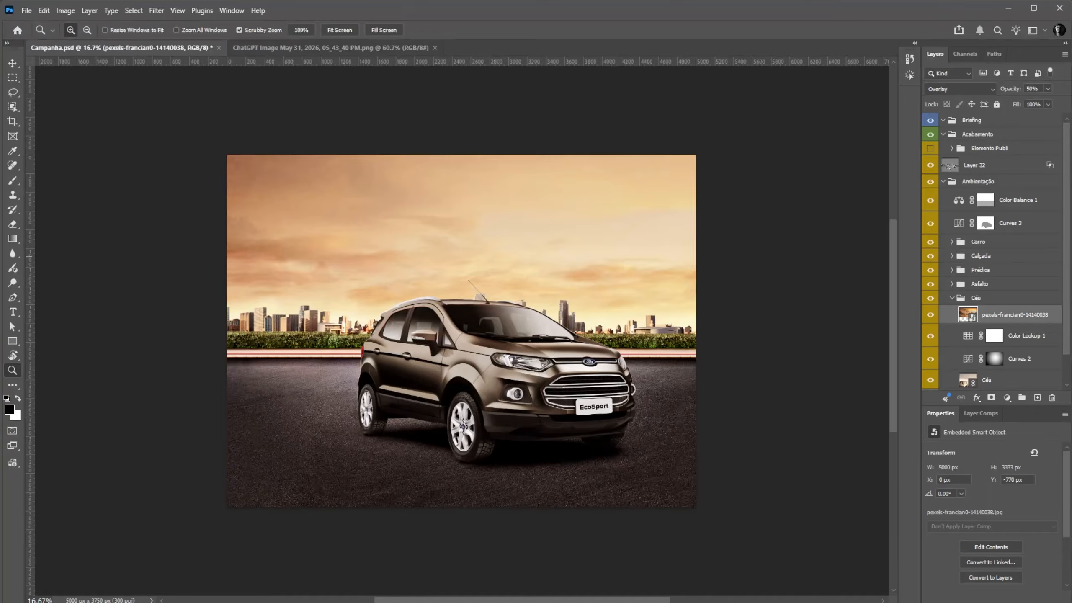
pyautogui.scroll(-2, 537, 298)
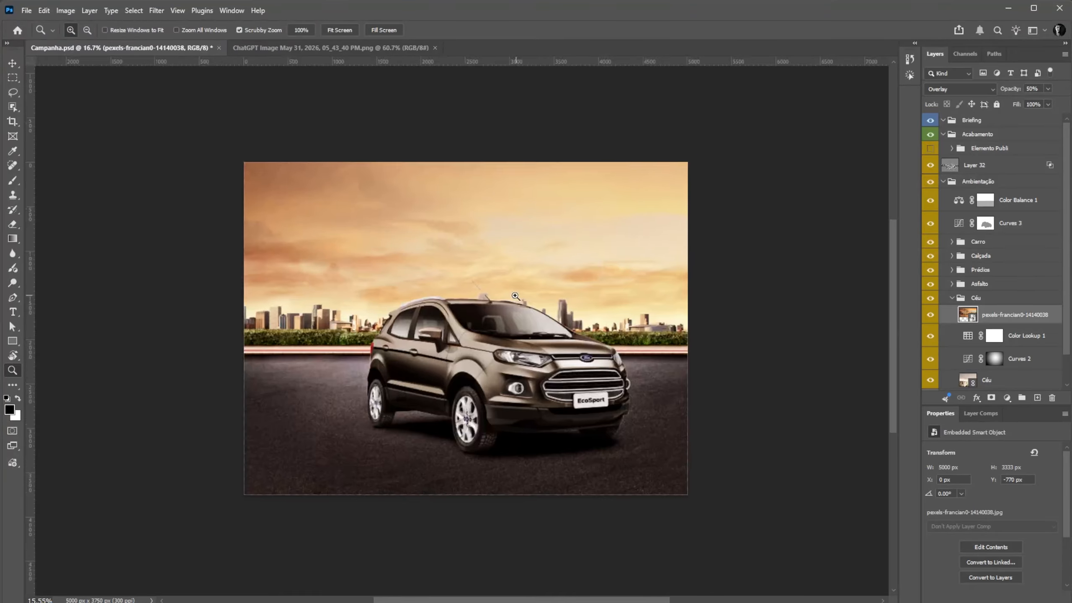
pyautogui.scroll(-2, 1020, 364)
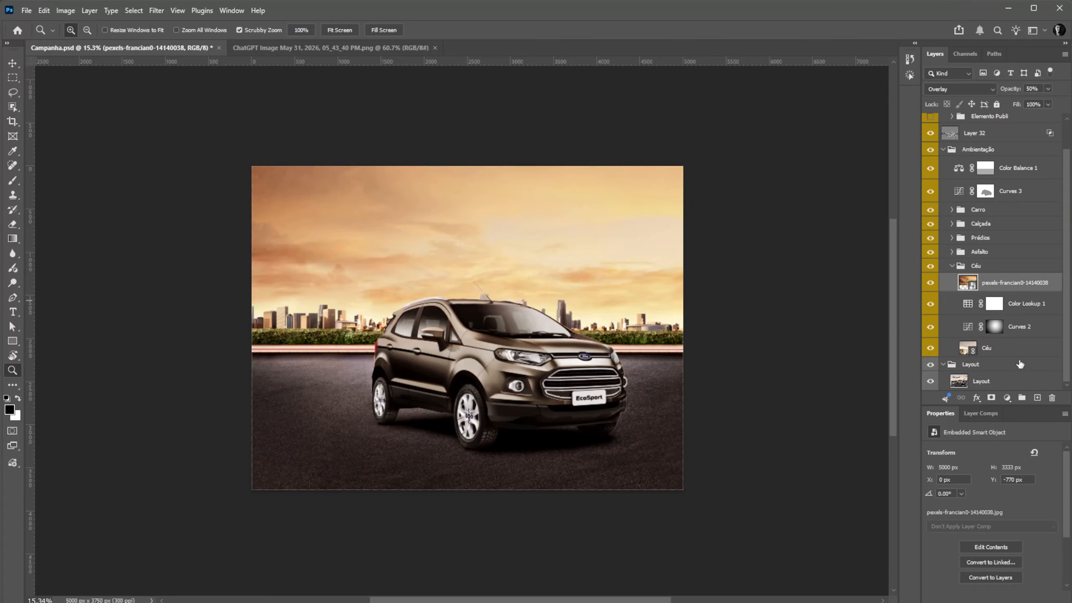
# Add a Curves adjustment above the asfalto layer in the Asfalto group and pull its RGB midtones down to darken
pyautogui.click(952, 265)
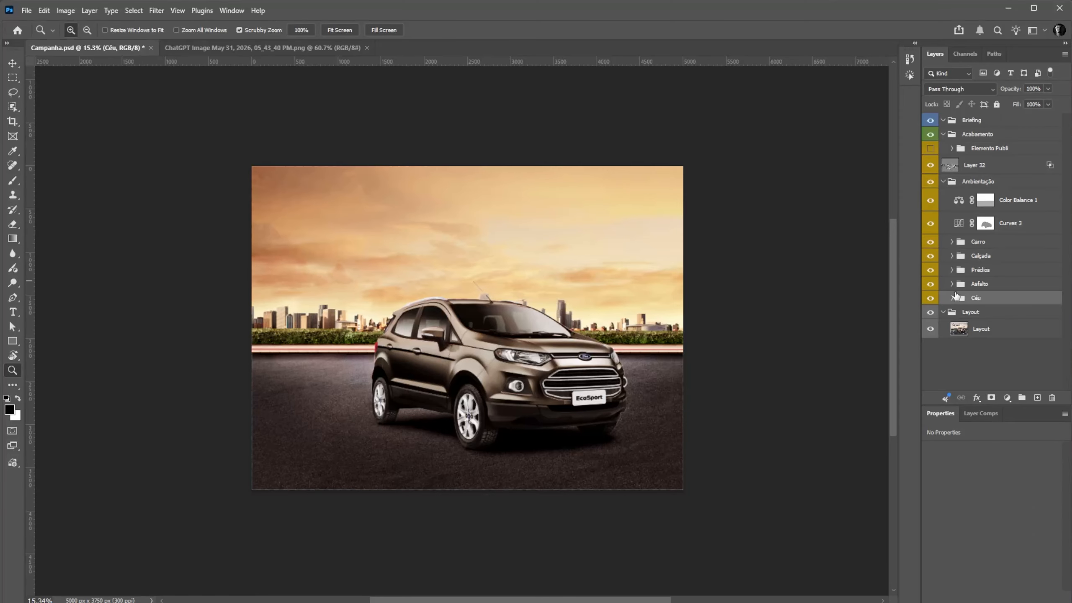
pyautogui.click(952, 284)
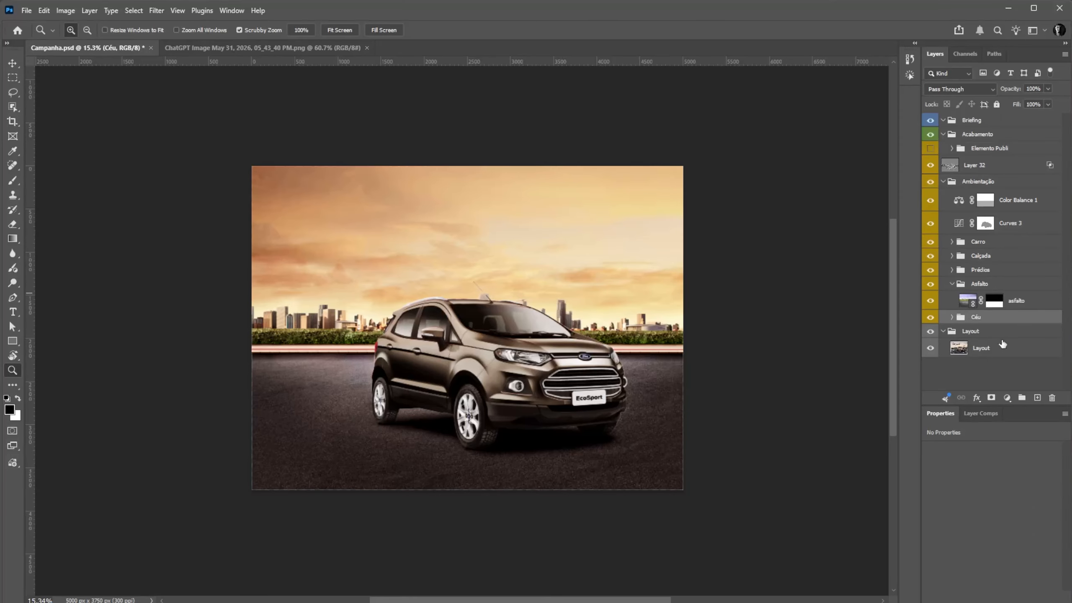
pyautogui.click(1029, 302)
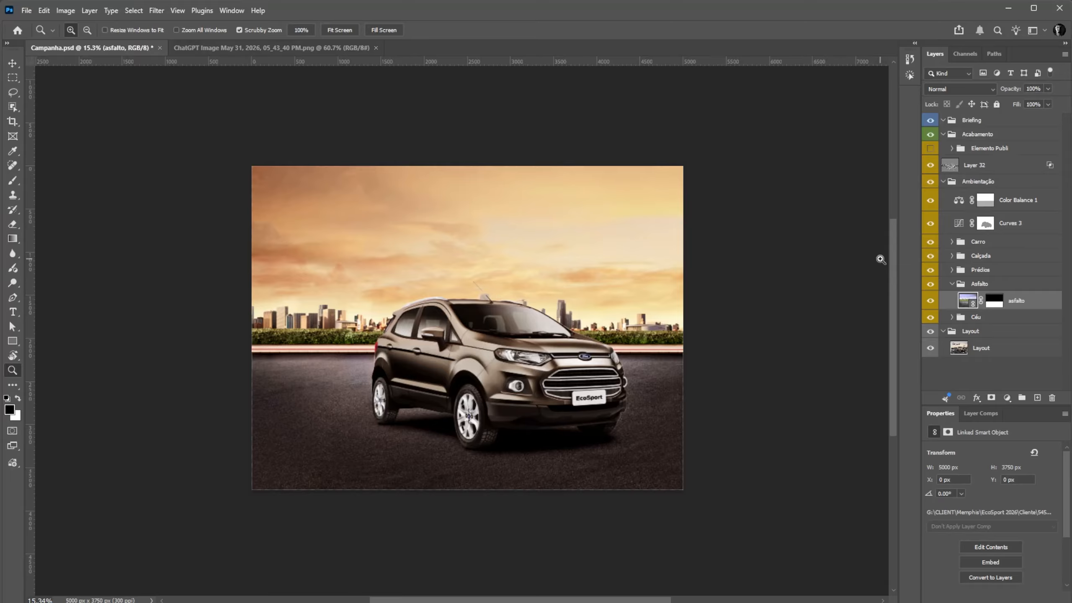
pyautogui.hotkey('ctrl', 'm')
pyautogui.press('Return')
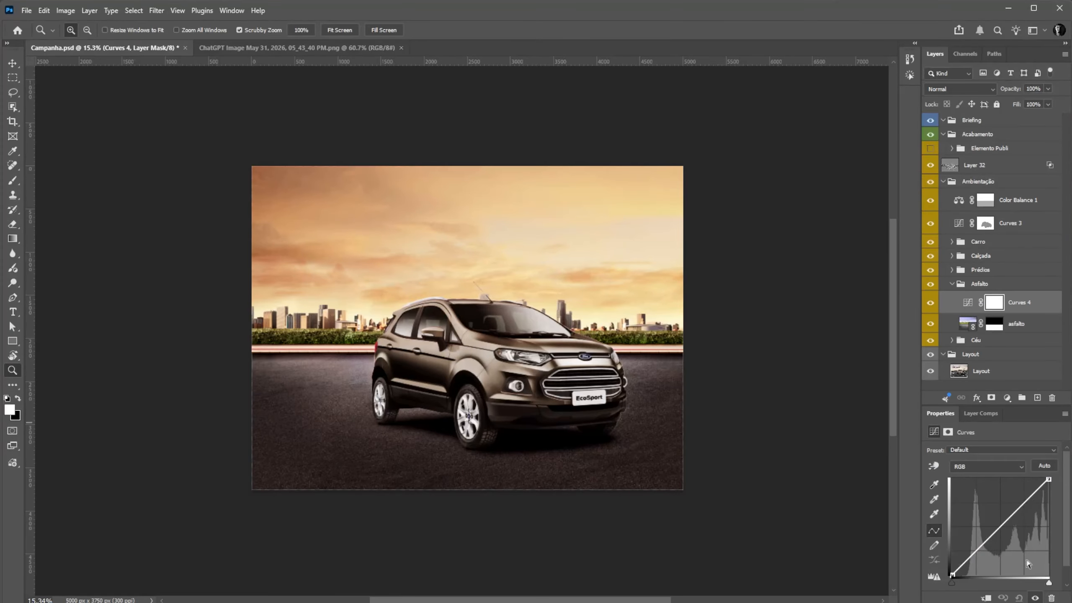
pyautogui.moveTo(1004, 523); pyautogui.dragTo(1004, 532)
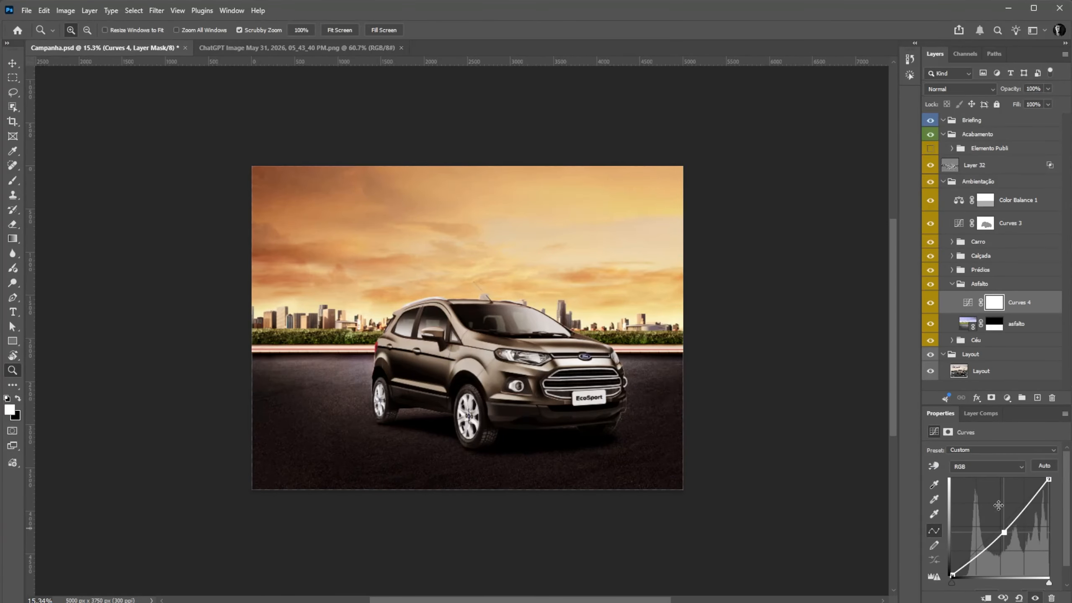
pyautogui.click(967, 302)
# Delete the High Pass layer Layer 32 above the Ambientação group
pyautogui.moveTo(980, 164); pyautogui.dragTo(1053, 397)
pyautogui.moveTo(416, 419); pyautogui.dragTo(842, 447)
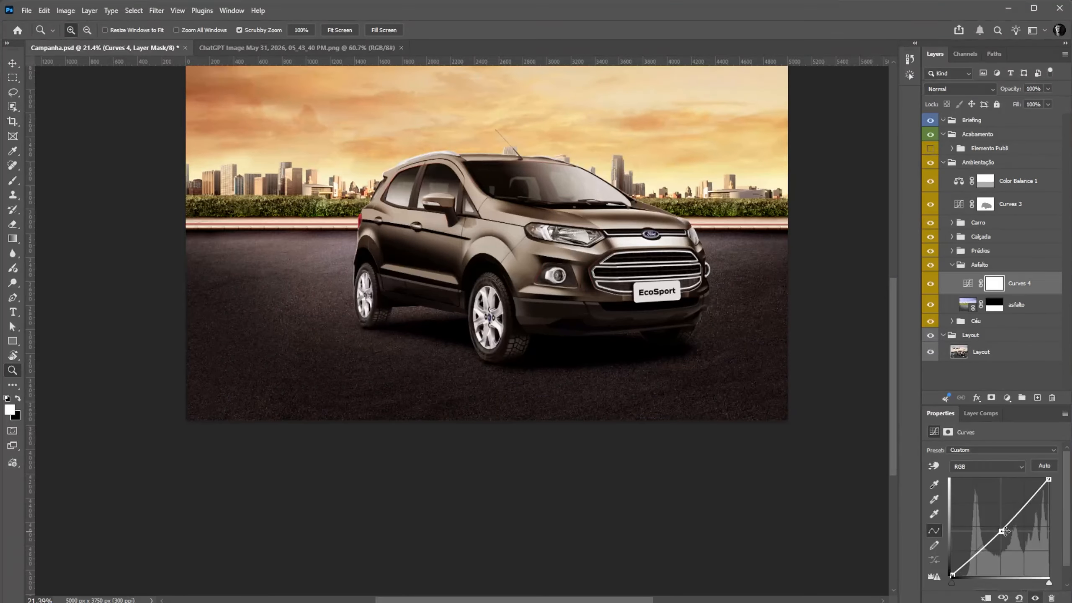
pyautogui.moveTo(622, 268); pyautogui.dragTo(572, 267)
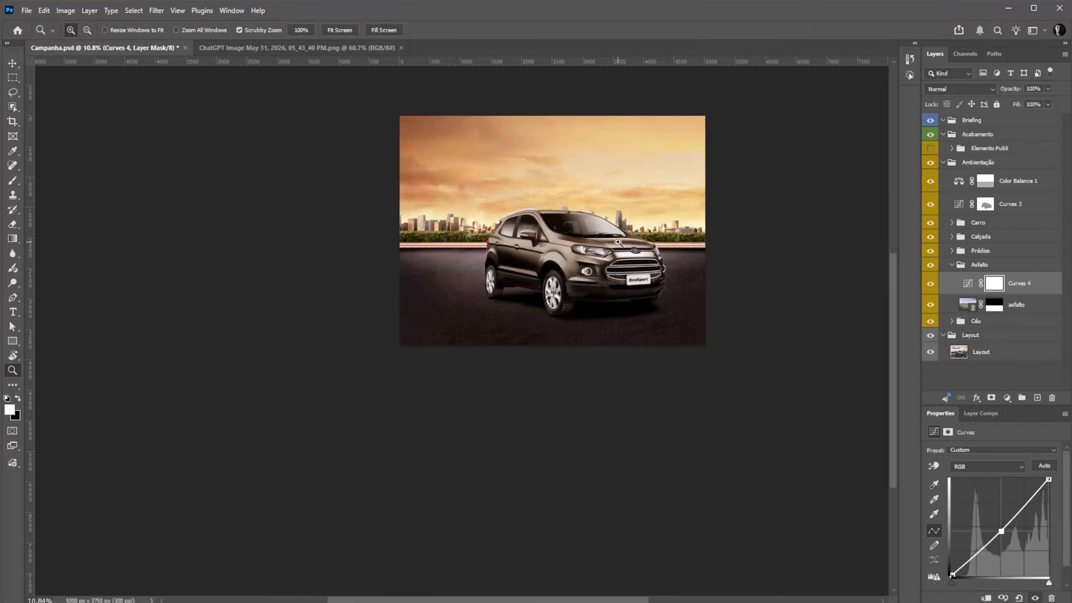
# Add a black Solid Color fill above Curves 4 in the Asfalto group and invert its mask
pyautogui.click(1008, 397)
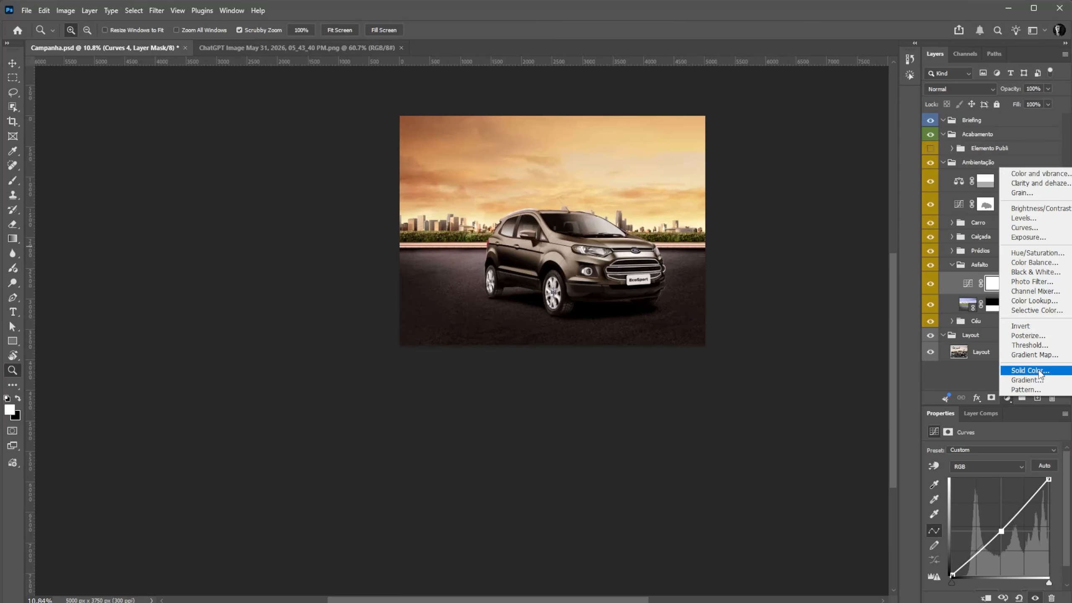
pyautogui.click(1039, 373)
pyautogui.click(818, 141)
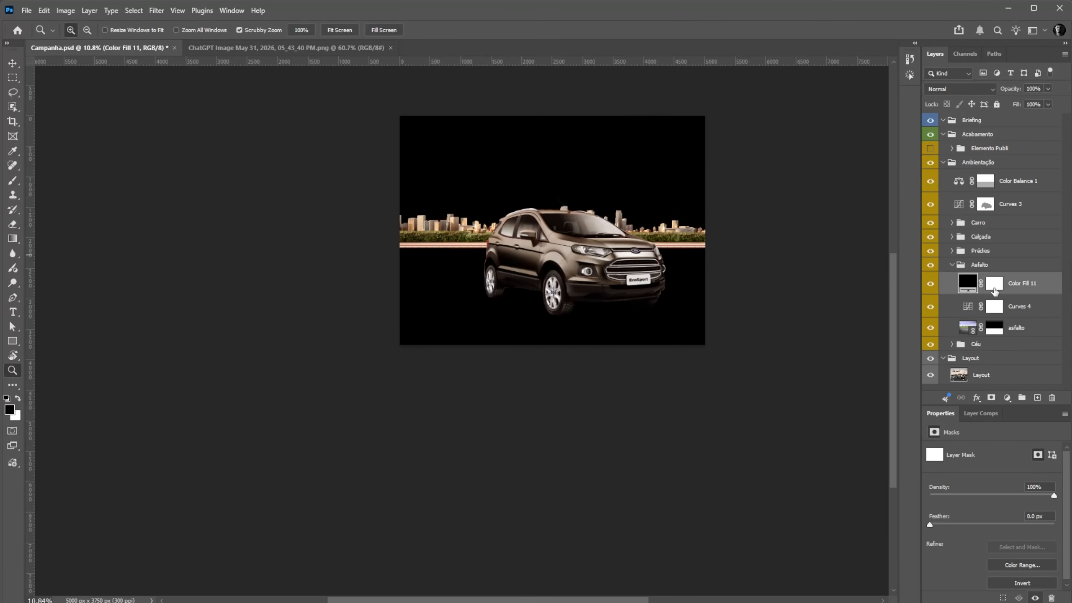
pyautogui.click(994, 283)
pyautogui.hotkey('ctrl', 'i')
# Paint white on the black fill's mask with a soft 1300 px brush to darken the asphalt around the car
pyautogui.press('b')
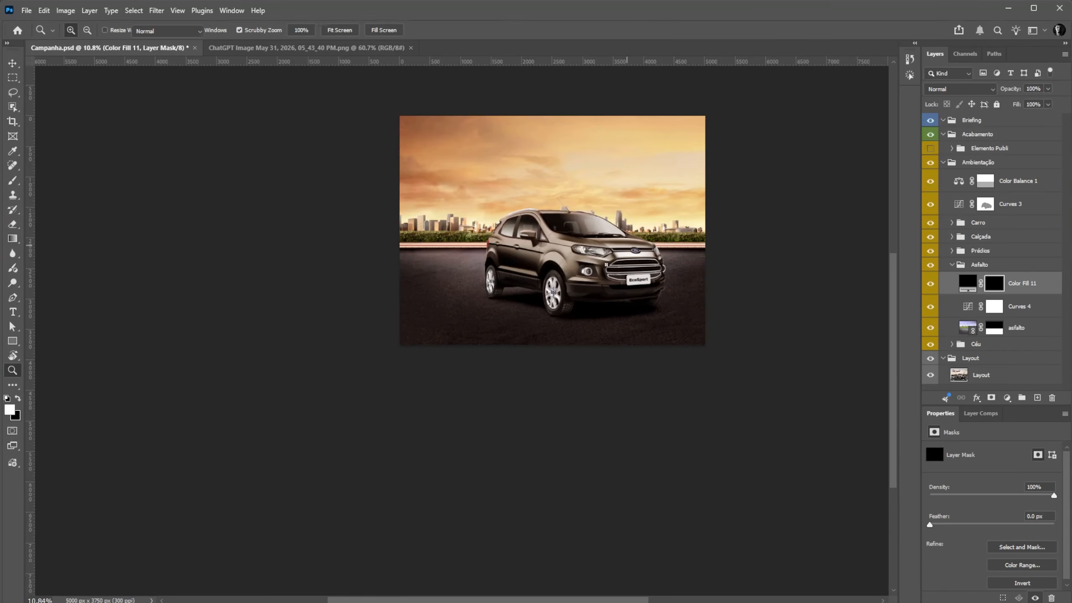
pyautogui.press(']')
pyautogui.press(']')
pyautogui.press(']')
pyautogui.press(']')
pyautogui.press(']')
pyautogui.press(']')
pyautogui.press(']')
pyautogui.press(']')
pyautogui.press(']')
pyautogui.press(']')
pyautogui.press(']')
pyautogui.press(']')
pyautogui.press(']')
pyautogui.press(']')
pyautogui.press(']')
pyautogui.press(']')
pyautogui.press(']')
pyautogui.press(']')
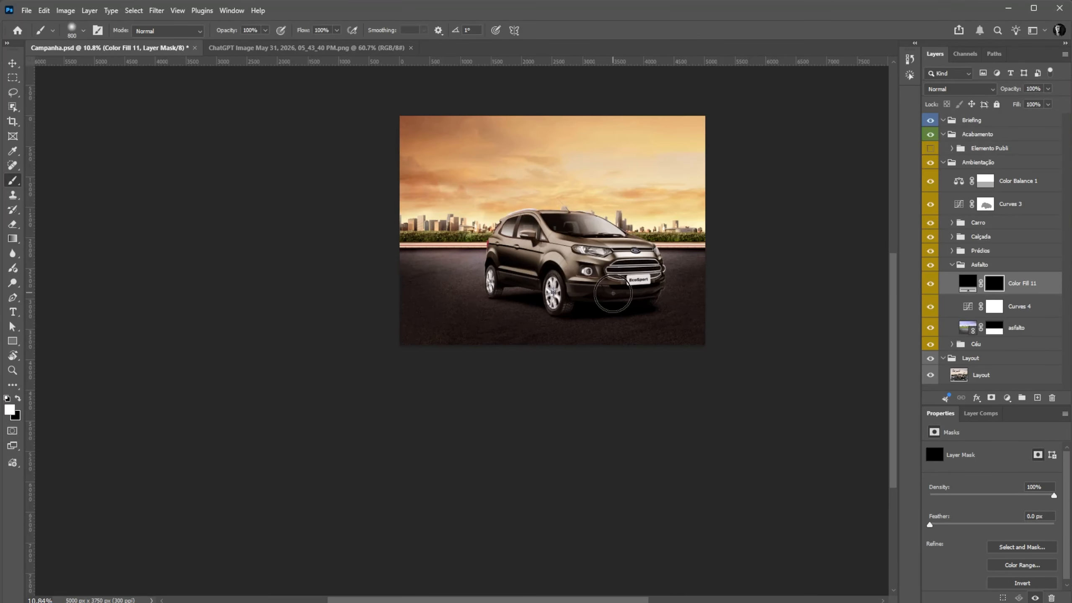
pyautogui.moveTo(489, 282)
pyautogui.mouseDown()
pyautogui.moveTo(528, 270)
pyautogui.moveTo(434, 266)
pyautogui.moveTo(465, 253)
pyautogui.mouseUp()
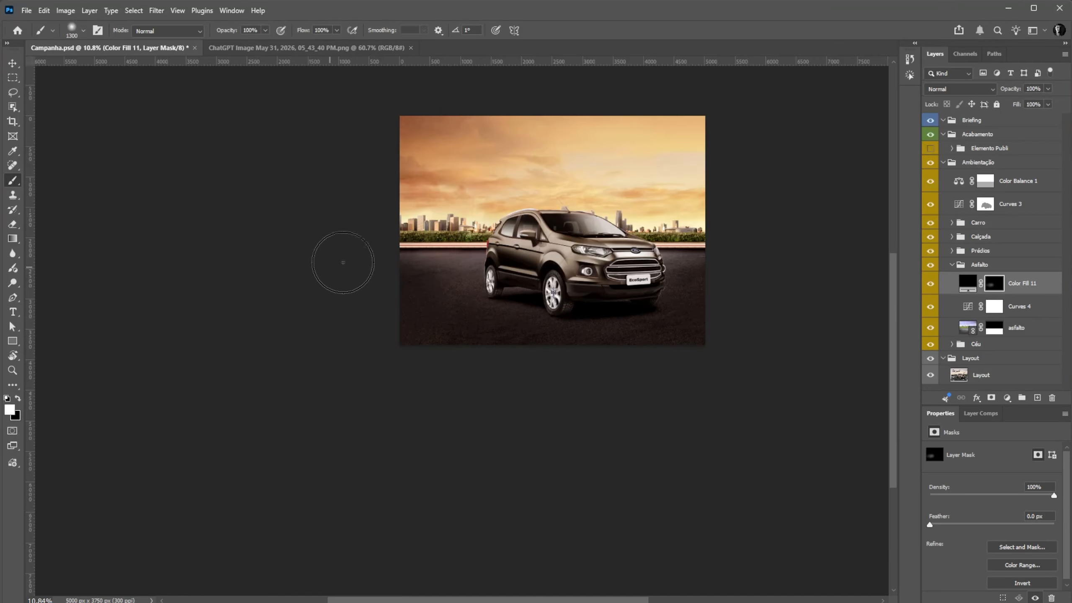
# Set the Curves 4 layer's opacity to 80%
pyautogui.press('z')
pyautogui.moveTo(638, 218); pyautogui.dragTo(659, 218)
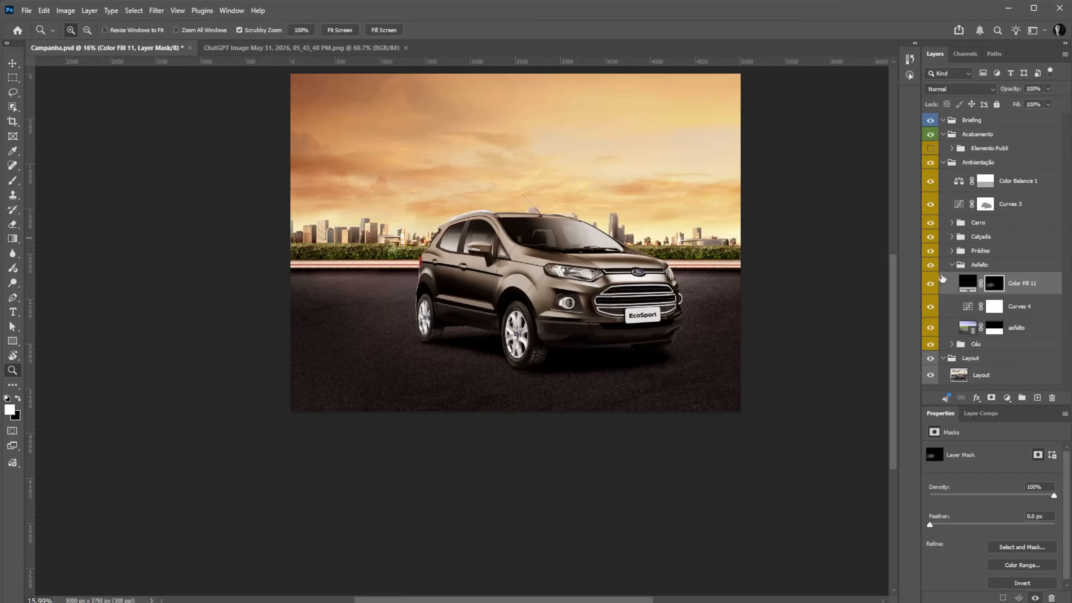
pyautogui.click(966, 311)
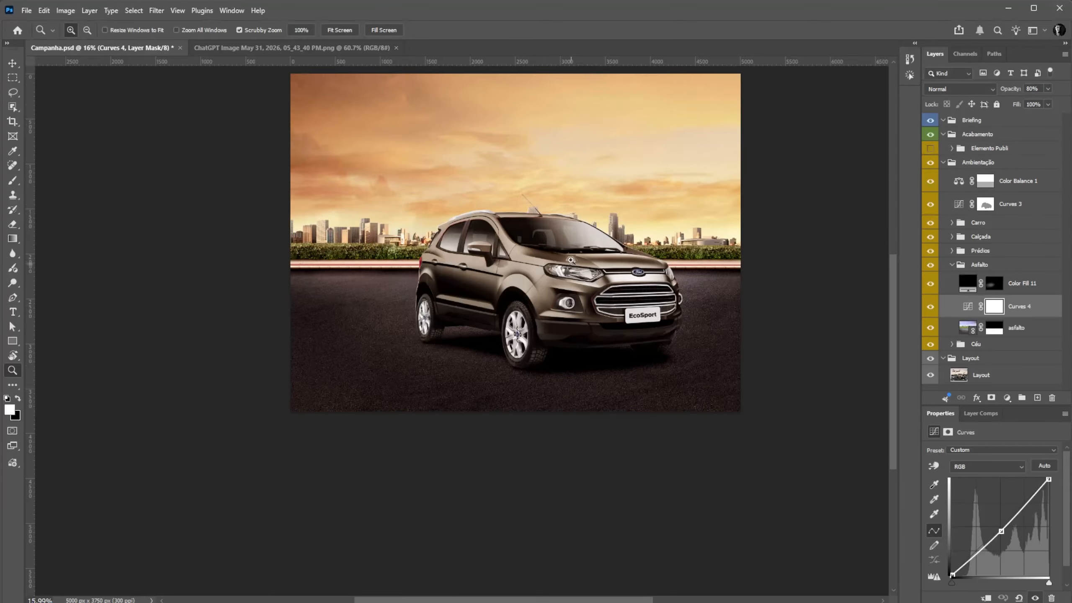
pyautogui.moveTo(571, 258); pyautogui.dragTo(480, 320)
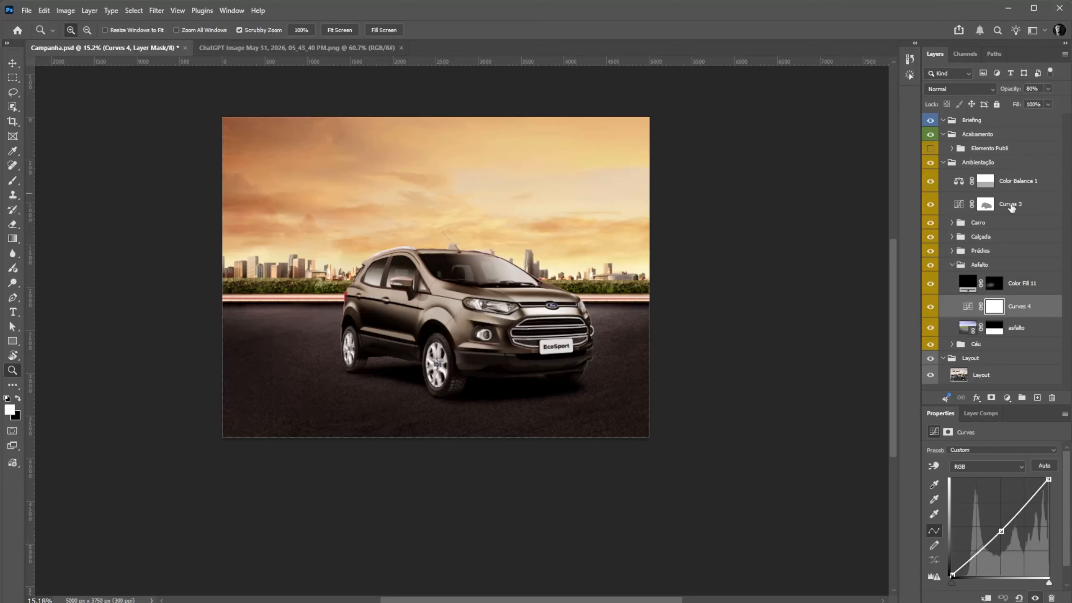
# Stamp all visible layers into a new layer above the Ambientação group and apply a 1000-pixel Gaussian Blur to it
pyautogui.click(984, 150)
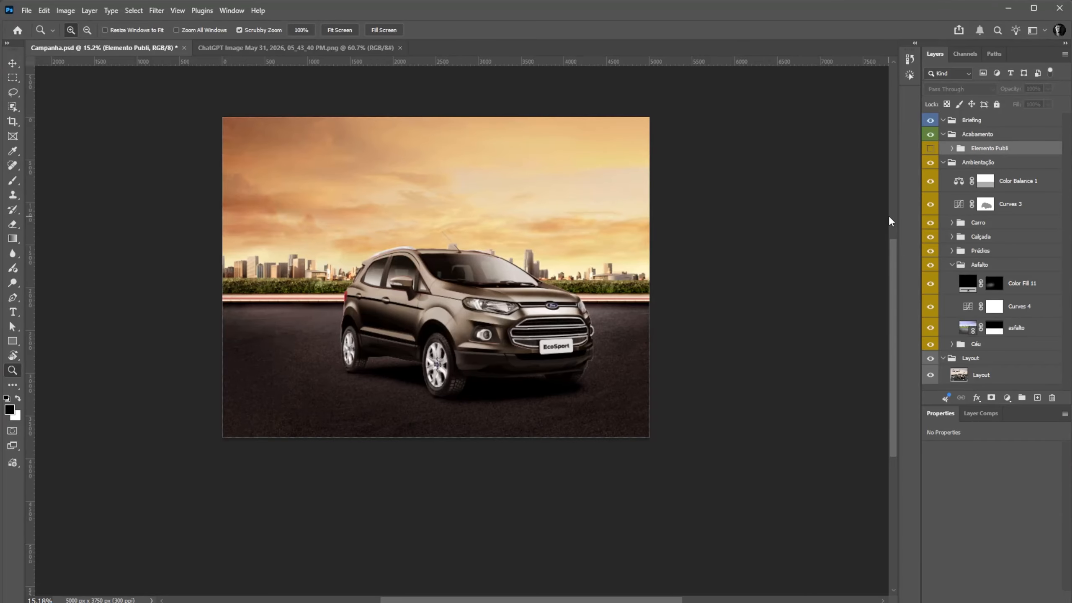
pyautogui.click(971, 164)
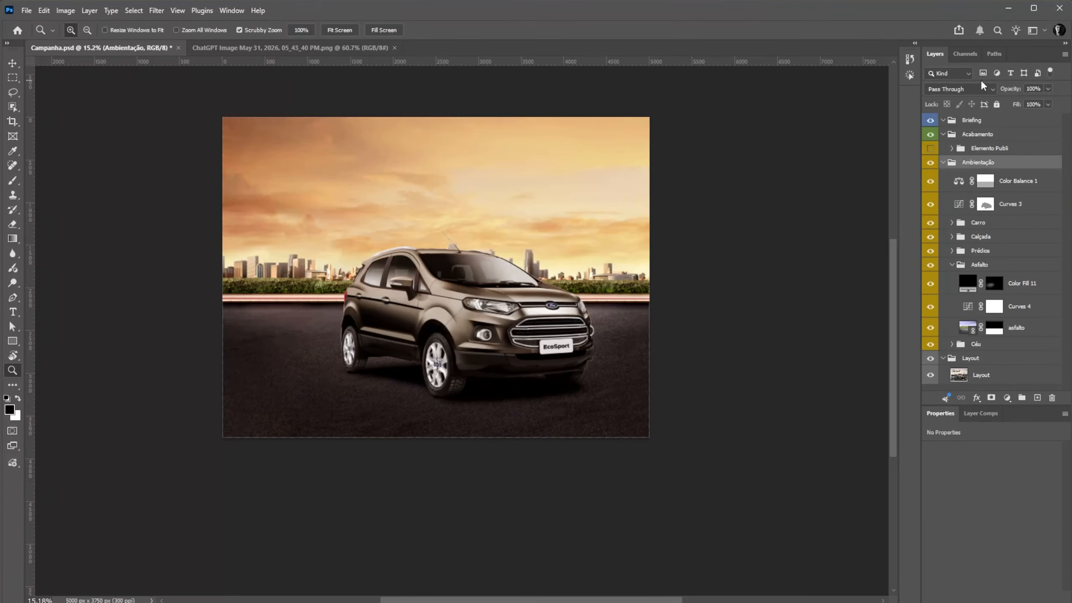
pyautogui.hotkey('ctrl', 'alt', 'shift', 'e')
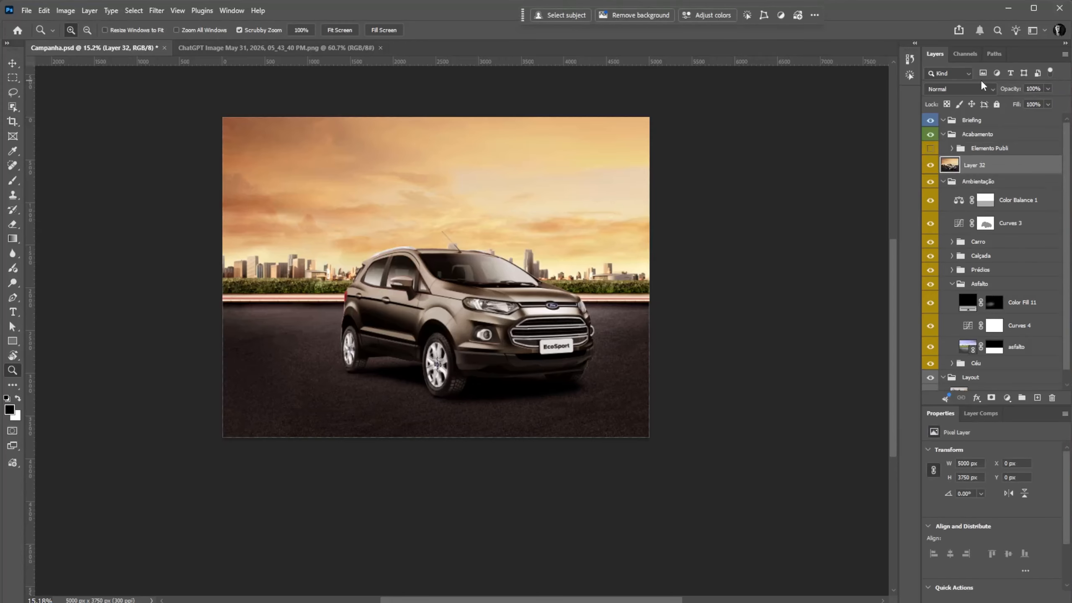
pyautogui.click(177, 10)
pyautogui.moveTo(156, 10)
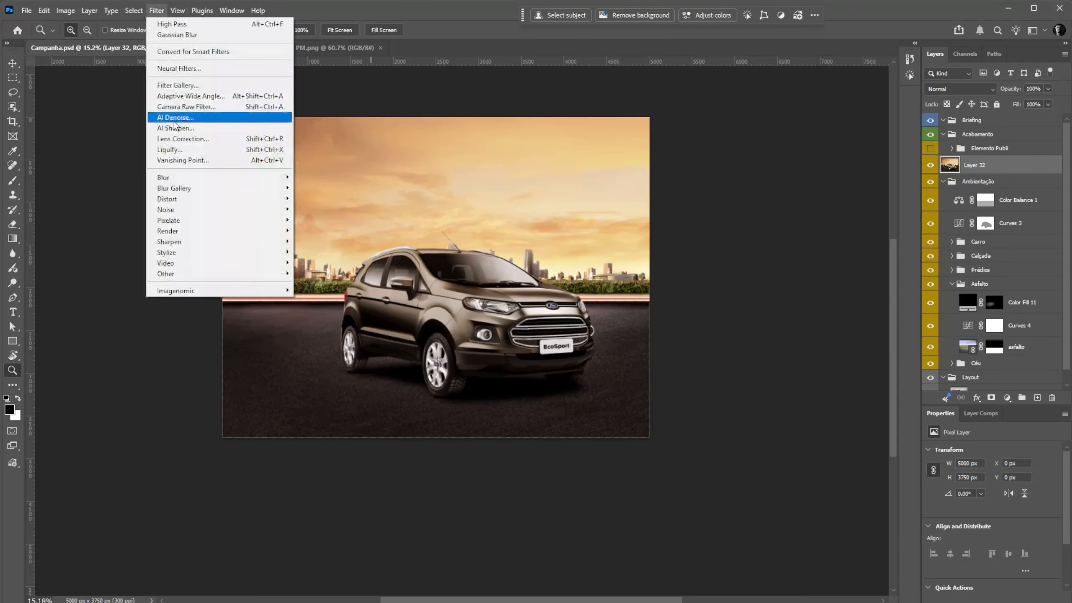
pyautogui.moveTo(187, 180)
pyautogui.click(337, 220)
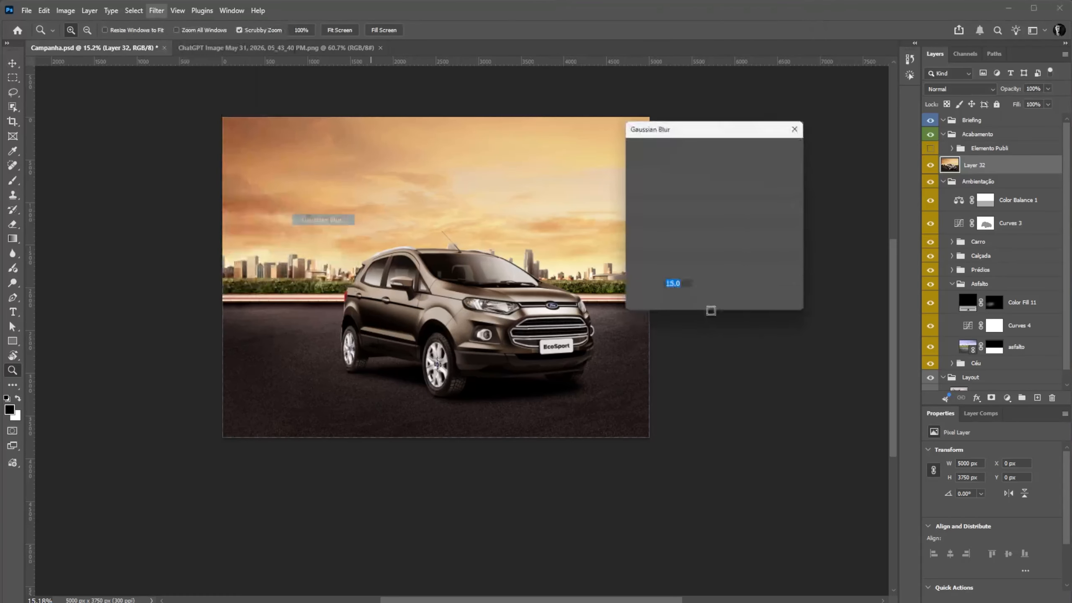
pyautogui.moveTo(688, 306); pyautogui.dragTo(744, 305)
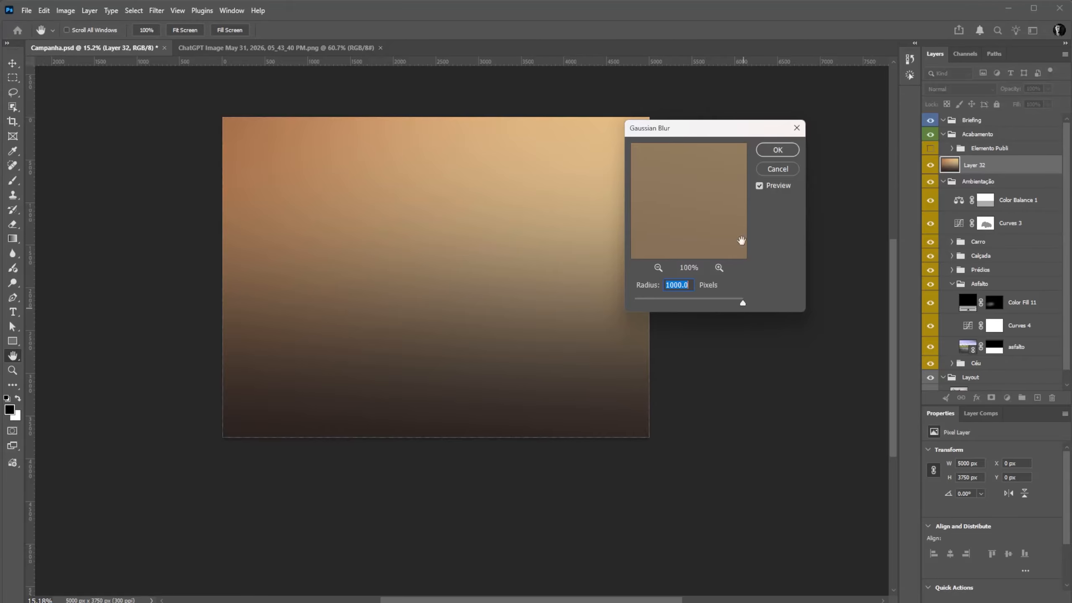
pyautogui.click(778, 150)
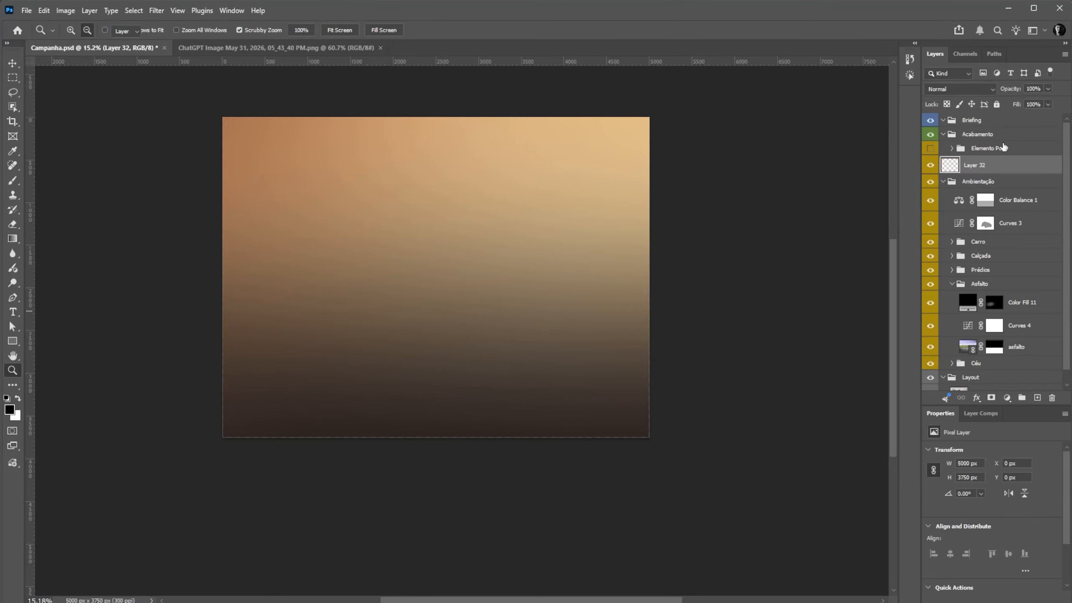
# Set the blurred layer to Soft Light, compare the image with and without it, and set its opacity to 25%
pyautogui.press('z')
pyautogui.moveTo(477, 314)
pyautogui.mouseDown()
pyautogui.moveTo(490, 311)
pyautogui.moveTo(468, 311)
pyautogui.mouseUp()
pyautogui.click(931, 166)
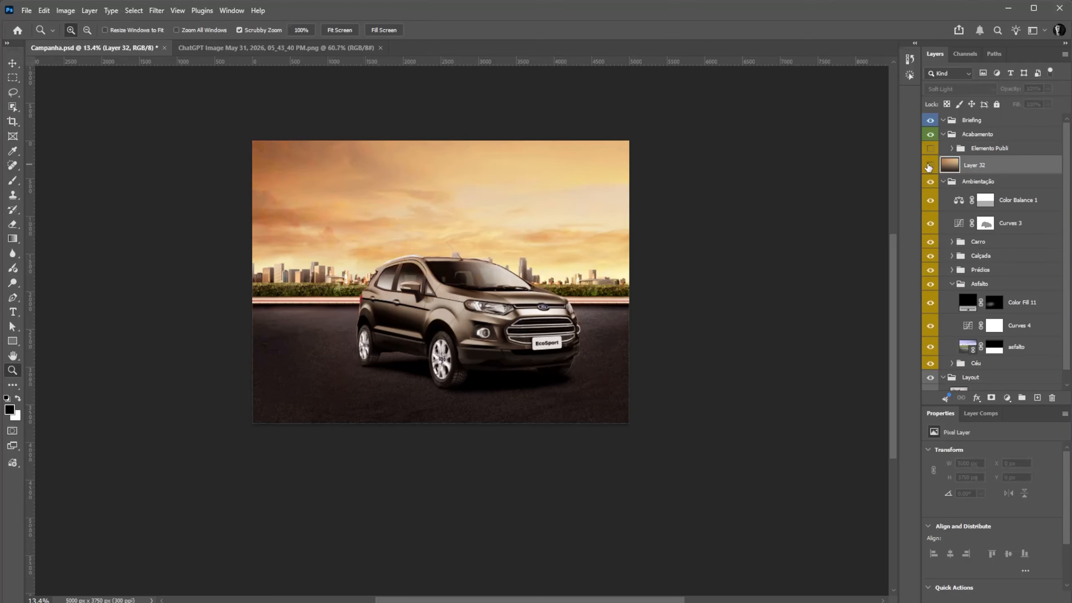
pyautogui.click(931, 165)
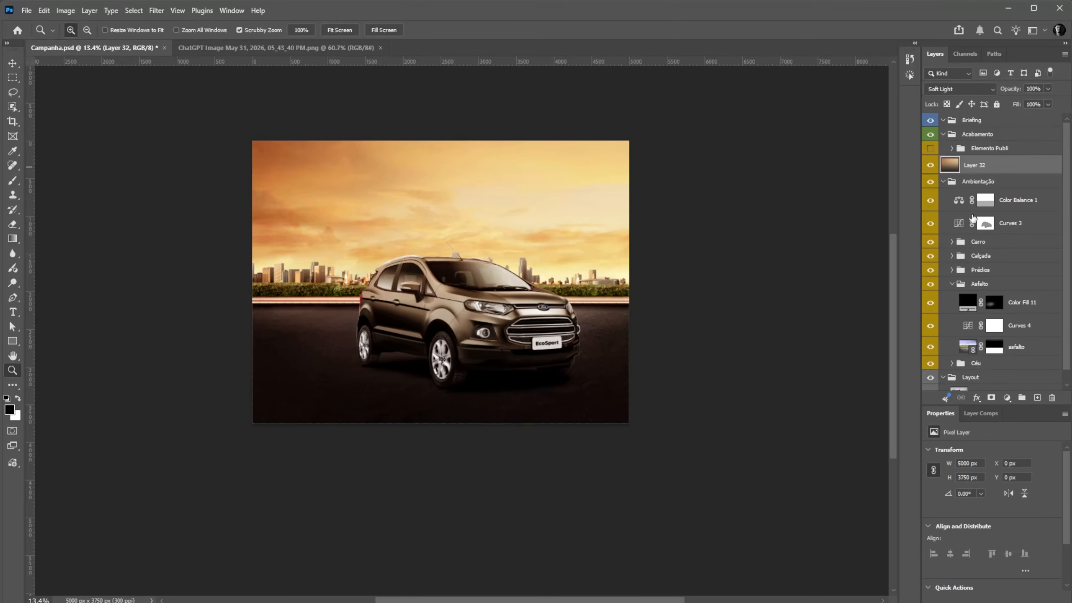
pyautogui.press('2')
pyautogui.press('5')
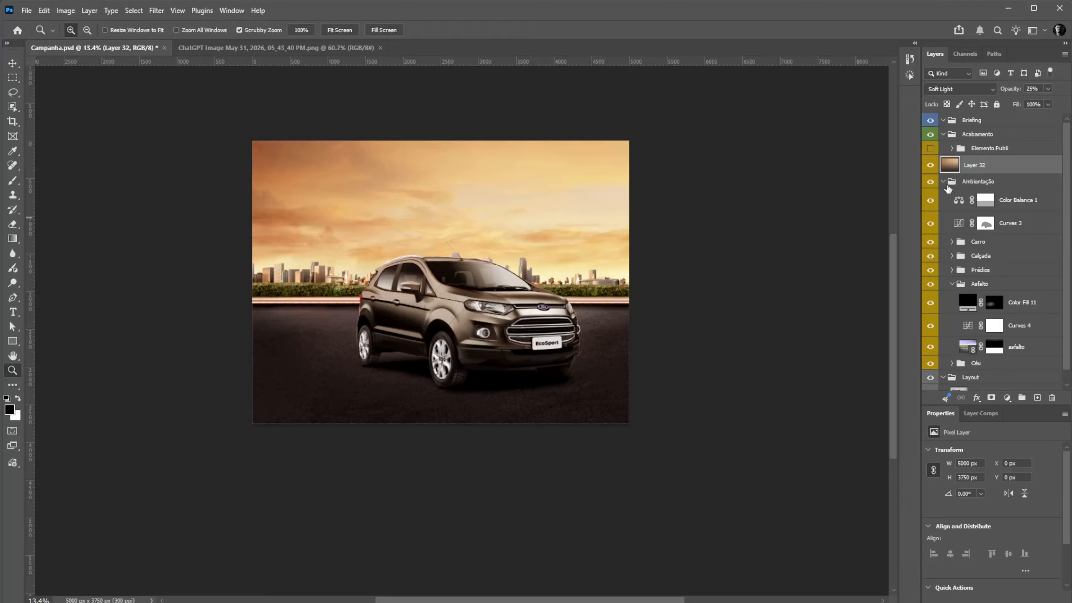
# Stamp the visible layers above the blurred layer, apply High Pass with an 80-pixel radius and set it to Soft Light
pyautogui.hotkey('ctrl', 'shift', 'alt', 'e')
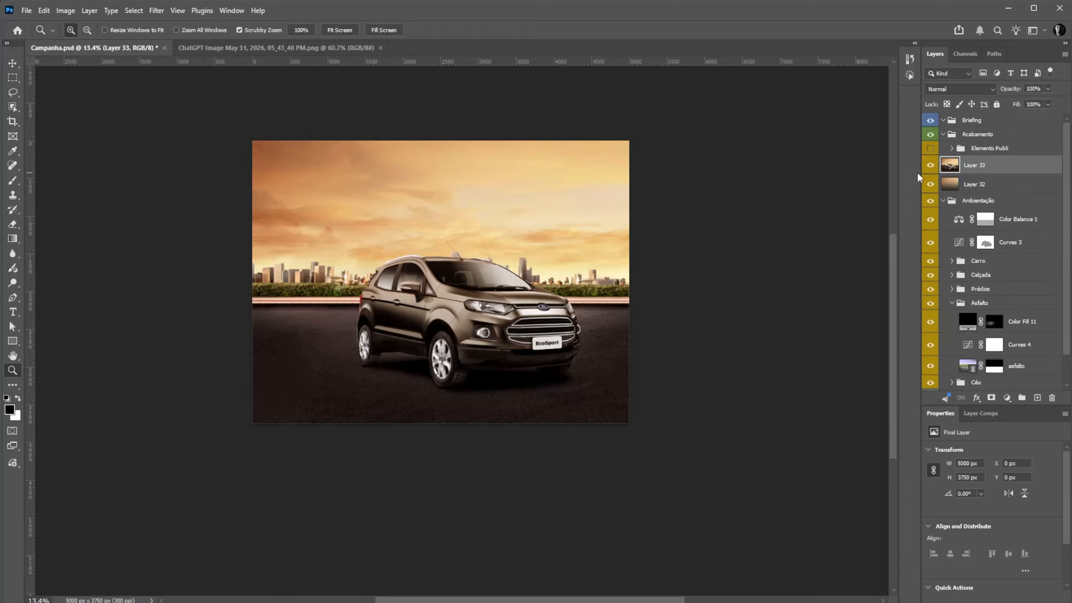
pyautogui.click(156, 10)
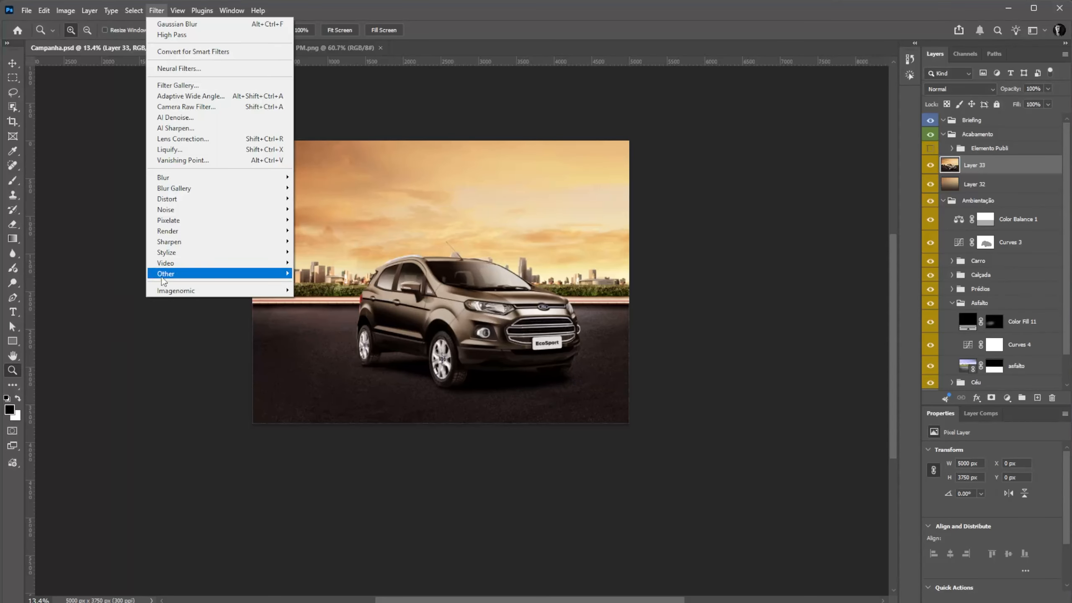
pyautogui.moveTo(162, 274)
pyautogui.click(126, 280)
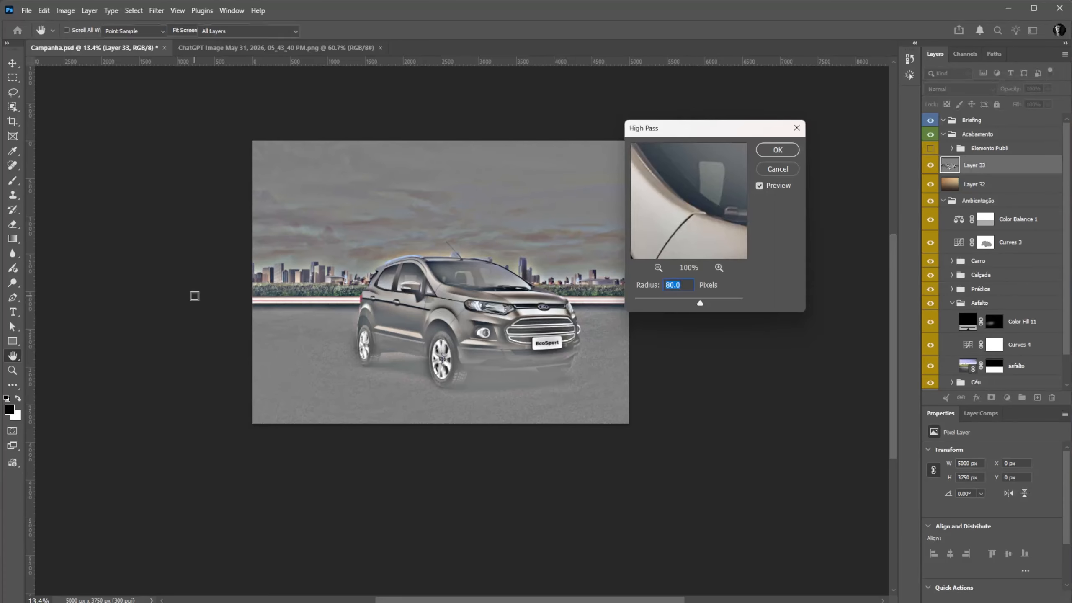
pyautogui.press('Return')
pyautogui.hotkey('shift', 'alt', 'f')
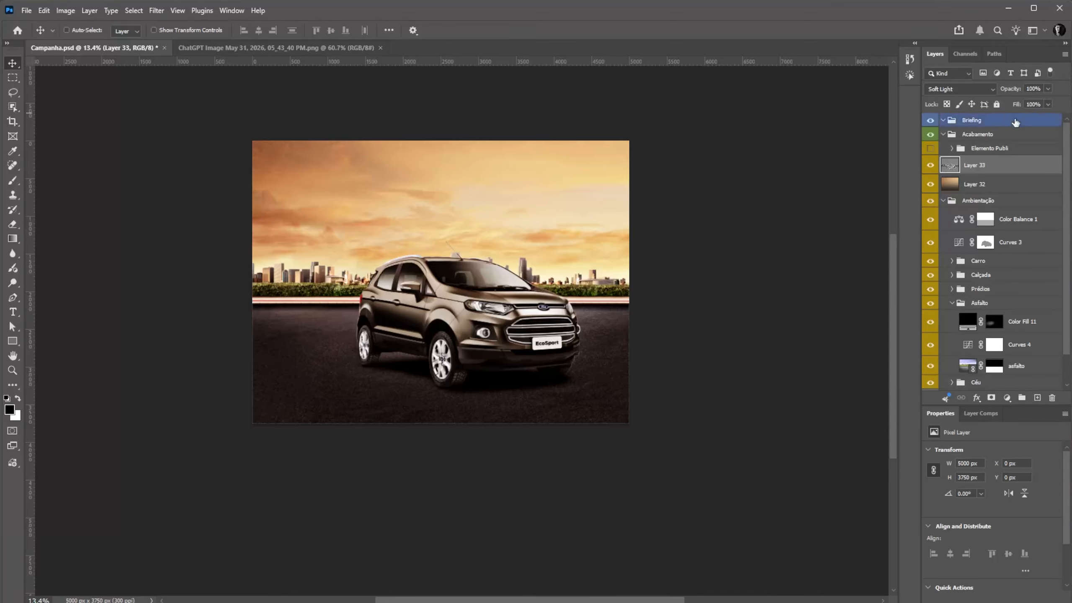
# Split the Underlying Layer black and white Blend If sliders on the High Pass layer to soften its effect in shadows and highlights
pyautogui.doubleClick(1024, 167)
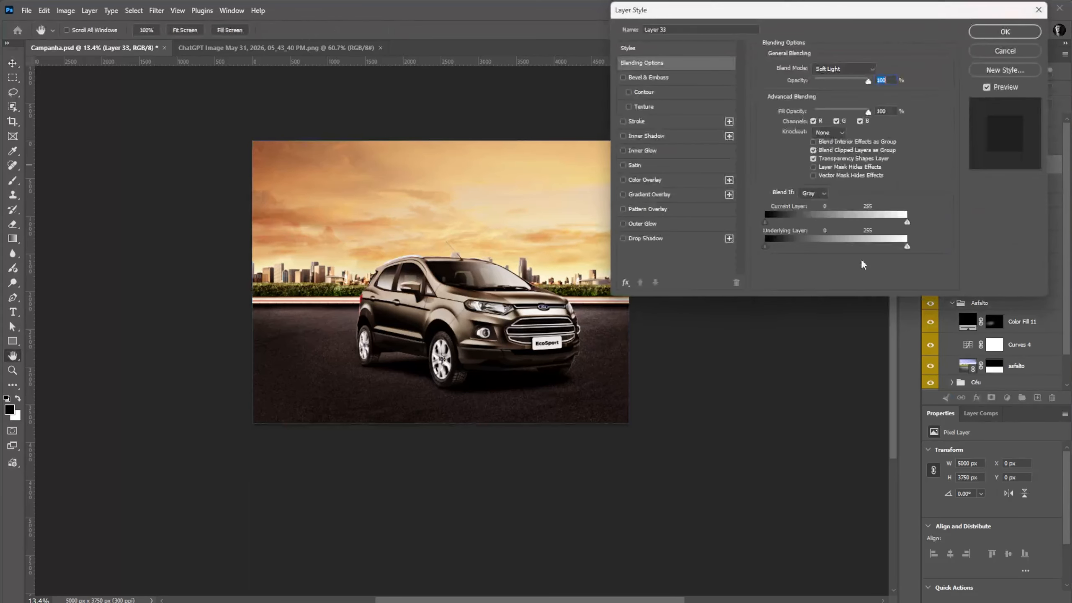
pyautogui.keyDown('alt'); pyautogui.moveTo(768, 248); pyautogui.dragTo(836, 256); pyautogui.keyUp('alt')
pyautogui.keyDown('alt'); pyautogui.moveTo(907, 247); pyautogui.dragTo(807, 256); pyautogui.keyUp('alt')
pyautogui.click(1006, 31)
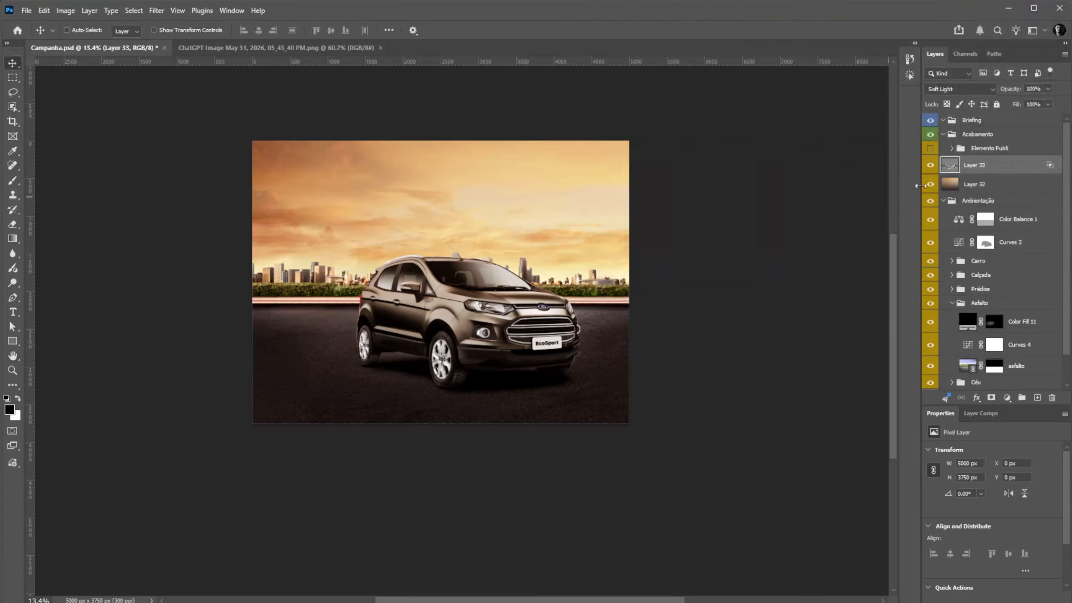
# Show the Elemento Publi group to review the full ad, hide it again and examine the car and scenery composite
pyautogui.click(956, 185)
pyautogui.click(929, 149)
pyautogui.hotkey('ctrl', '0')
pyautogui.press('ctrl')
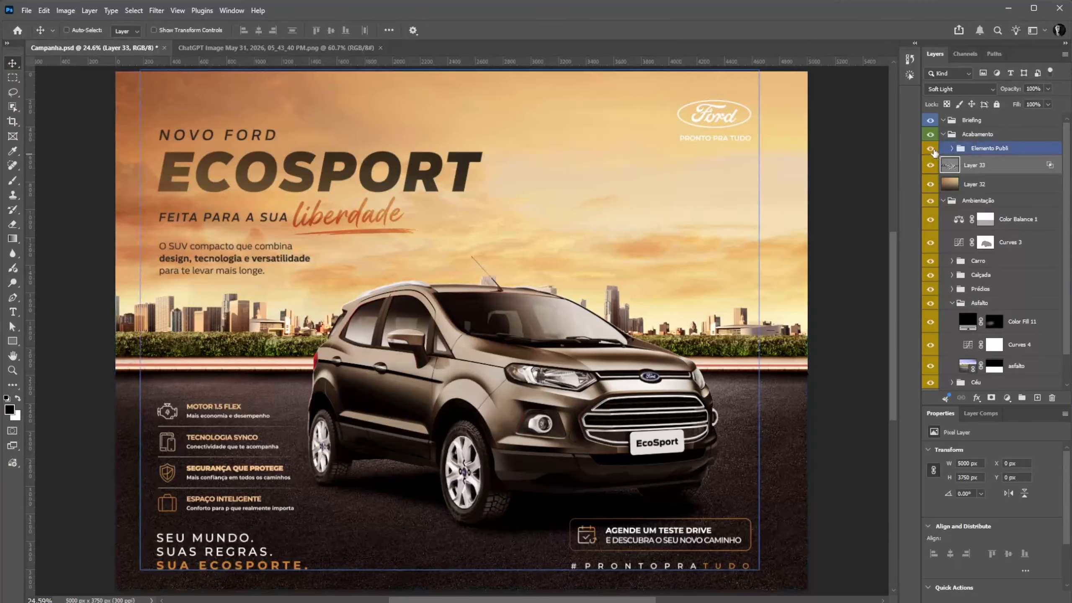
pyautogui.click(931, 148)
pyautogui.press('z')
pyautogui.scroll(-3, 676, 222)
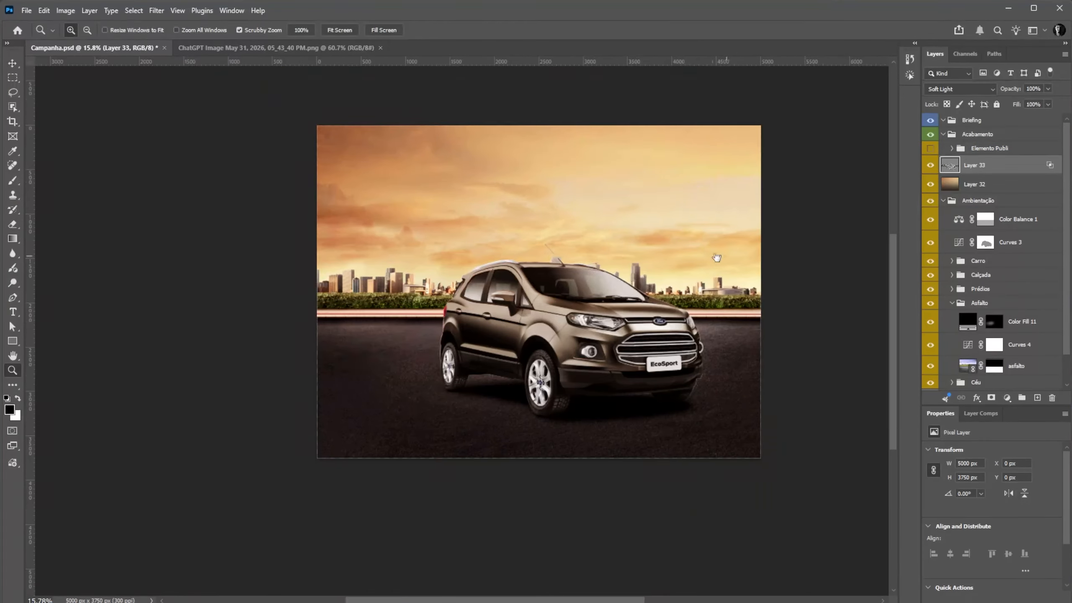
pyautogui.moveTo(716, 258); pyautogui.dragTo(699, 306)
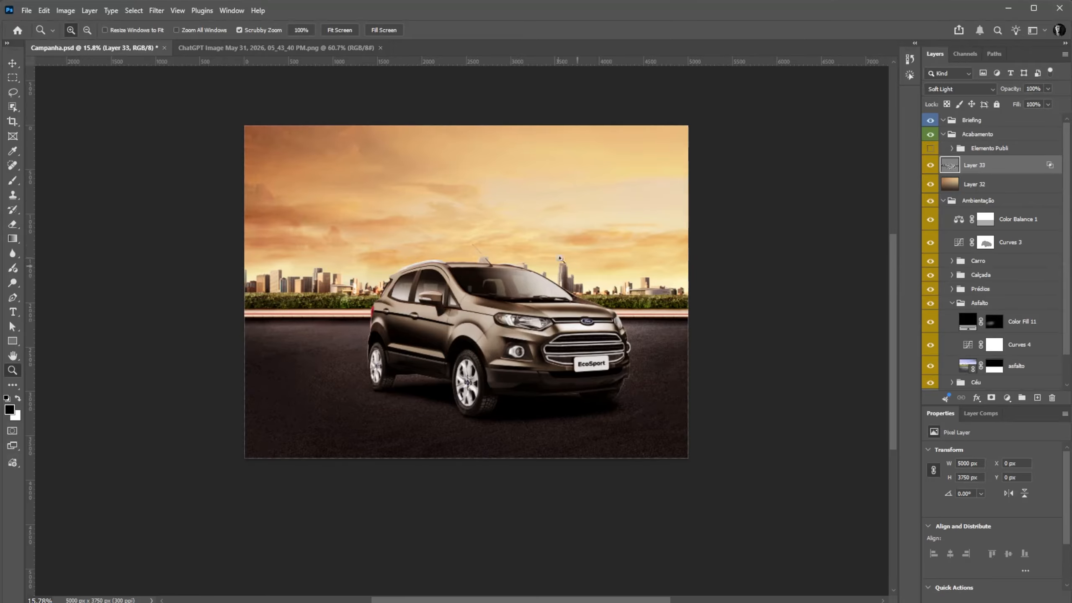
pyautogui.moveTo(526, 239)
pyautogui.mouseDown()
pyautogui.moveTo(555, 223)
pyautogui.moveTo(542, 230)
pyautogui.mouseUp()
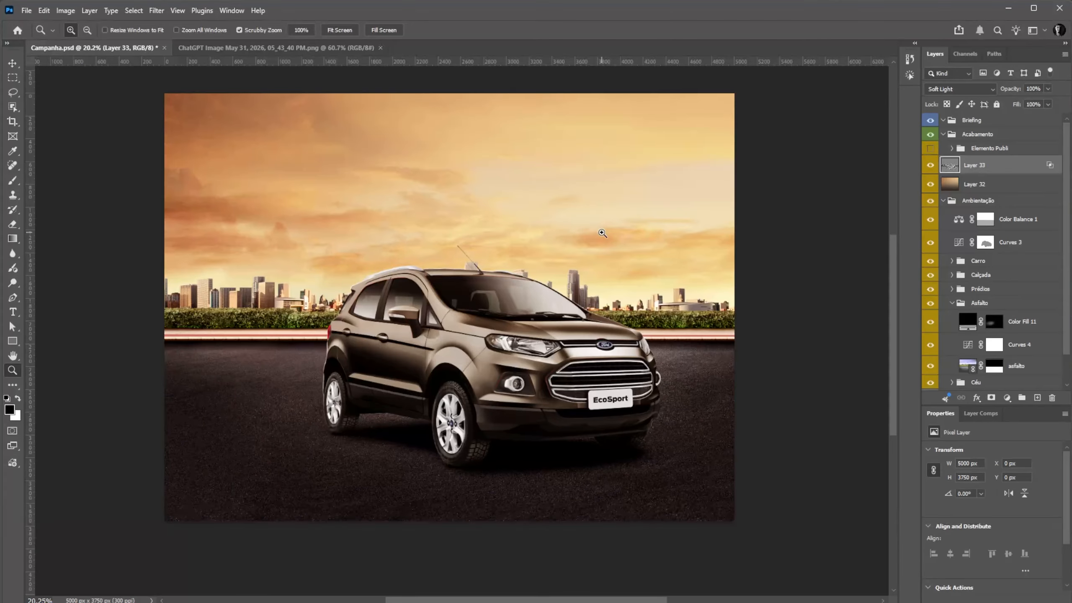
# Save the layered campaign document, keeping the Elemento Publi group hidden, and flatten the image into a single background
pyautogui.click(602, 233)
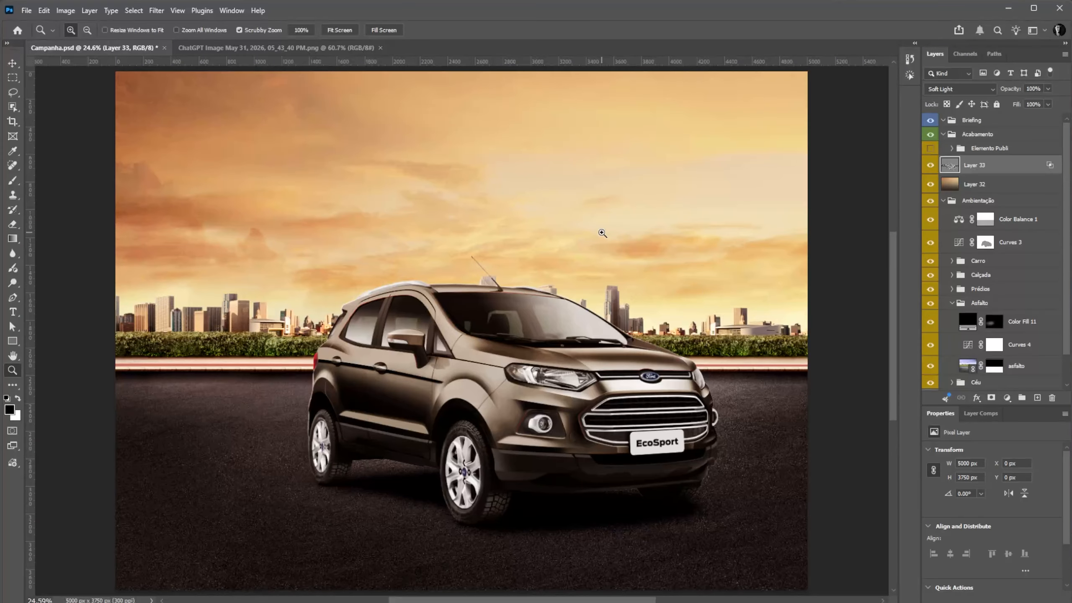
pyautogui.scroll(-2, 966, 294)
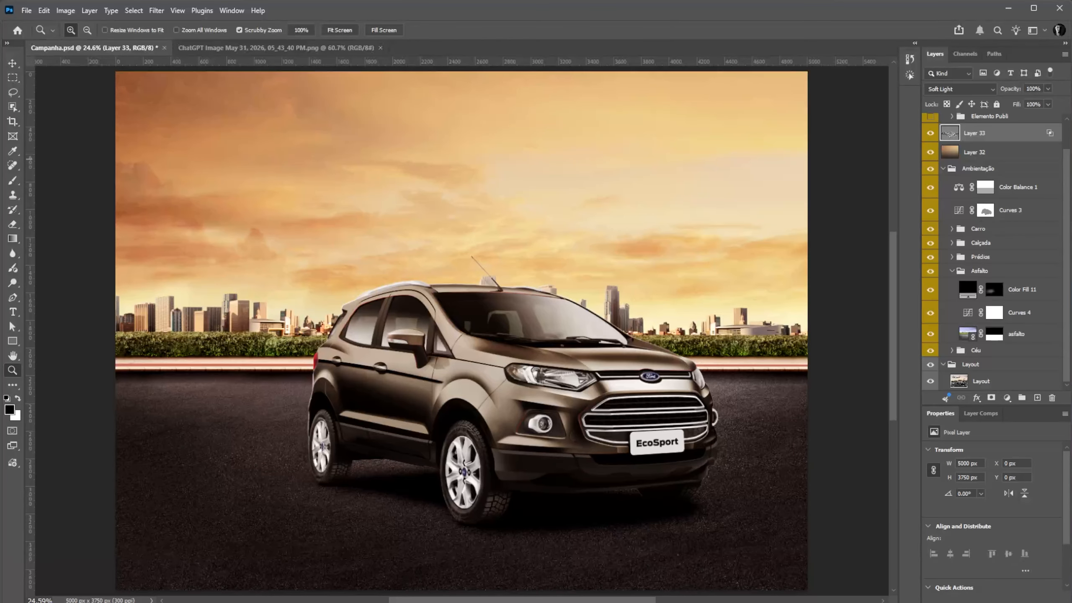
pyautogui.hotkey('ctrl', 's')
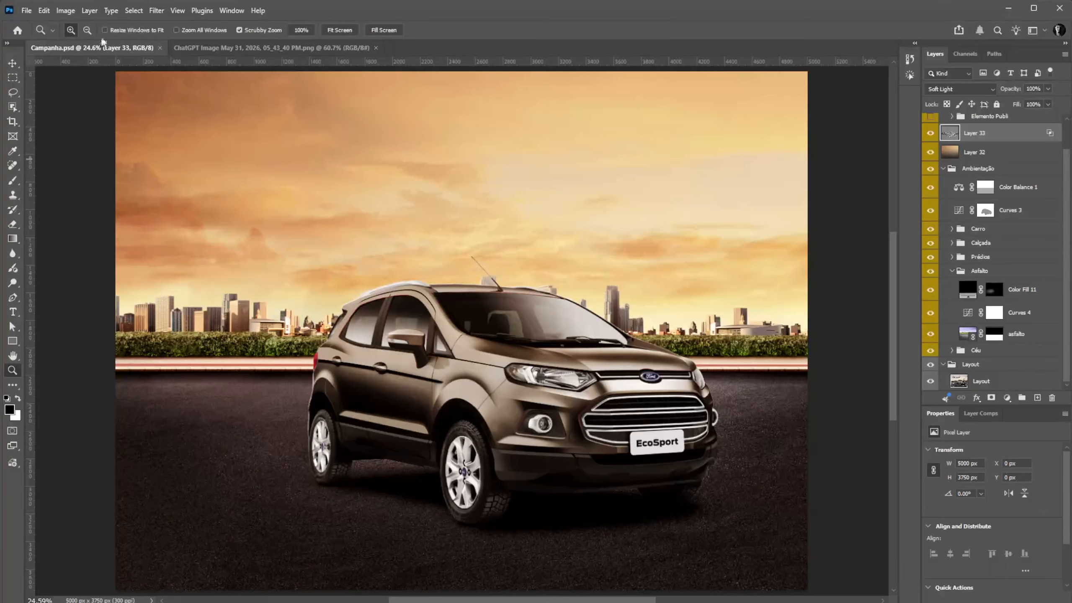
pyautogui.click(89, 10)
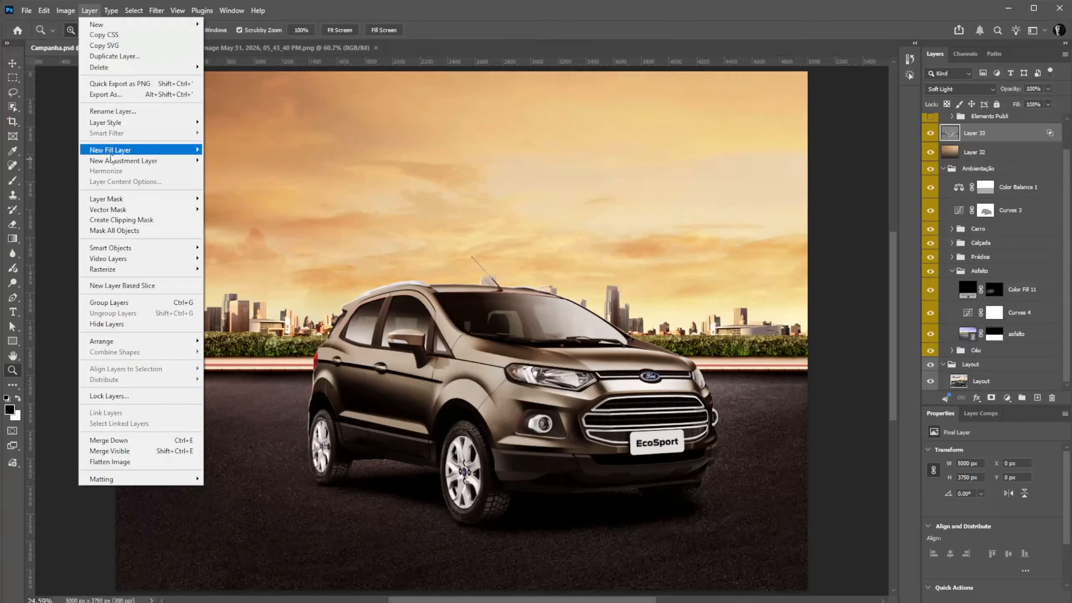
pyautogui.click(148, 461)
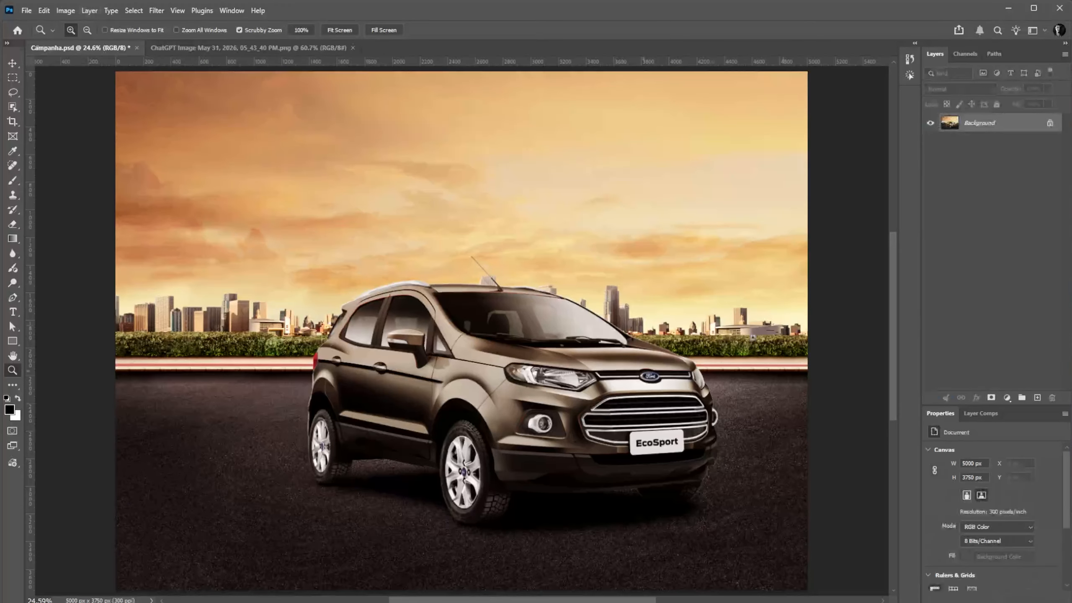
# Convert the flattened image to CMYK Color with the U.S. Web Coated (SWOP) v2 profile
pyautogui.click(66, 10)
pyautogui.moveTo(73, 24)
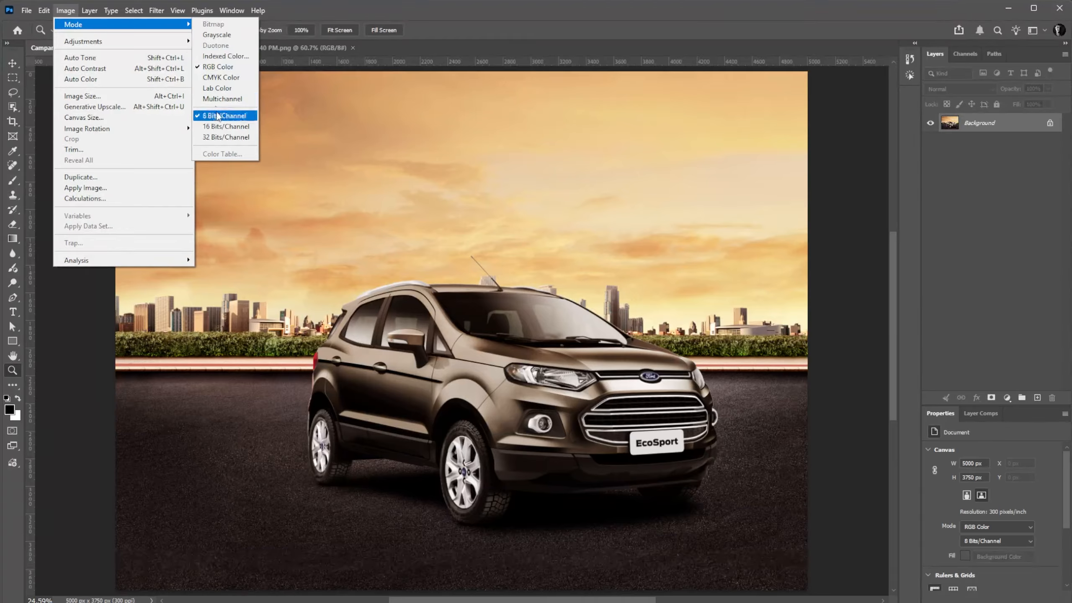
pyautogui.click(219, 81)
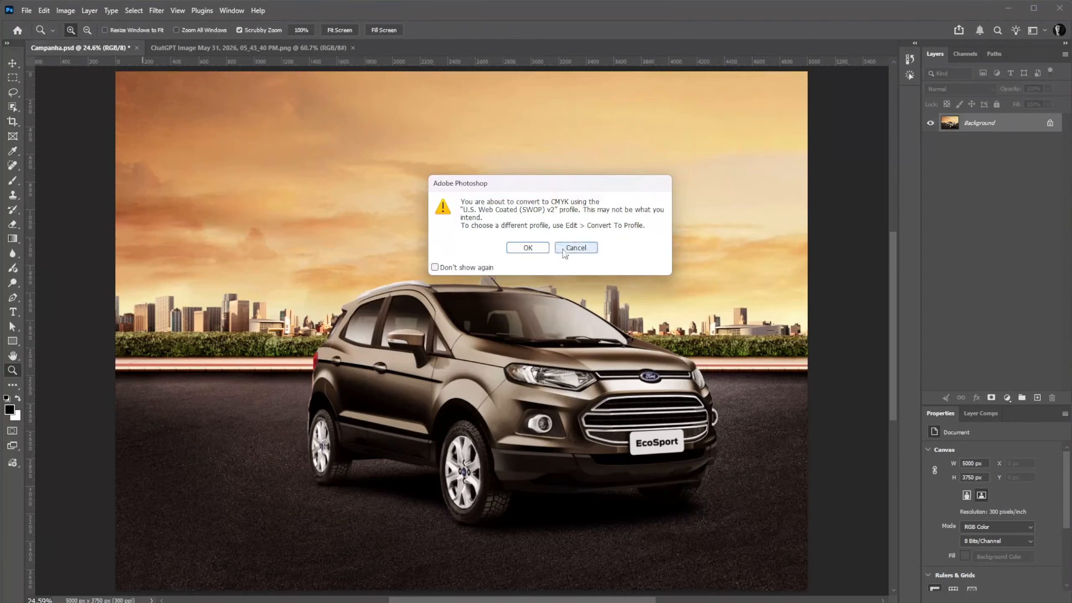
pyautogui.click(529, 248)
# Save a TIFF copy named Ecosport_revista.tif in the Campanha Ecosporte folder with LZW compression
pyautogui.click(30, 11)
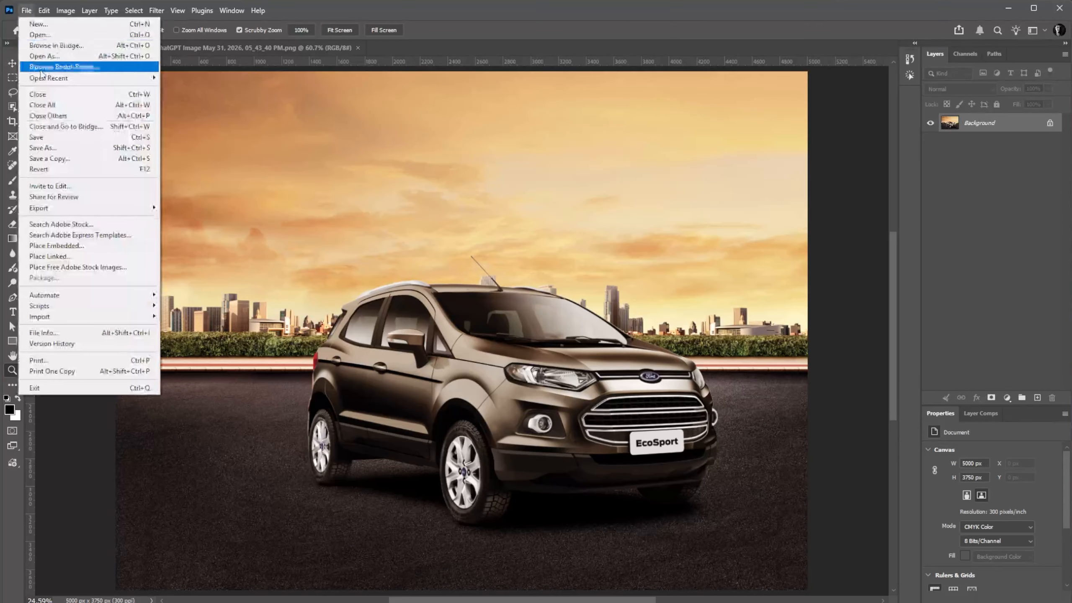
pyautogui.click(65, 160)
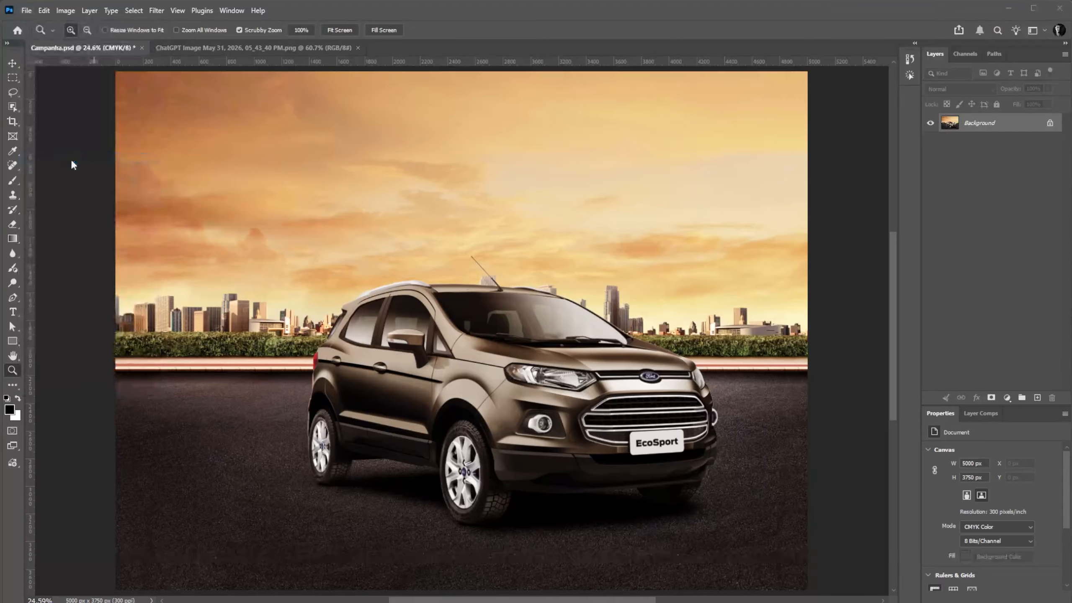
pyautogui.click(156, 466)
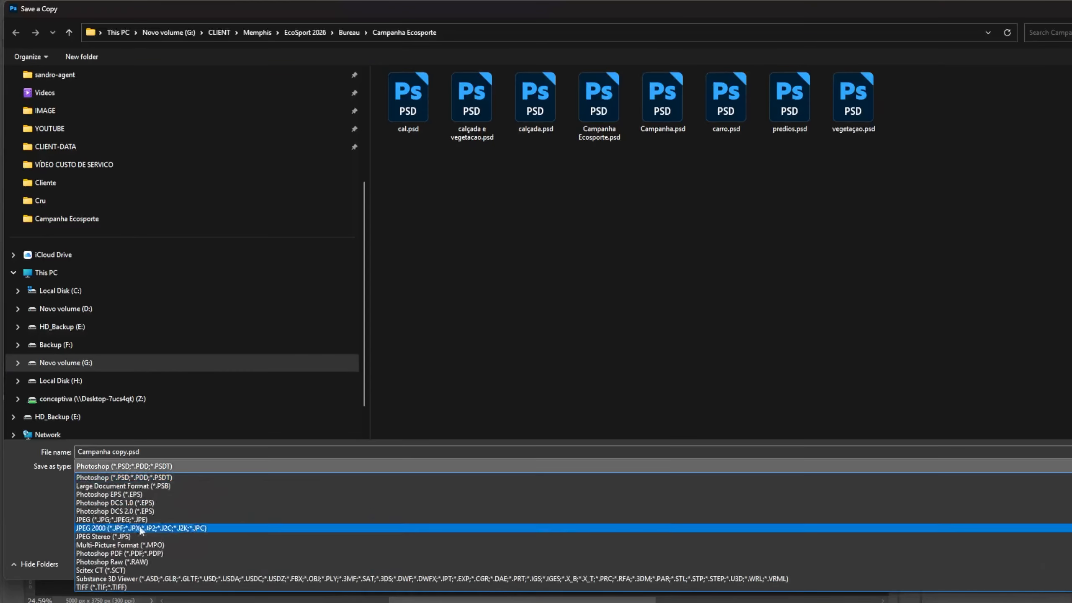
pyautogui.click(126, 583)
pyautogui.click(125, 453)
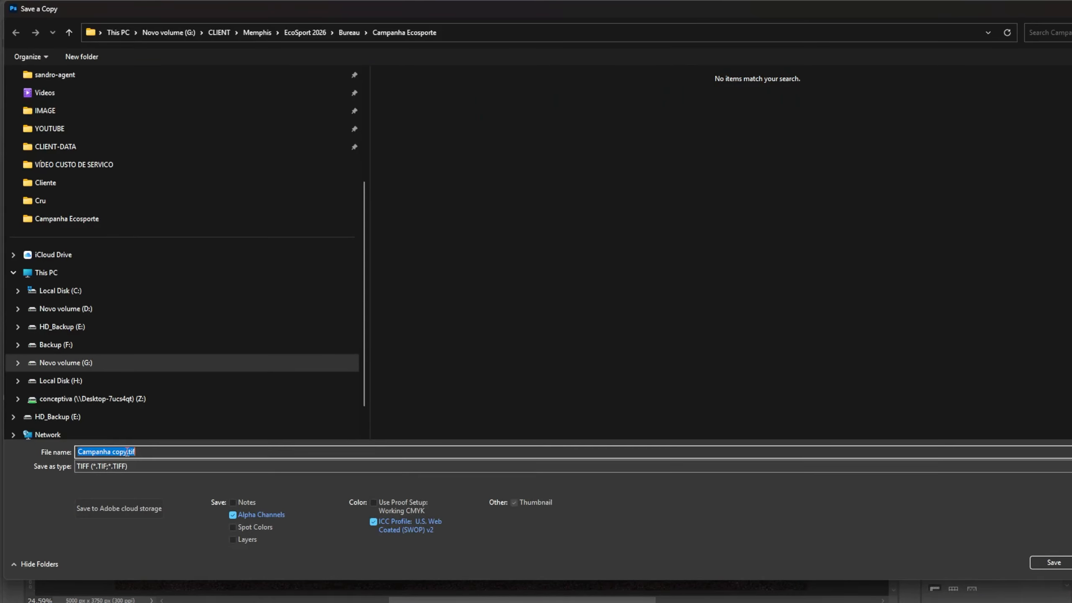
pyautogui.click(127, 453)
pyautogui.press('BackSpace')
pyautogui.press('BackSpace')
pyautogui.press('BackSpace')
pyautogui.press('BackSpace')
pyautogui.press('BackSpace')
pyautogui.press('BackSpace')
pyautogui.press('BackSpace')
pyautogui.press('BackSpace')
pyautogui.press('BackSpace')
pyautogui.press('BackSpace')
pyautogui.press('BackSpace')
pyautogui.press('BackSpace')
pyautogui.press('BackSpace')
pyautogui.write('Ecosport_revista')
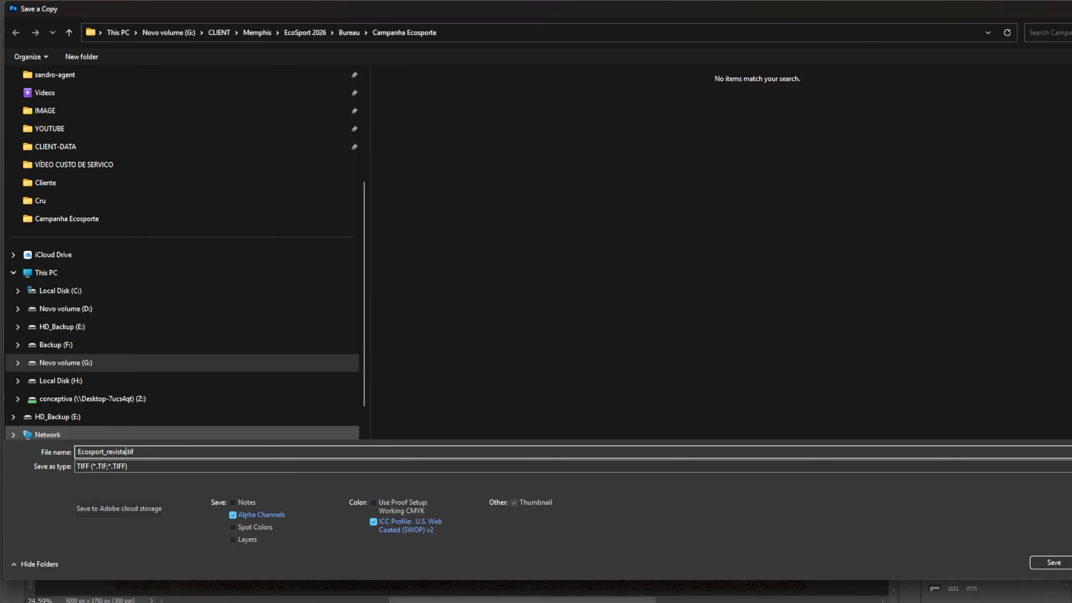
pyautogui.press('Return')
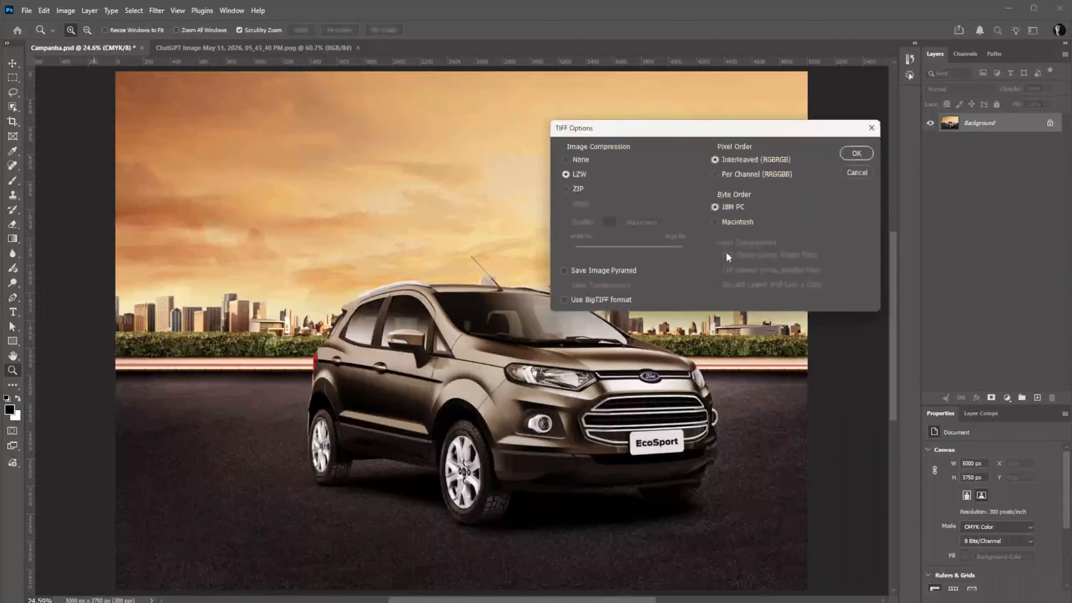
pyautogui.click(855, 153)
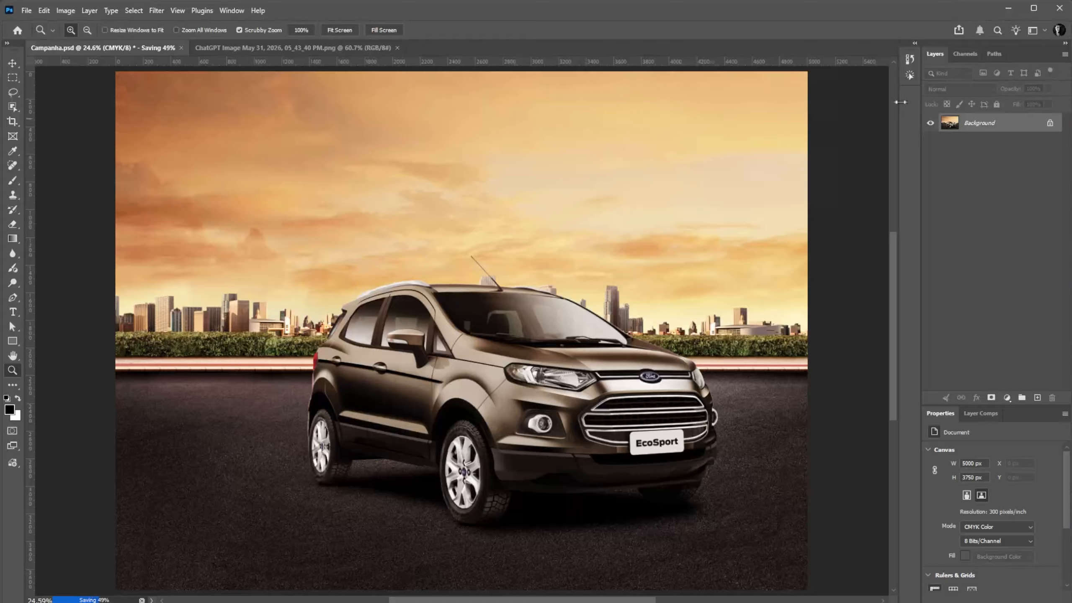
# Revert the document history to the Flatten Image state, before the CMYK conversion
pyautogui.click(911, 75)
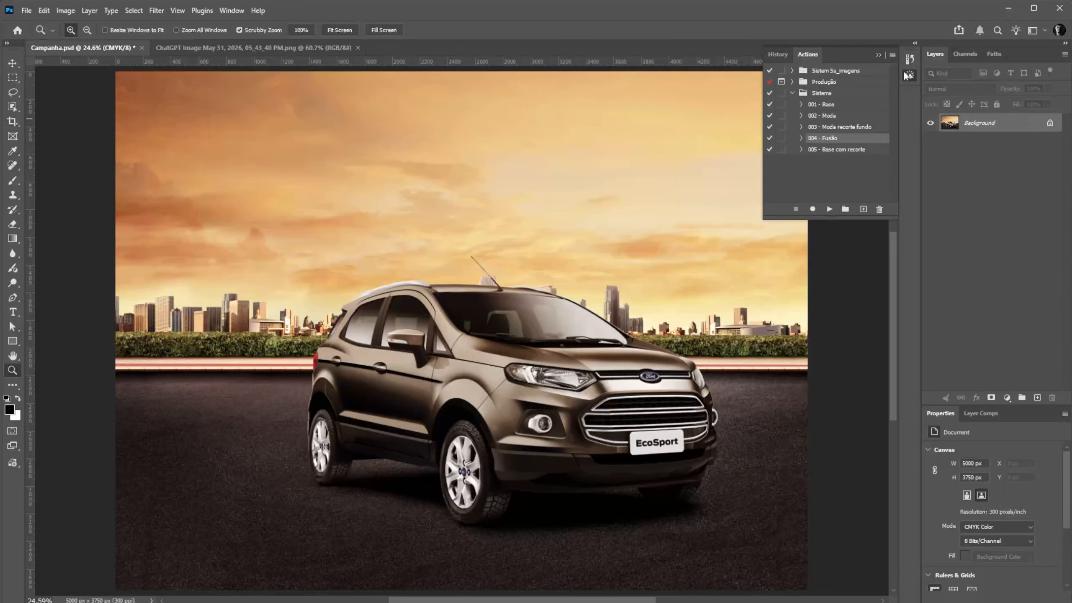
pyautogui.click(910, 59)
pyautogui.moveTo(893, 355); pyautogui.dragTo(894, 387)
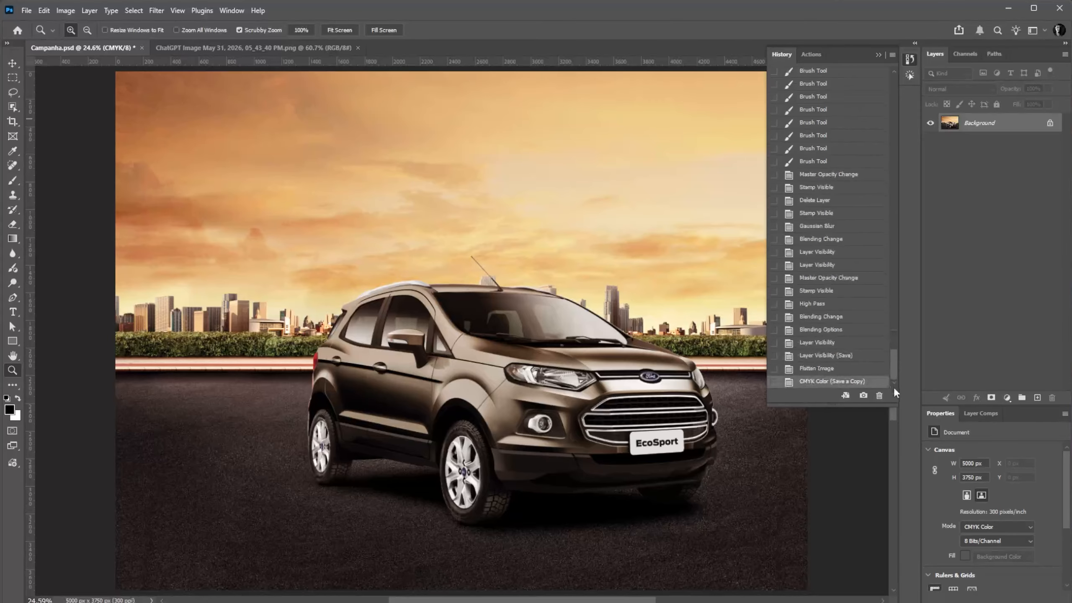
pyautogui.click(828, 369)
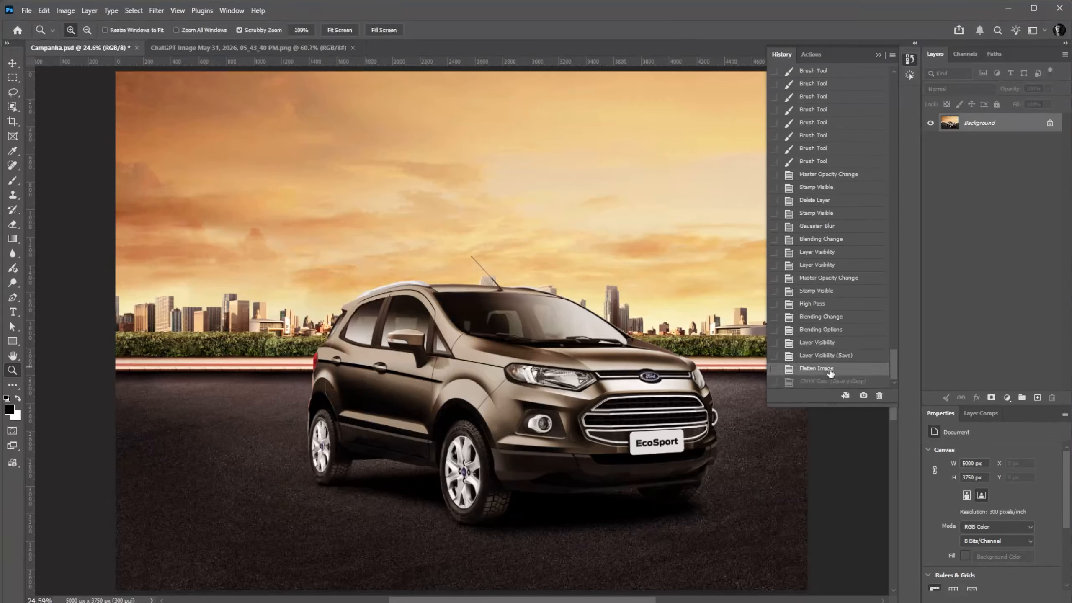
# Set the CMYK working space in the color settings to Coated FOGRA39 (ISO 12647-2:2004)
pyautogui.click(45, 12)
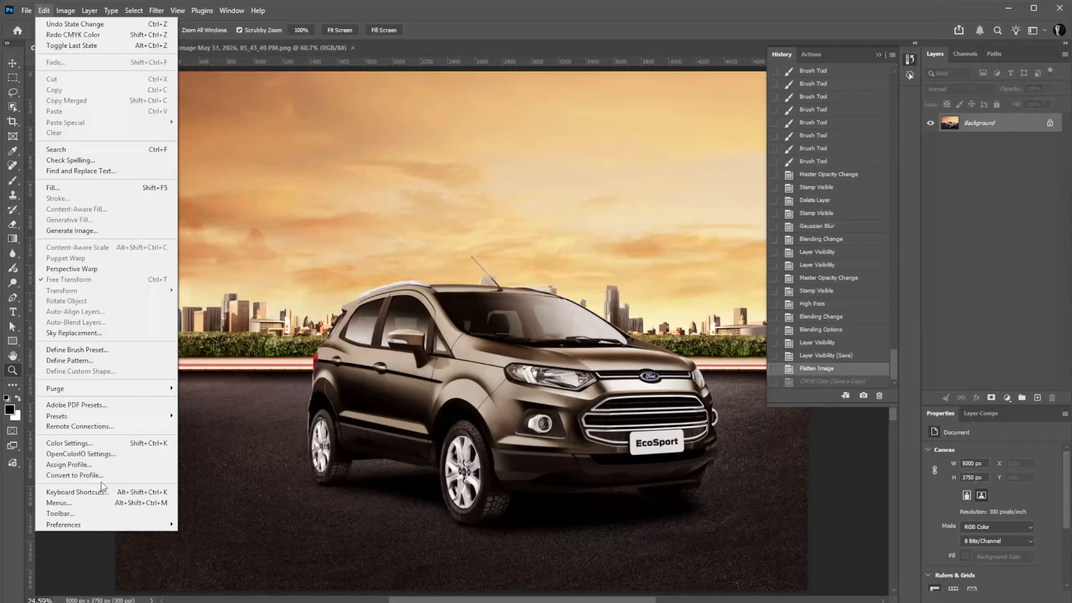
pyautogui.click(87, 445)
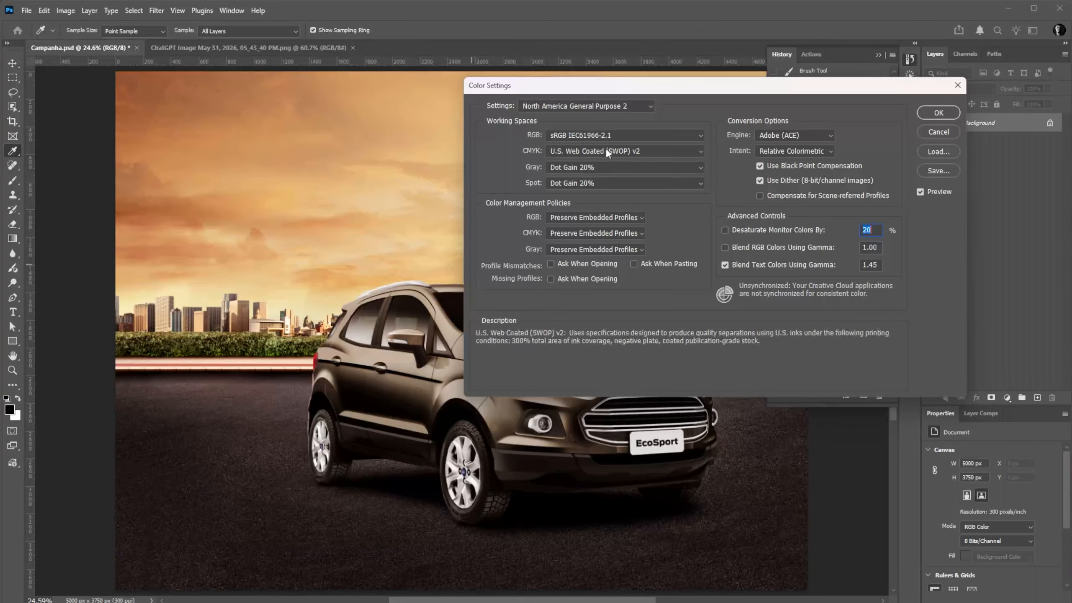
pyautogui.click(606, 151)
pyautogui.click(614, 235)
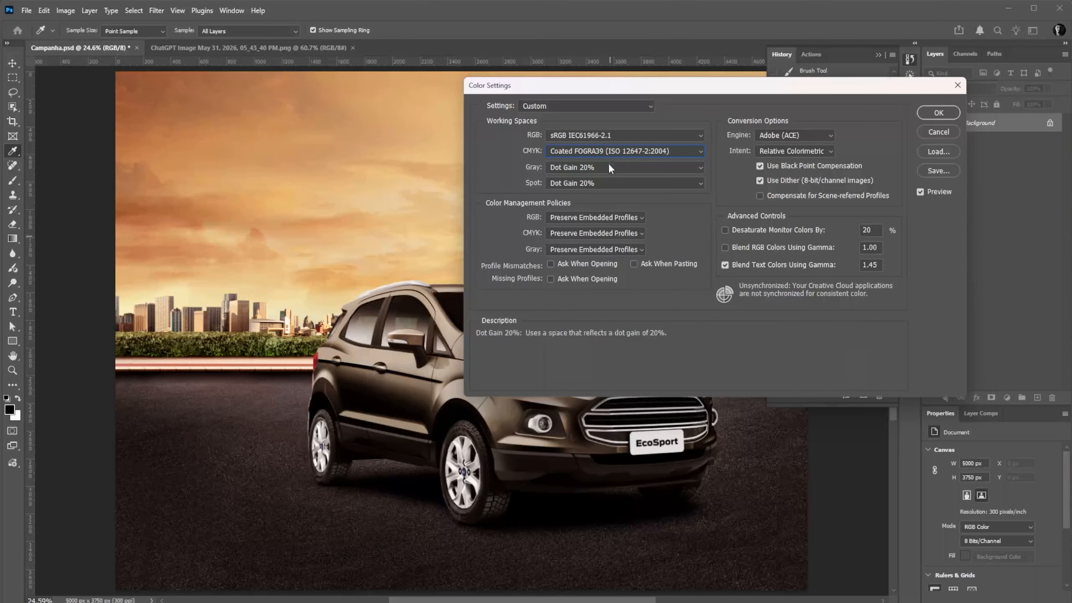
pyautogui.click(939, 113)
pyautogui.press('z')
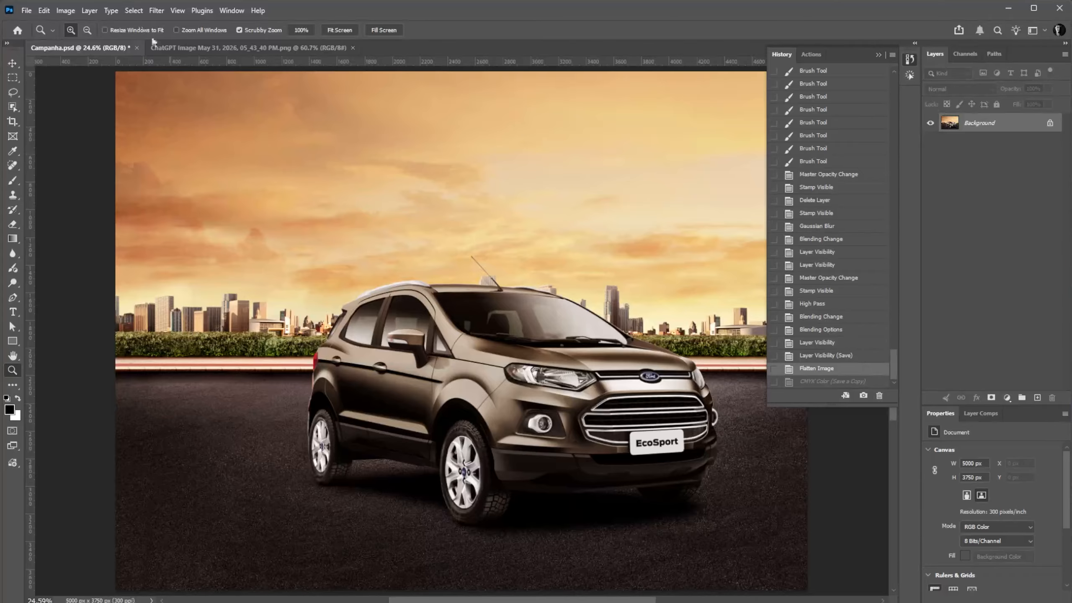
# Convert the flattened image to CMYK Color with Coated FOGRA39 and set the document status information to show the profile
pyautogui.click(65, 10)
pyautogui.moveTo(80, 25)
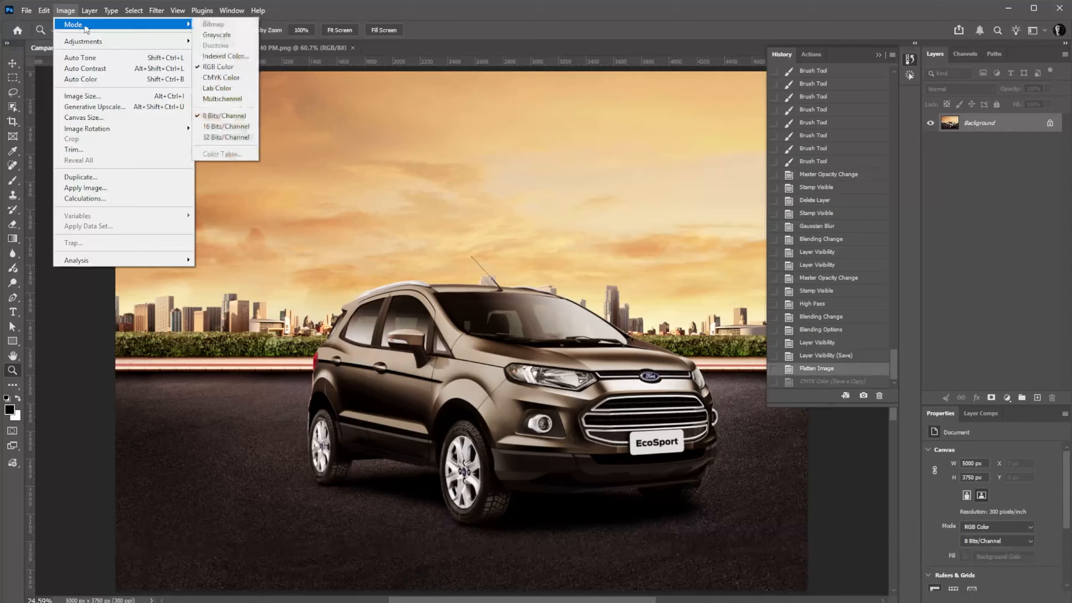
pyautogui.click(208, 79)
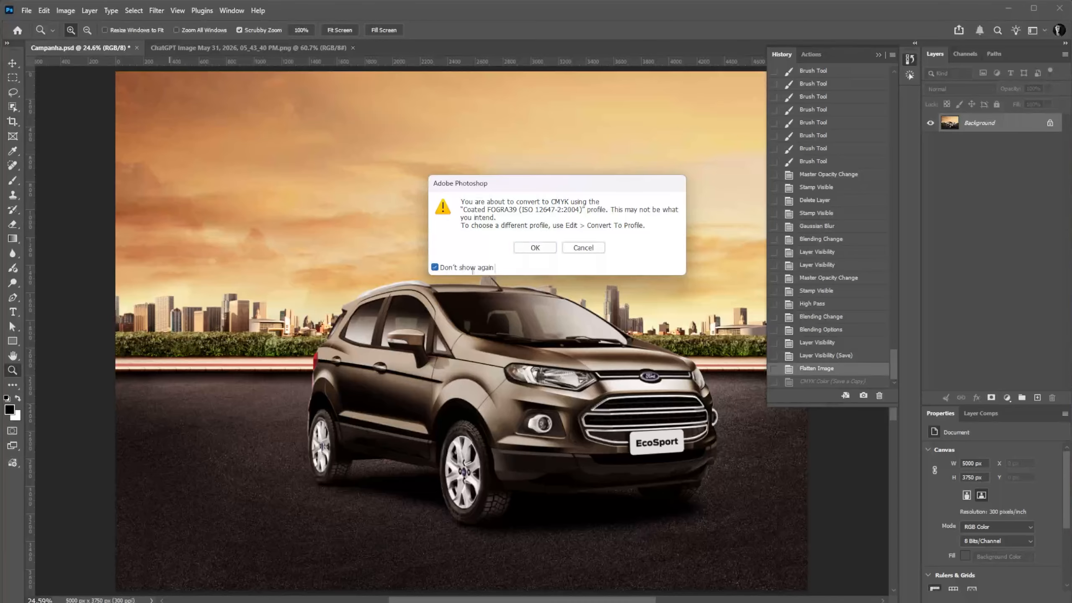
pyautogui.click(535, 249)
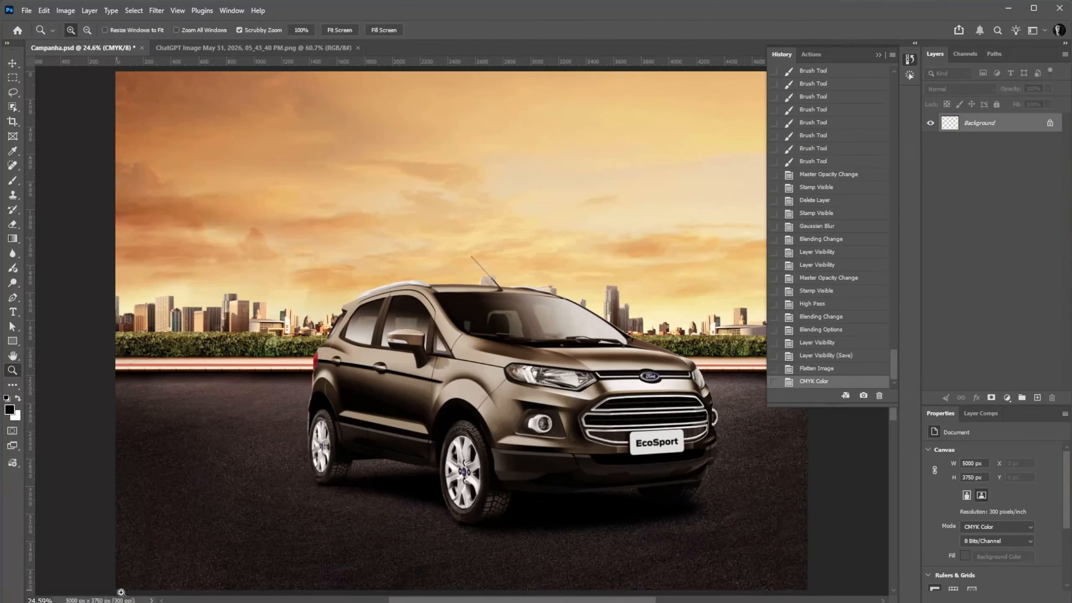
pyautogui.click(152, 601)
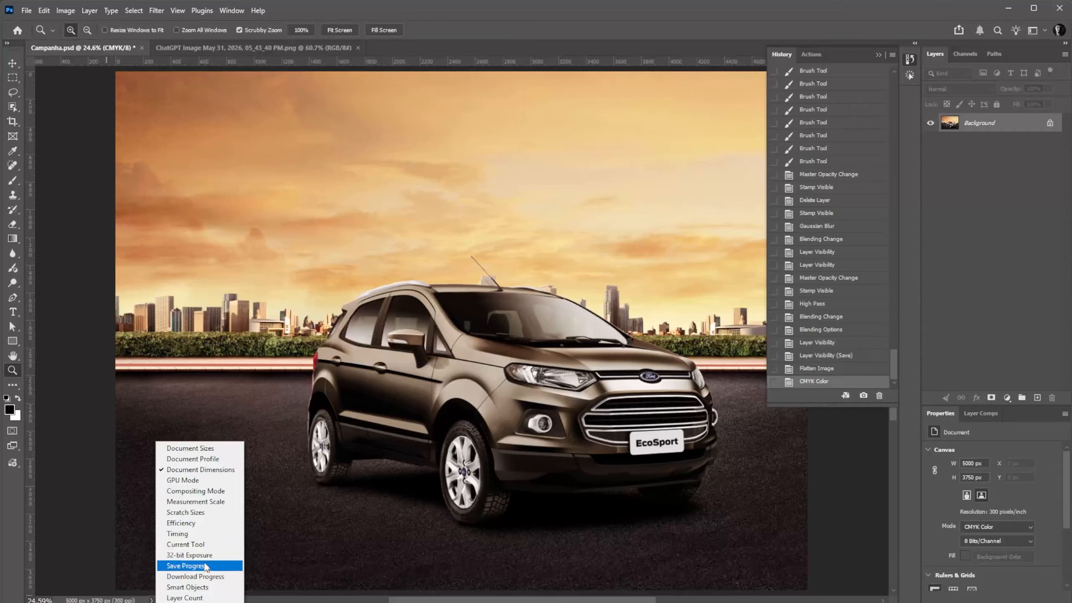
pyautogui.click(213, 460)
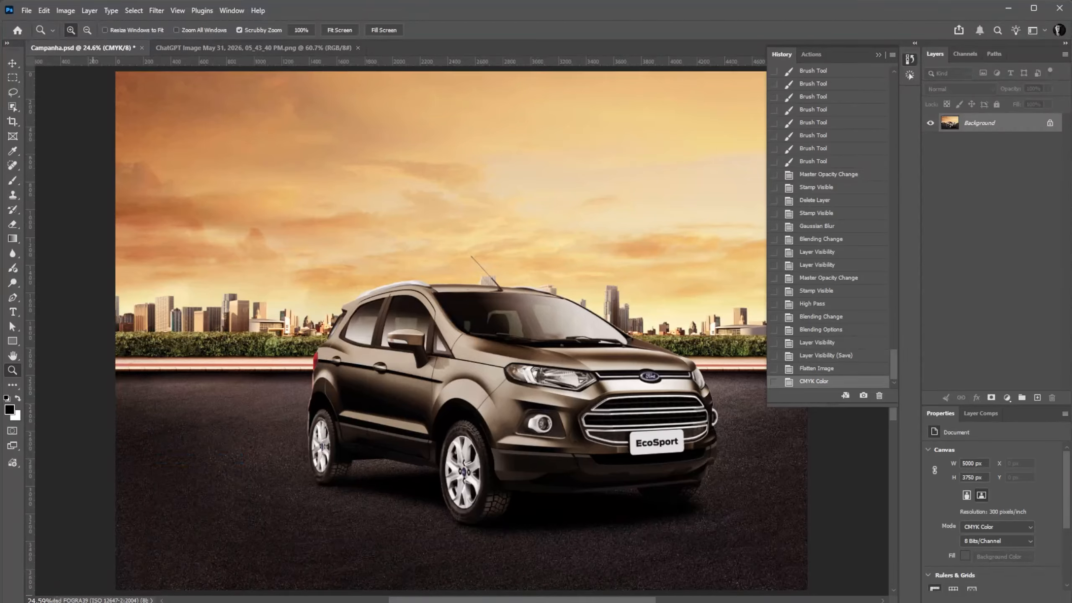
# Save a TIFF copy based on the Campanha Ecosporte file name, replacing "Campanha" with "Off", using LZW compression
pyautogui.click(36, 12)
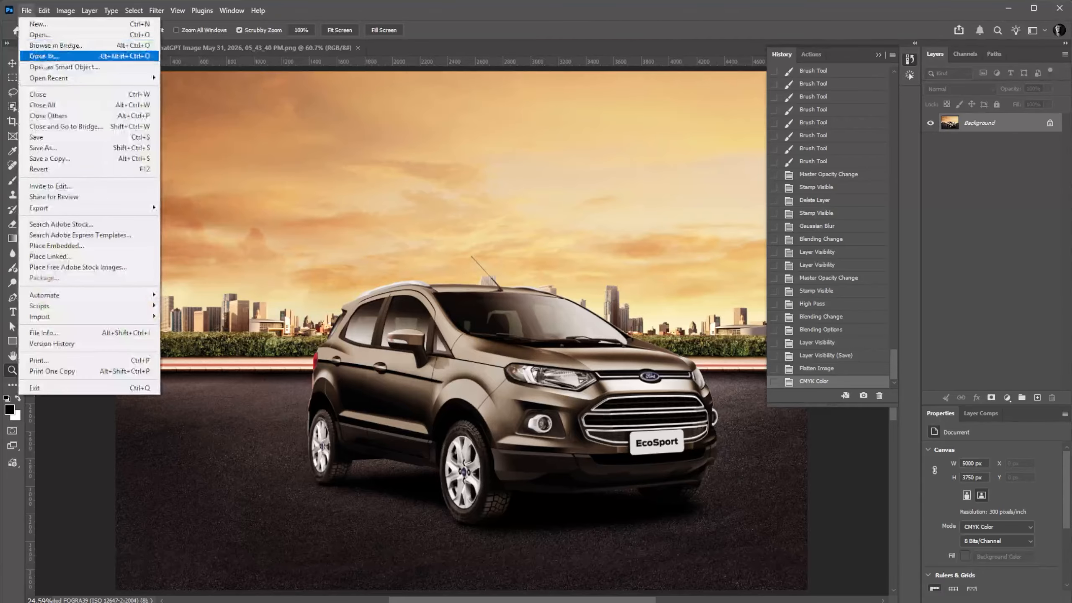
pyautogui.click(63, 165)
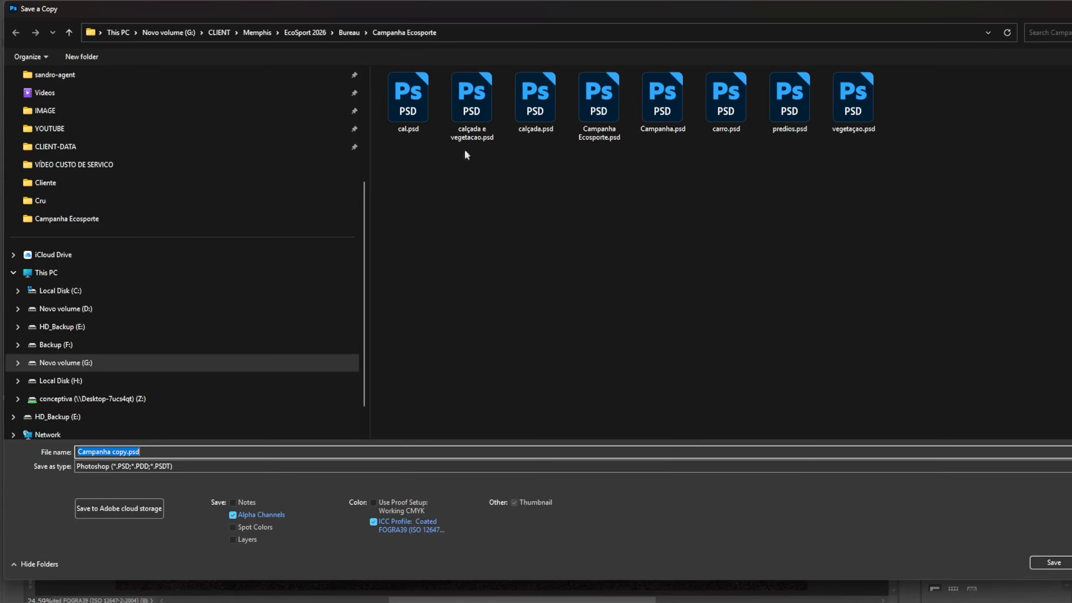
pyautogui.click(609, 111)
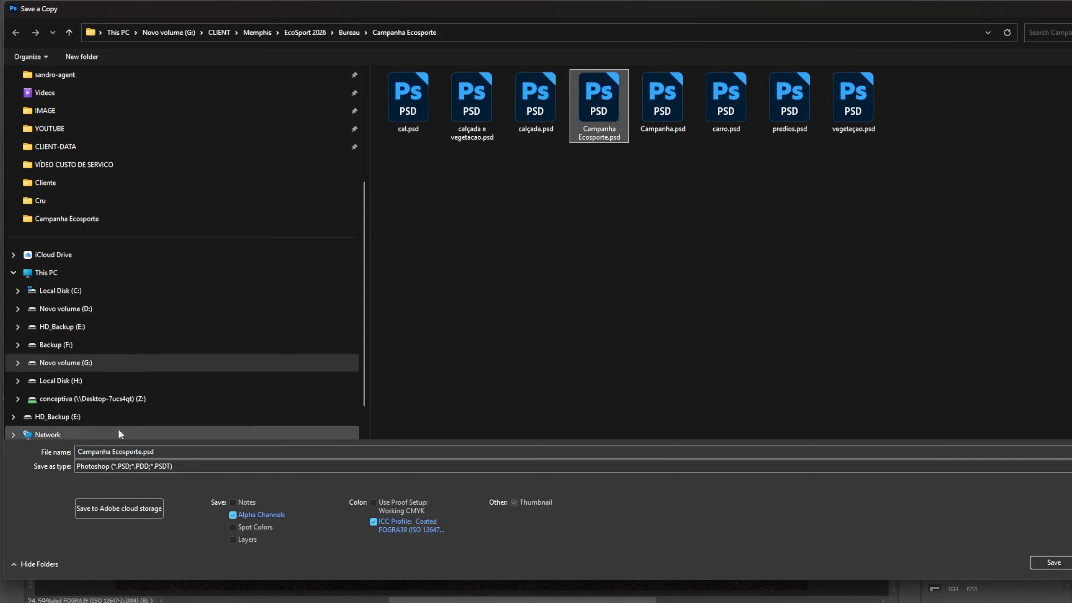
pyautogui.click(125, 464)
pyautogui.click(109, 588)
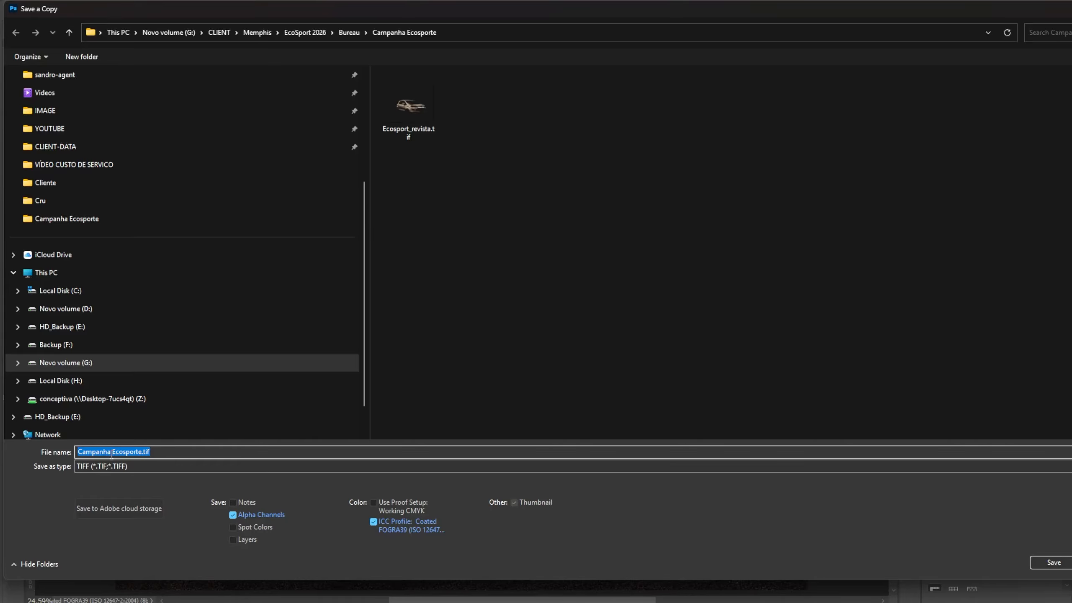
pyautogui.click(111, 451)
pyautogui.press('BackSpace')
pyautogui.press('BackSpace')
pyautogui.press('BackSpace')
pyautogui.press('BackSpace')
pyautogui.press('BackSpace')
pyautogui.press('BackSpace')
pyautogui.press('BackSpace')
pyautogui.press('BackSpace')
pyautogui.press('BackSpace')
pyautogui.write('Off')
pyautogui.press('Return')
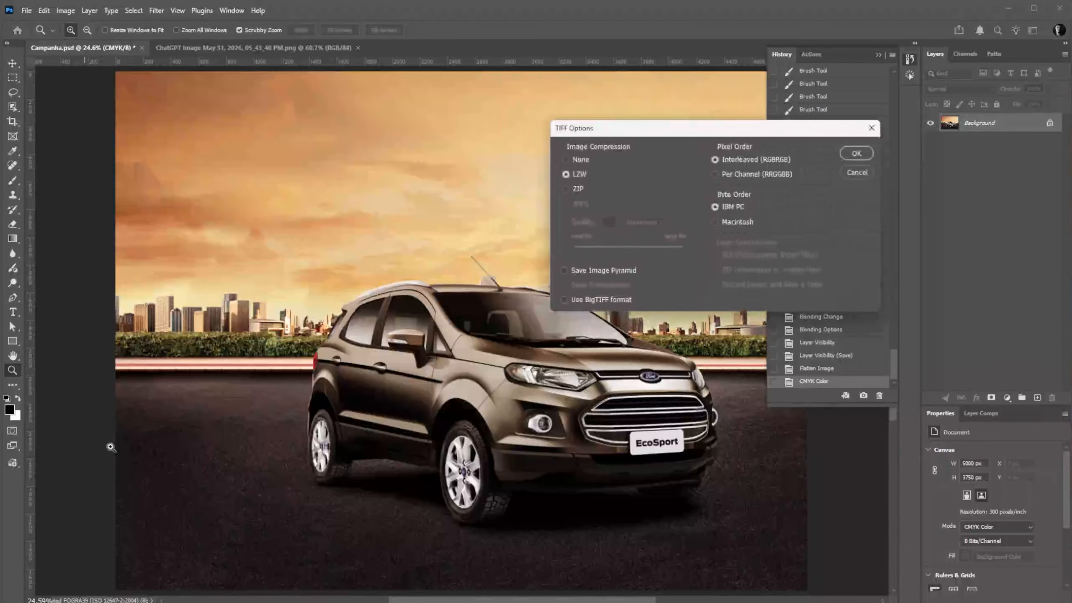
pyautogui.press('Return')
# Undo the CMYK conversion of the flattened image and choose PNG as the format for a saved copy
pyautogui.hotkey('ctrl', 'z')
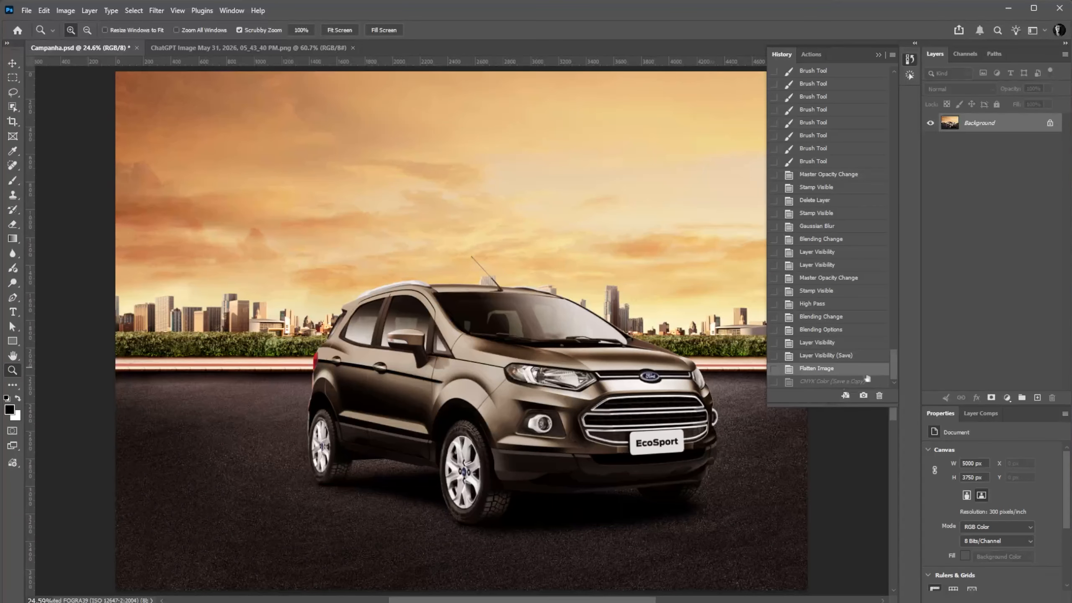
pyautogui.moveTo(829, 404); pyautogui.dragTo(840, 435)
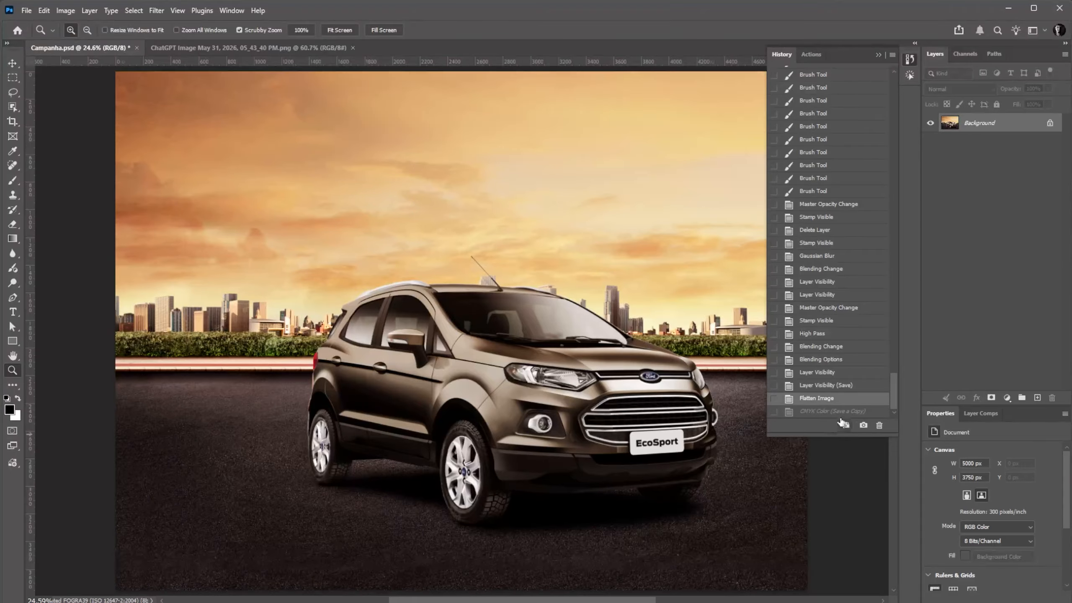
pyautogui.click(26, 11)
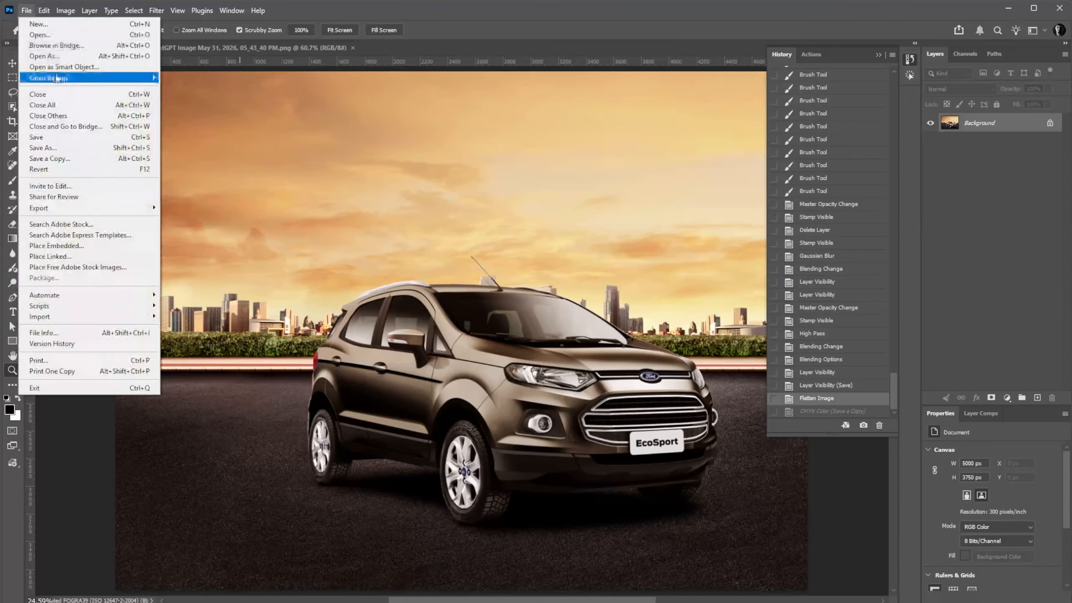
pyautogui.click(87, 160)
pyautogui.click(139, 466)
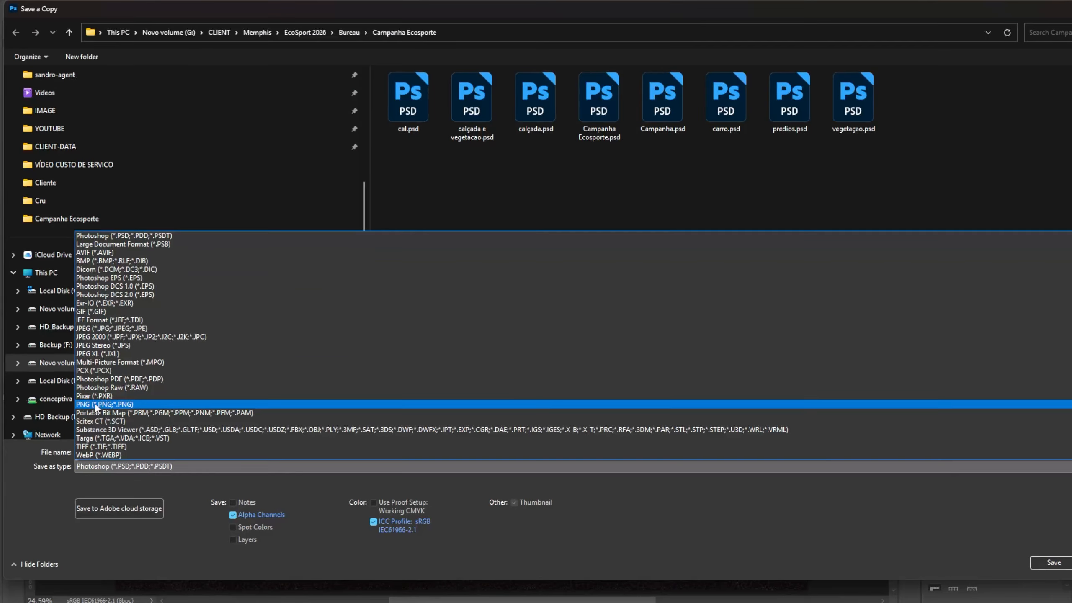
pyautogui.click(96, 405)
# Name the PNG copy "Ecosport Digital" and save it in the Campanha Ecosporte folder with the large file size (fastest saving) option
pyautogui.click(123, 452)
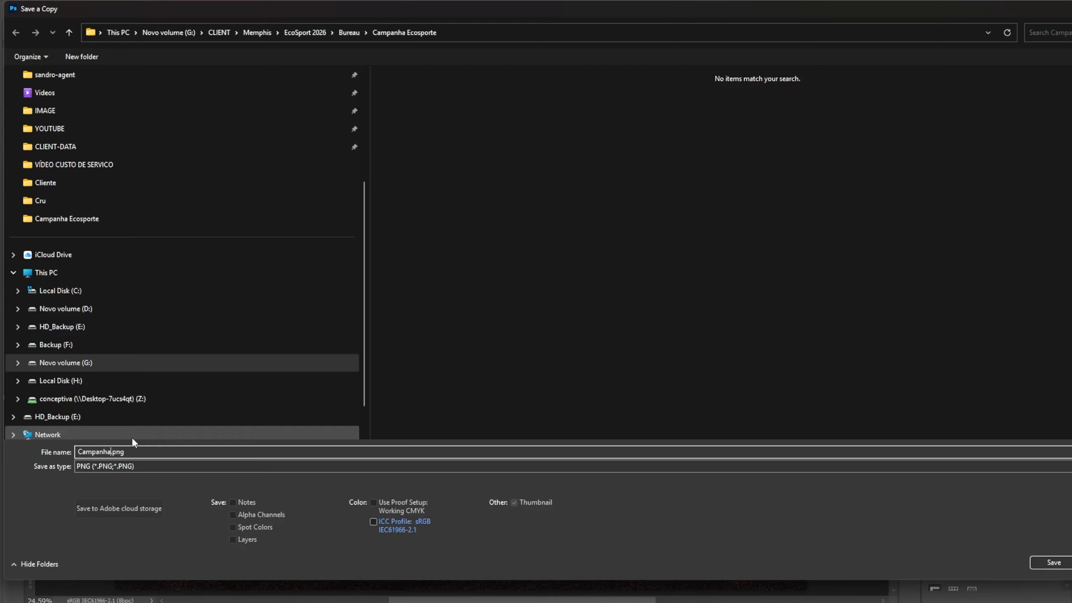
pyautogui.press('BackSpace')
pyautogui.press('BackSpace')
pyautogui.press('BackSpace')
pyautogui.press('BackSpace')
pyautogui.press('BackSpace')
pyautogui.press('BackSpace')
pyautogui.press('BackSpace')
pyautogui.press('BackSpace')
pyautogui.press('BackSpace')
pyautogui.press('BackSpace')
pyautogui.write('Ecosport Digital')
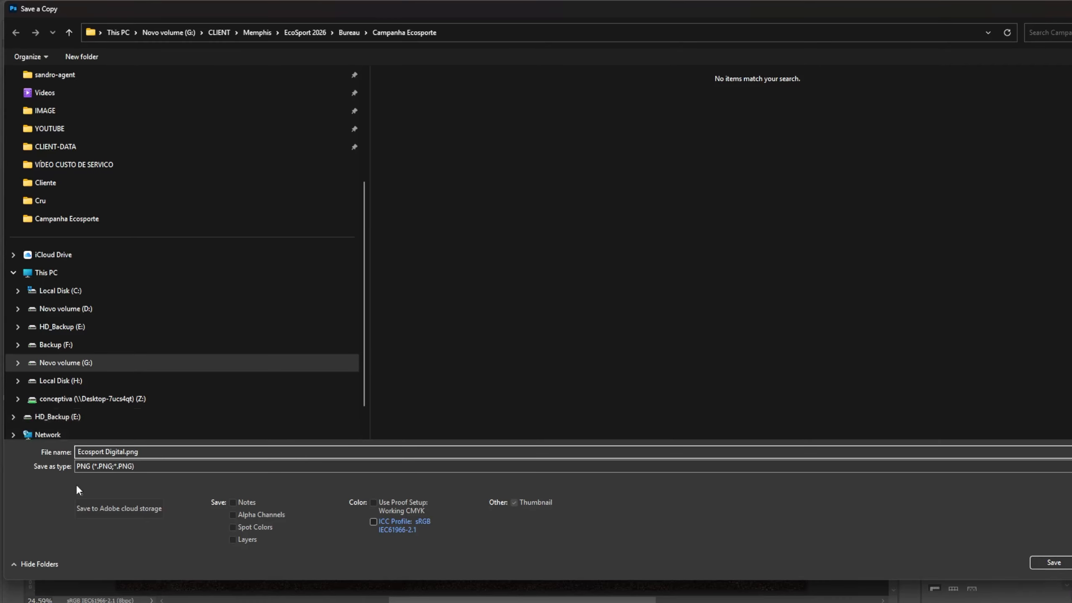
pyautogui.click(1054, 563)
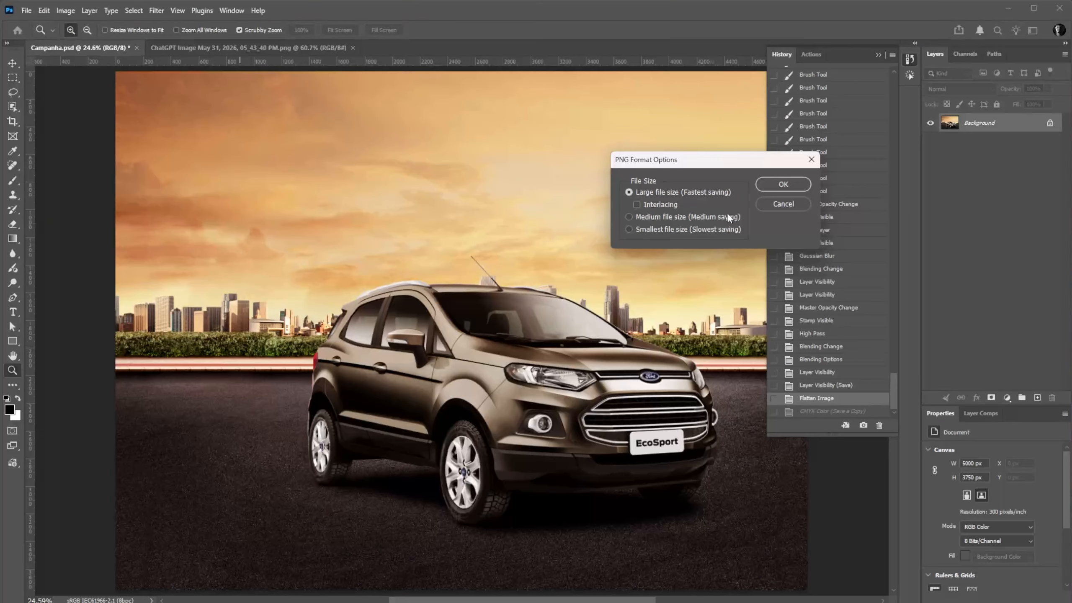
pyautogui.click(783, 185)
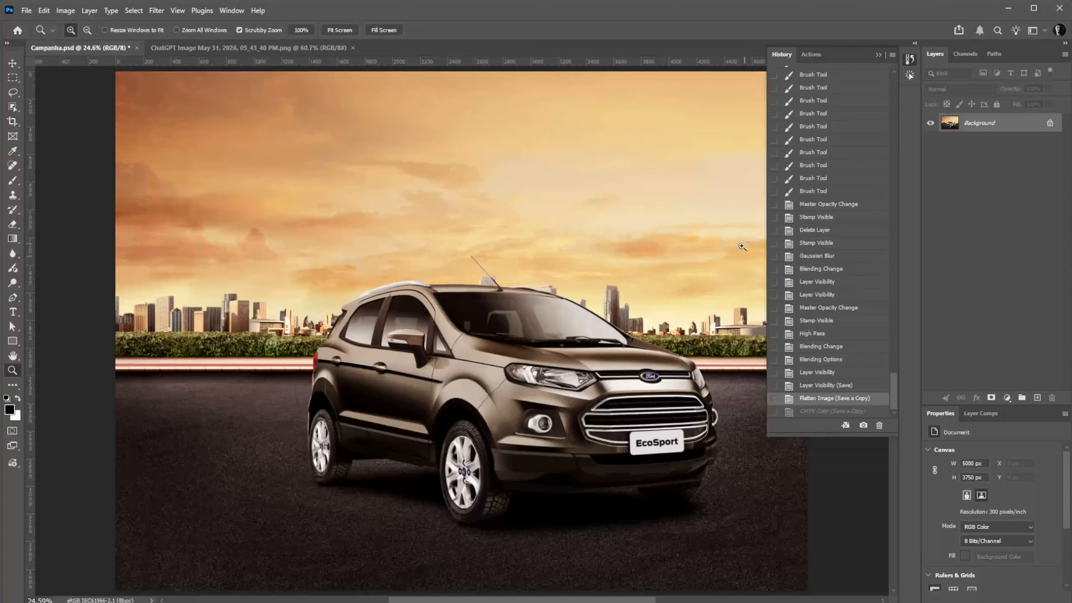
# Close Campanha.psd without saving the flattening, and close the mood board image
pyautogui.hotkey('ctrl', 'w')
pyautogui.click(530, 228)
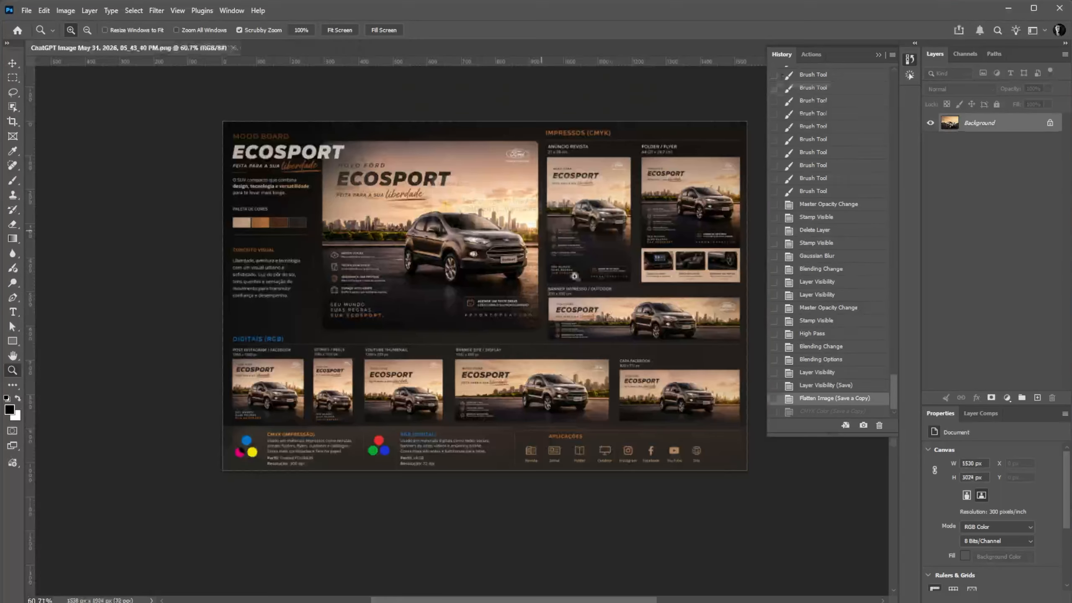
pyautogui.hotkey('alt', 'Tab')
pyautogui.press('Escape')
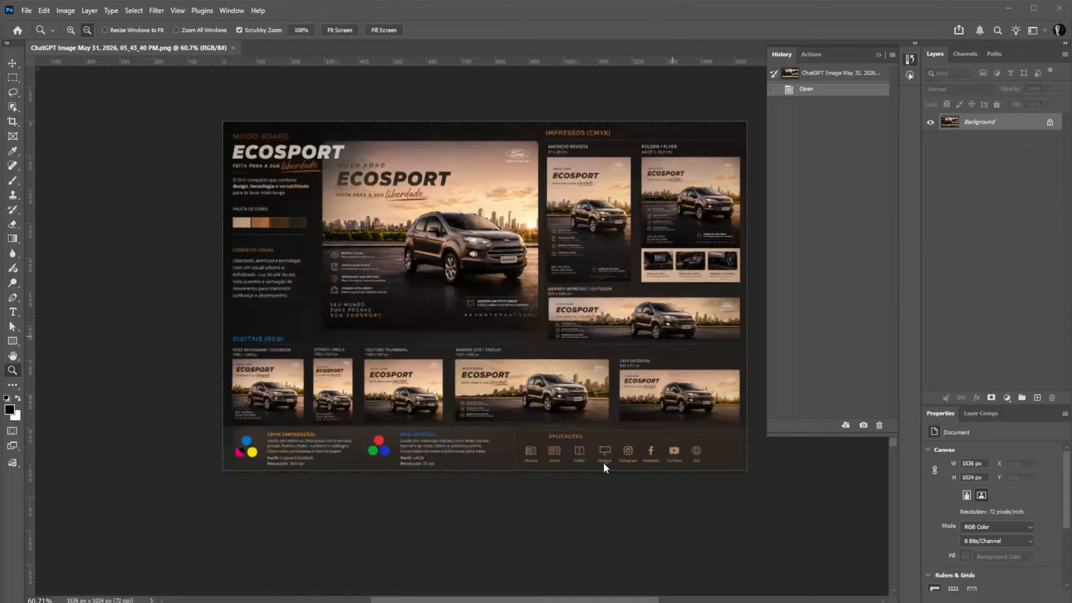
pyautogui.hotkey('ctrl', 'w')
# Switch to Adobe Bridge and open the Campanha Ecosporte folder inside the Bureau folder of EcoSport 2026
pyautogui.hotkey('alt', 'Tab')
pyautogui.press('Tab')
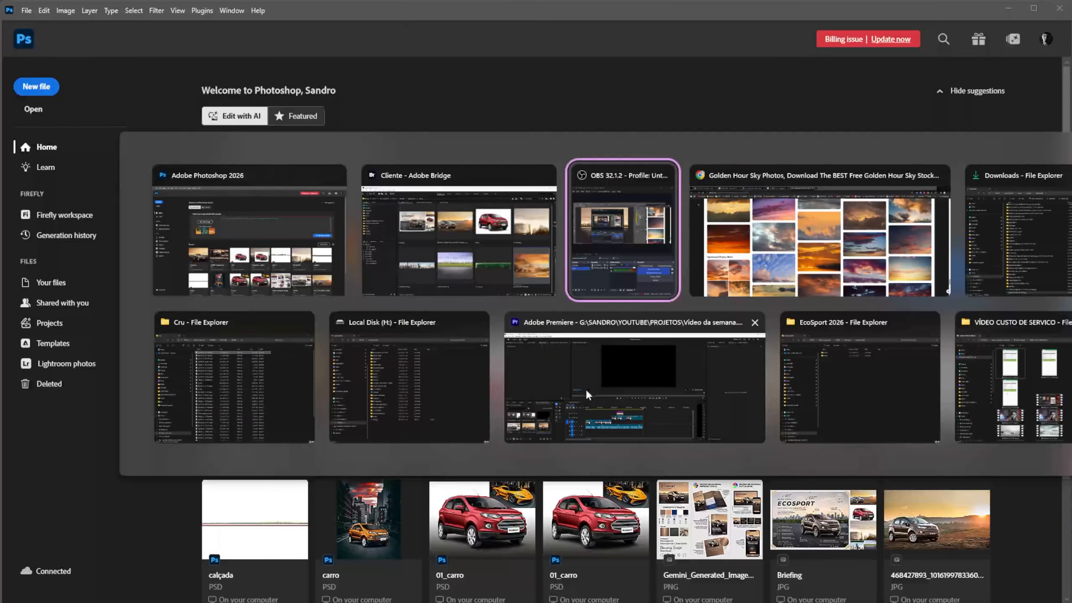
pyautogui.press('Tab')
pyautogui.press('Tab')
pyautogui.click(448, 268)
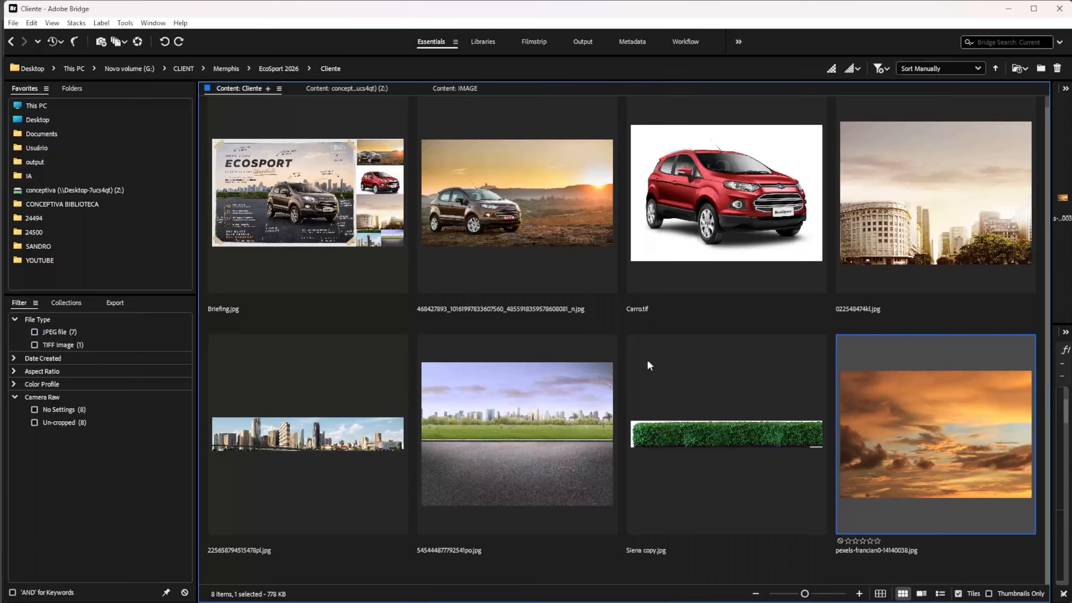
pyautogui.click(580, 376)
pyautogui.hotkey('ctrl', 'Up')
pyautogui.press('Left')
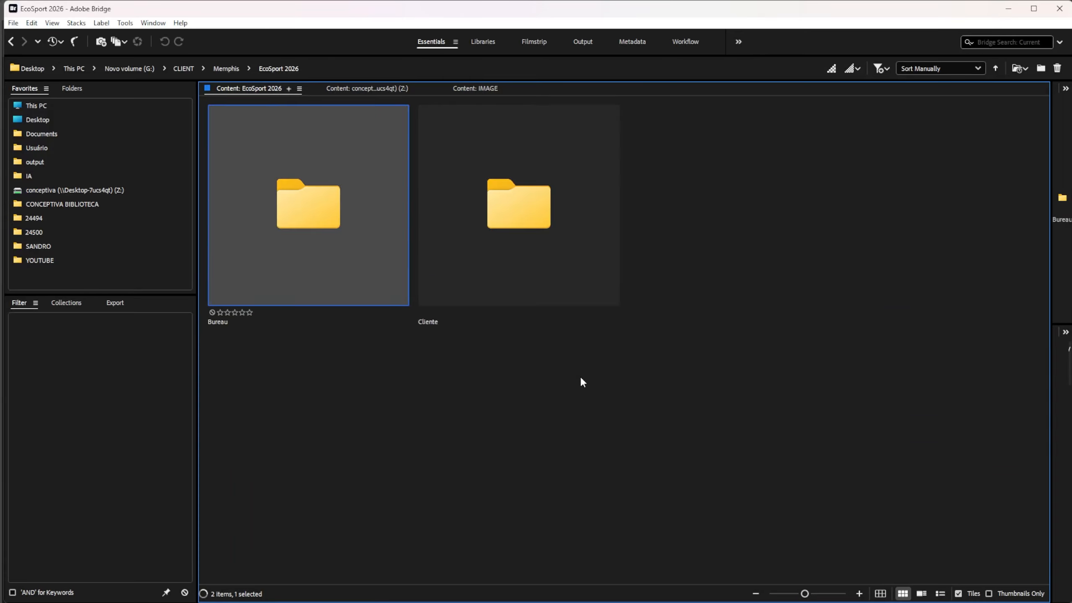
pyautogui.hotkey('ctrl', 'Down')
pyautogui.doubleClick(340, 237)
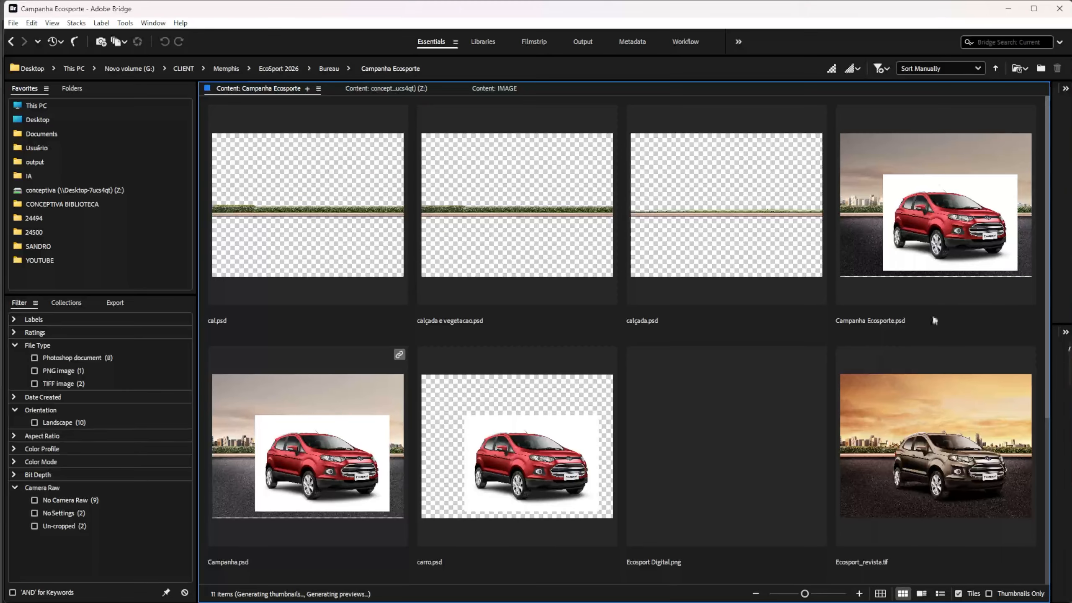
# Give a five-star rating to Ecosport Digital.png, Ecosport_revista.tif and Ecosporte Offset.tif
pyautogui.scroll(-3, 1054, 350)
pyautogui.scroll(-2, 947, 393)
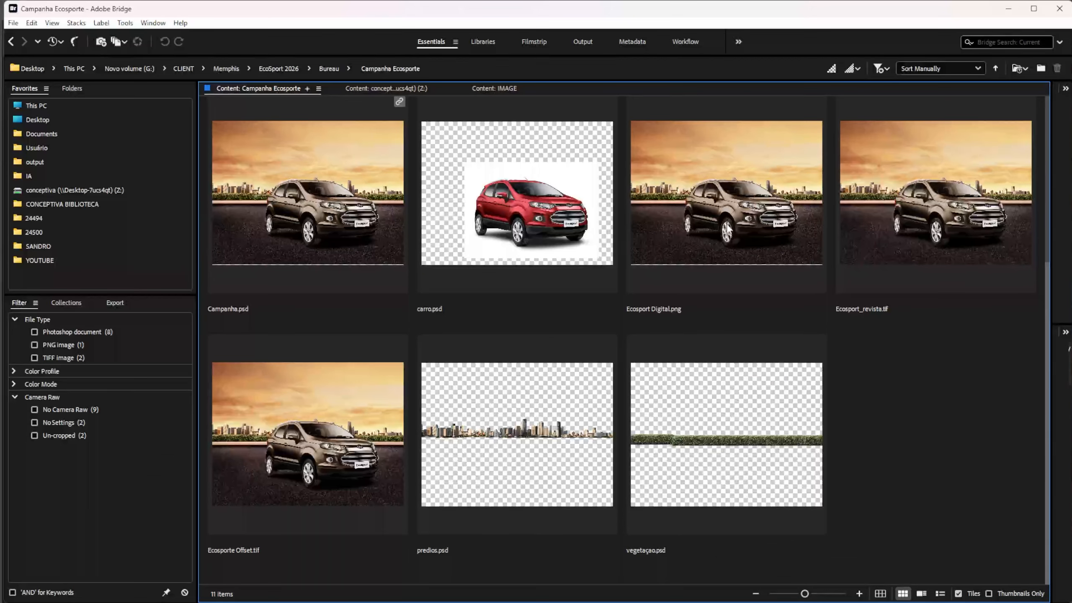
pyautogui.click(731, 249)
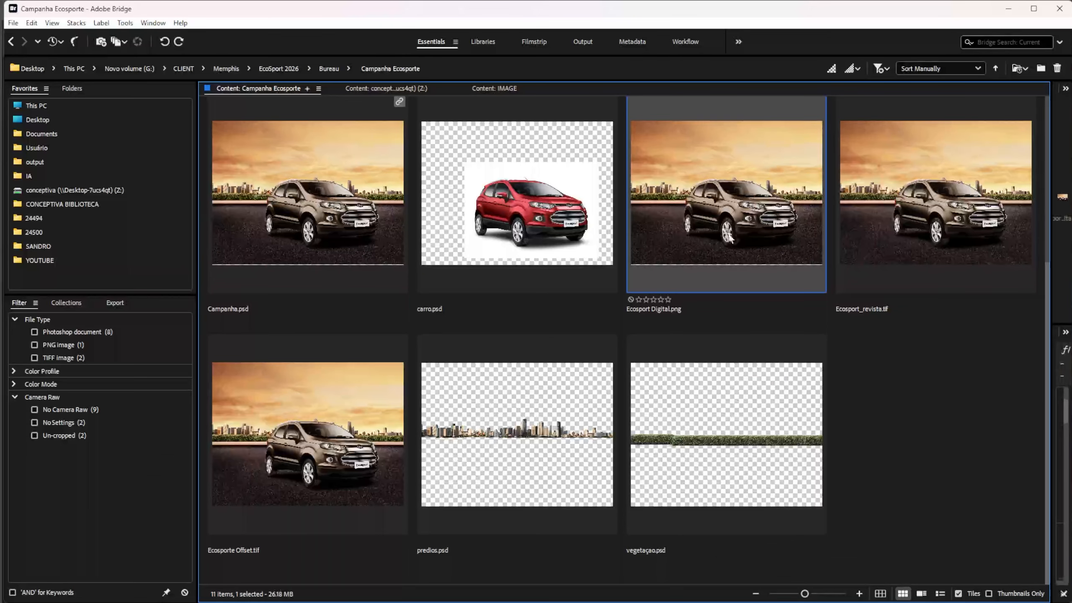
pyautogui.click(913, 227)
pyautogui.click(273, 442)
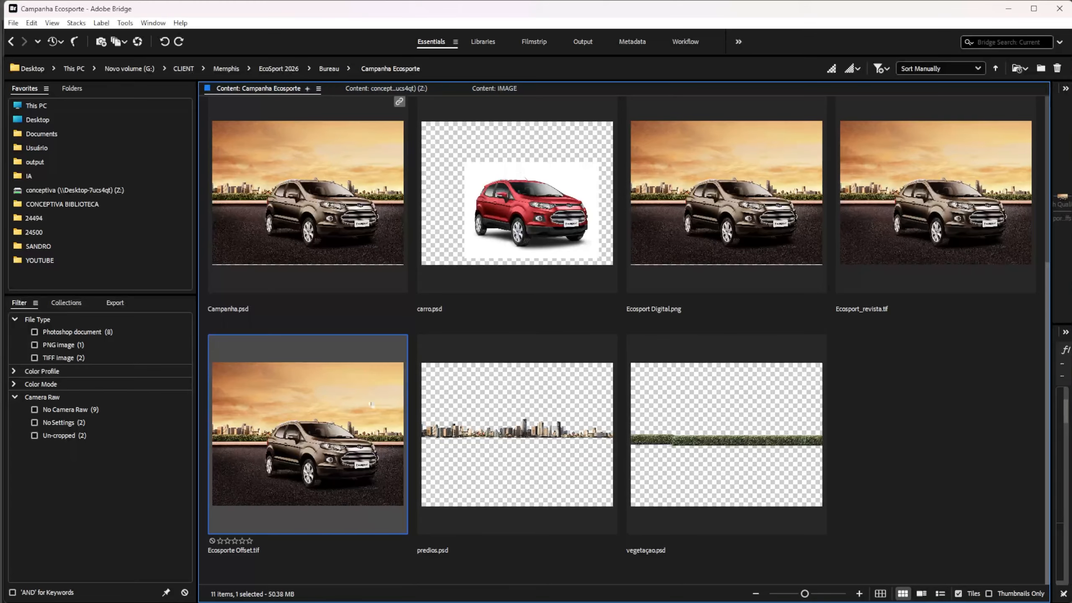
pyautogui.click(685, 245)
pyautogui.keyDown('shift'); pyautogui.click(380, 417); pyautogui.keyUp('shift')
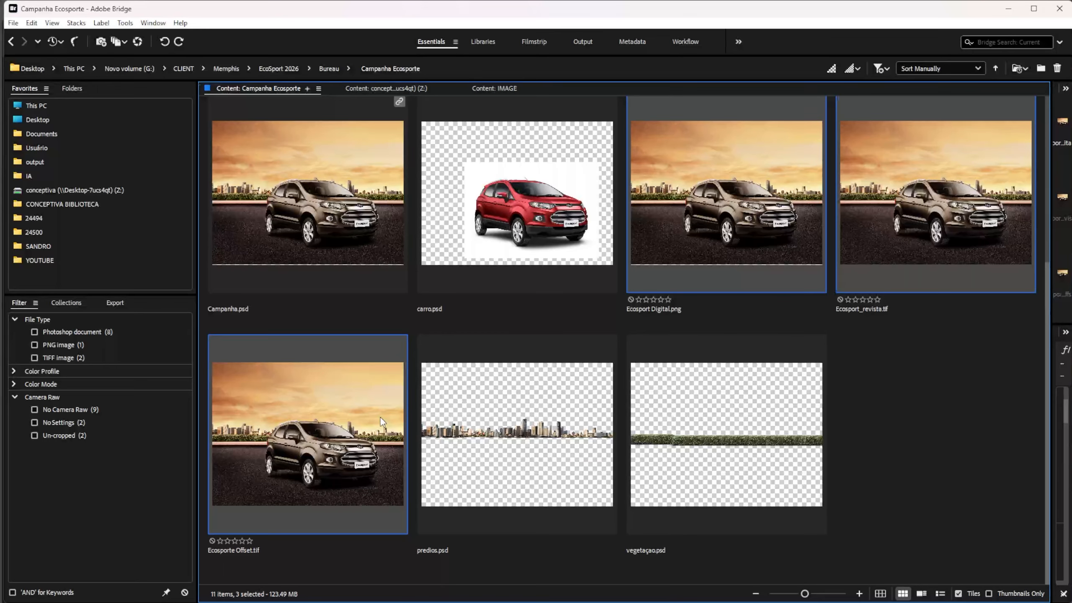
pyautogui.hotkey('ctrl', '5')
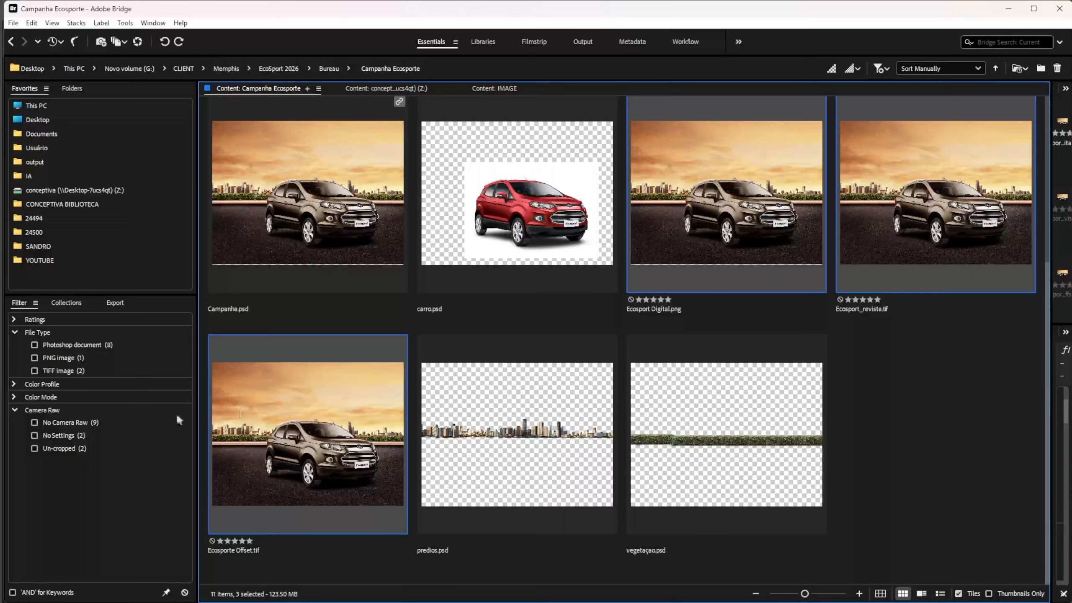
# Filter the folder to show only five-star files and open a full-screen preview of the exported images
pyautogui.click(18, 320)
pyautogui.click(46, 346)
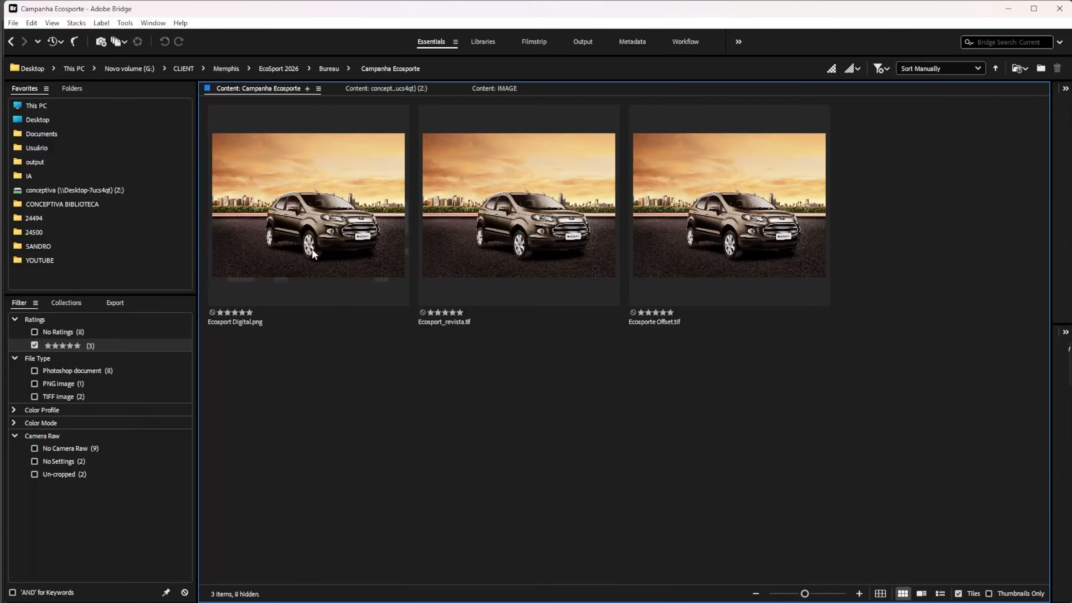
pyautogui.press('space')
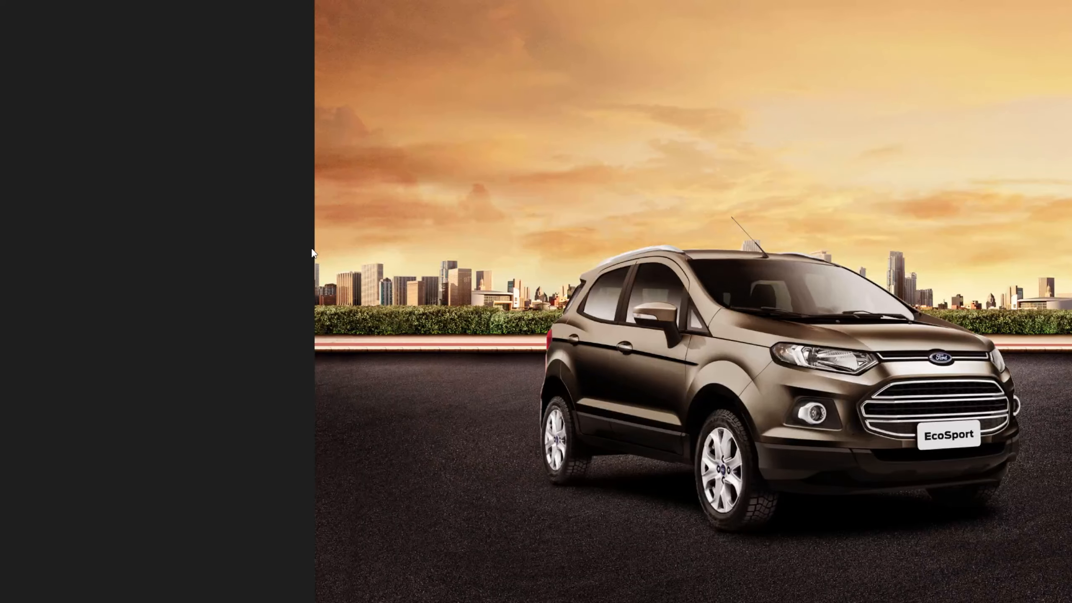